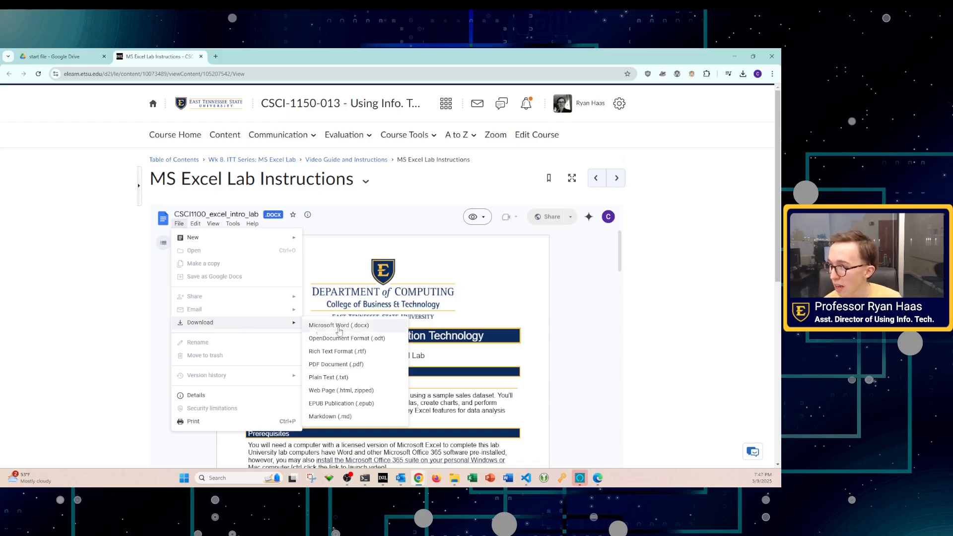
Step: Download the CSCI1100_excel_intro_lab document as a PDF into the Downloads folder
click(341, 366)
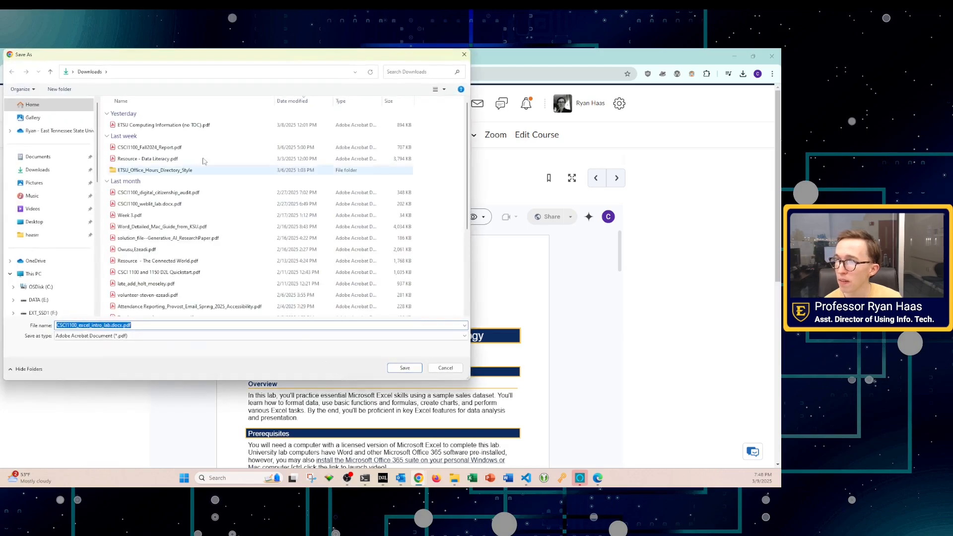
click(403, 368)
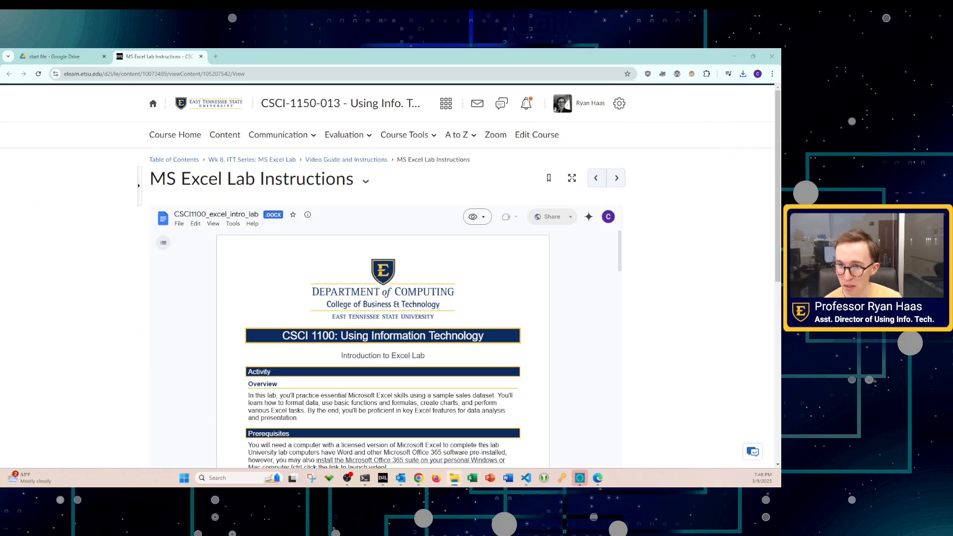
Step: Open the downloaded CSCI1100_excel_intro_lab.docx.pdf in Microsoft Edge, leaving only the Desktop copy's tab open and the Downloads window closed
drag(1, 137, 351, 114)
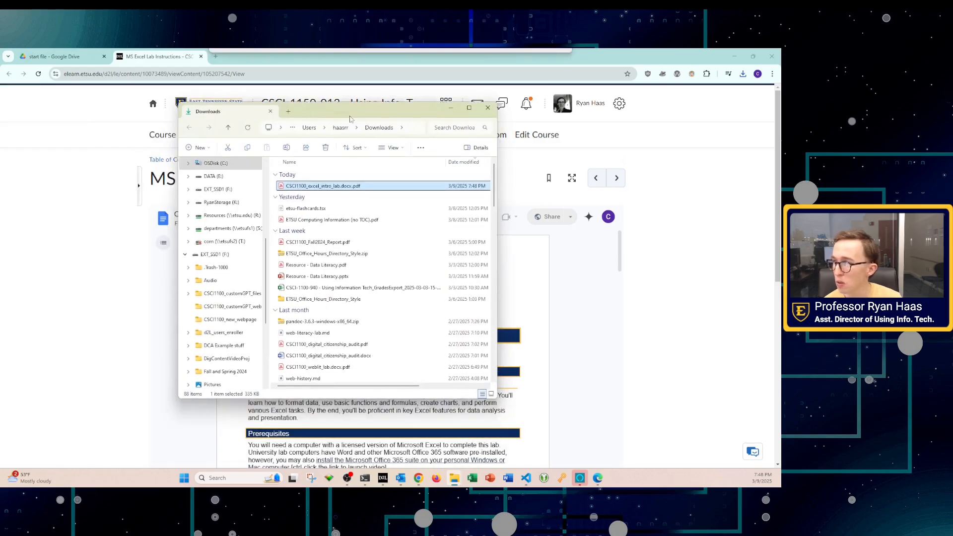
right_click(350, 188)
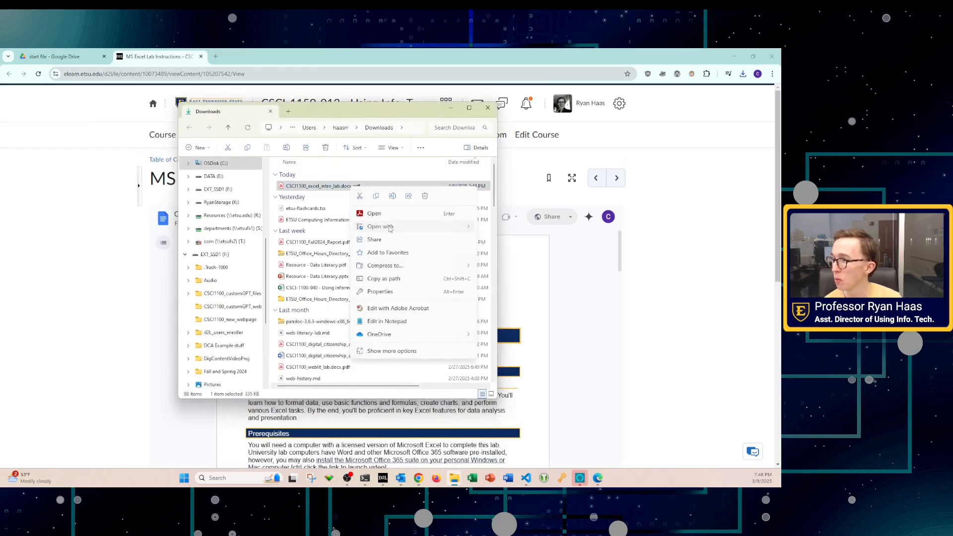
mouse_move(390, 229)
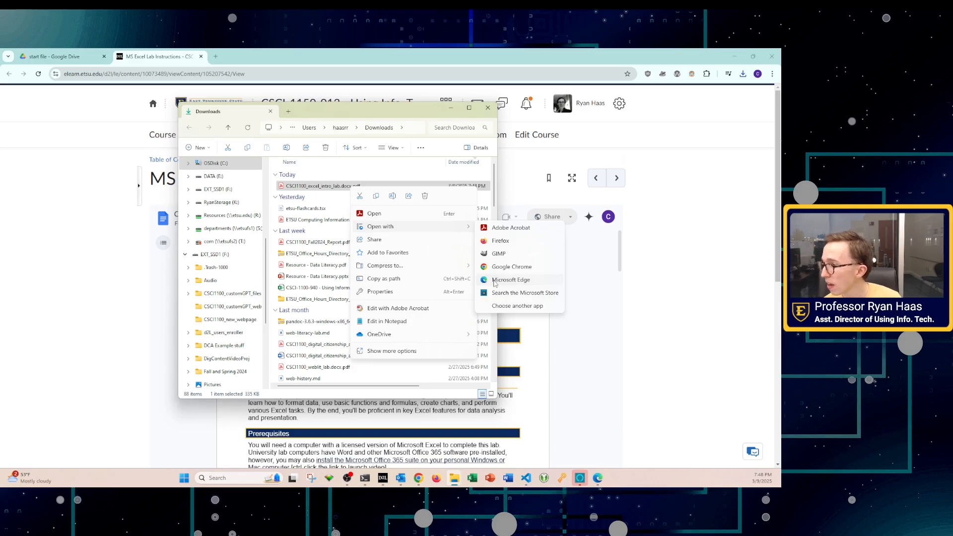
click(510, 280)
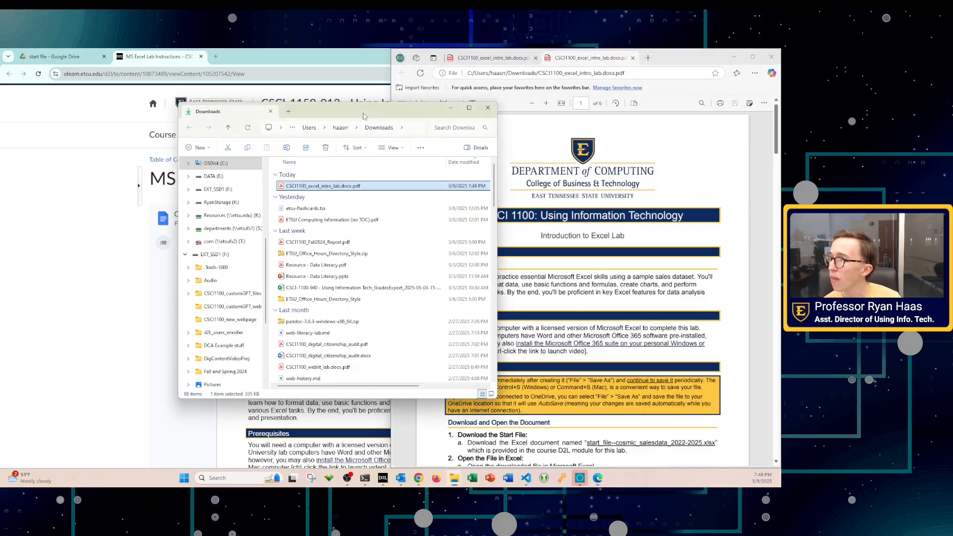
click(488, 108)
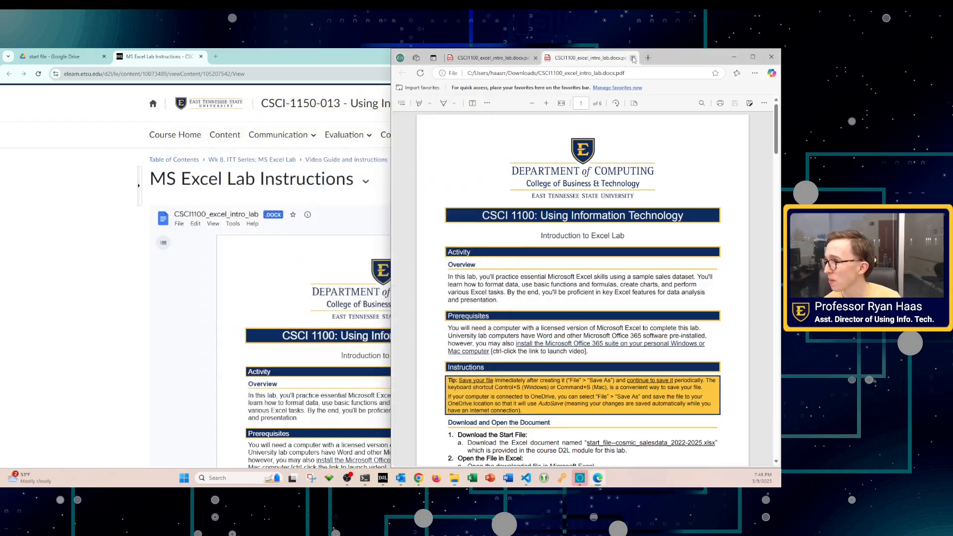
click(633, 58)
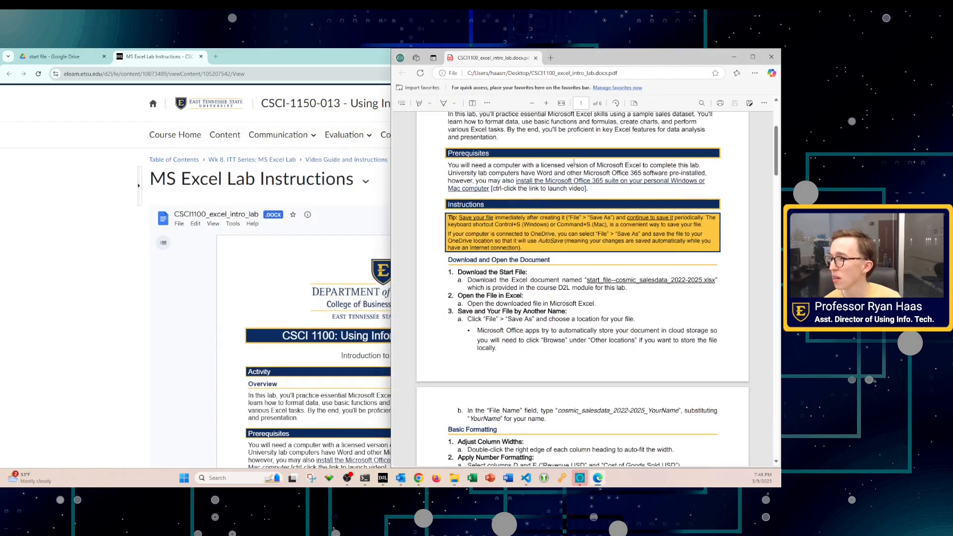
Step: Draw a diagonal pen line across the Overview text of the PDF and erase it
click(443, 103)
drag(487, 267, 540, 319)
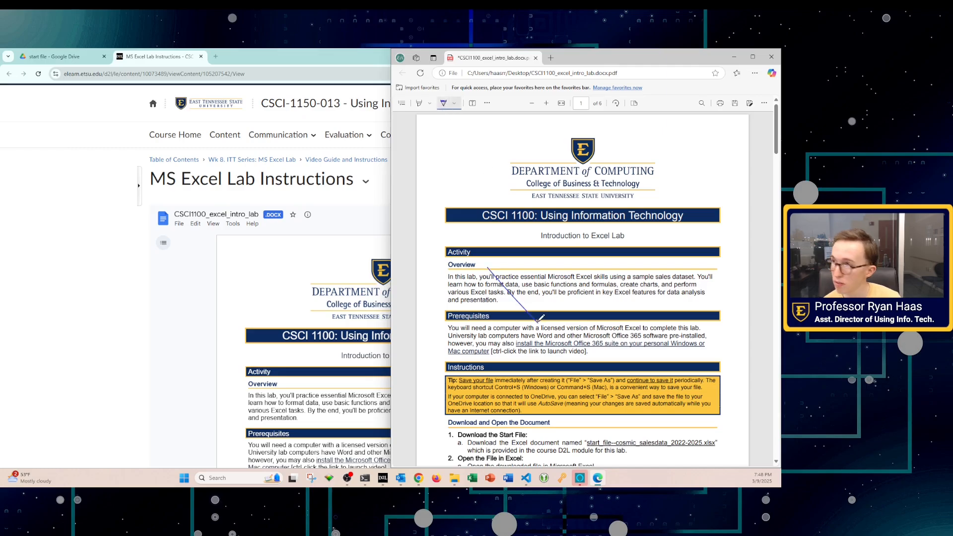
click(486, 103)
click(498, 120)
drag(518, 291, 510, 299)
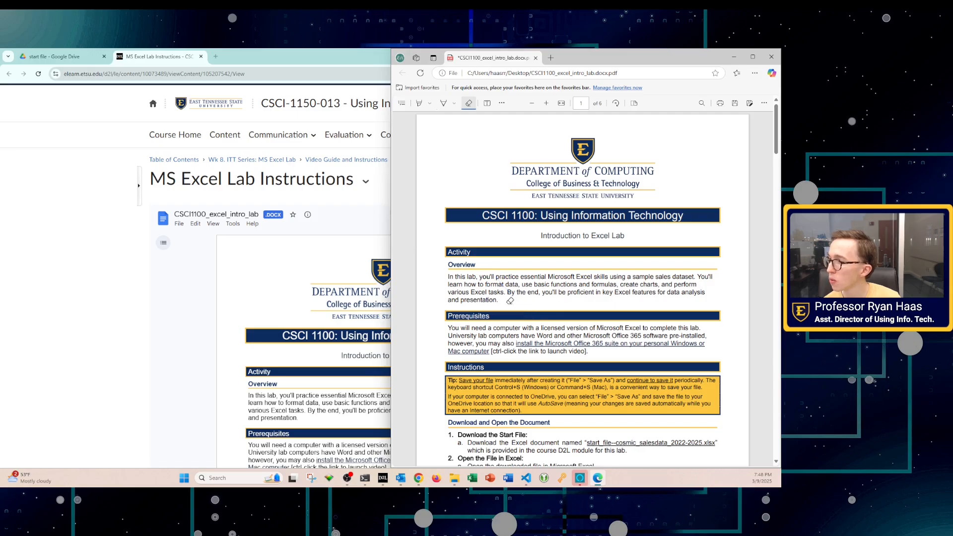
Step: Underline the file name start_file--cosmic_salesdata_2022-2025.xlsx with the pen in the Download the Start File instruction
click(443, 102)
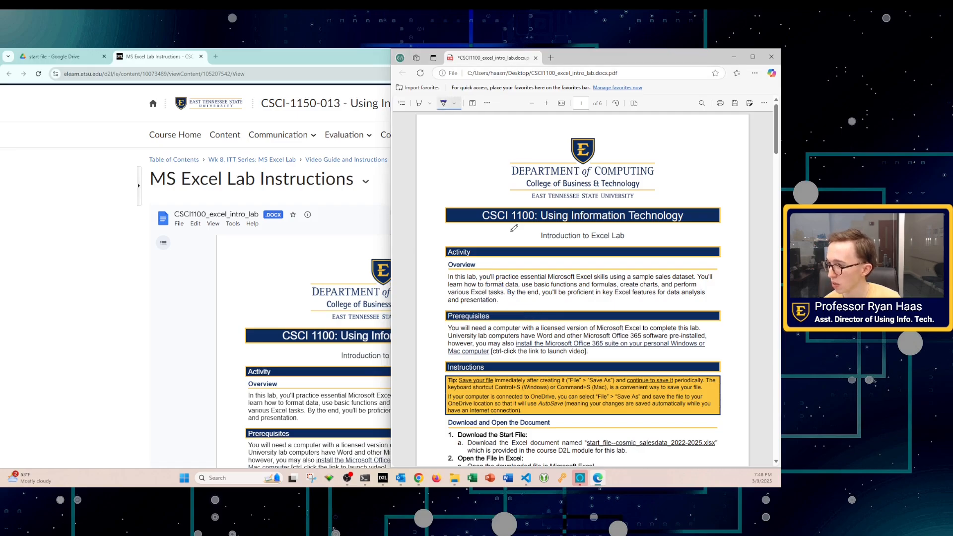
scroll(494, 191, down, 8)
scroll(597, 254, up, 4)
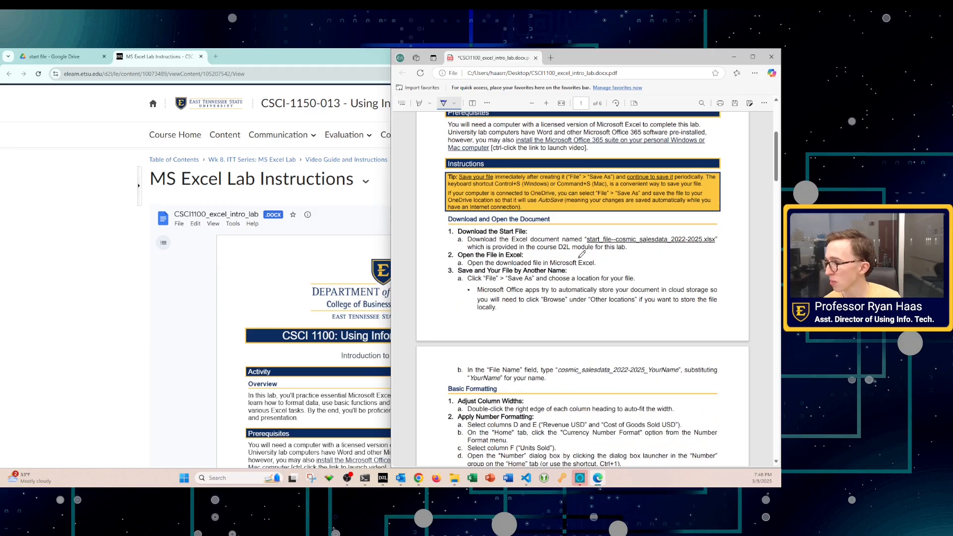
drag(584, 243, 693, 242)
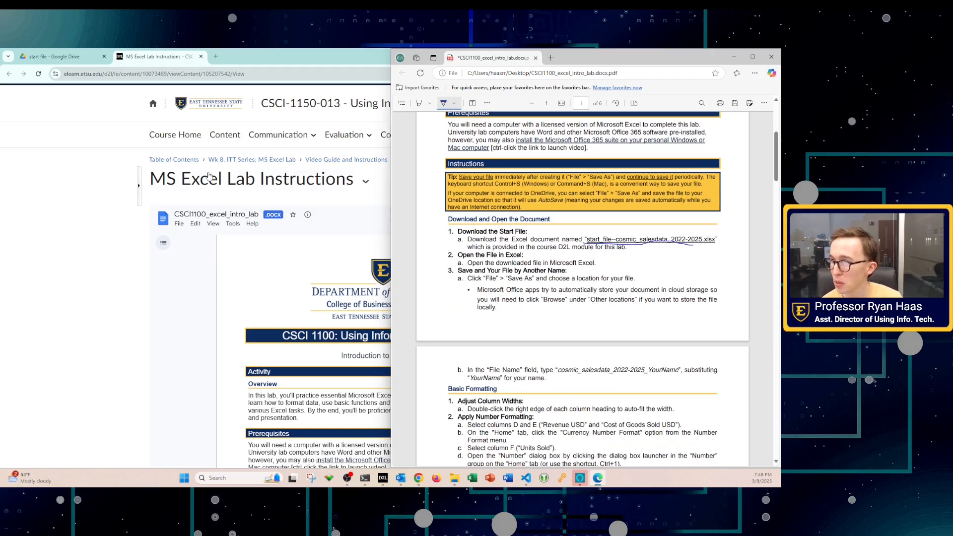
Step: Switch to the D2L course module and open solution_file--cosmic_salesdata_screenshots from its Files section in a new Chrome tab
click(382, 479)
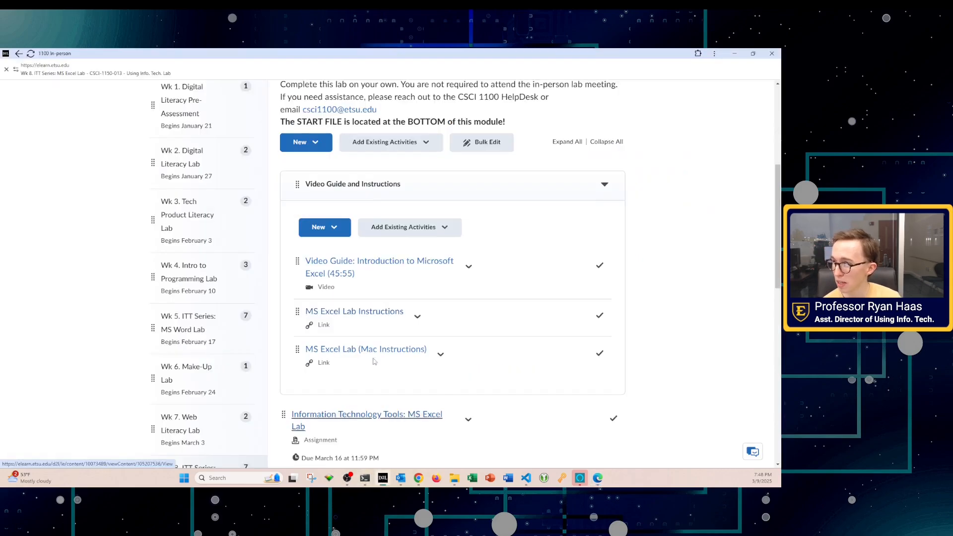
scroll(374, 309, down, 3)
scroll(374, 309, down, 3)
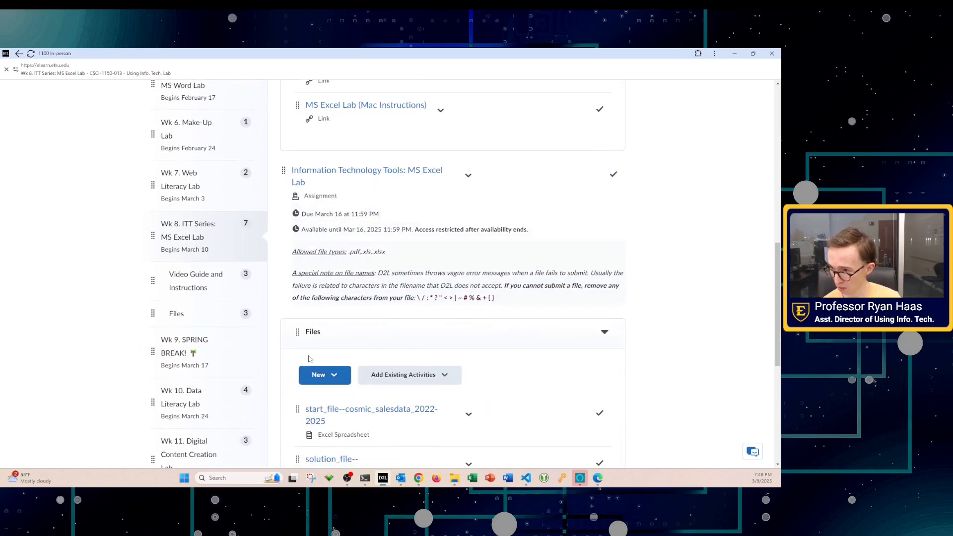
scroll(316, 380, down, 3)
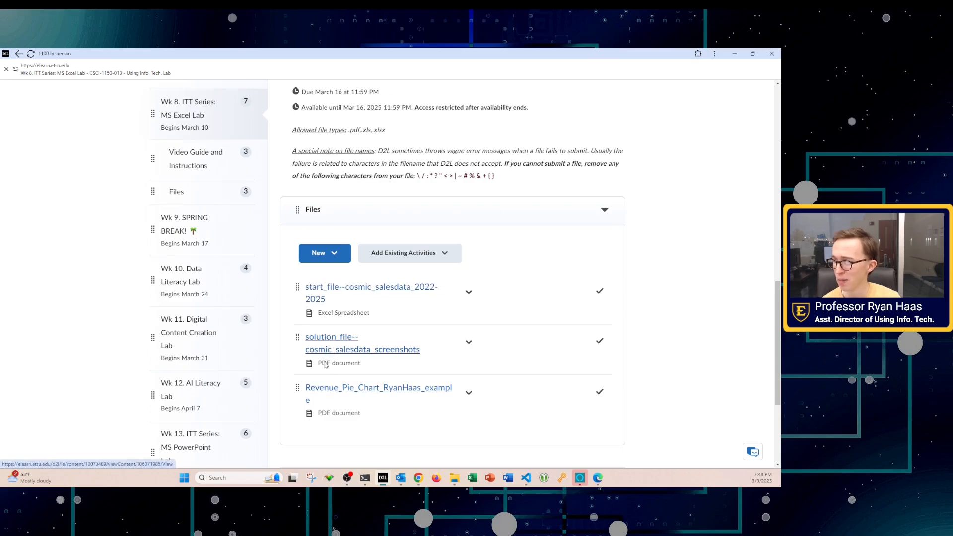
scroll(329, 397, down, 1)
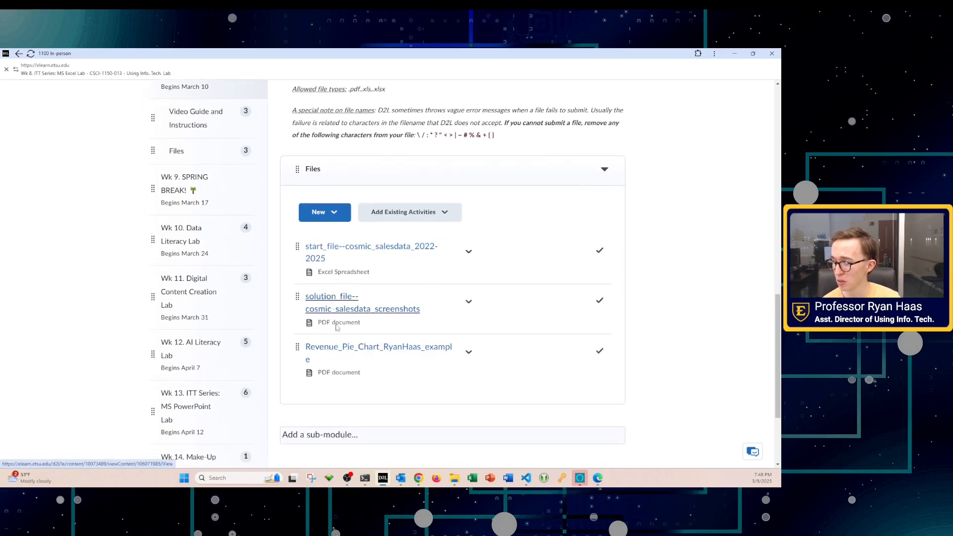
right_click(334, 304)
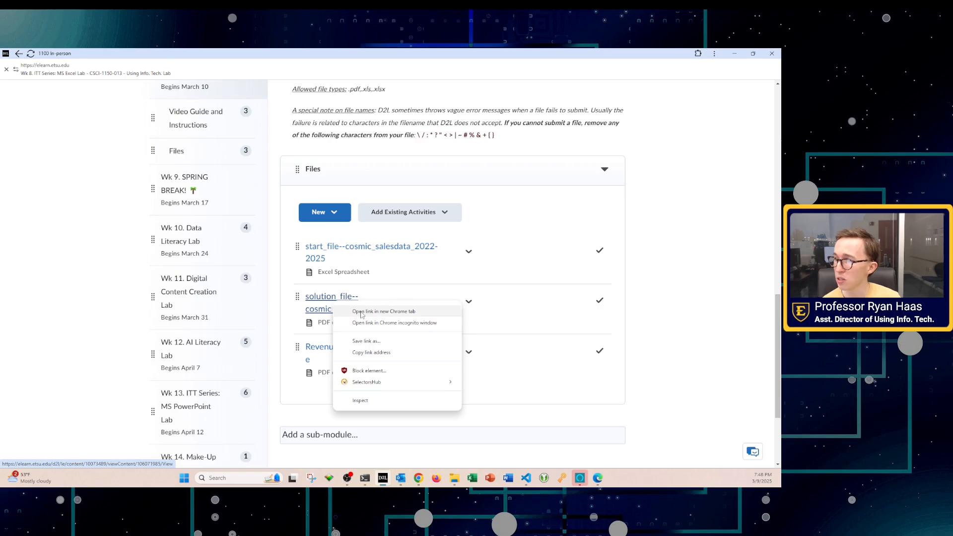
click(370, 311)
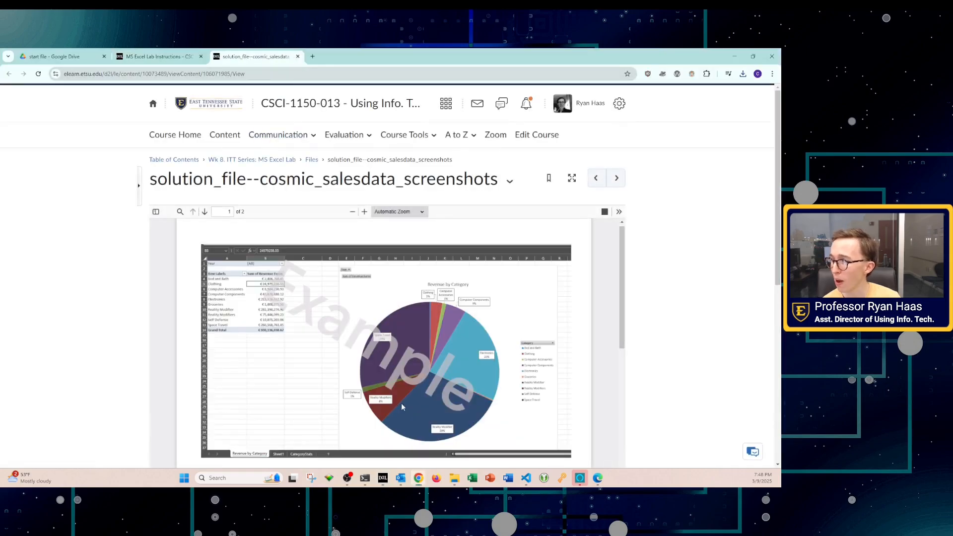
Step: Examine the example pie chart, sales table and category statistics in the solution screenshots, close that tab and return to the D2L module
scroll(436, 346, down, 3)
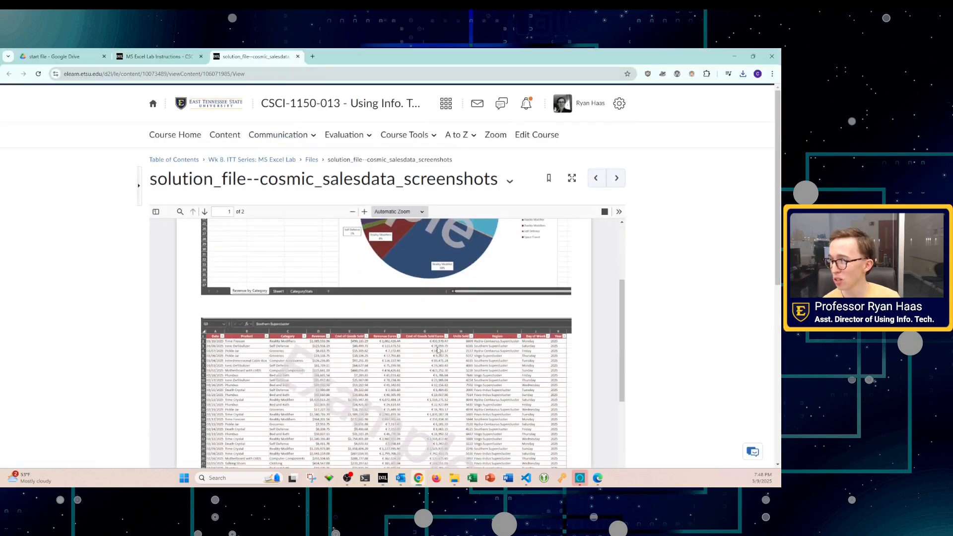
scroll(440, 350, up, 3)
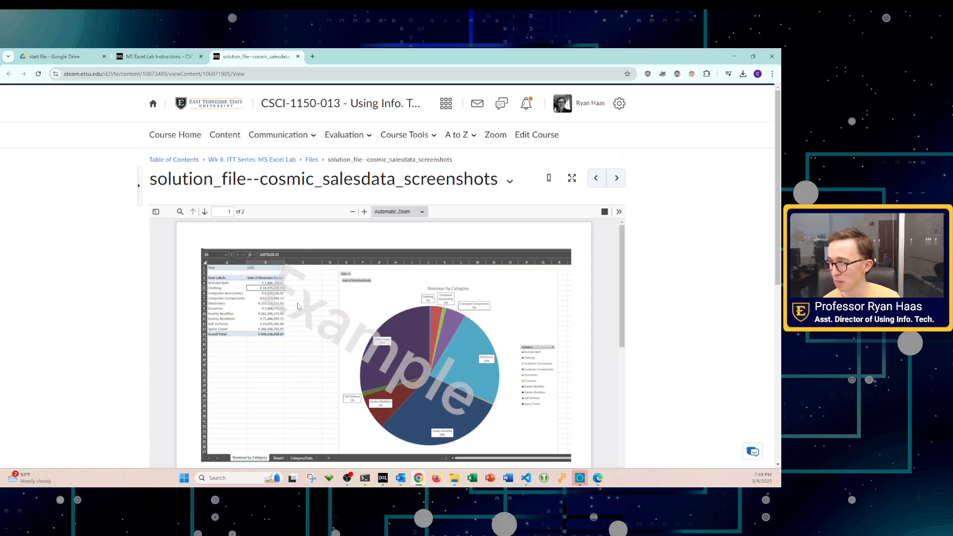
scroll(308, 322, down, 1)
scroll(260, 389, up, 1)
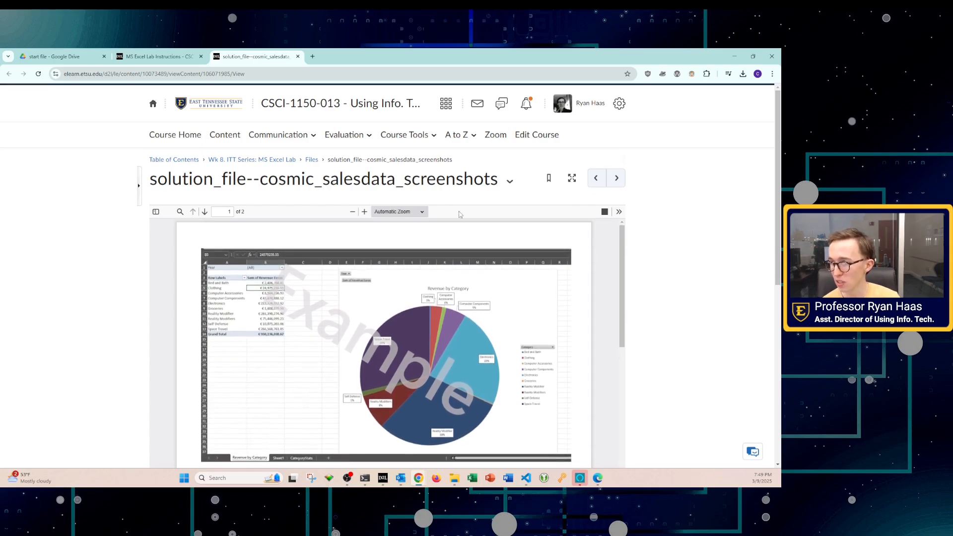
scroll(343, 386, down, 1)
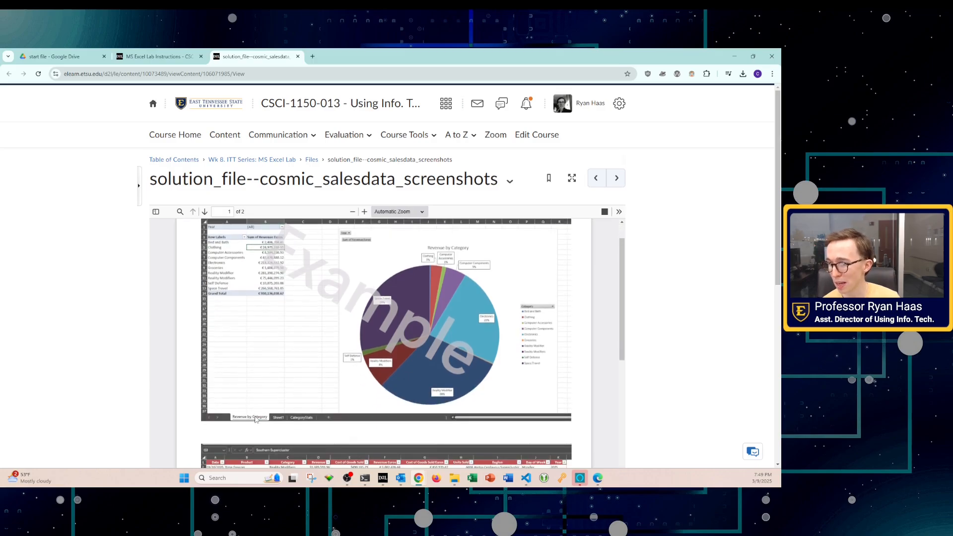
scroll(256, 420, down, 5)
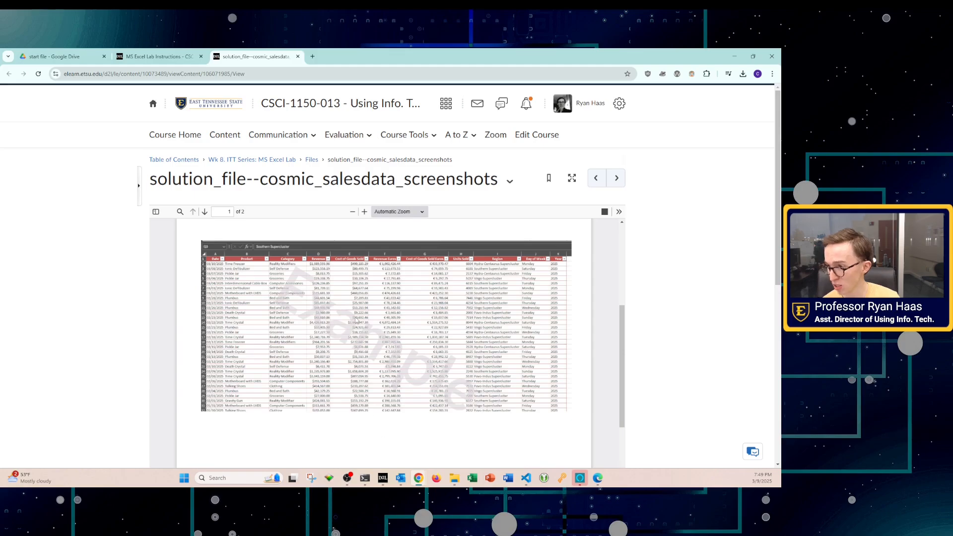
scroll(397, 341, down, 10)
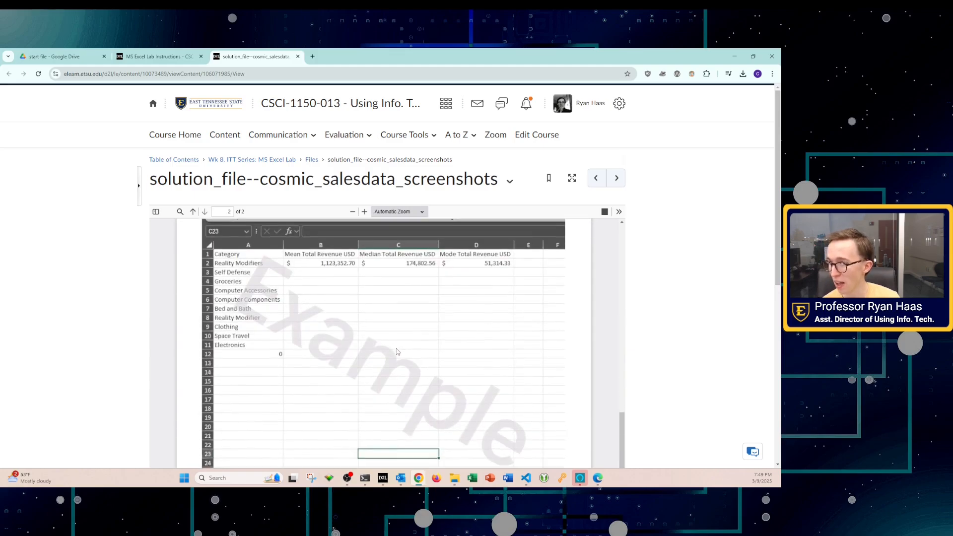
scroll(370, 287, up, 4)
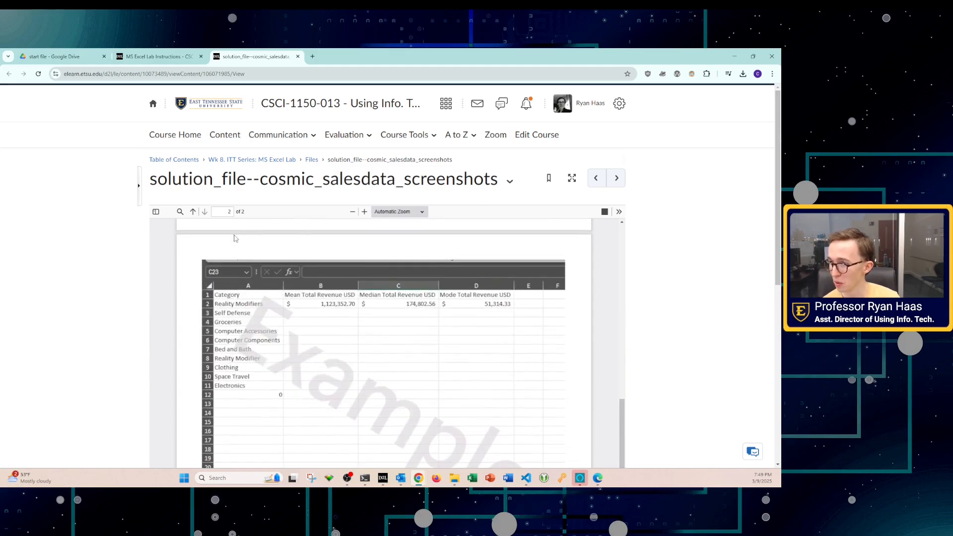
scroll(295, 398, up, 12)
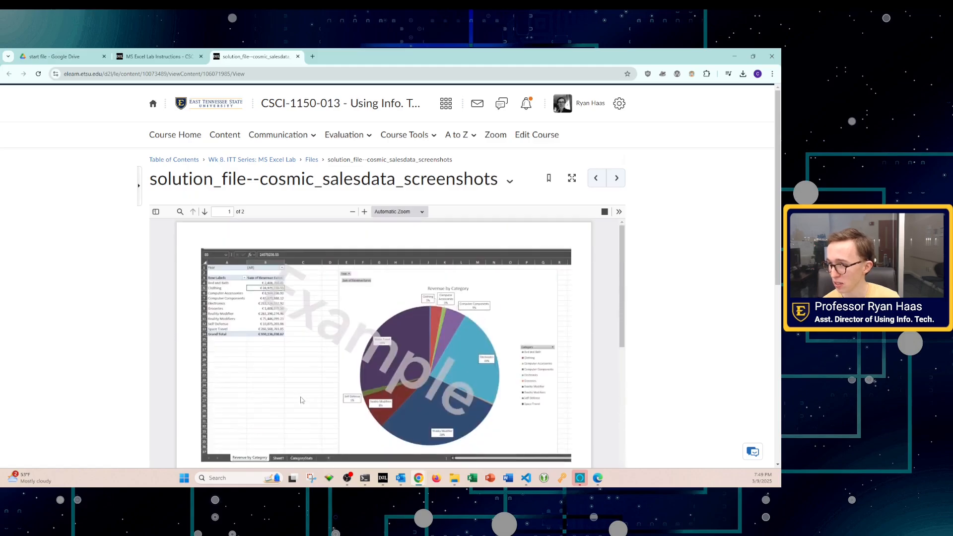
click(297, 57)
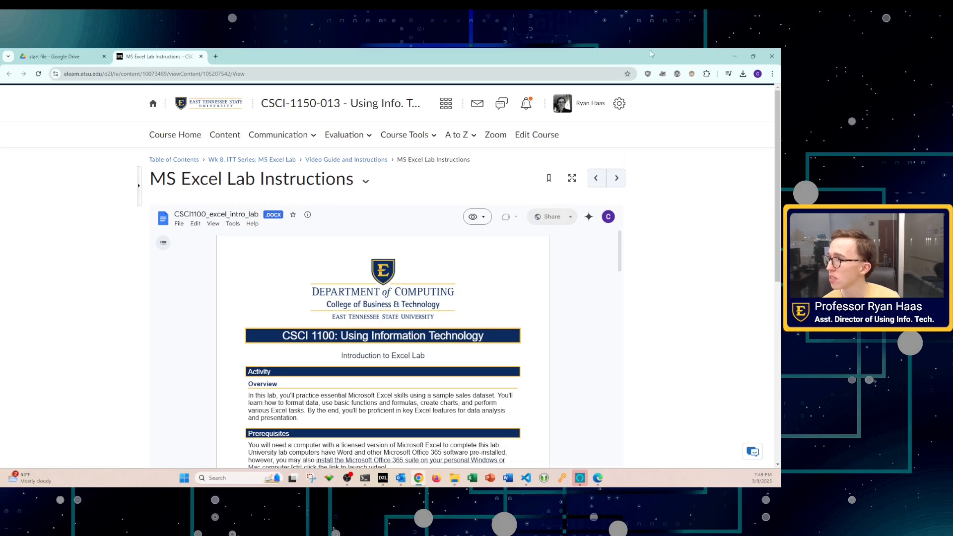
click(735, 57)
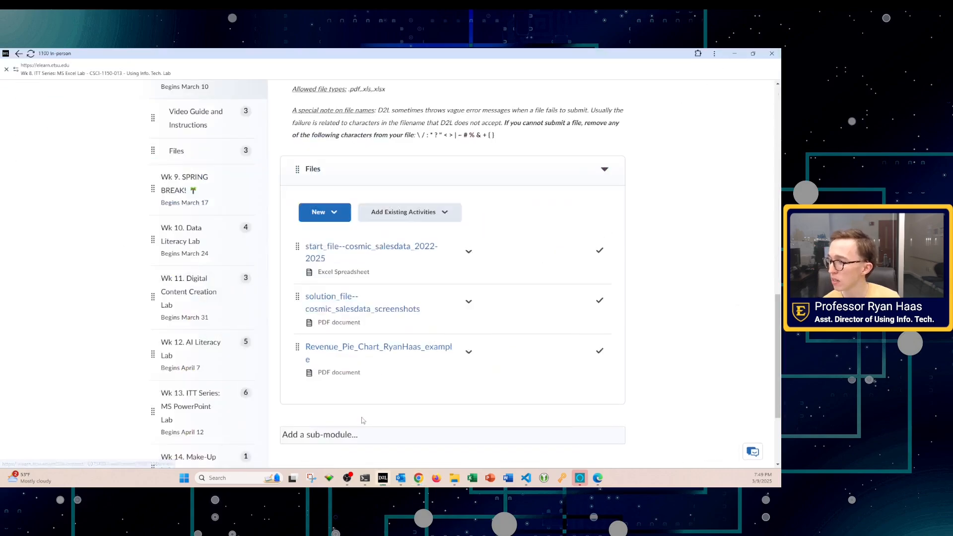
Step: Try to open the options for start_file--cosmic_salesdata_2022-2025 in the Files section, and reload the course page
scroll(366, 372, down, 1)
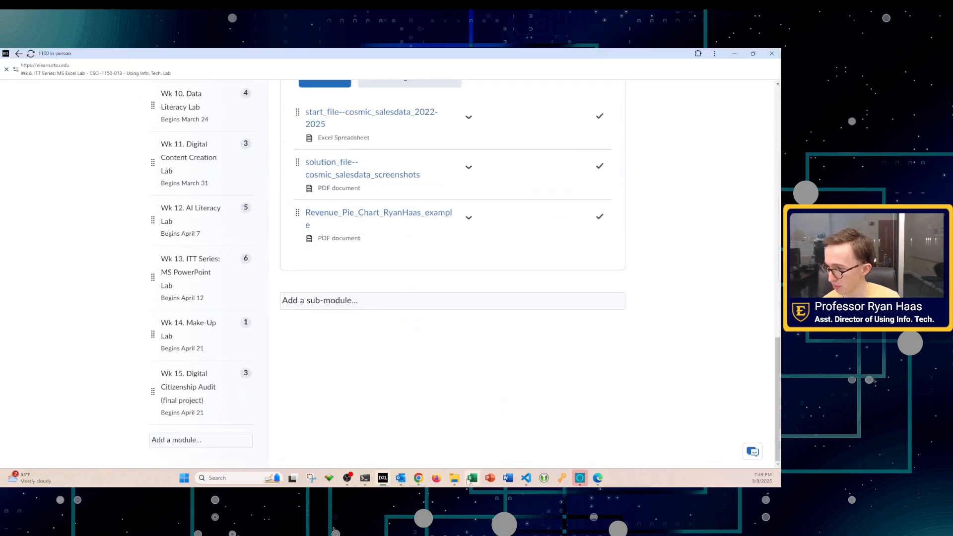
mouse_move(450, 480)
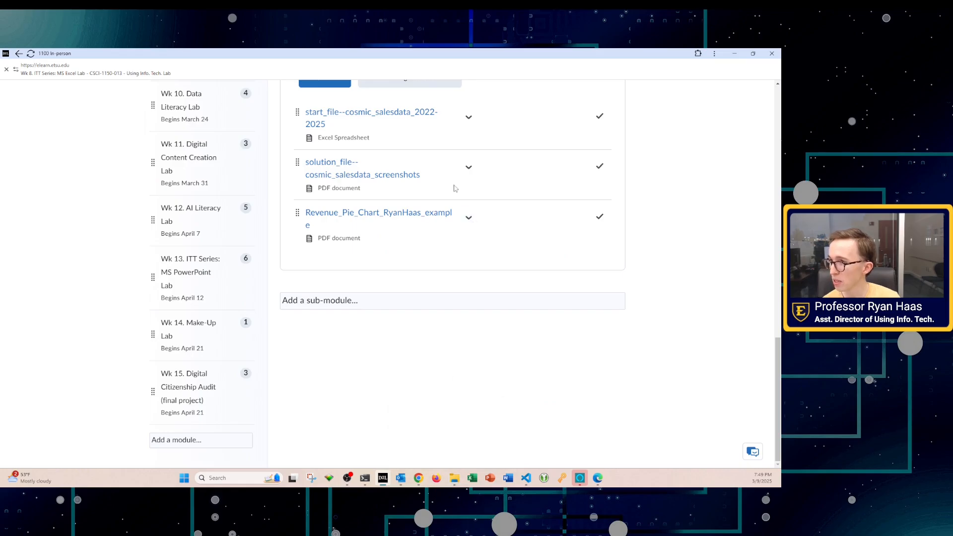
click(468, 125)
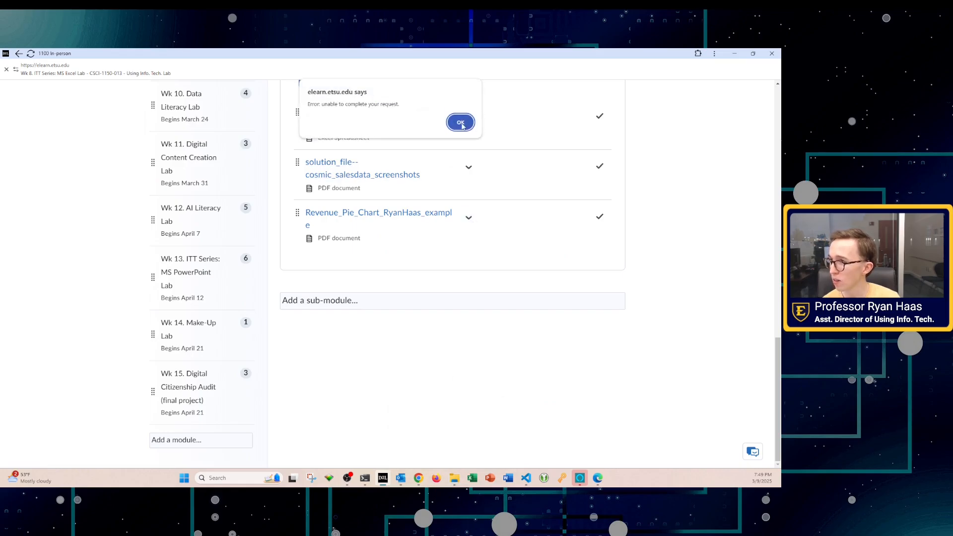
click(461, 124)
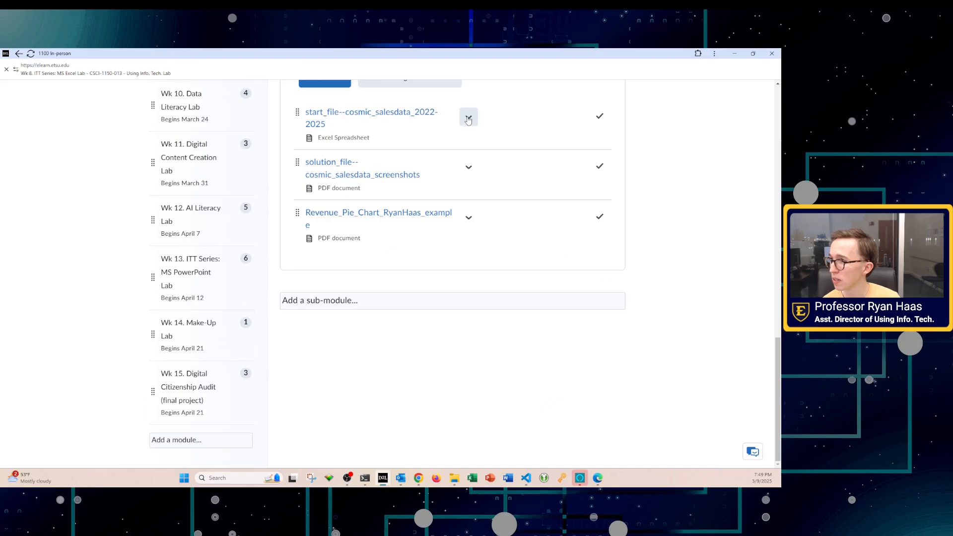
scroll(463, 258, up, 3)
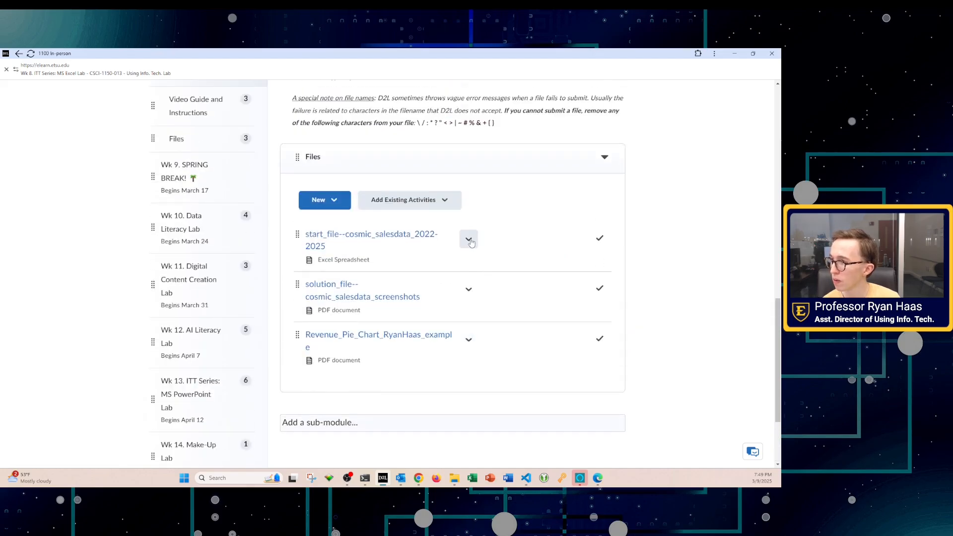
key(F5)
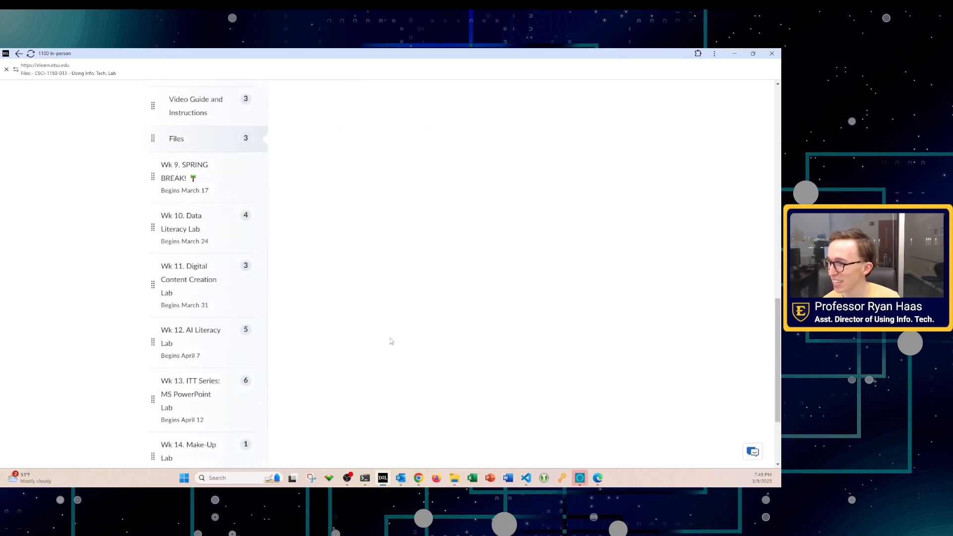
Step: Download start_file--cosmic_salesdata_2022-2025 from the Files section and choose the CSCI 1150 labs folder in the university OneDrive as the save location
scroll(390, 339, up, 16)
scroll(393, 330, down, 2)
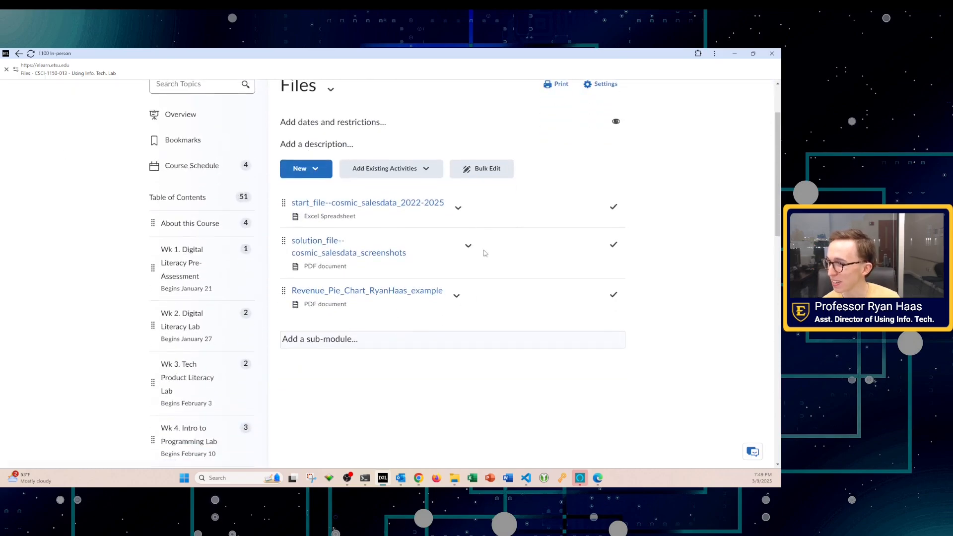
click(457, 207)
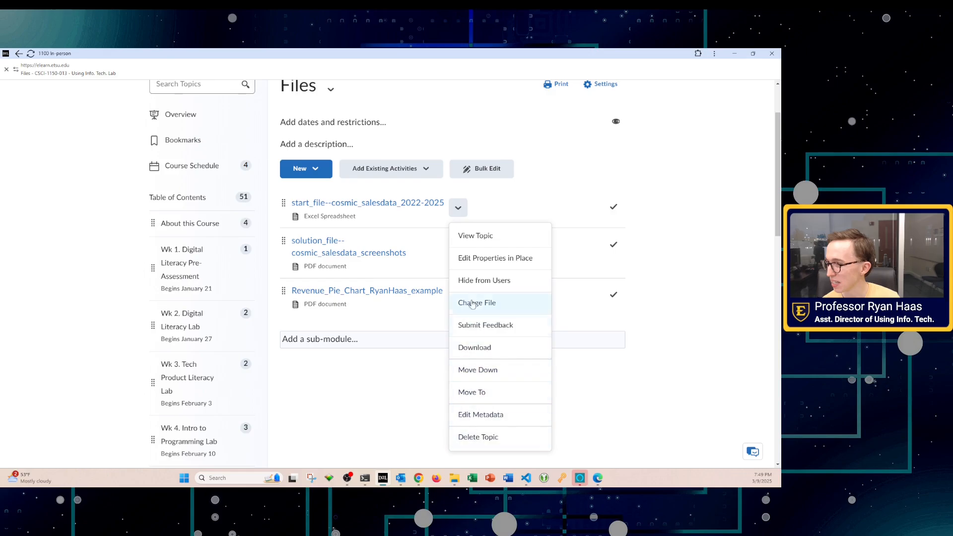
click(477, 348)
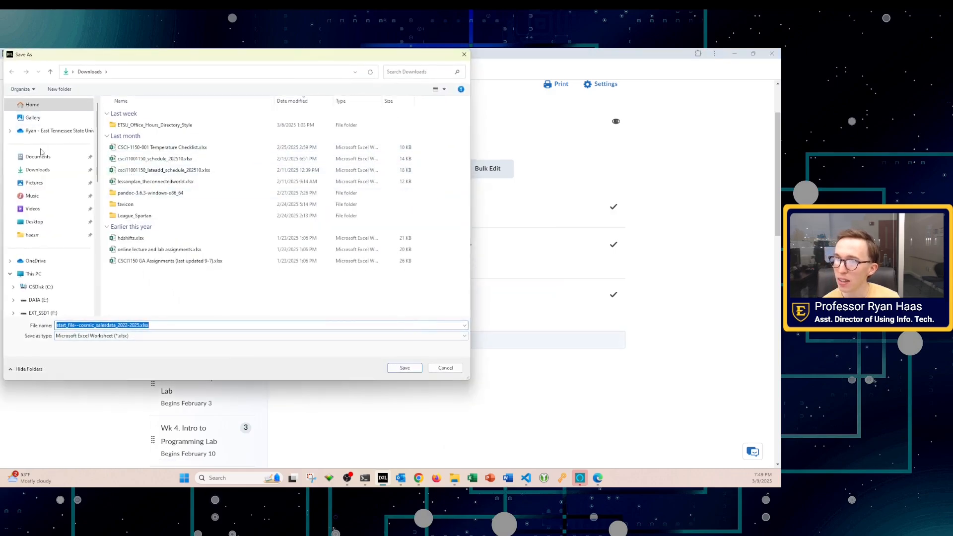
click(42, 132)
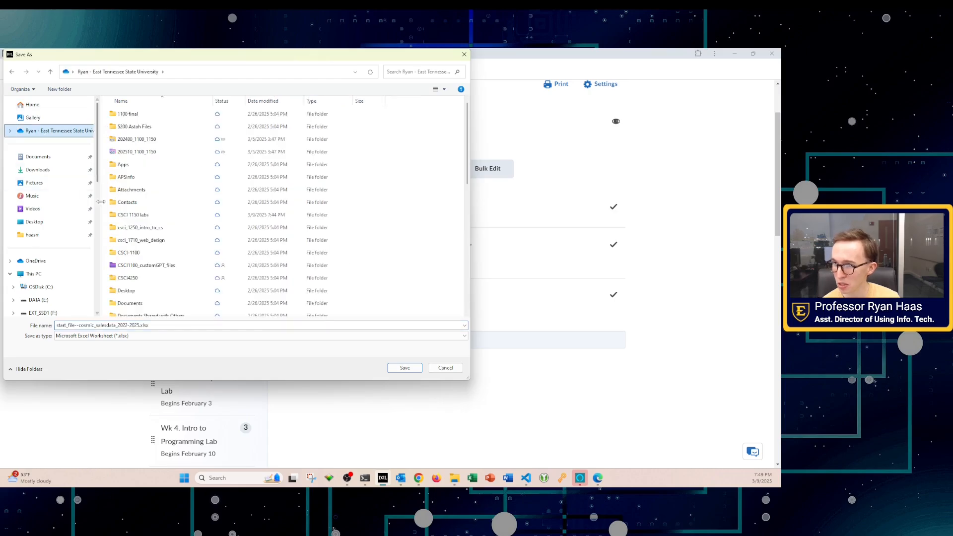
double_click(130, 215)
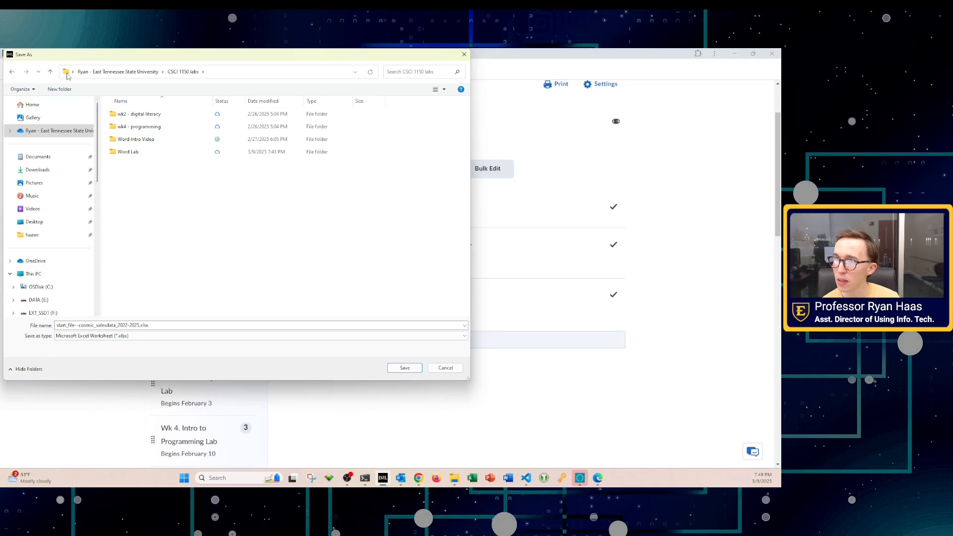
Step: Create a folder named Excel lab inside CSCI 1150 labs and open it as the save location
click(60, 89)
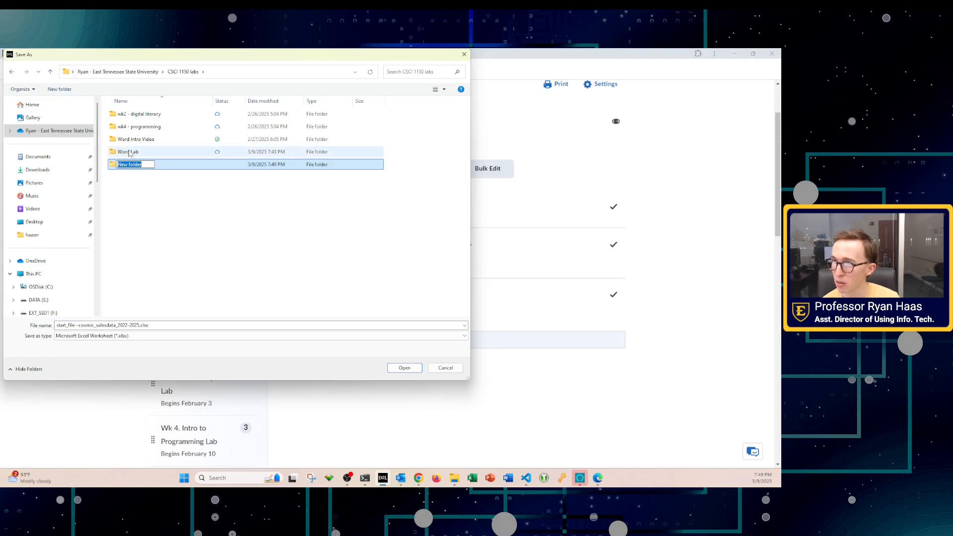
text(Excel lab)
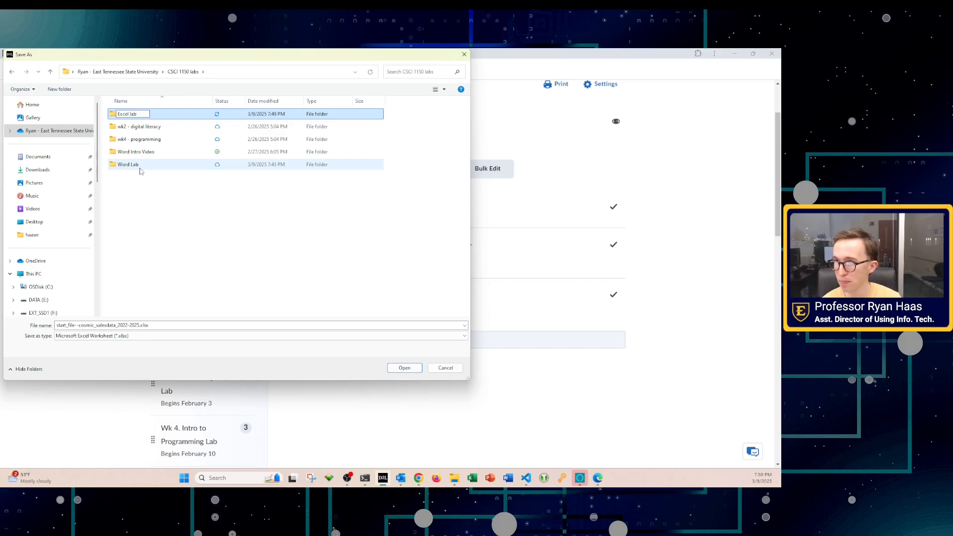
key(Return)
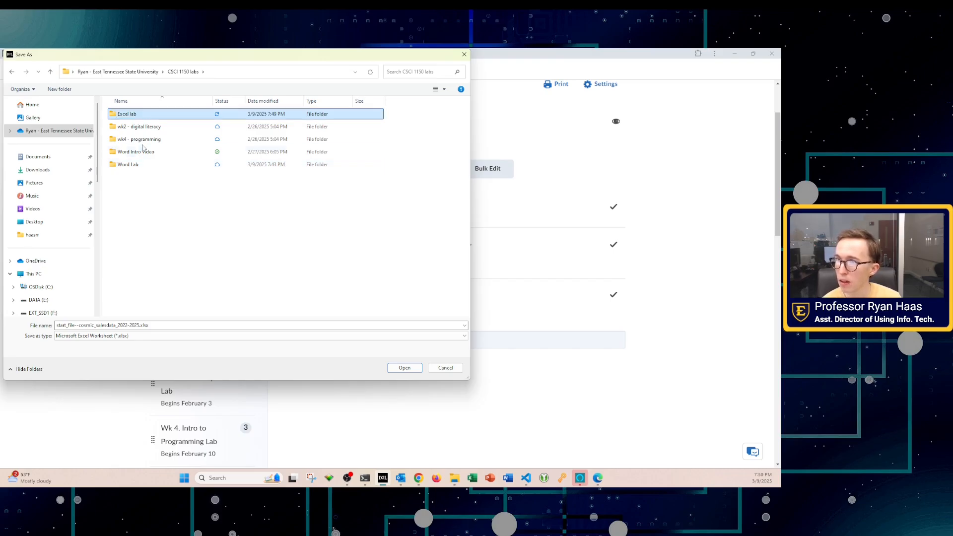
double_click(145, 117)
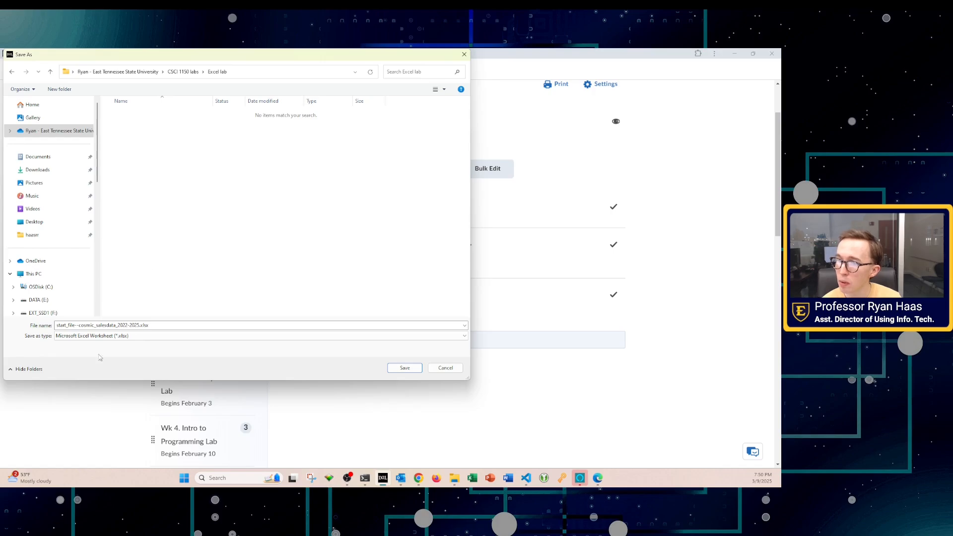
Step: Replace the start_file-- prefix of the file name with your own name and an underscore, save the workbook, and open it in Excel
click(81, 326)
click(81, 326)
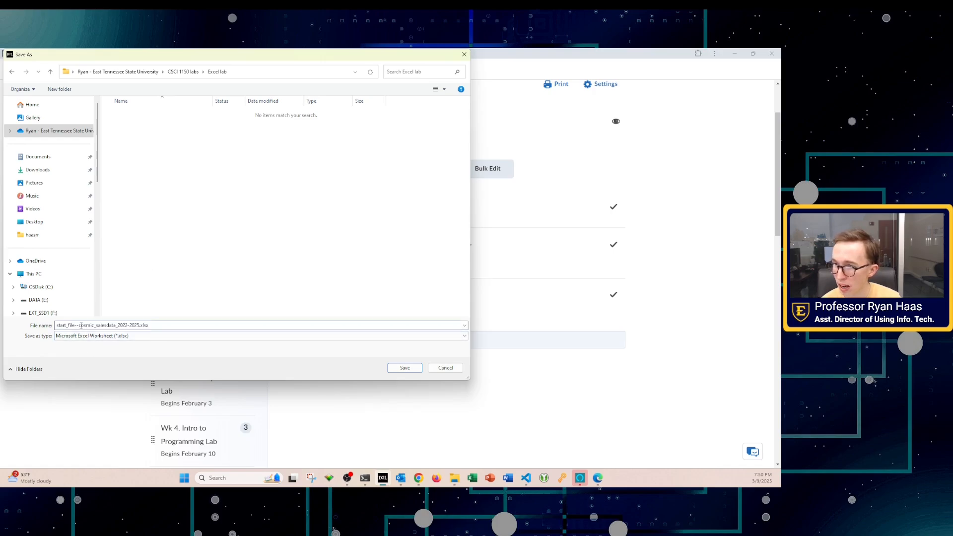
drag(78, 325, 56, 325)
text(RyanHaas_)
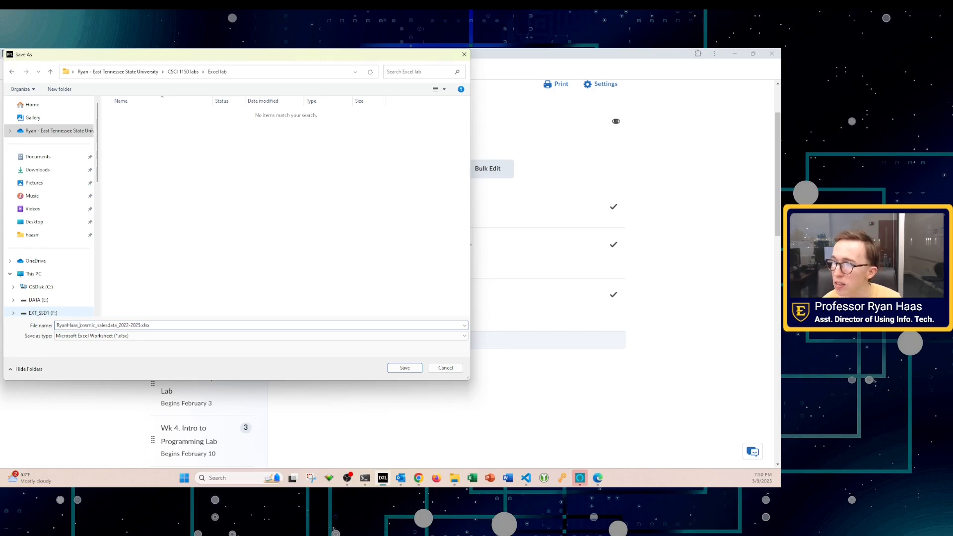
click(404, 367)
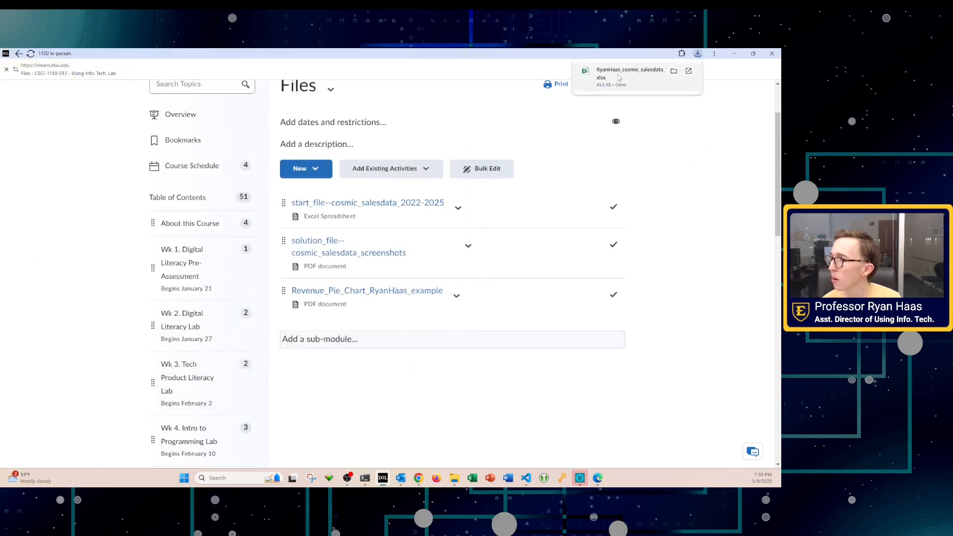
click(630, 73)
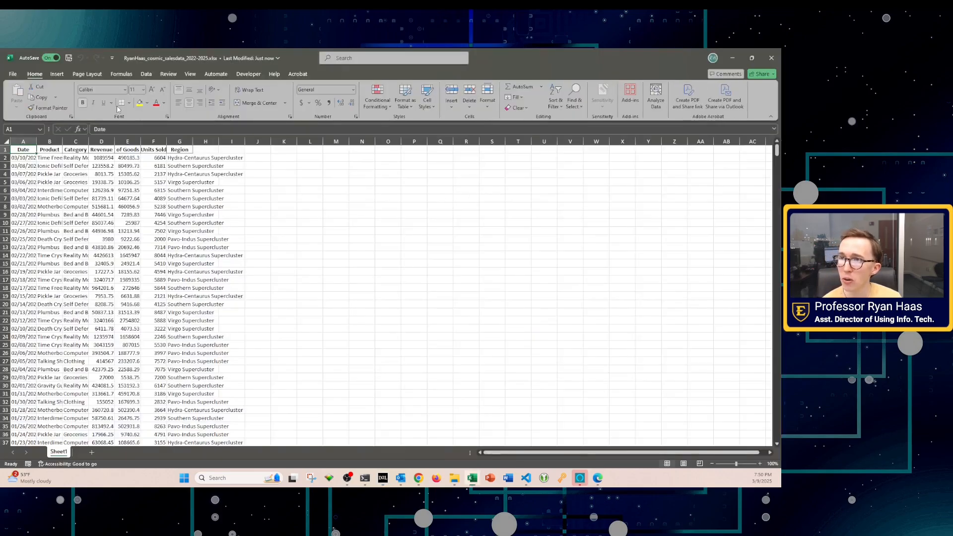
Step: Arrange the workbook side by side with the CSCI1100_excel_intro_lab.docx.pdf instructions, giving the workbook the wider share of the screen
click(53, 58)
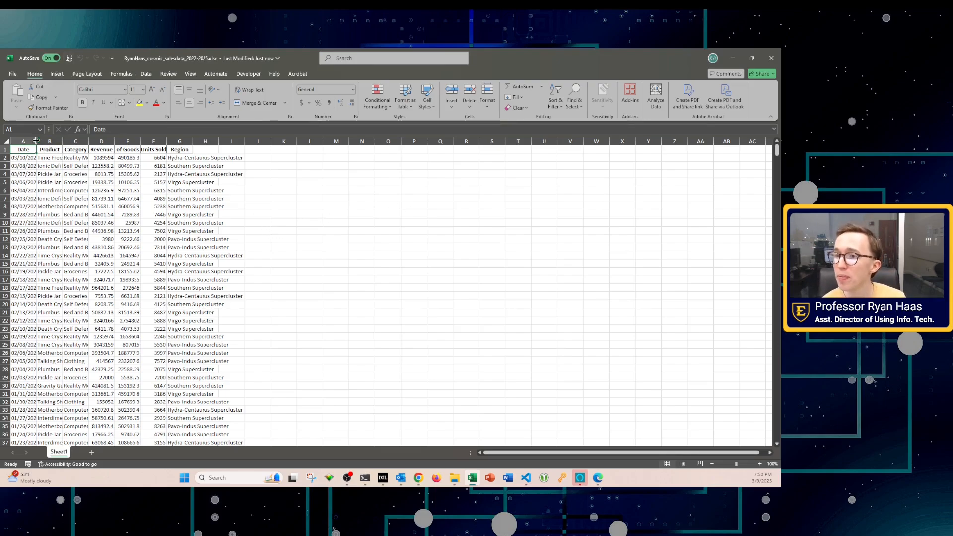
click(308, 248)
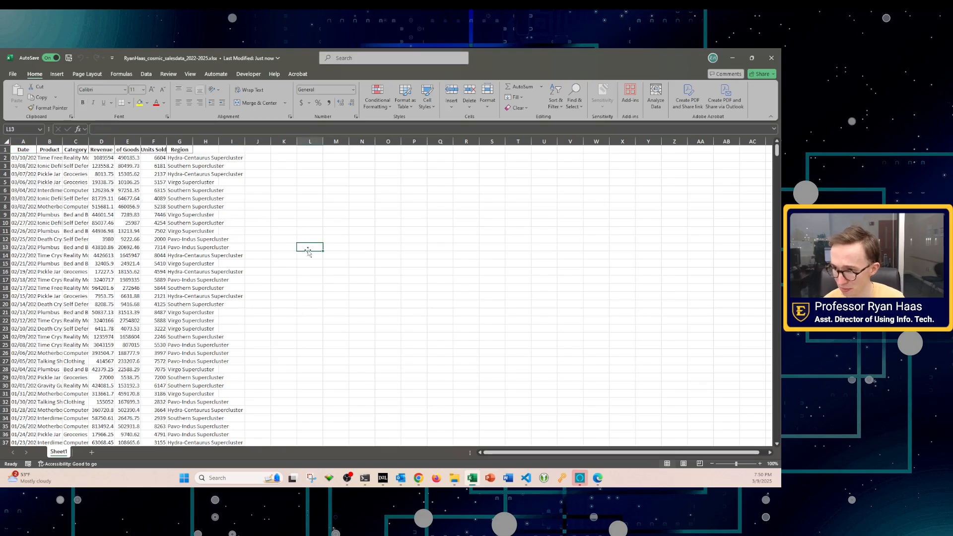
key(super+Right)
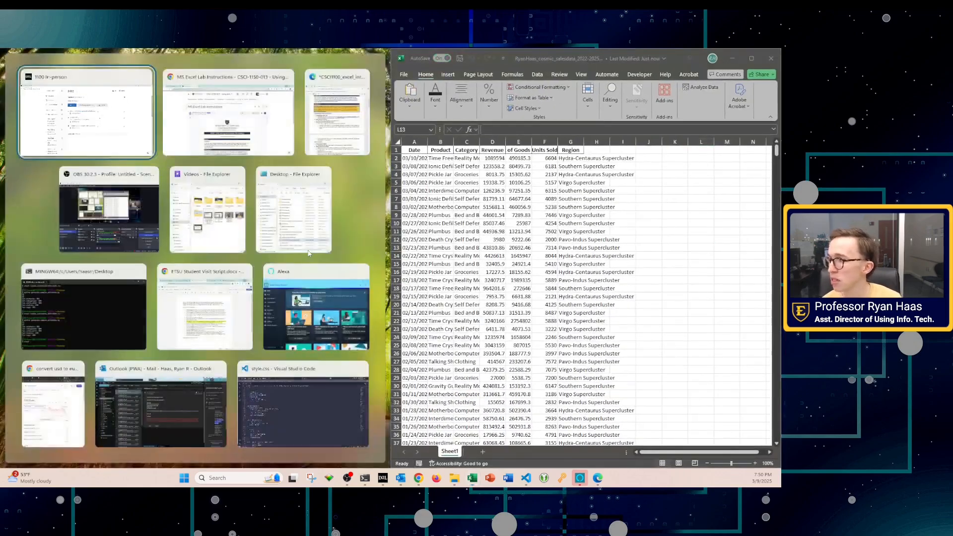
click(327, 124)
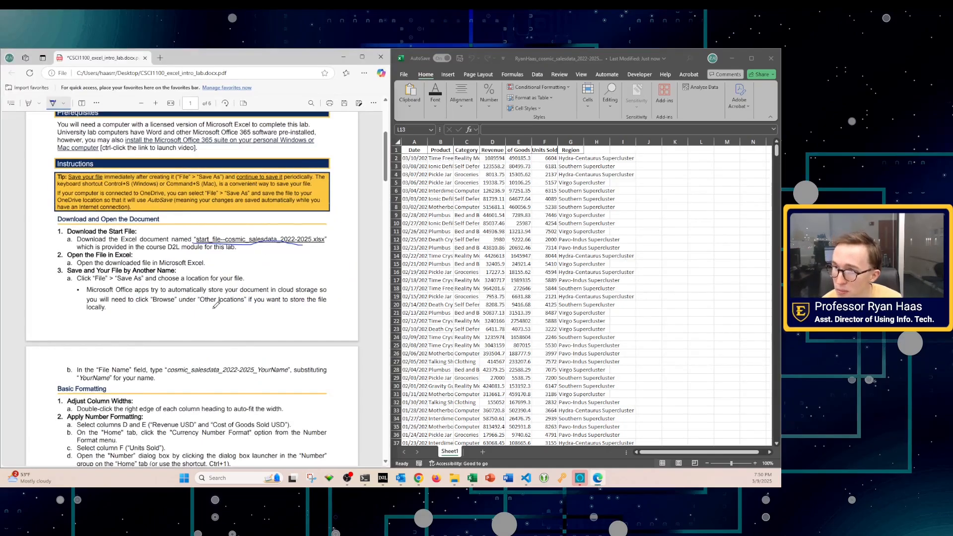
scroll(219, 307, down, 1)
drag(390, 222, 304, 221)
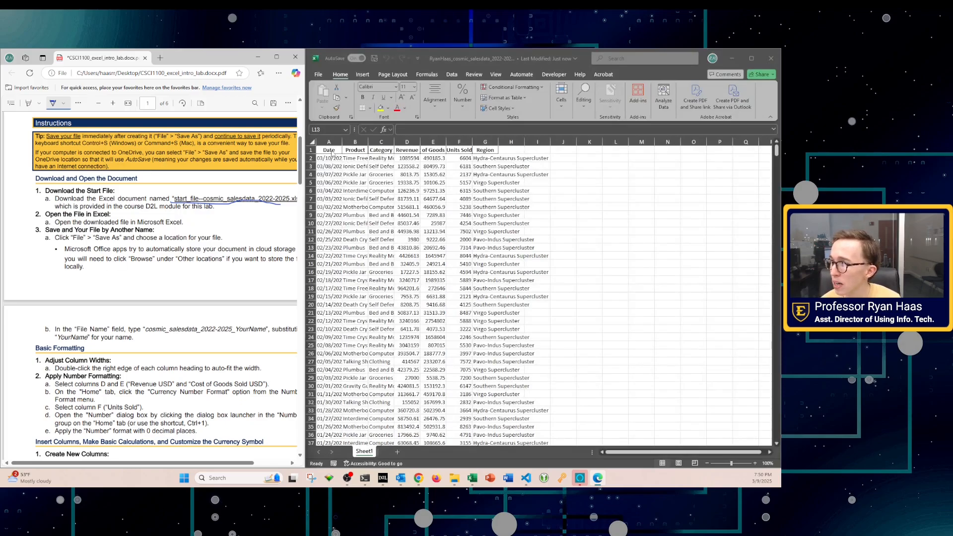
Step: Mark the save-by-another-name instruction and its cosmic_salesdata_2022-2025_YourName file name in the PDF with the pen
drag(44, 228, 114, 306)
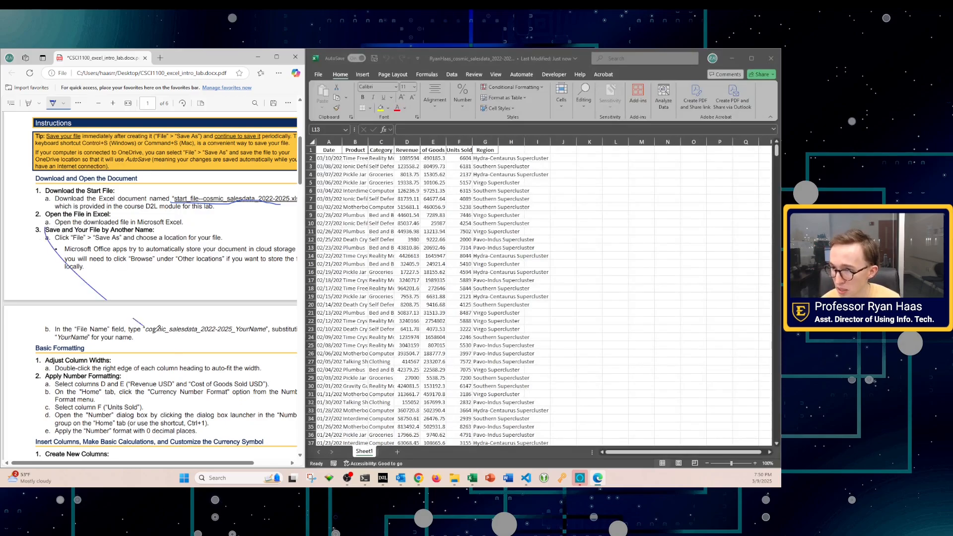
scroll(197, 347, down, 3)
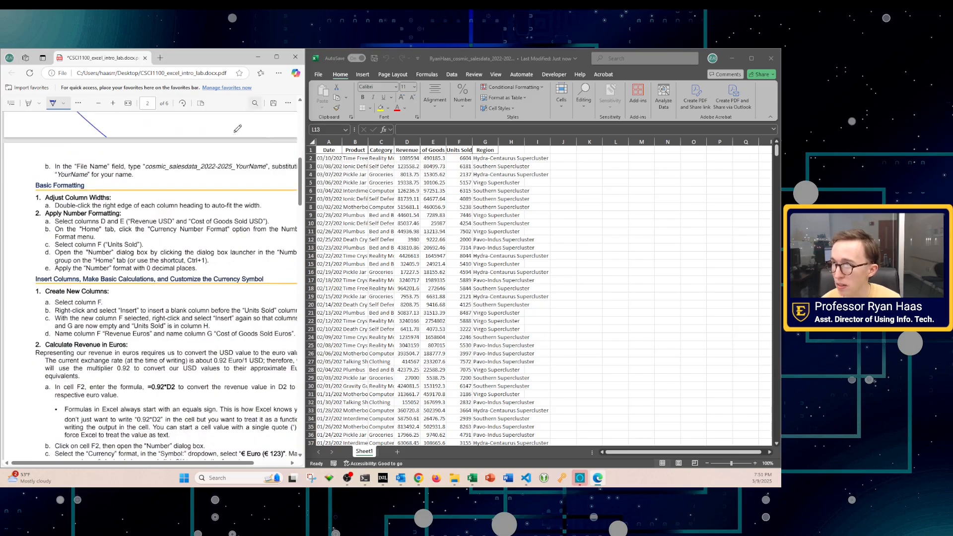
drag(218, 171, 201, 156)
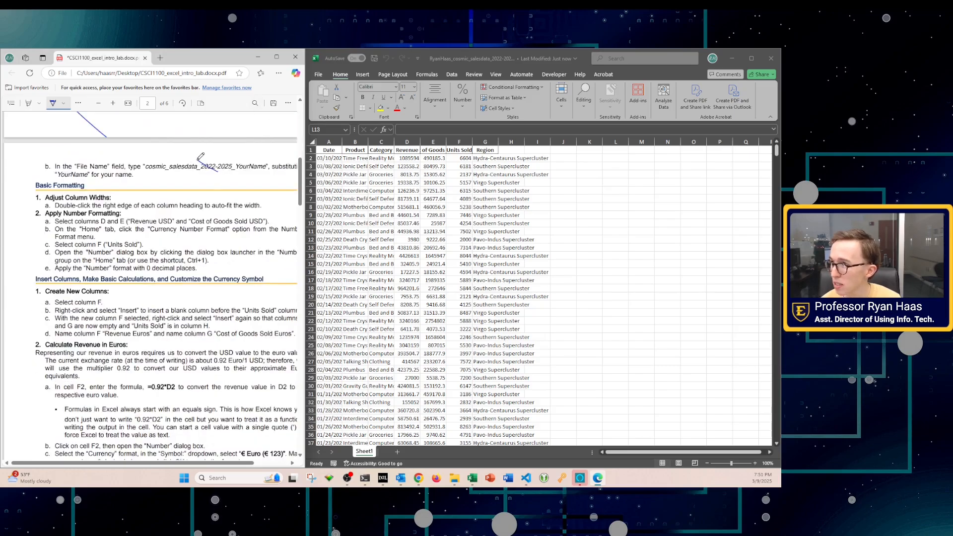
Step: Rename the workbook as cosmic_salesdata_2022-2025_ followed by your own name, removing the name from the front
click(471, 59)
click(463, 94)
key(BackSpace)
key(BackSpace)
key(BackSpace)
key(BackSpace)
key(BackSpace)
key(BackSpace)
key(BackSpace)
key(BackSpace)
key(BackSpace)
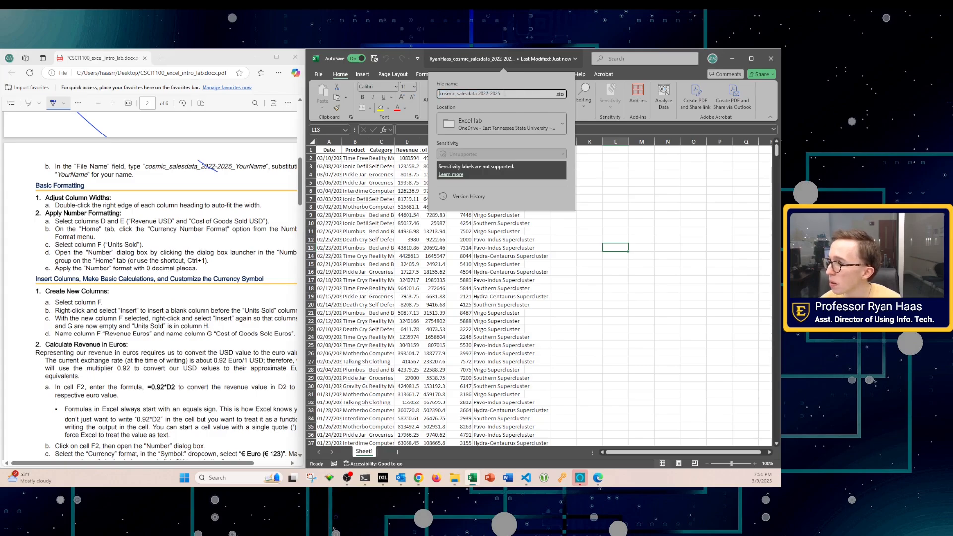
text(_RyanHaas)
key(Return)
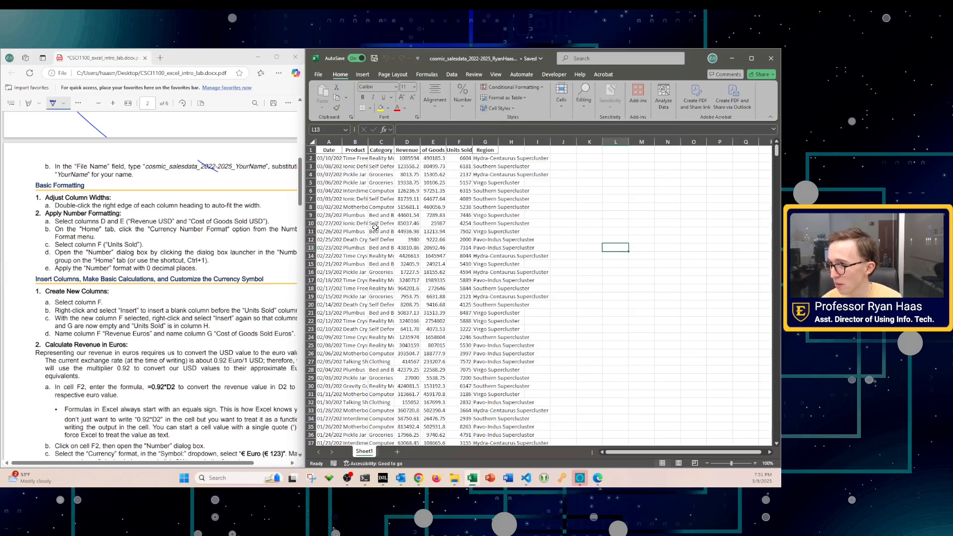
Step: Auto-fit the widths of the Date, Product, Category, Revenue, Cost of Goods Sold and Region columns, and mark the Adjust Column Widths instruction with the pen
double_click(342, 141)
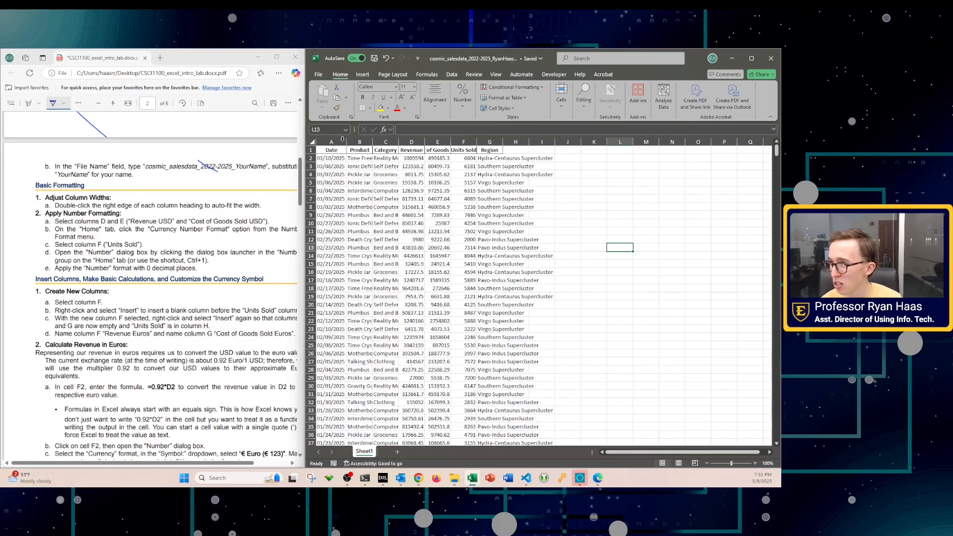
double_click(372, 141)
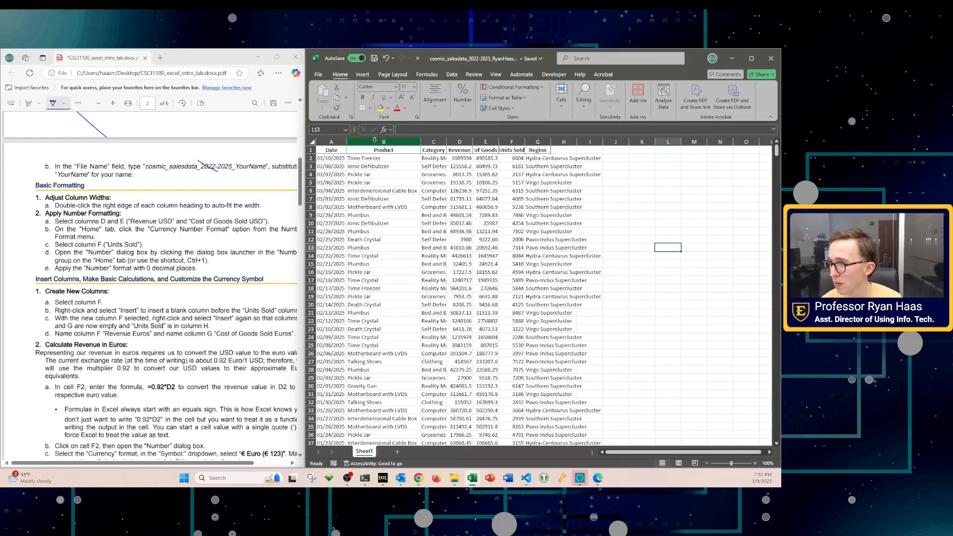
double_click(446, 141)
double_click(510, 141)
double_click(541, 141)
click(541, 142)
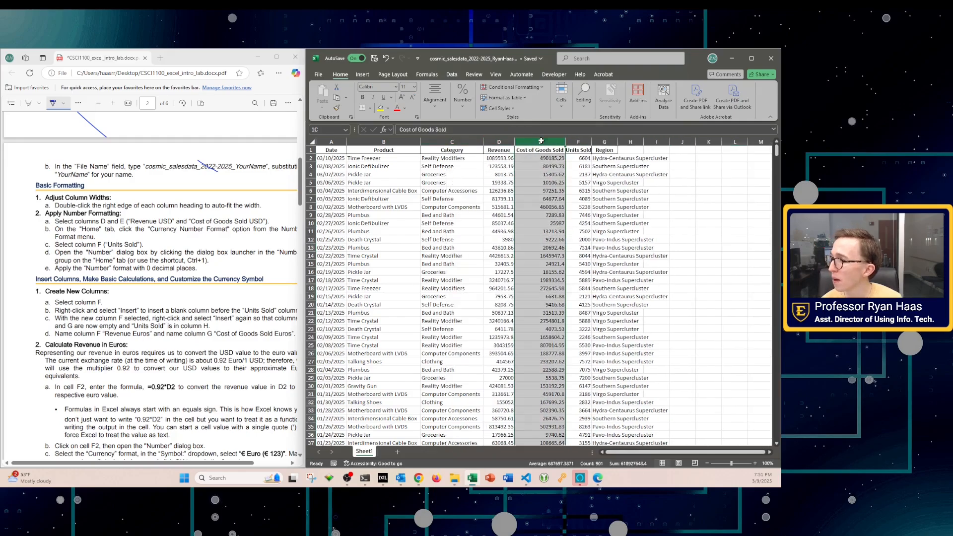
double_click(618, 141)
click(586, 279)
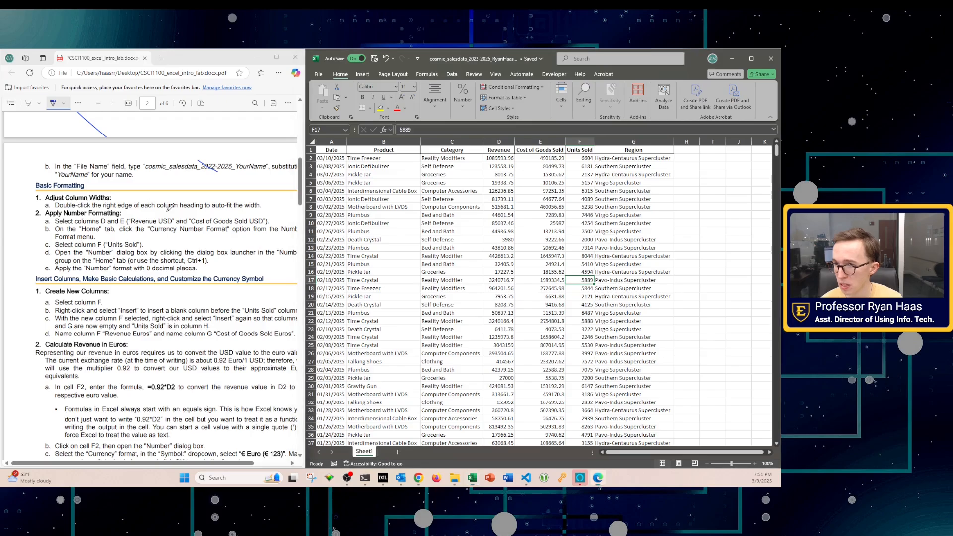
drag(143, 205, 169, 211)
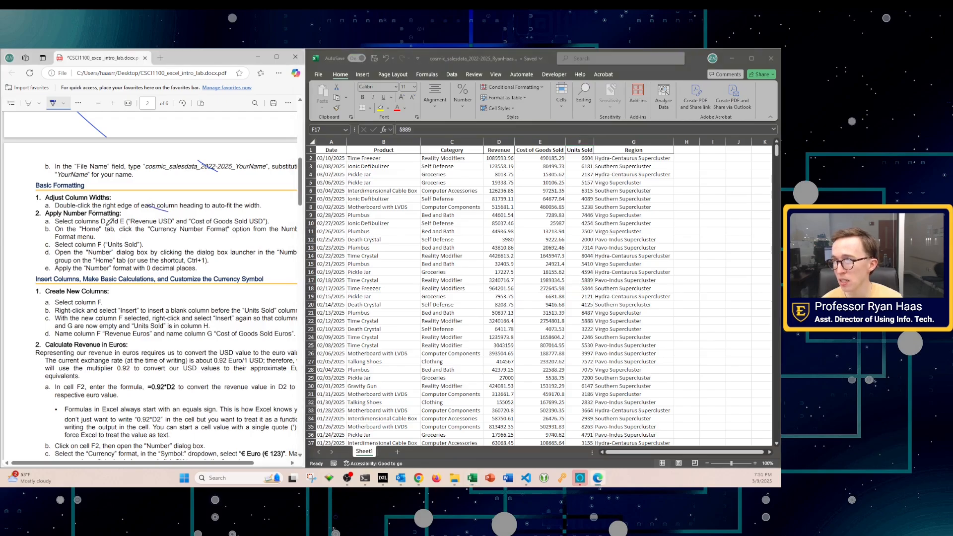
click(500, 143)
click(540, 142)
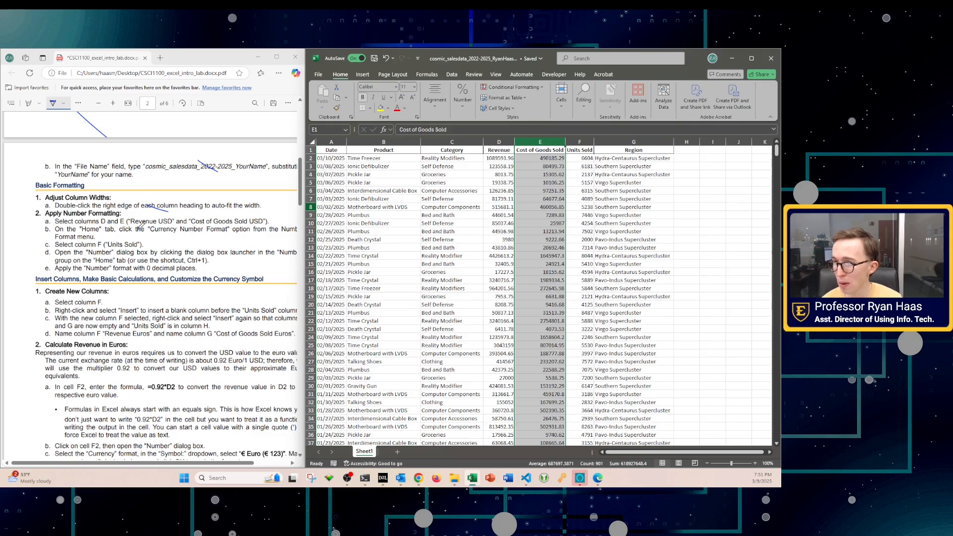
drag(130, 468, 142, 467)
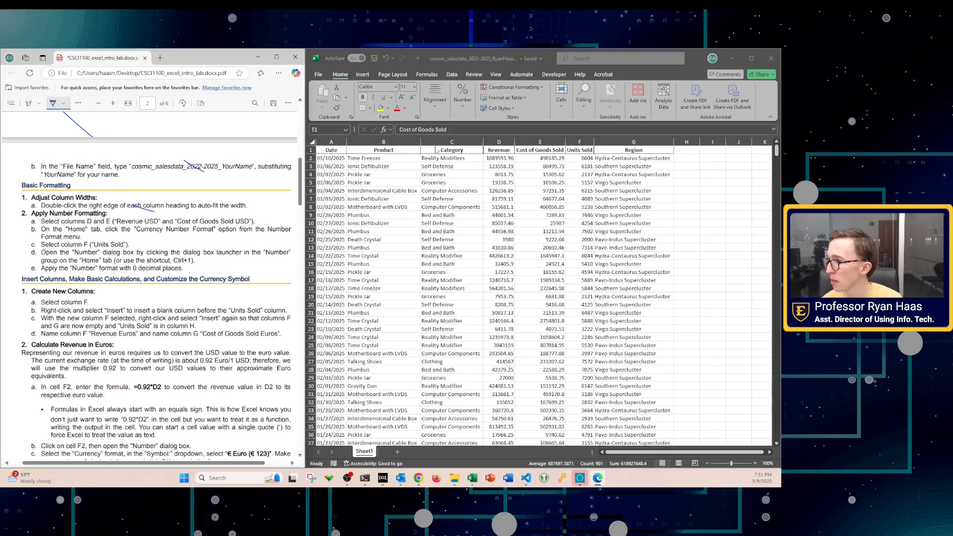
click(507, 142)
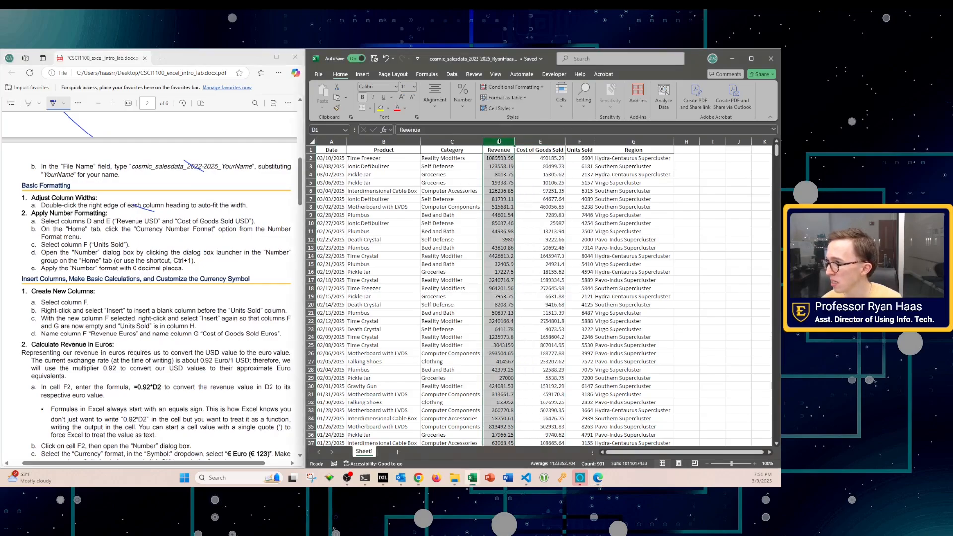
click(522, 181)
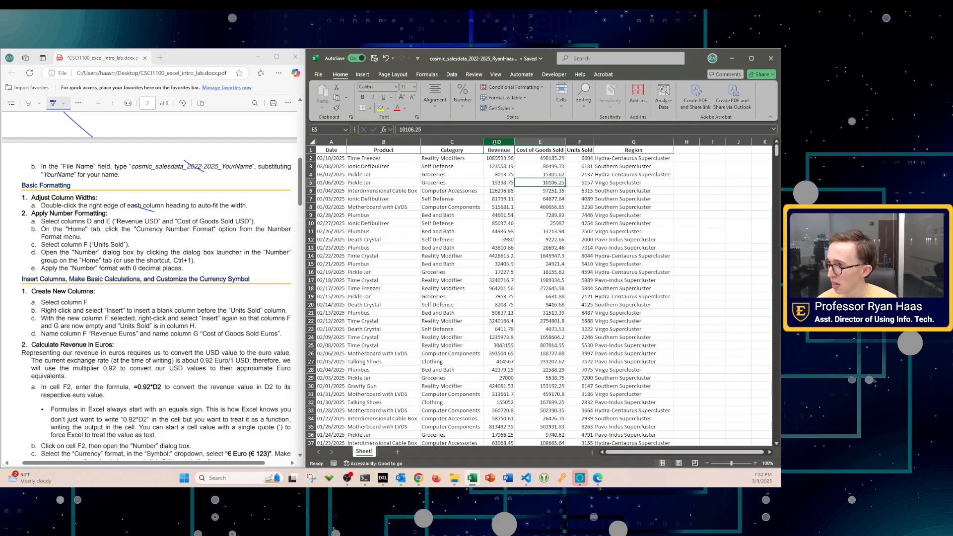
Step: Give the workbook window more width and format the Revenue and Cost of Goods Sold columns as Currency
click(493, 141)
drag(503, 139, 520, 140)
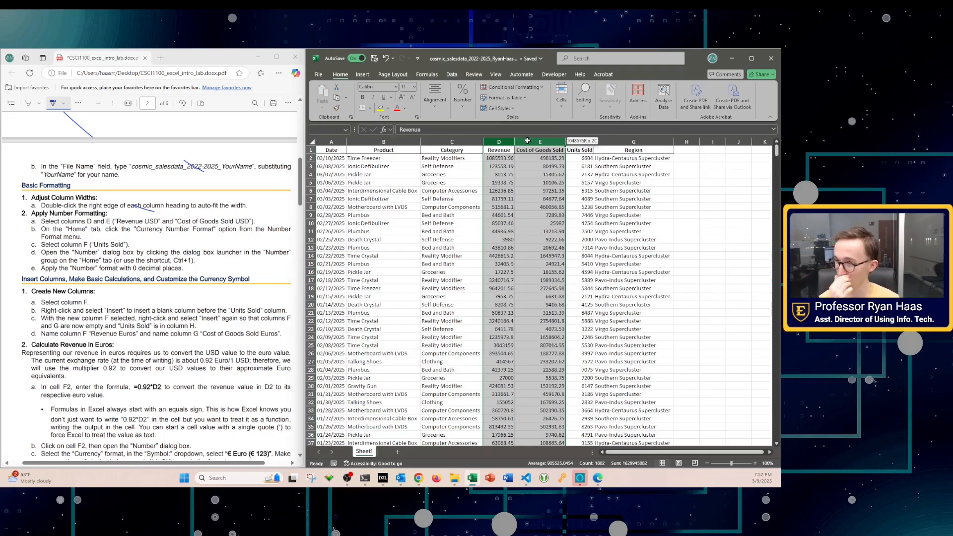
drag(527, 141, 526, 138)
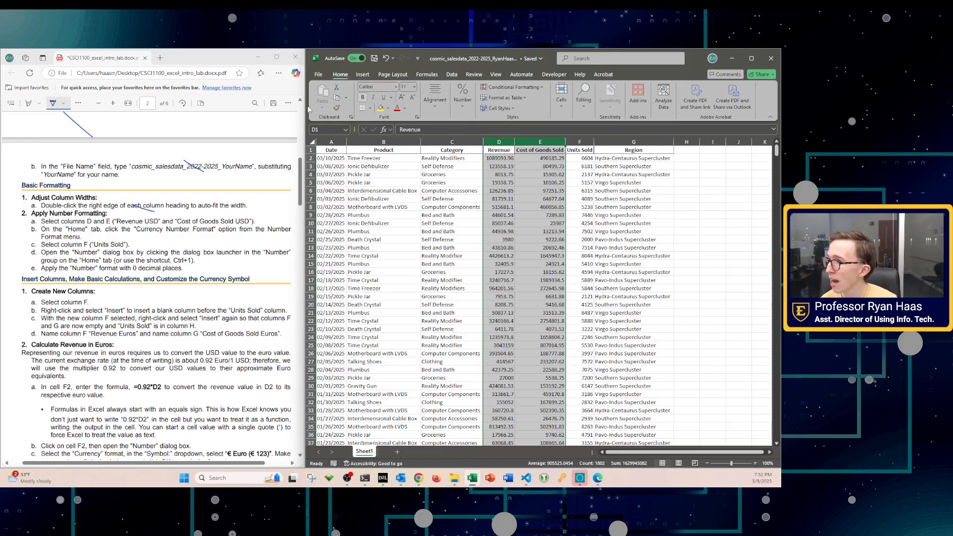
drag(307, 104, 246, 101)
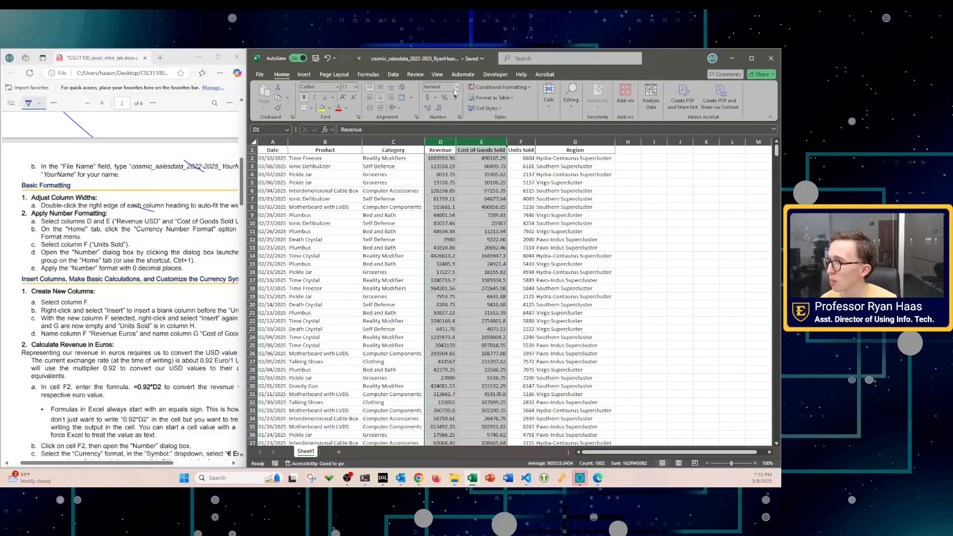
click(455, 89)
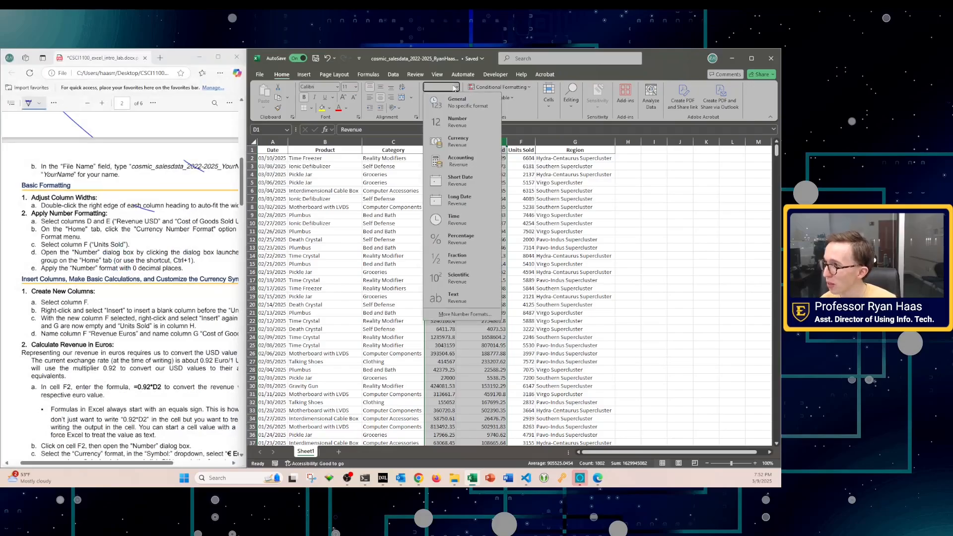
click(456, 89)
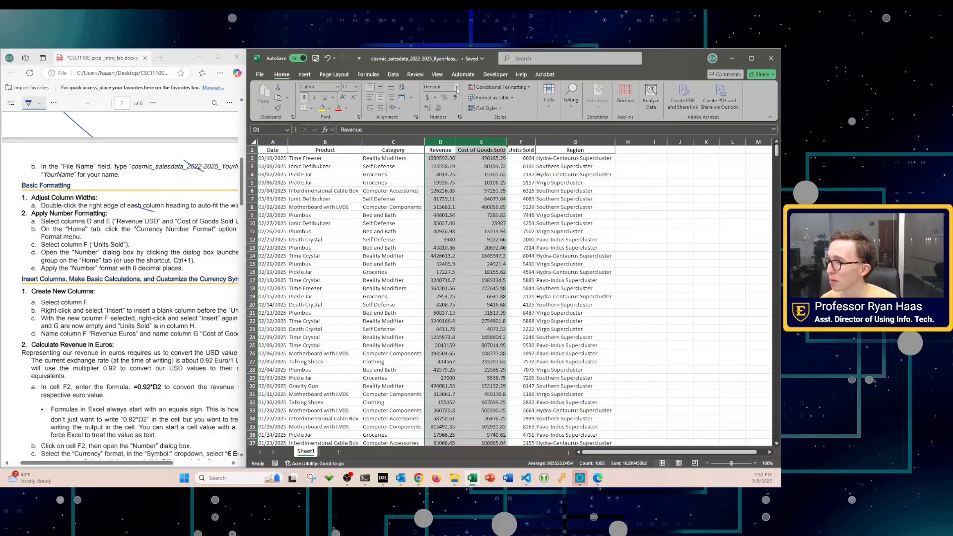
click(457, 89)
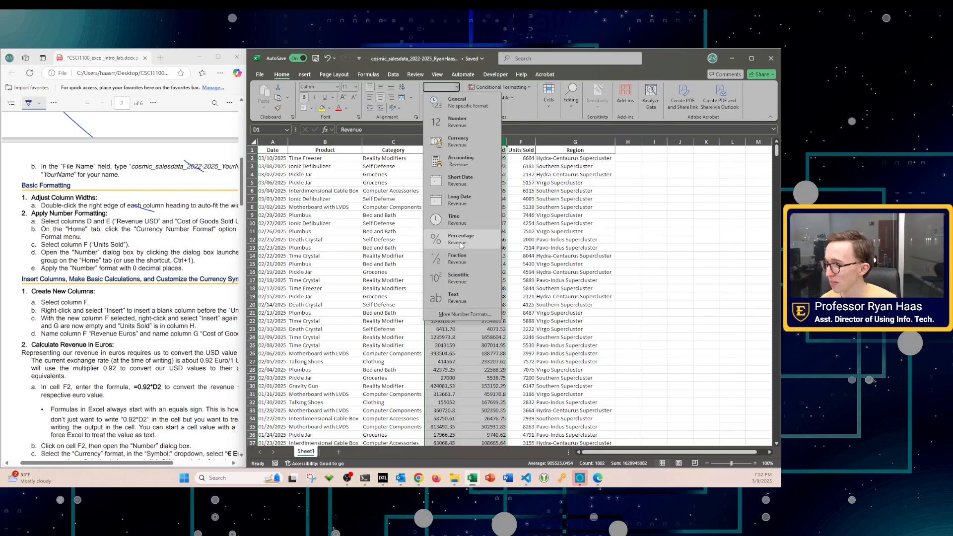
click(458, 143)
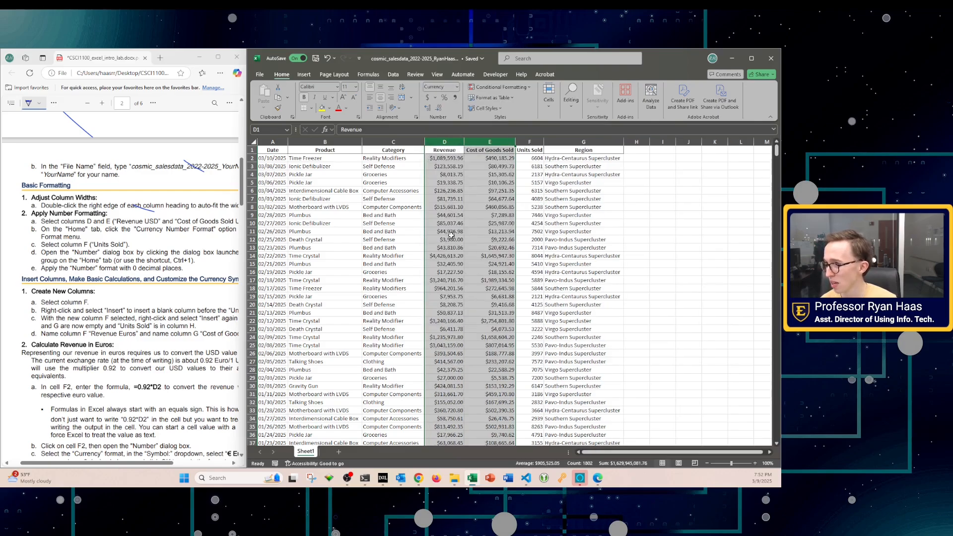
Step: Remove one decimal place from the first Revenue value in D2 and add it back
click(445, 183)
click(442, 157)
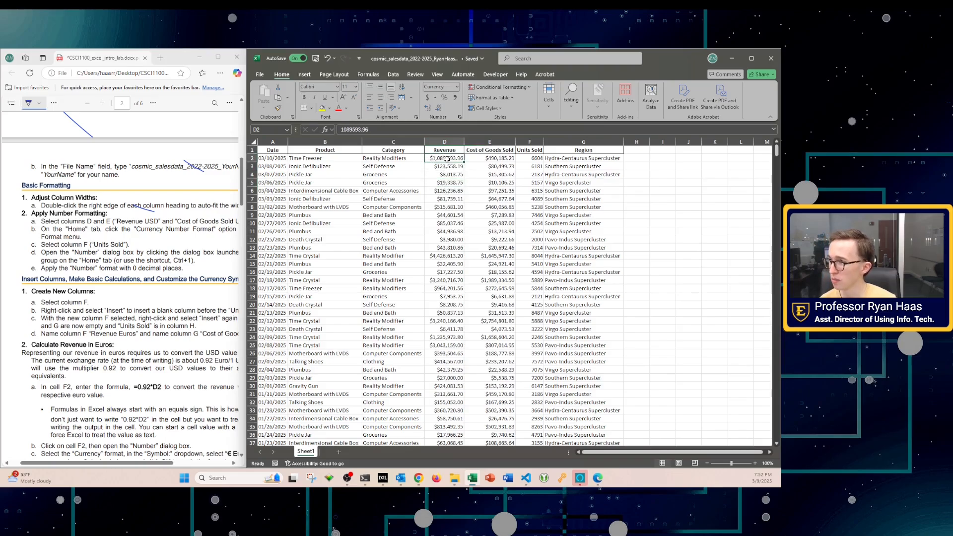
click(484, 159)
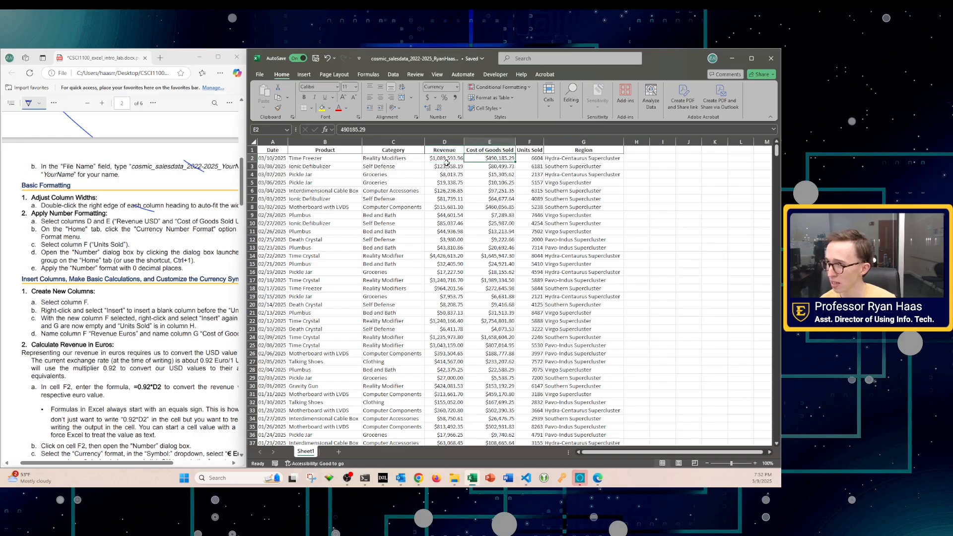
click(460, 158)
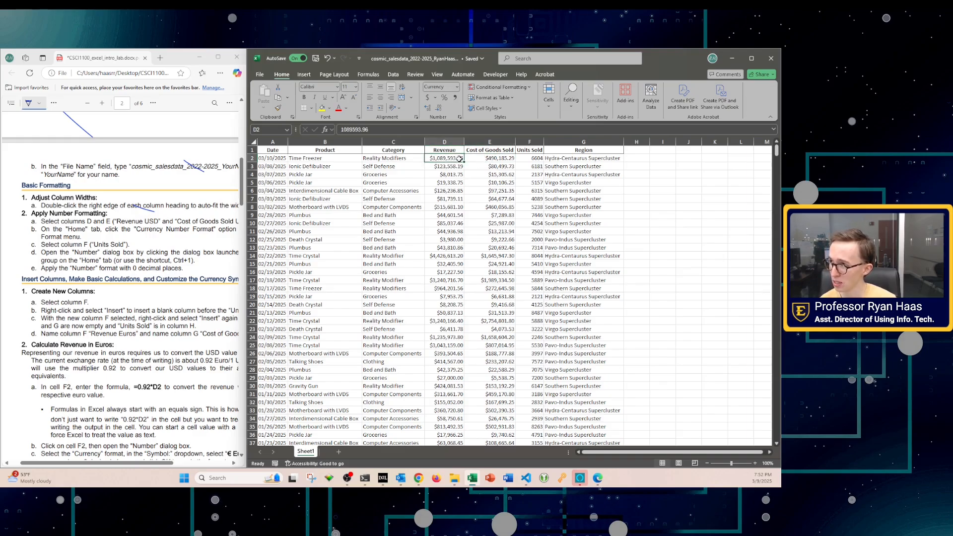
click(438, 108)
click(428, 108)
click(449, 196)
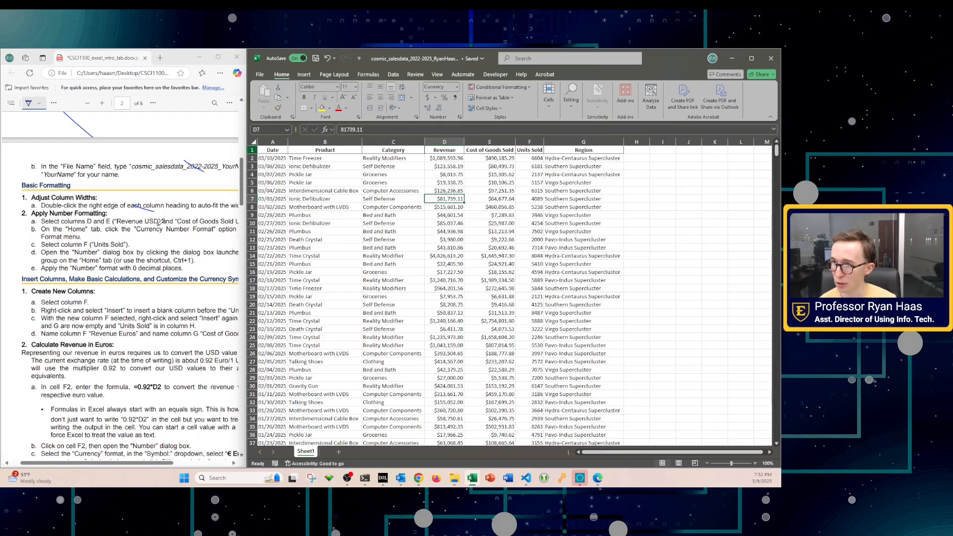
Step: Mark the Currency Number Format instruction for columns D and E in the PDF with the pen
drag(69, 225, 82, 234)
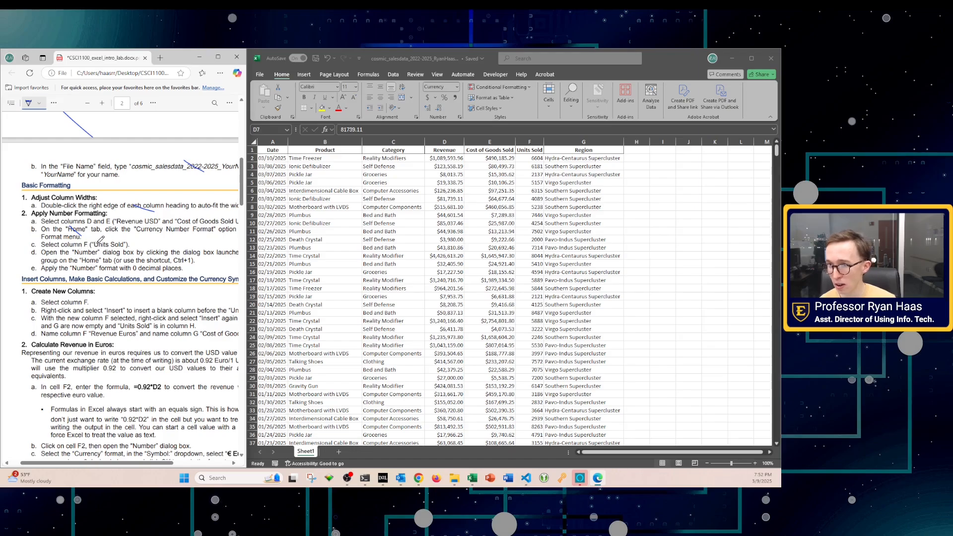
Step: Apply the Number format to the Units Sold column through the Format Cells dialog
click(530, 142)
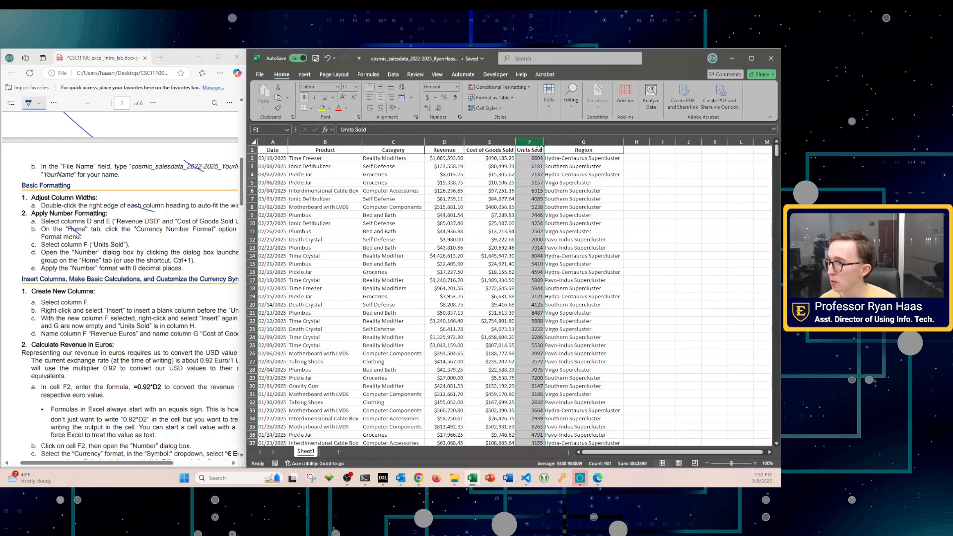
scroll(529, 207, down, 20)
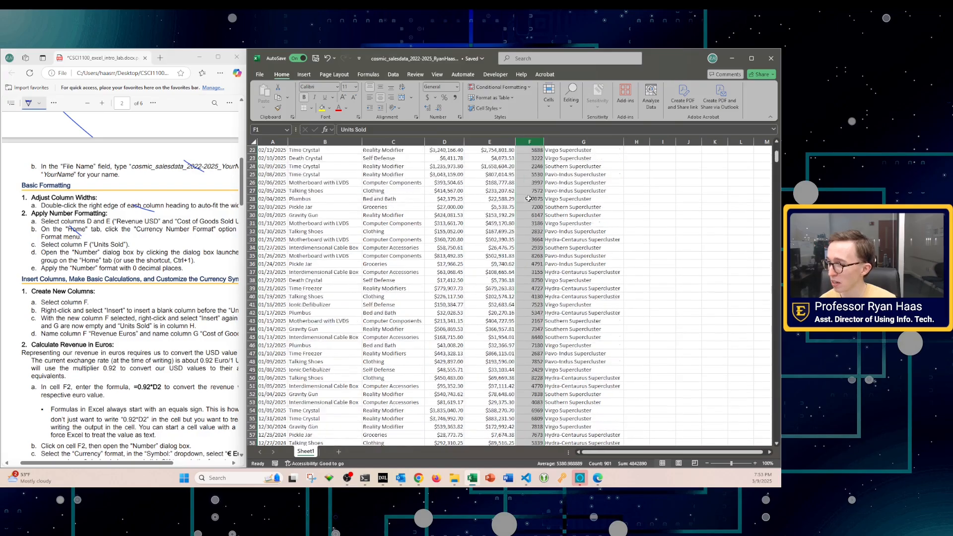
scroll(528, 207, up, 20)
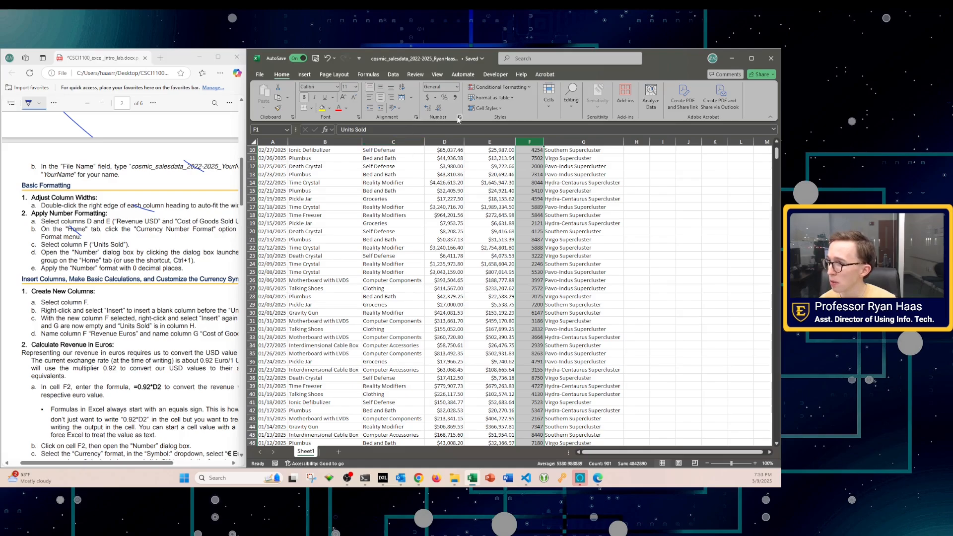
click(459, 118)
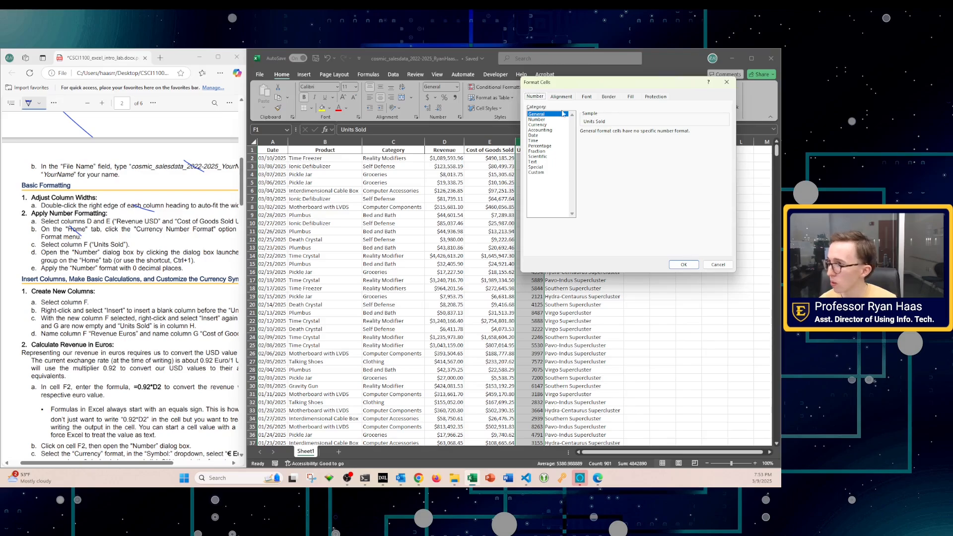
click(542, 120)
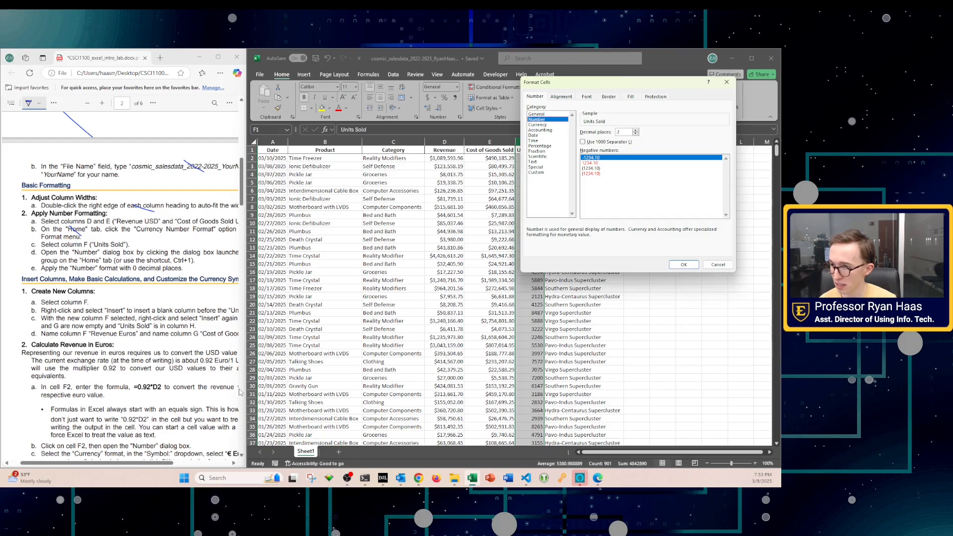
mouse_move(144, 466)
mouse_down()
mouse_move(172, 465)
mouse_move(158, 466)
mouse_up()
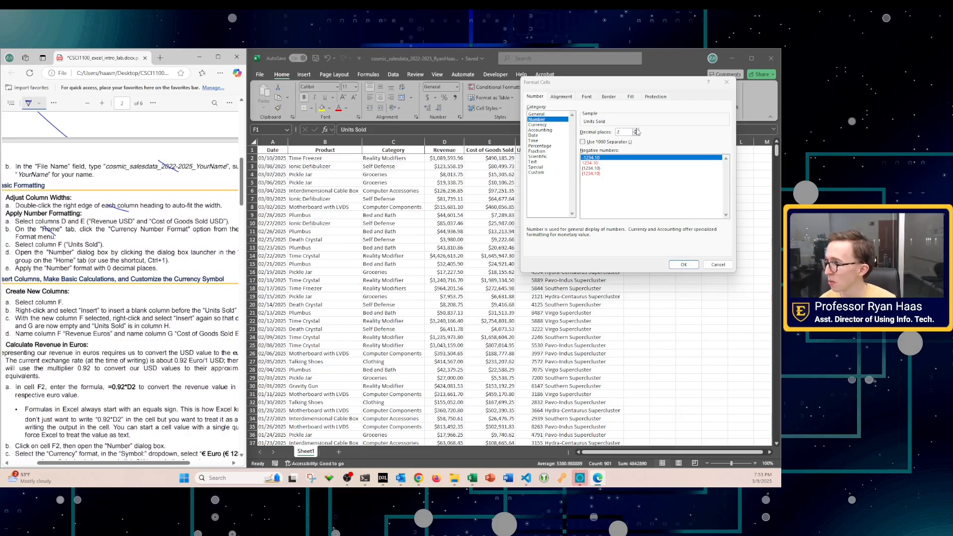
click(683, 264)
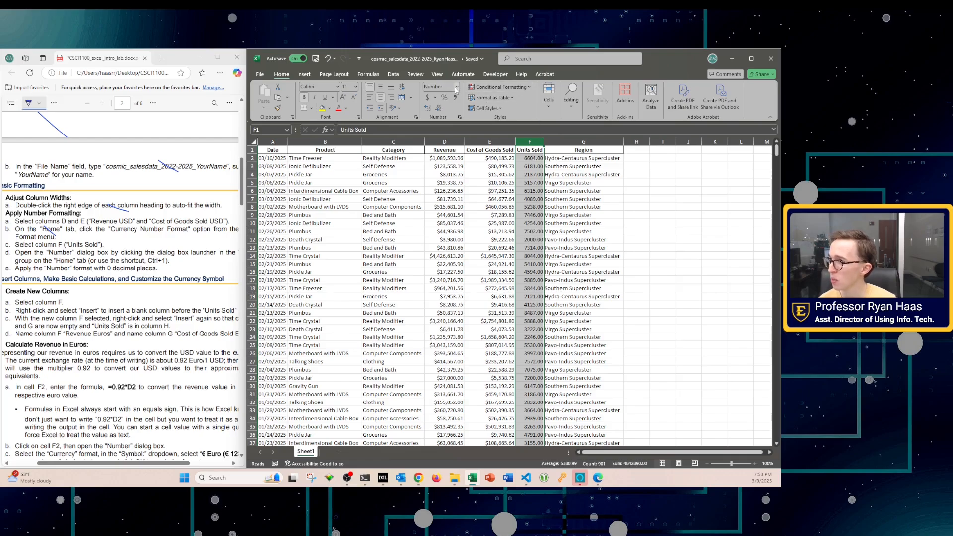
Step: Set the Units Sold column's decimal places to 0 and mark the Units Sold formatting instructions in the PDF with the pen
click(459, 117)
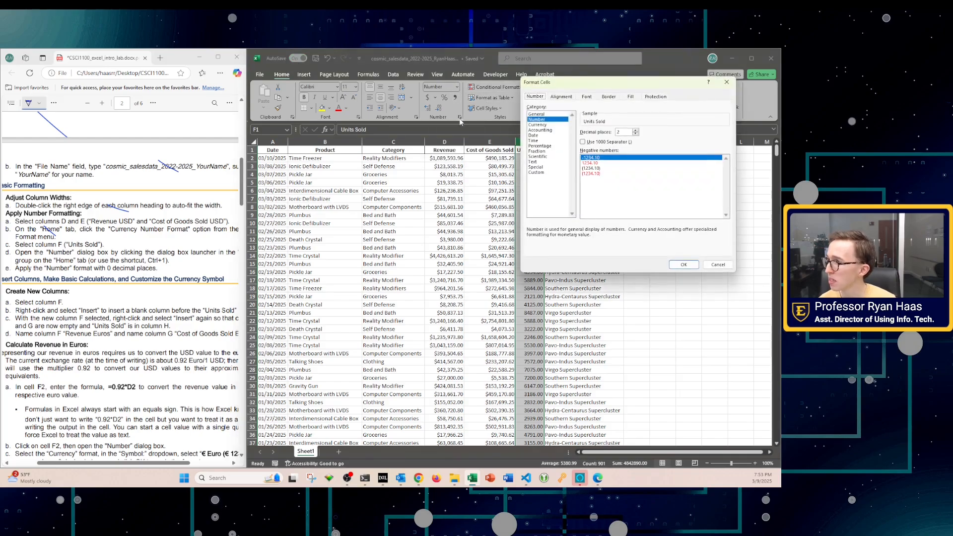
click(635, 134)
click(635, 134)
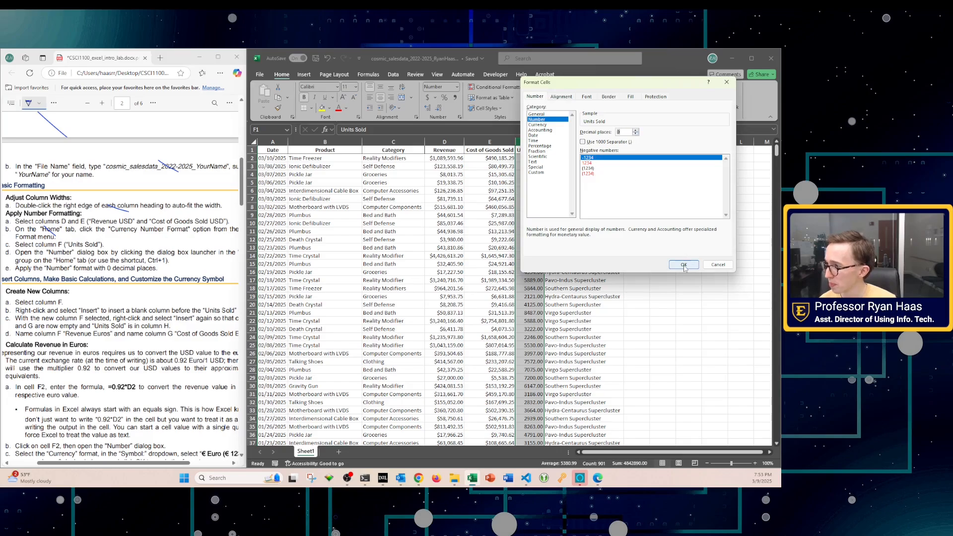
click(683, 264)
click(688, 264)
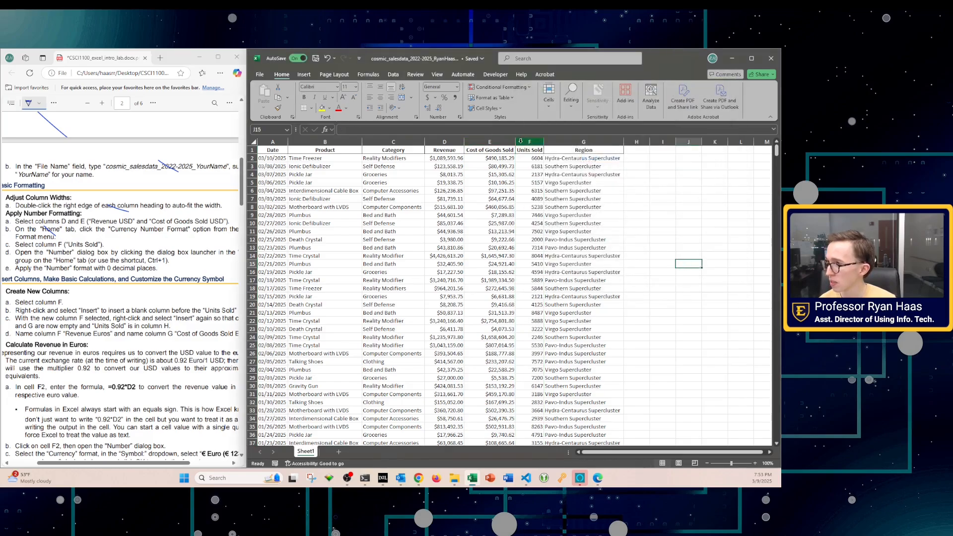
click(530, 182)
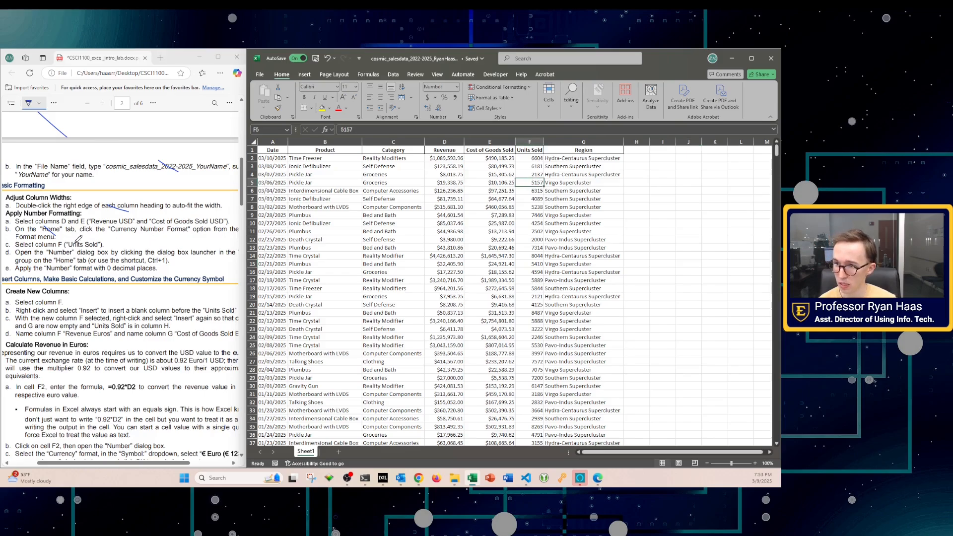
drag(75, 243, 107, 271)
Step: Widen the PDF window to show the Create New Columns instructions and insert a blank column before Units Sold
scroll(84, 248, down, 2)
scroll(86, 249, down, 1)
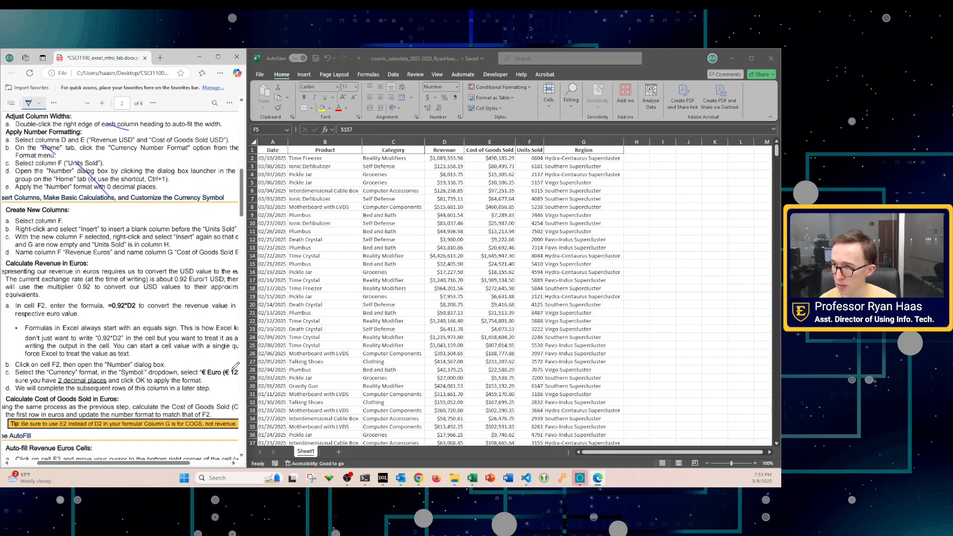
drag(244, 365, 263, 367)
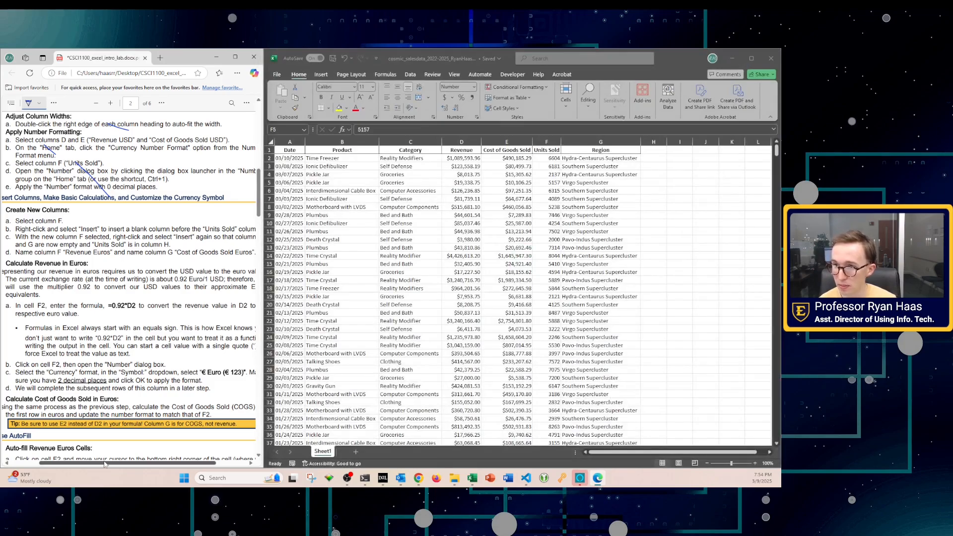
scroll(85, 242, down, 1)
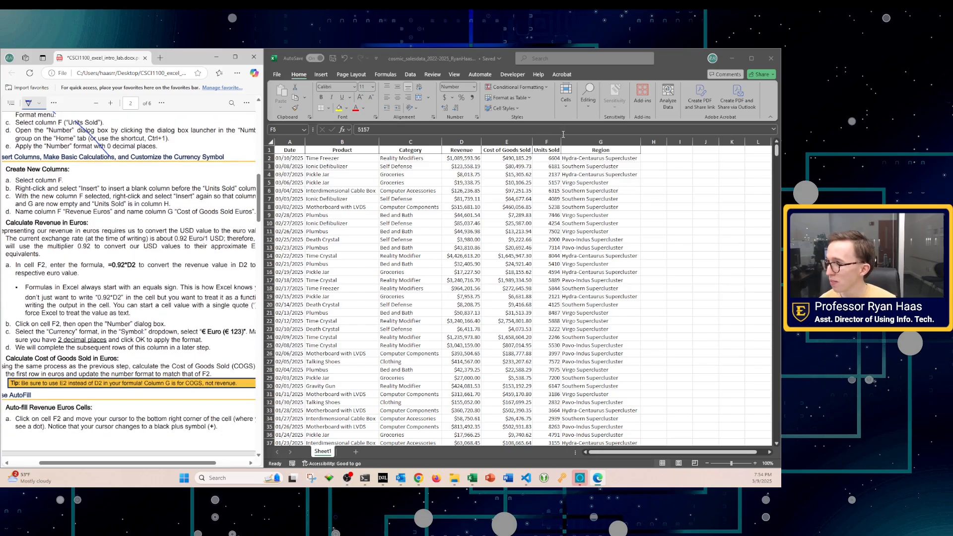
click(545, 142)
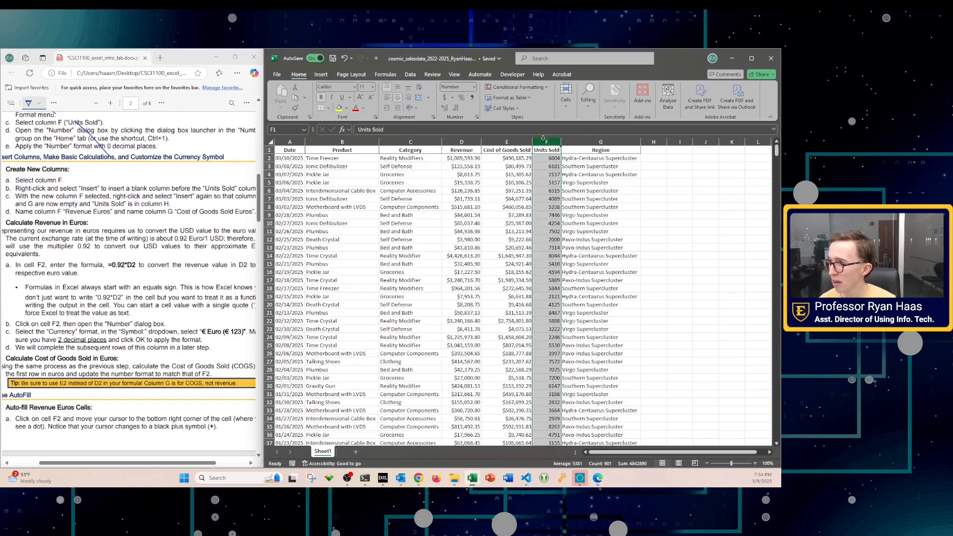
click(550, 288)
click(488, 200)
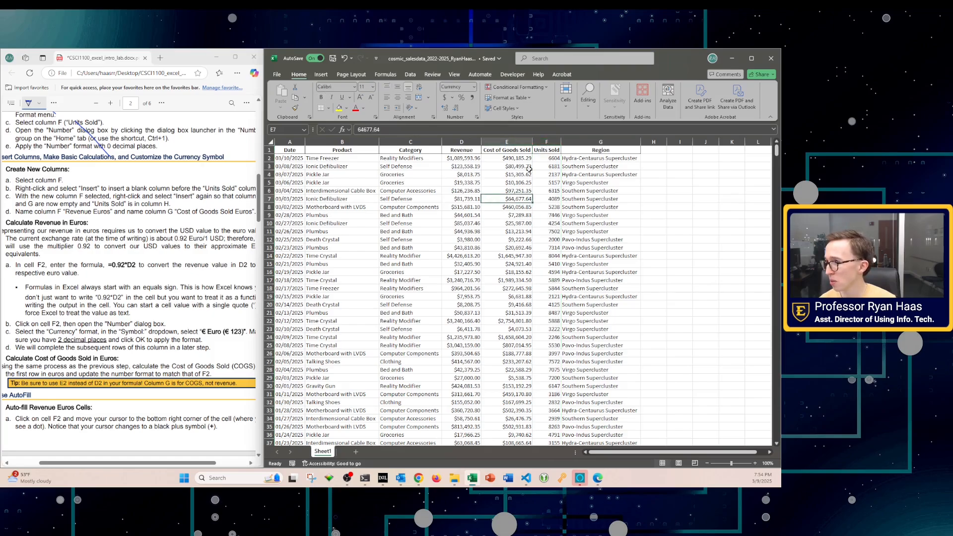
click(546, 141)
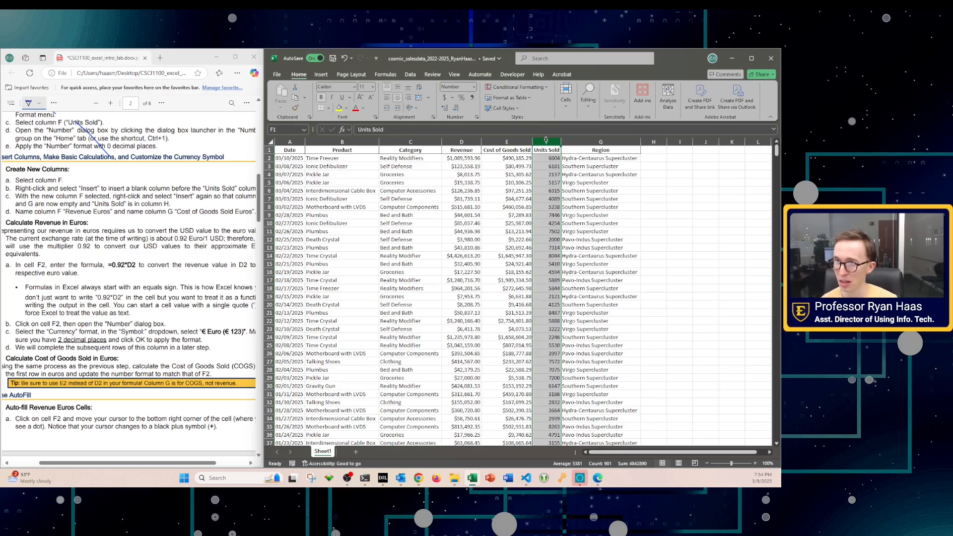
right_click(547, 143)
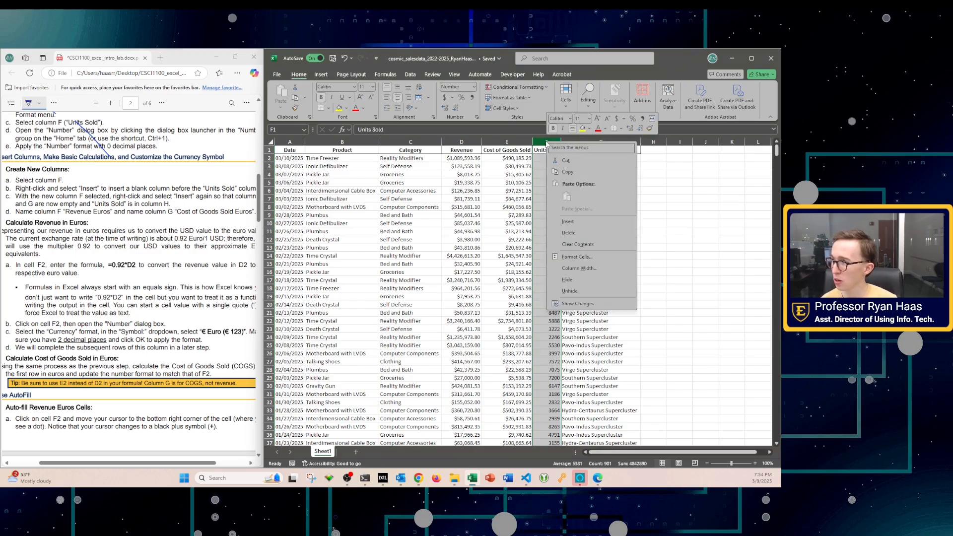
click(567, 223)
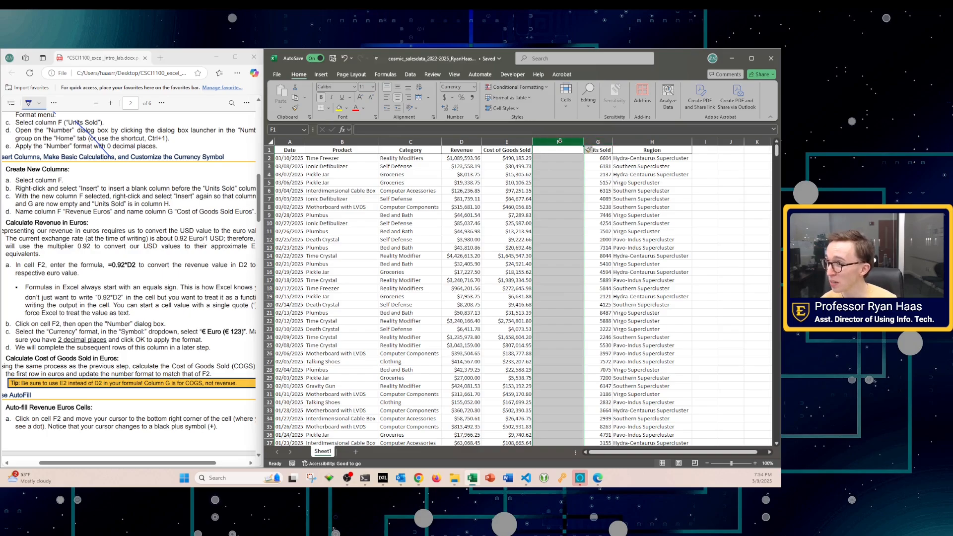
Step: Insert a second blank column before Units Sold and mark the column-insertion instructions in the PDF with the pen
right_click(559, 141)
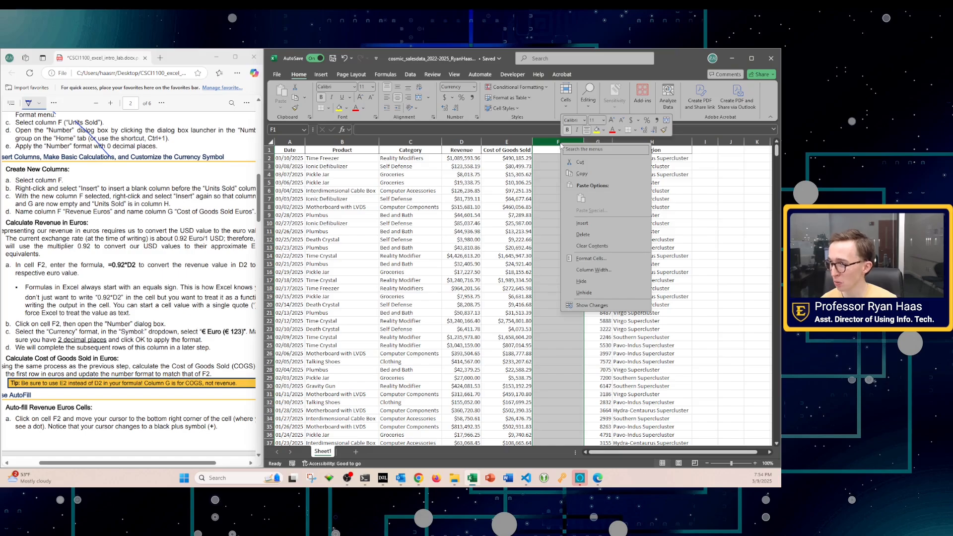
click(581, 223)
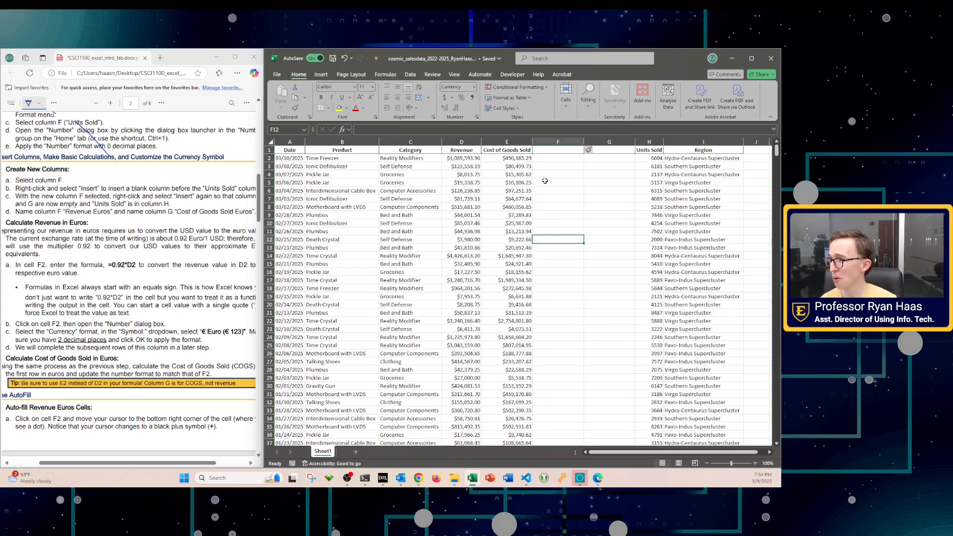
click(552, 159)
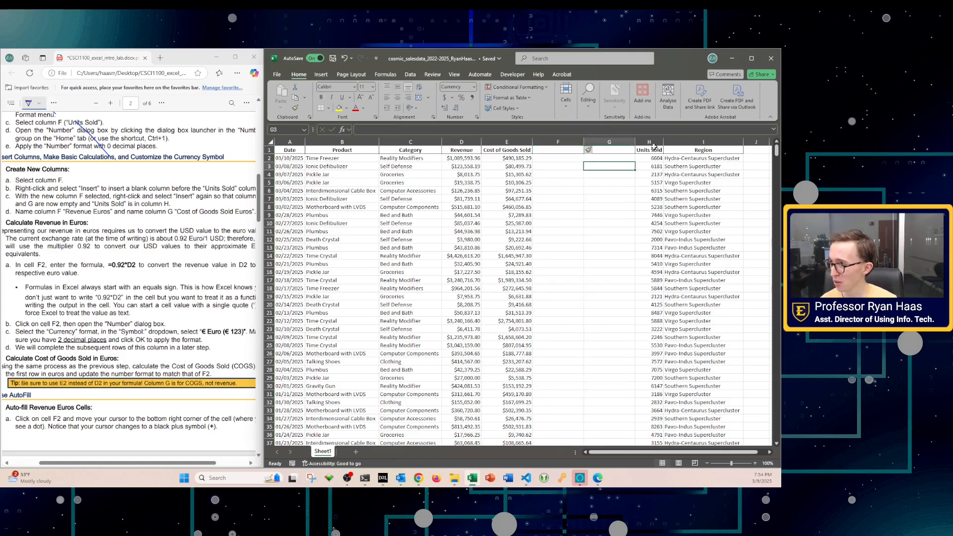
click(648, 151)
click(512, 151)
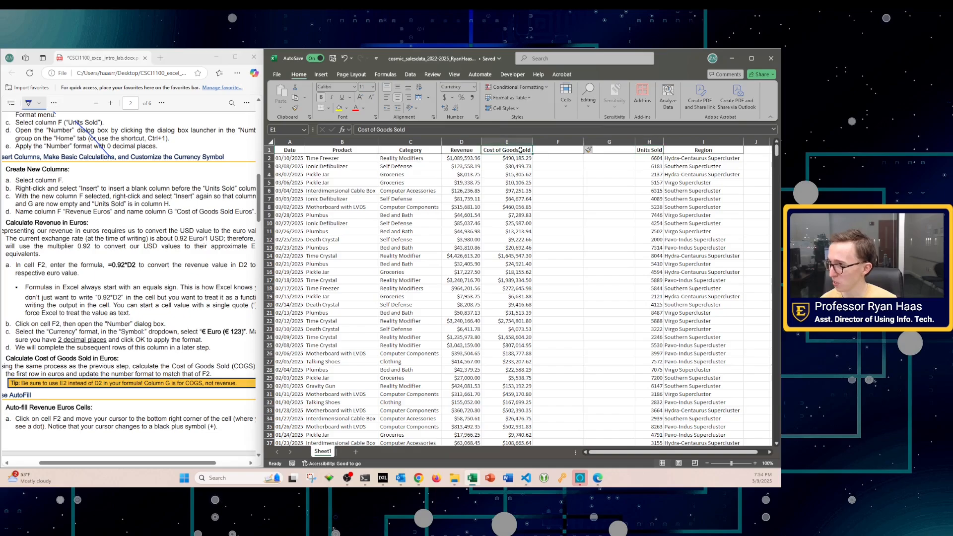
click(651, 152)
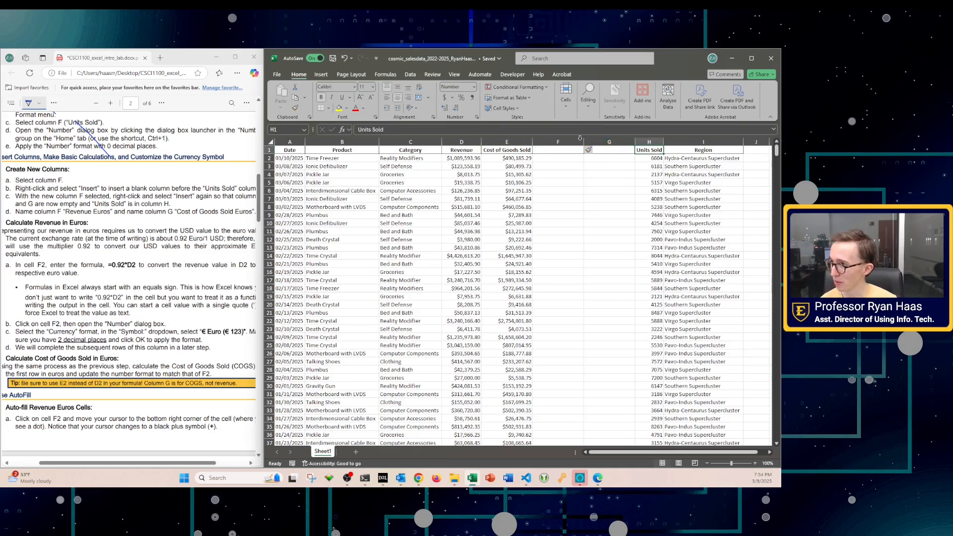
click(546, 152)
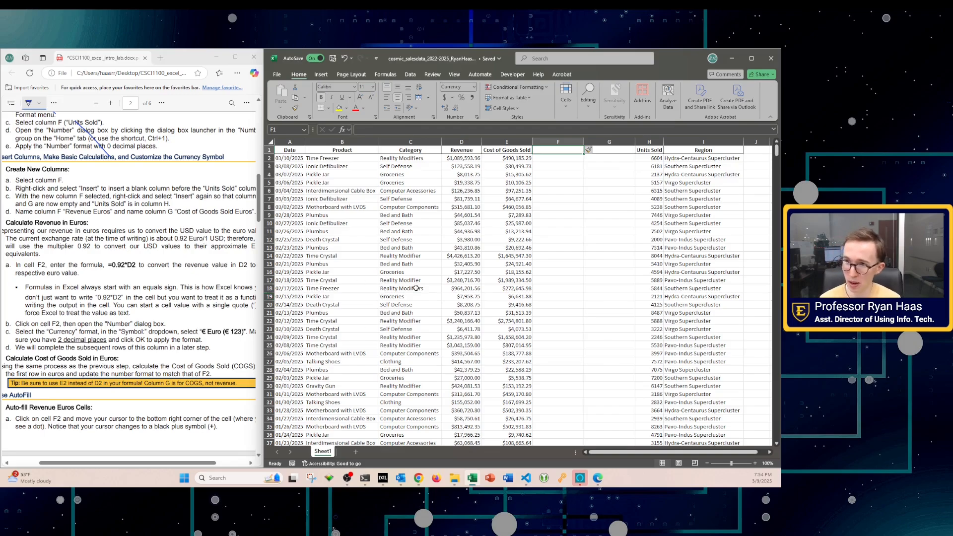
drag(49, 175, 75, 203)
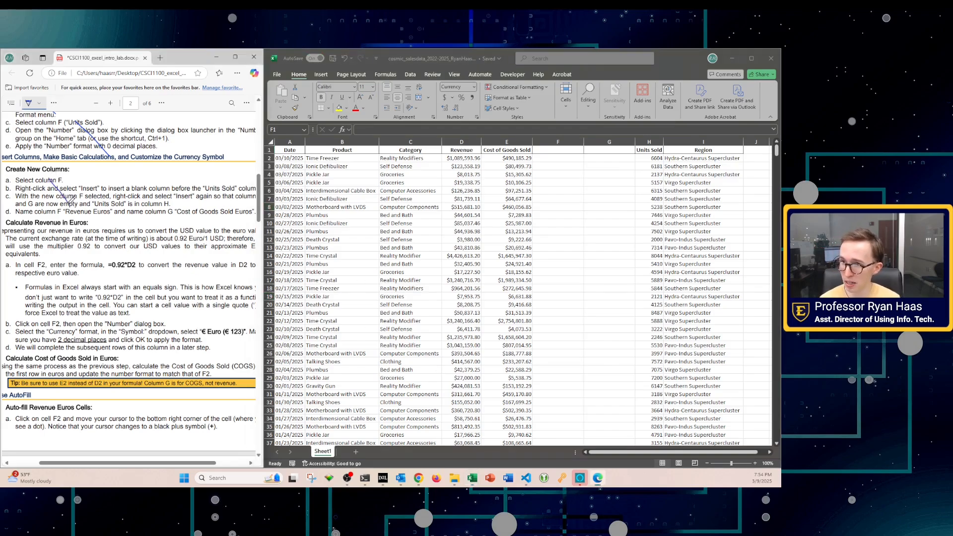
Step: Enter the headers "Revenue Euros" in cell F1 and "Cost of Goods Sold Euros" in cell G1
click(554, 151)
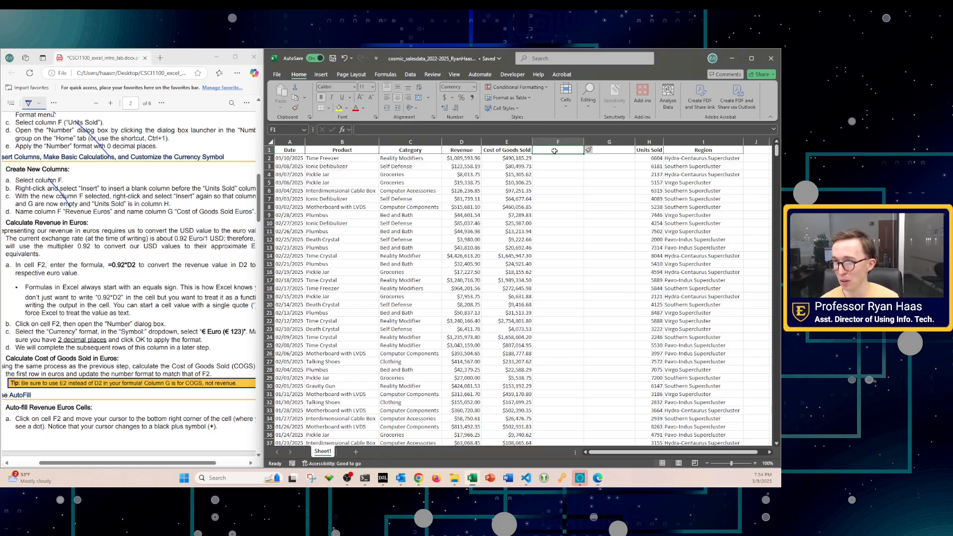
text(Reve)
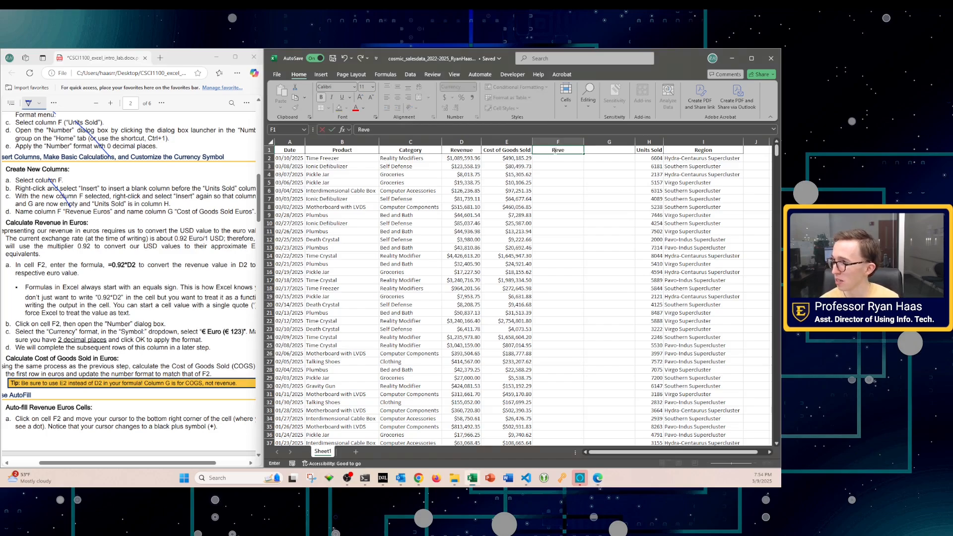
text(nue Euros)
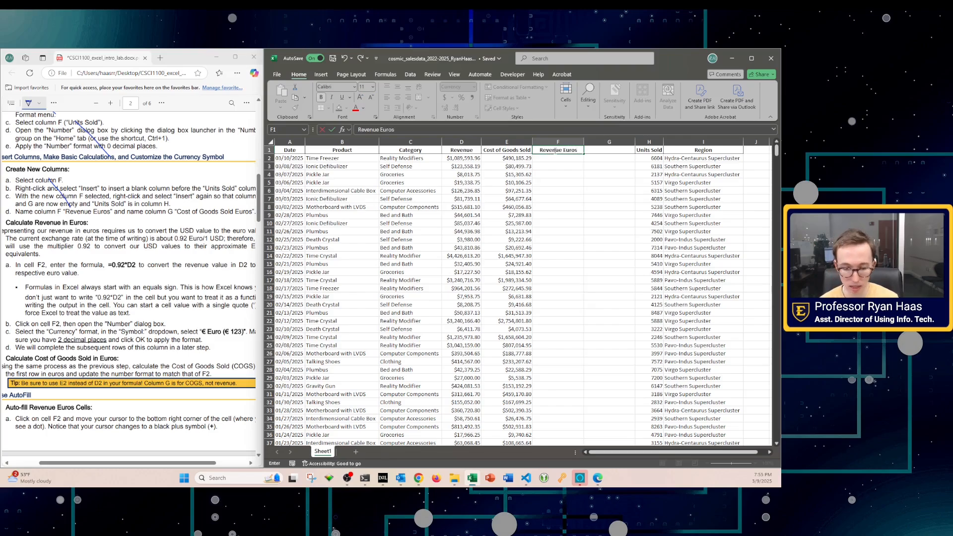
key(Tab)
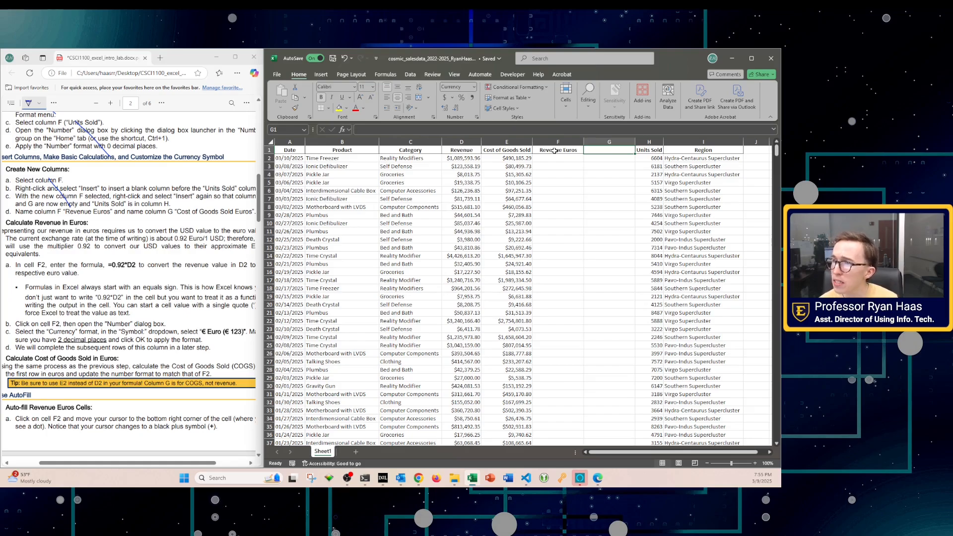
text(Cos)
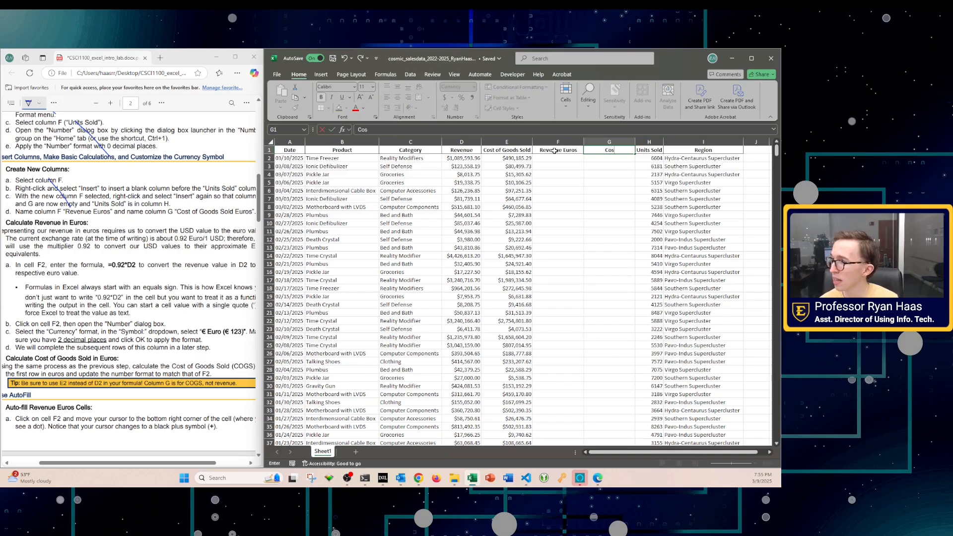
text(t of Goods S)
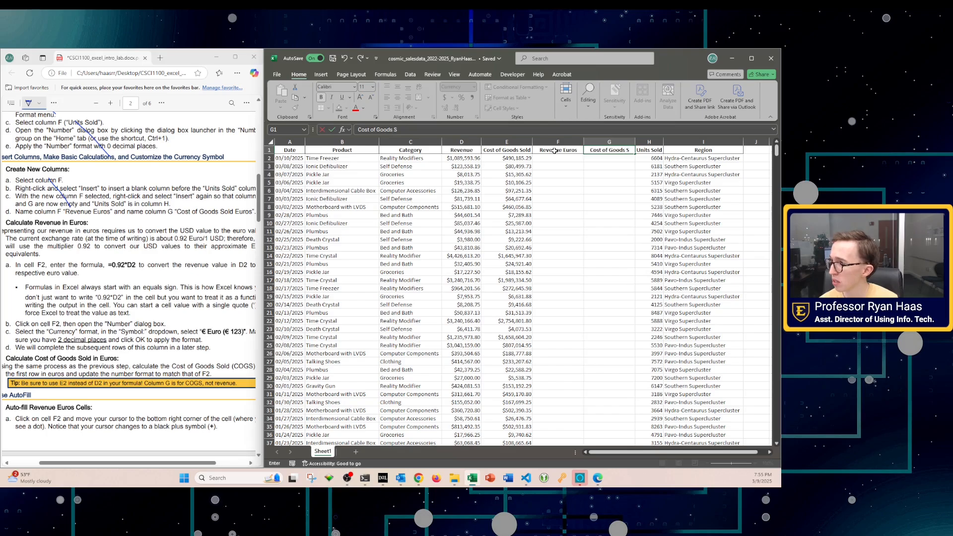
text(old Euros)
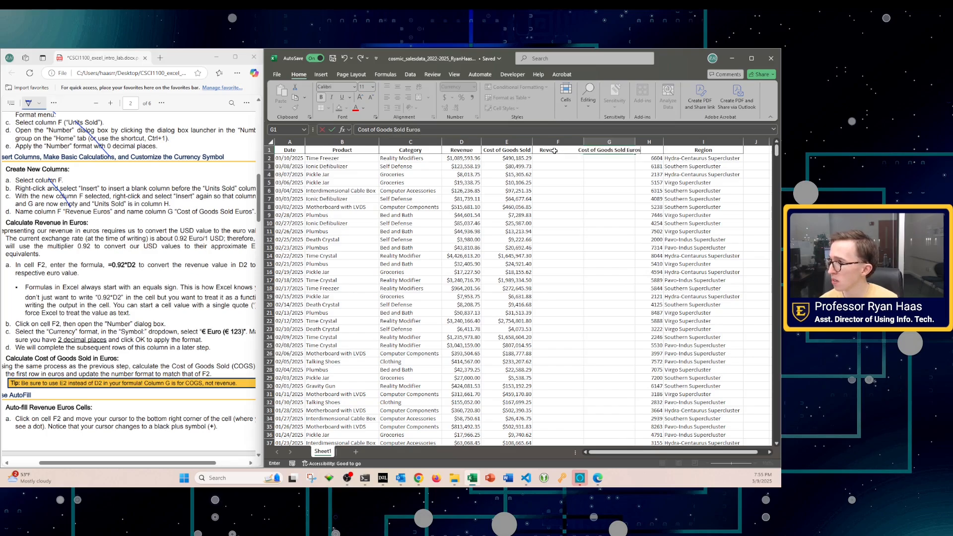
key(Return)
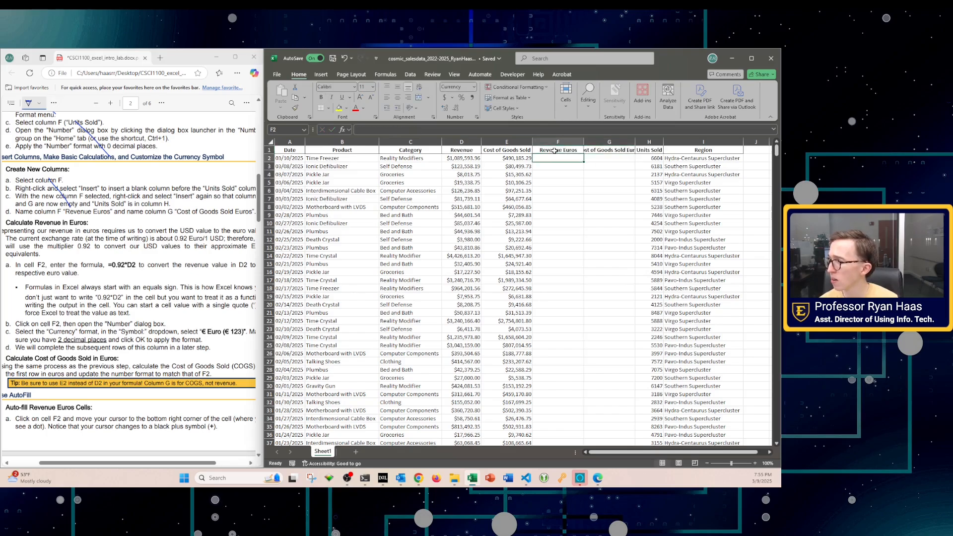
Step: Autofit the widths of the two new euro columns and mark the column-naming instruction in the PDF with the pen
double_click(634, 142)
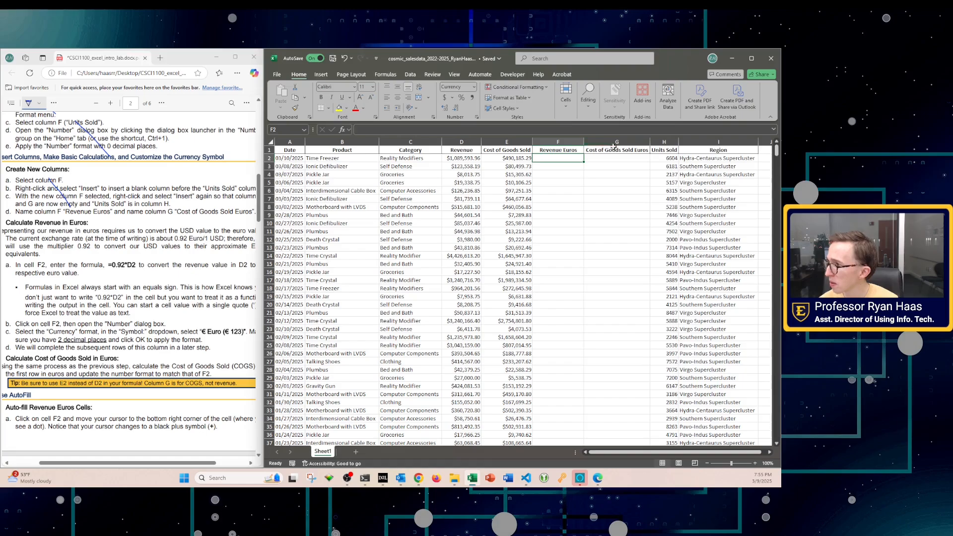
double_click(583, 146)
click(583, 195)
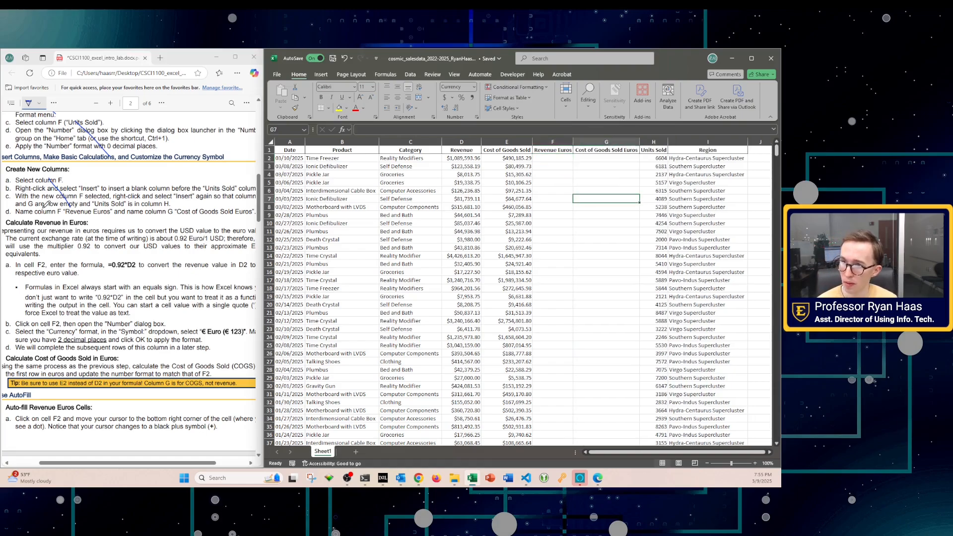
click(47, 203)
Step: Following the Calculate Revenue in Euros instructions in the PDF, enter the formula =0.92*D2 in cell F2
scroll(57, 232, down, 1)
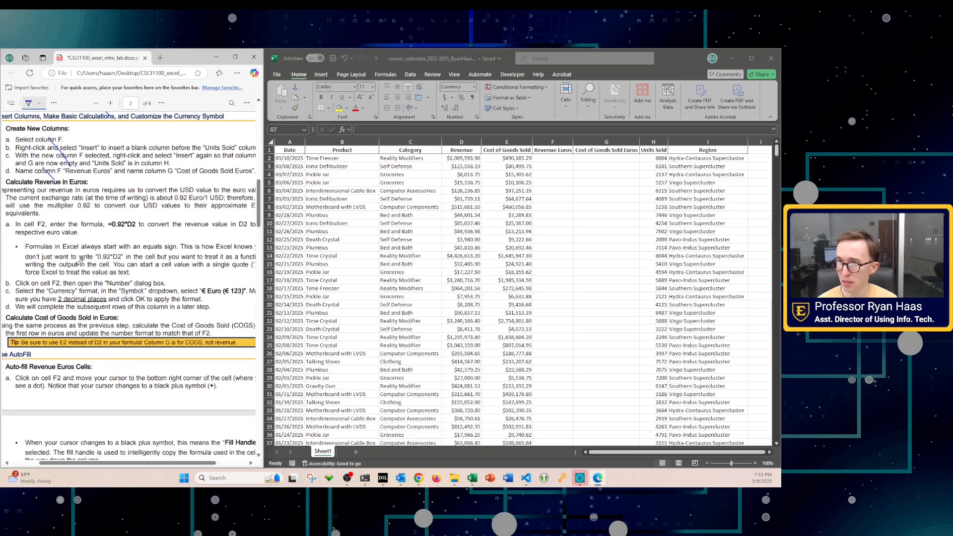
drag(126, 463, 117, 464)
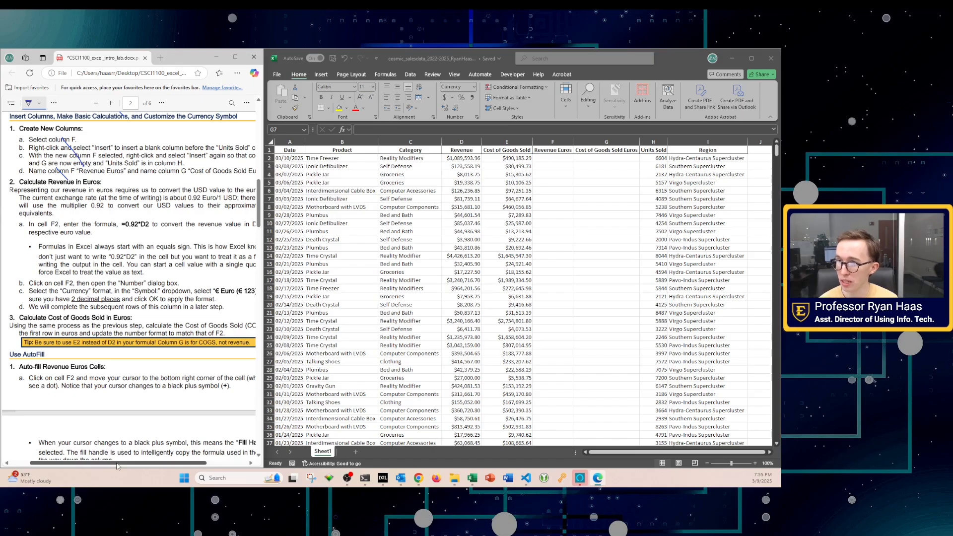
mouse_move(117, 465)
mouse_down()
mouse_move(141, 467)
mouse_move(121, 466)
mouse_up()
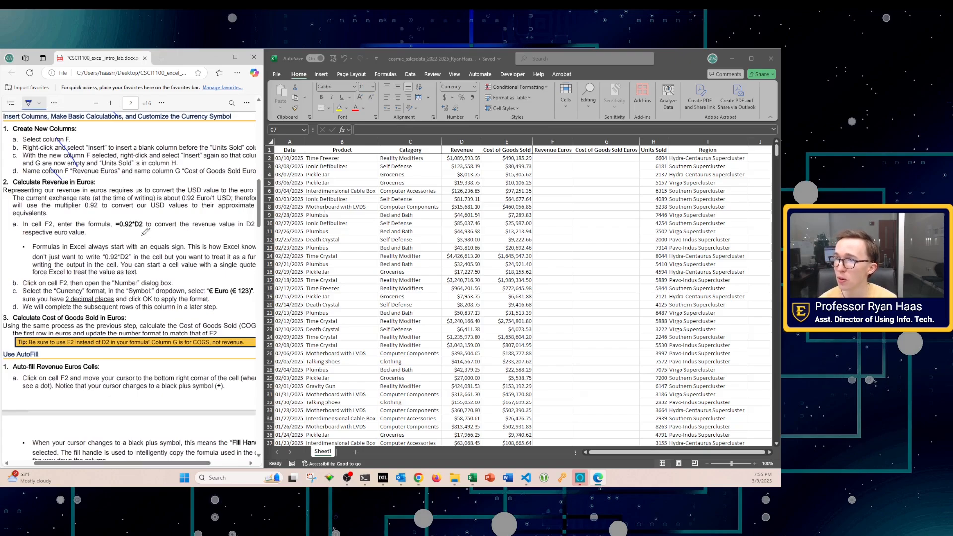
mouse_move(124, 466)
mouse_down()
mouse_move(132, 468)
mouse_move(116, 467)
mouse_up()
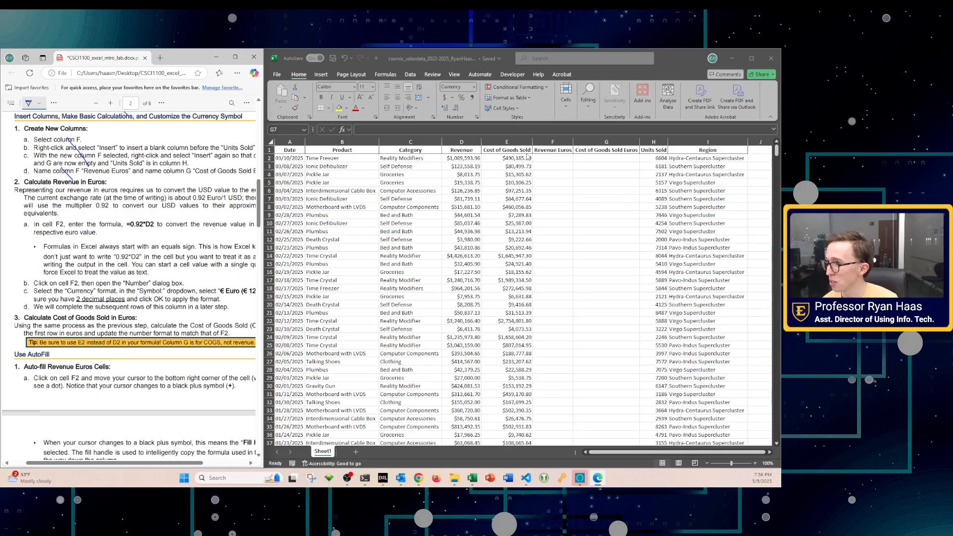
click(465, 158)
click(543, 157)
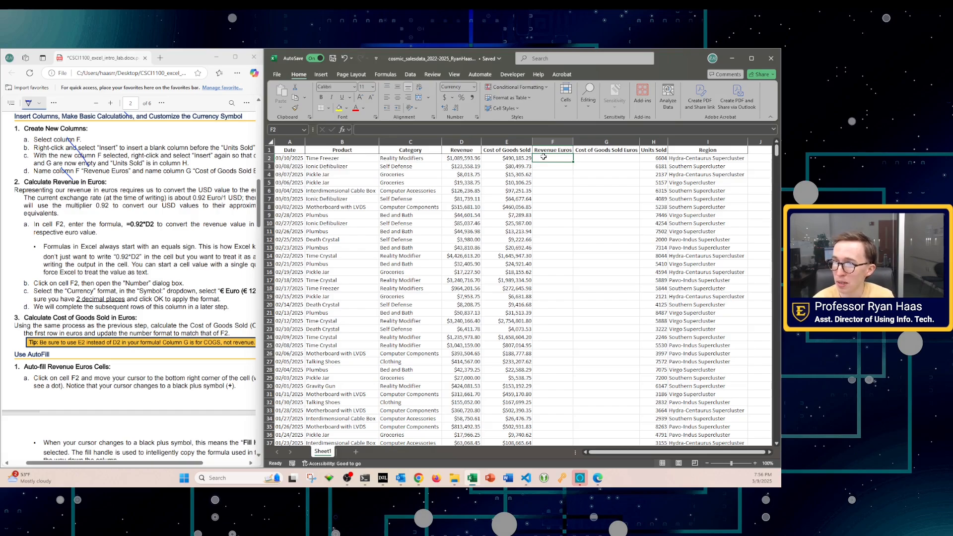
text(=)
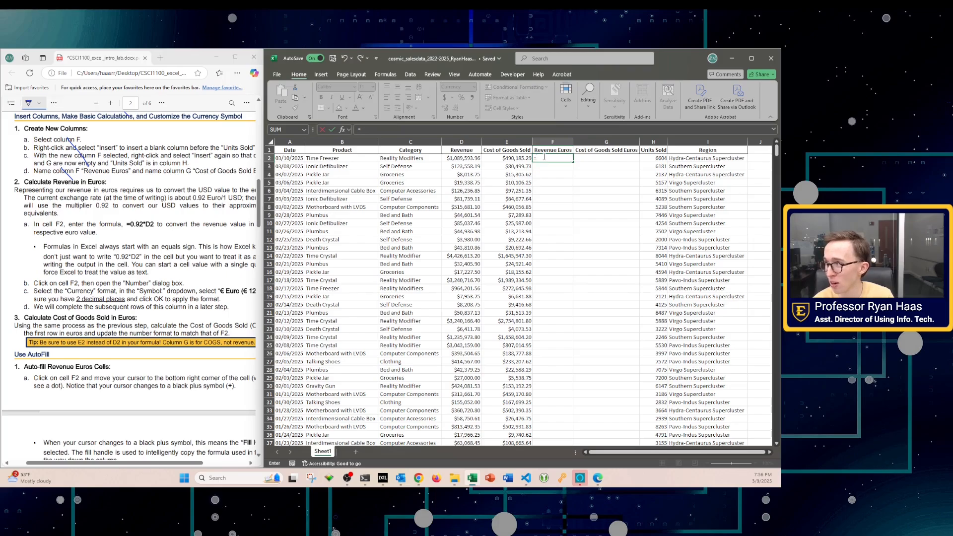
text(0.92)
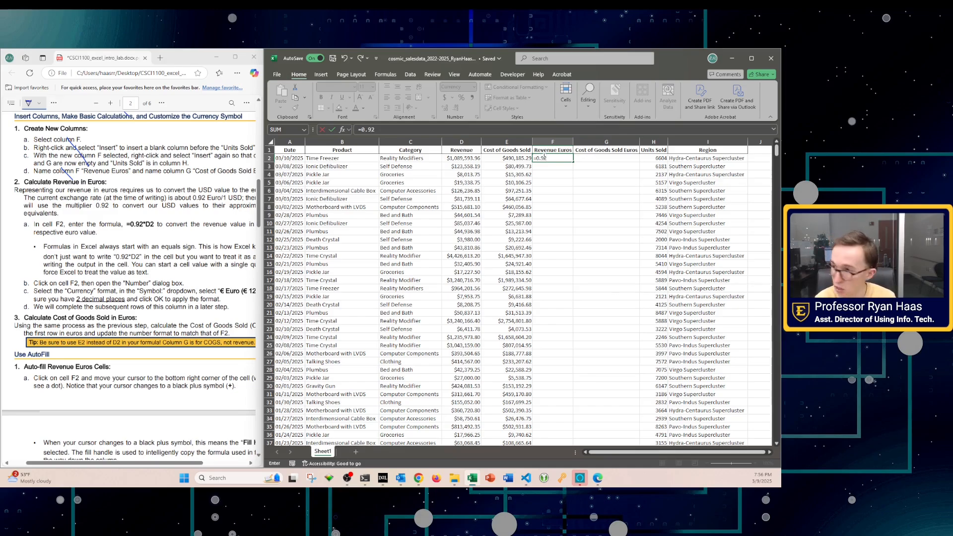
text(*)
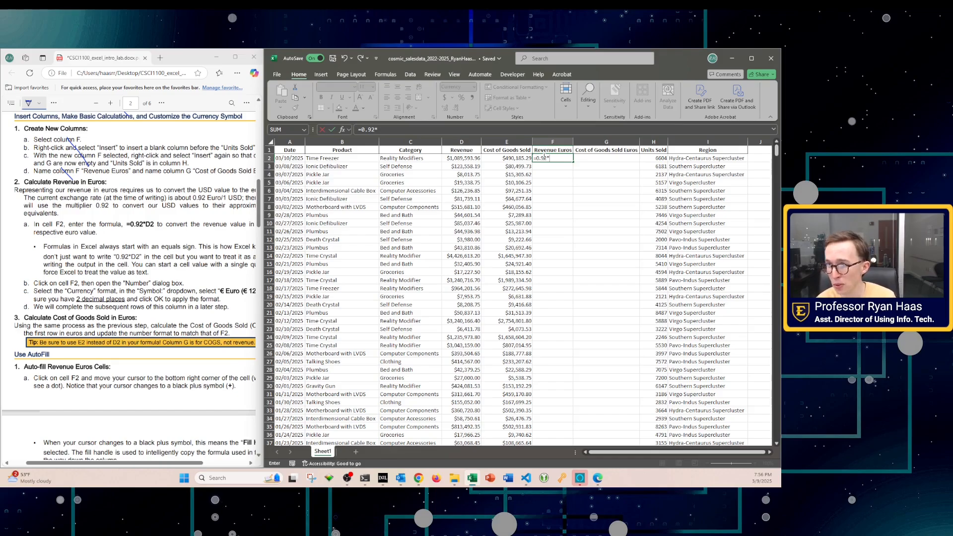
text(D)
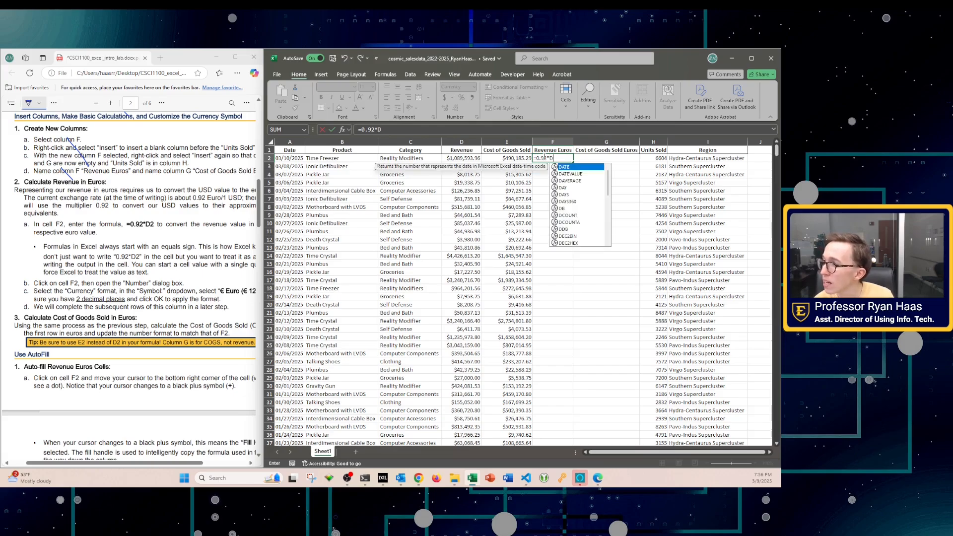
text(2)
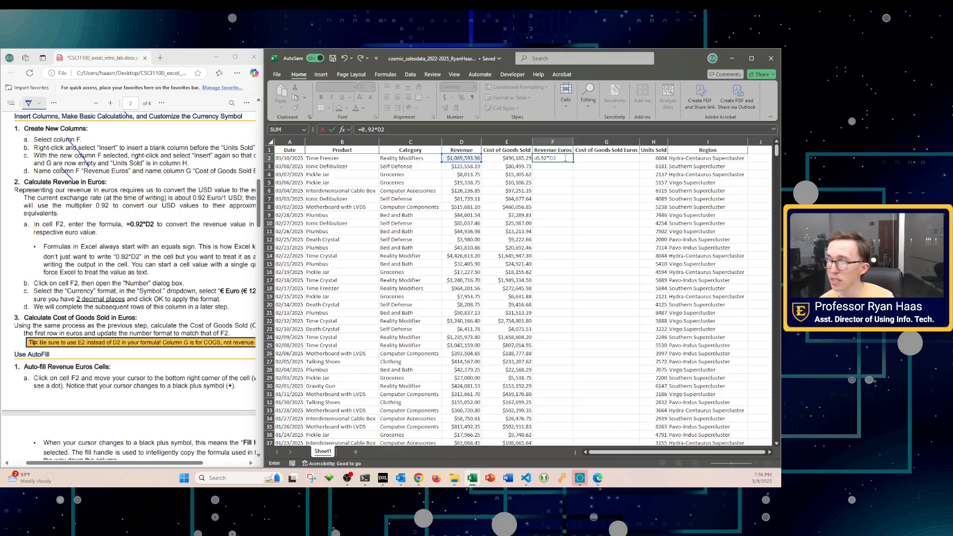
key(Return)
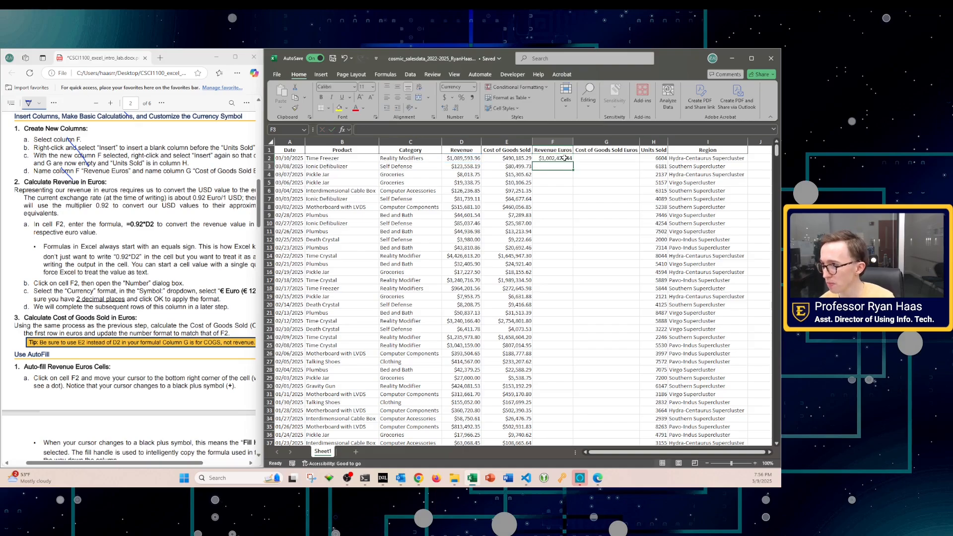
Step: Try extending the formula in cell F2 with *E2 in the formula bar and remove the addition again
click(554, 158)
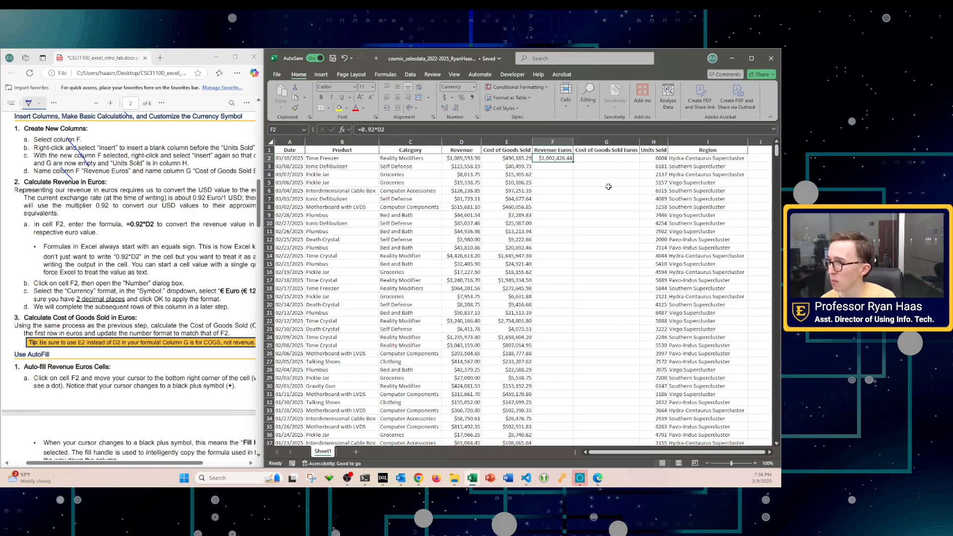
double_click(550, 158)
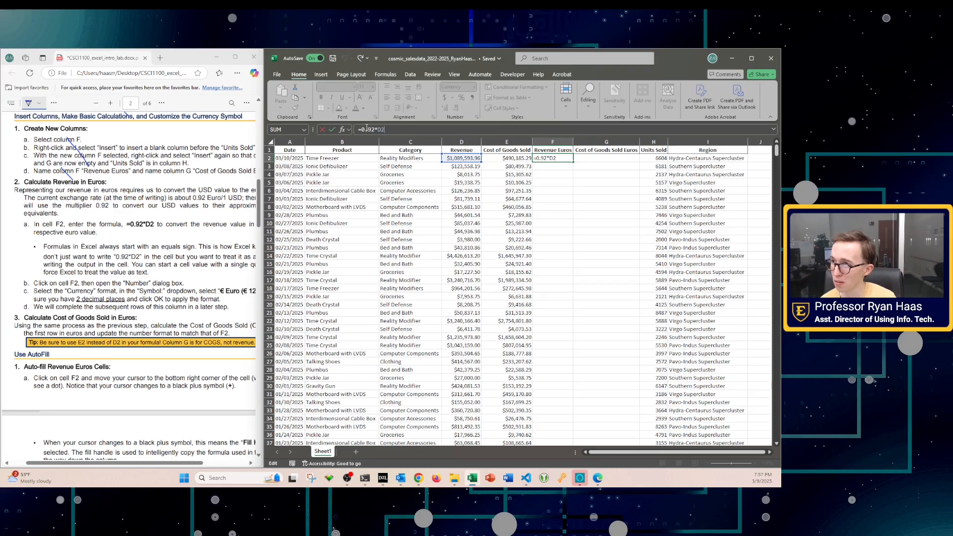
drag(390, 129, 359, 129)
click(385, 130)
click(388, 131)
text(*E2)
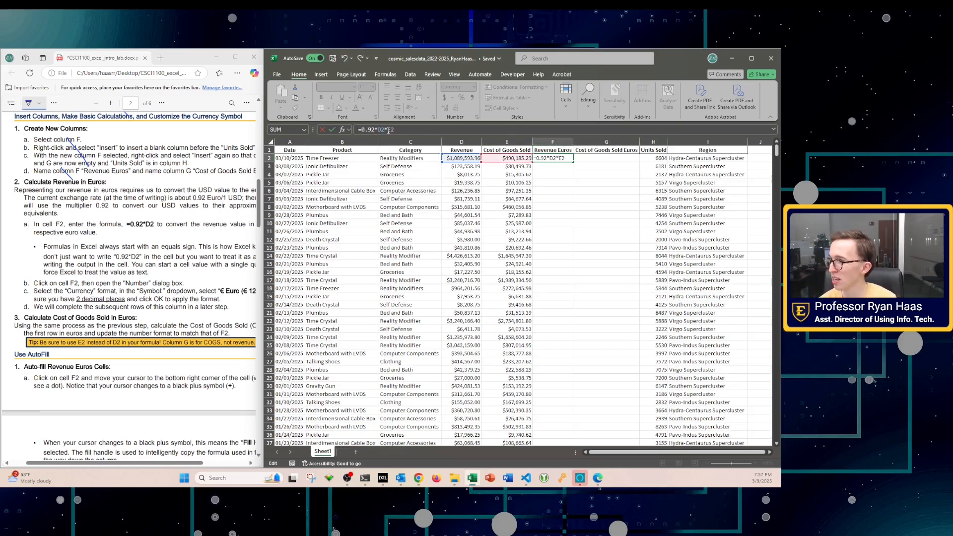
key(BackSpace)
key(BackSpace)
key(BackSpace)
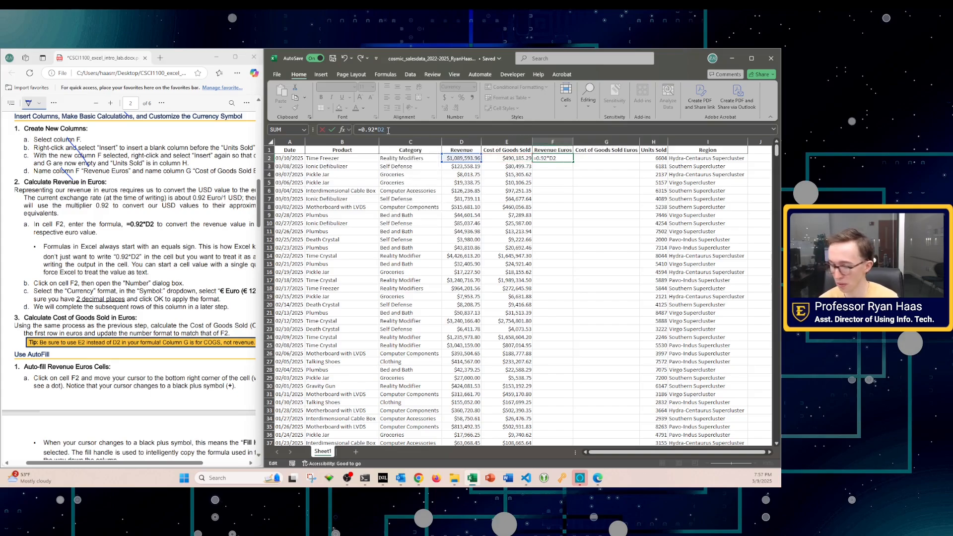
key(Return)
click(561, 158)
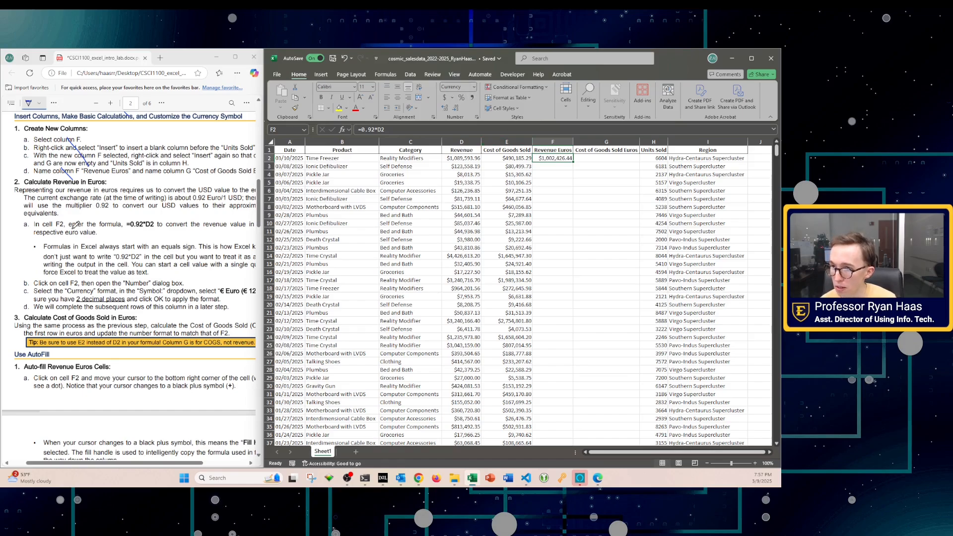
Step: Mark the instruction for entering the =0.92*D2 formula and its bullet note in the PDF with the pen
click(39, 286)
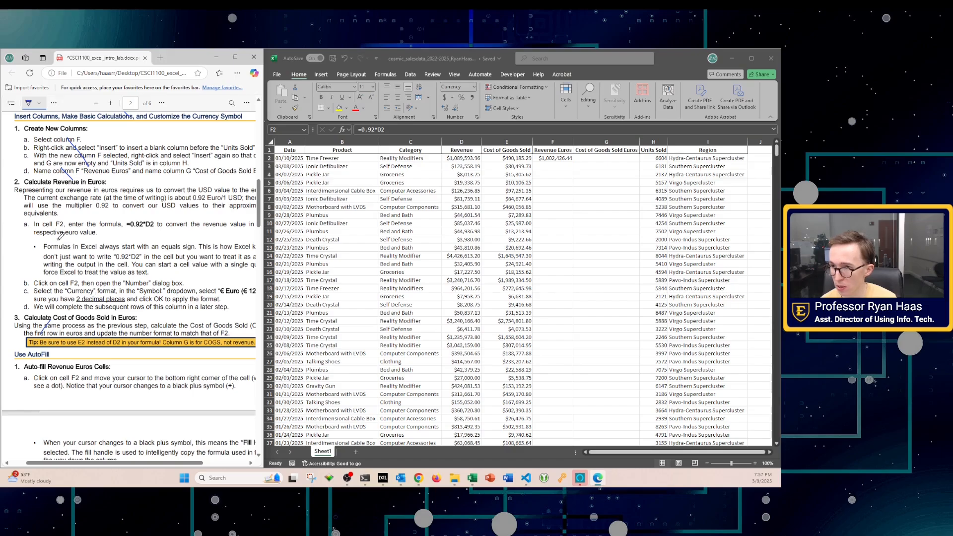
drag(53, 217, 125, 274)
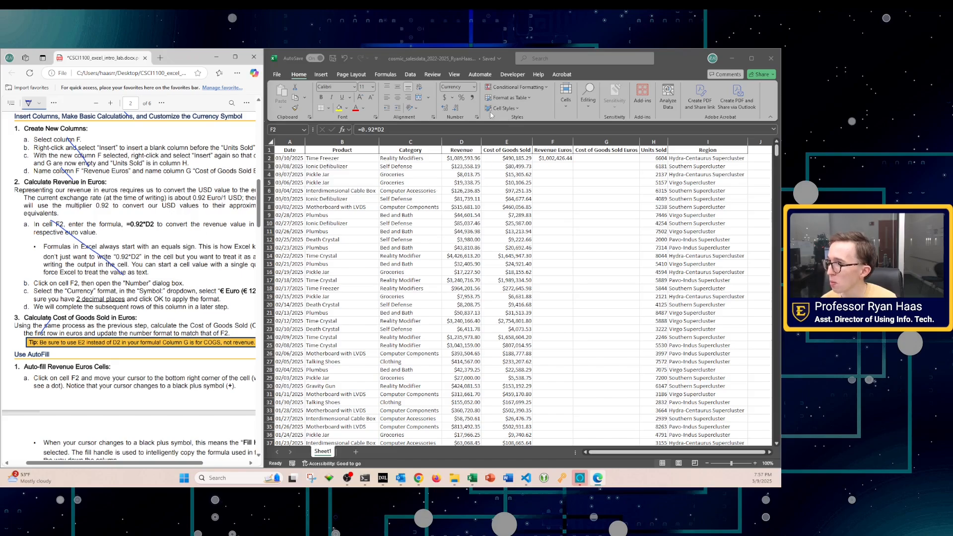
Step: Format cell F2 as Currency with the € Euro (€ 123) symbol and 2 decimal places
click(477, 119)
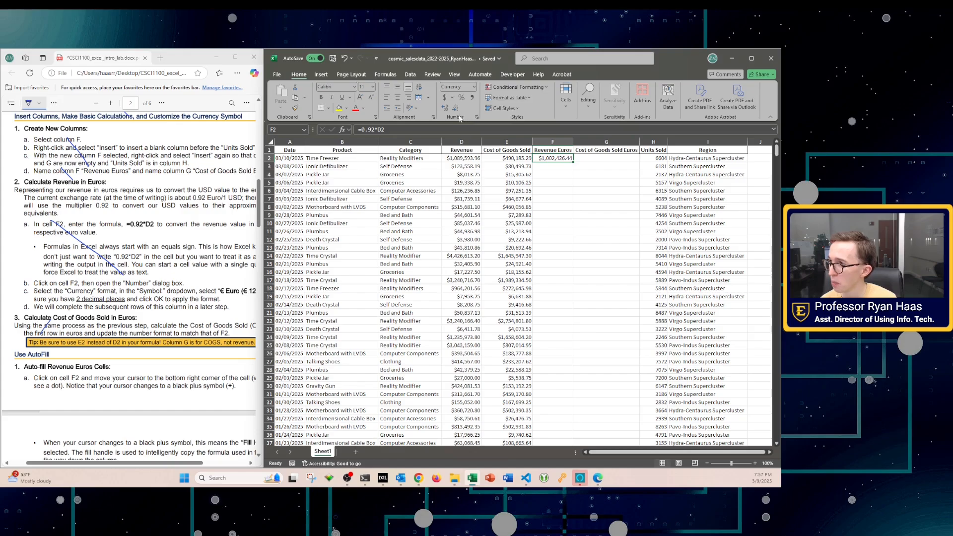
click(477, 118)
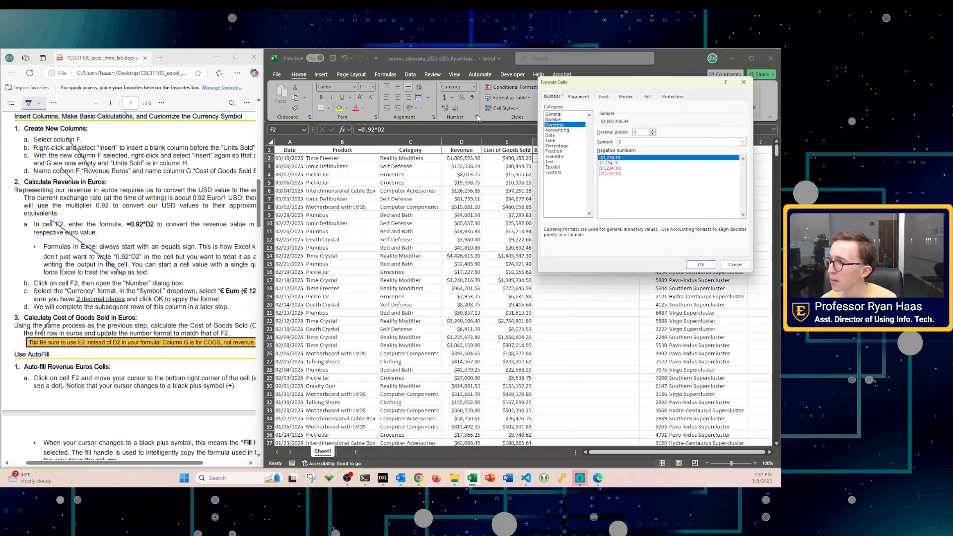
drag(625, 84, 445, 209)
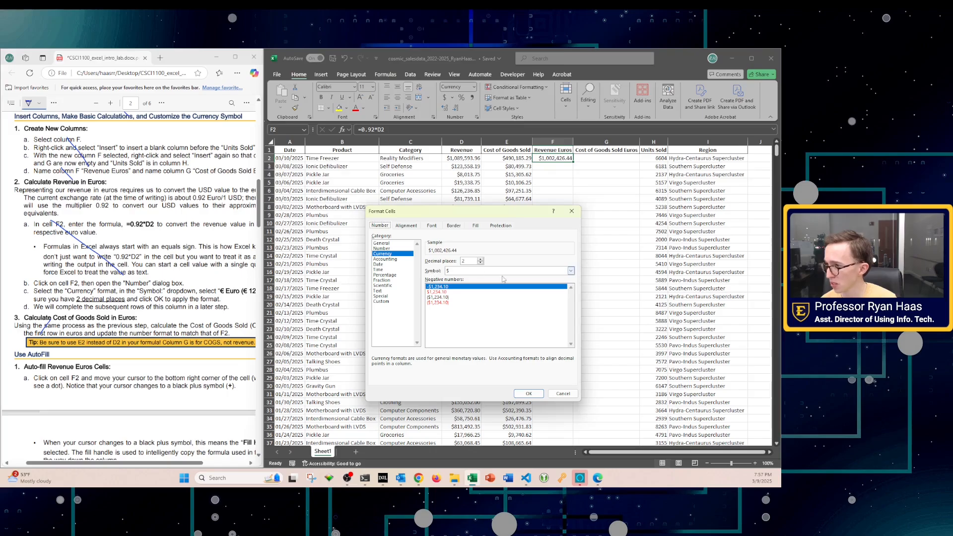
click(519, 270)
scroll(506, 317, down, 8)
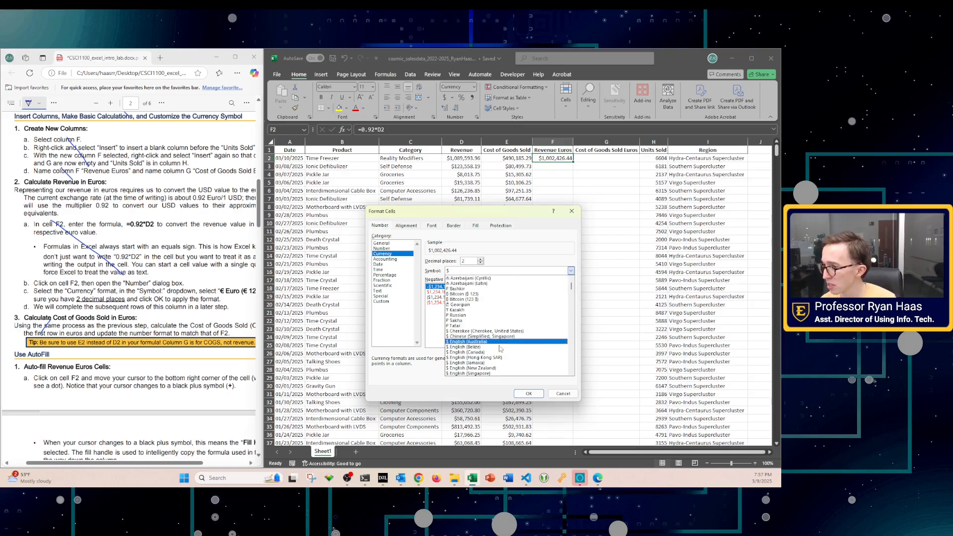
scroll(498, 339, down, 6)
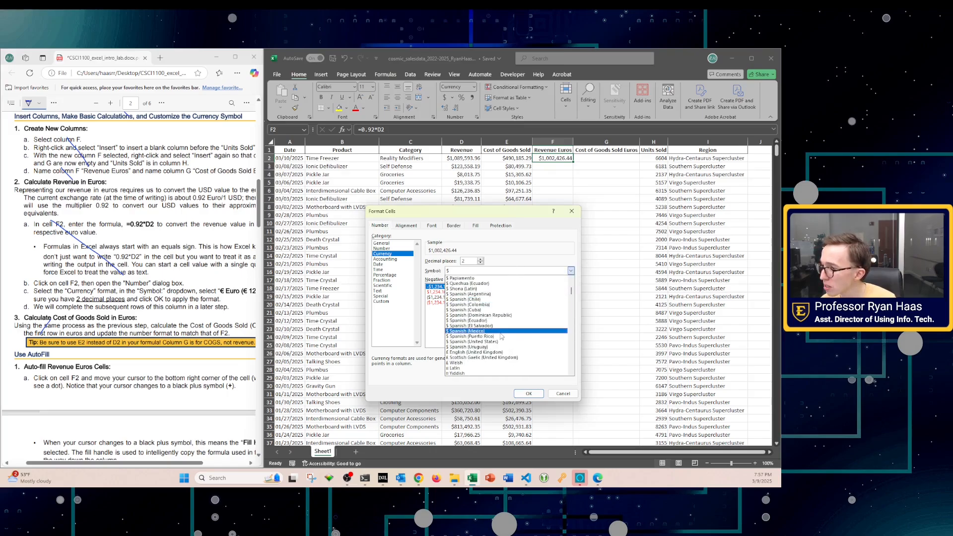
scroll(480, 333, down, 4)
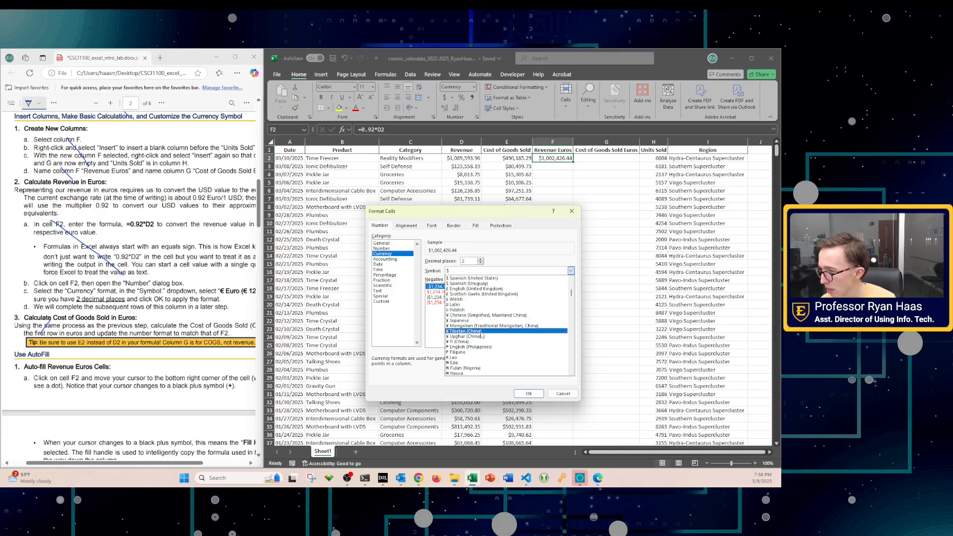
scroll(469, 359, down, 2)
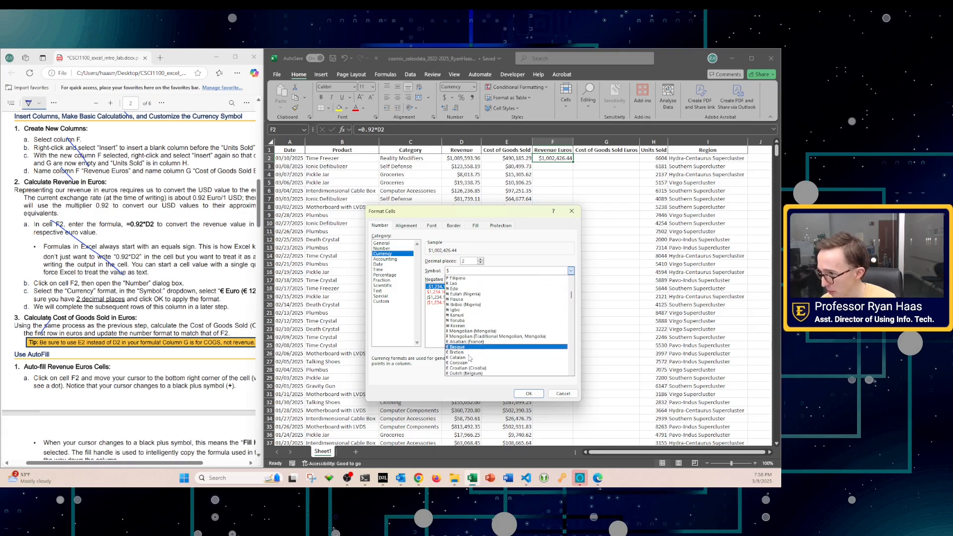
scroll(469, 356, down, 2)
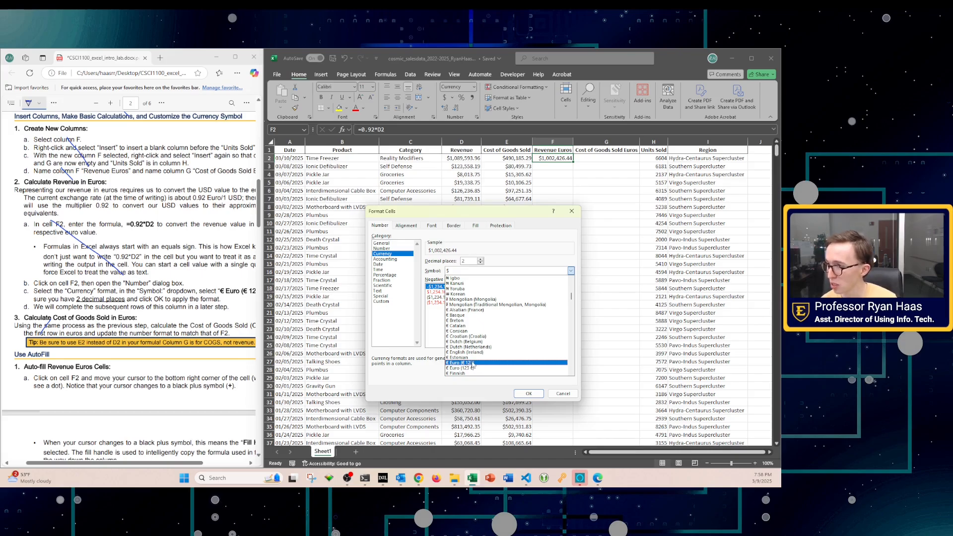
click(473, 363)
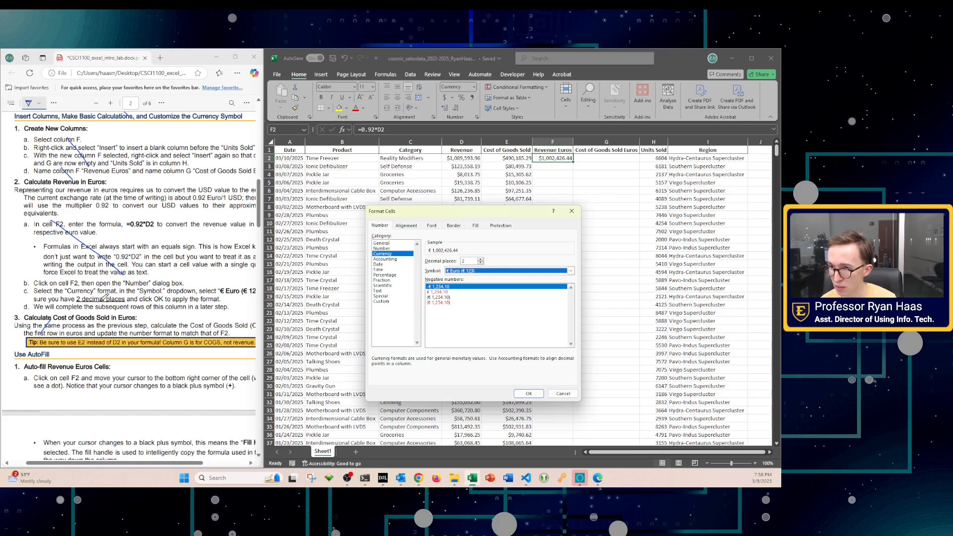
click(470, 261)
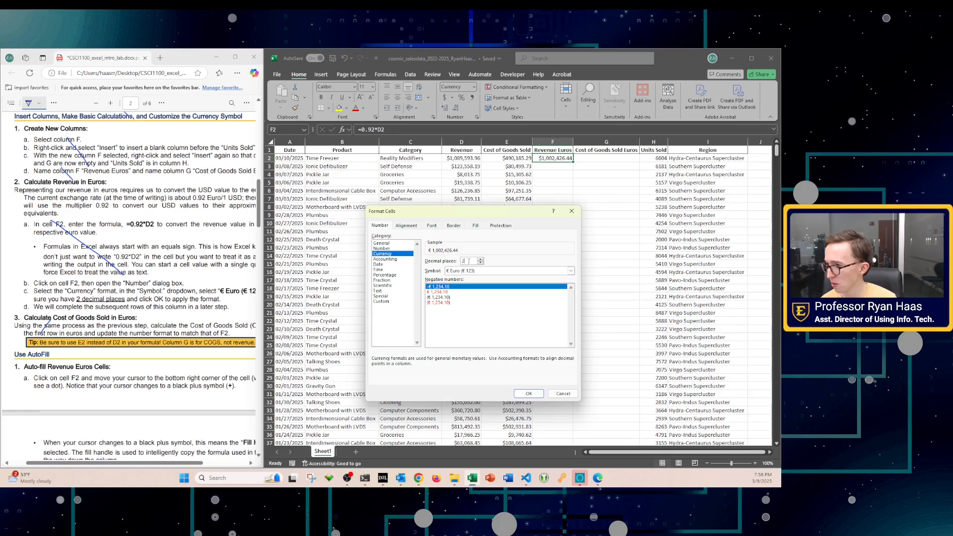
click(529, 394)
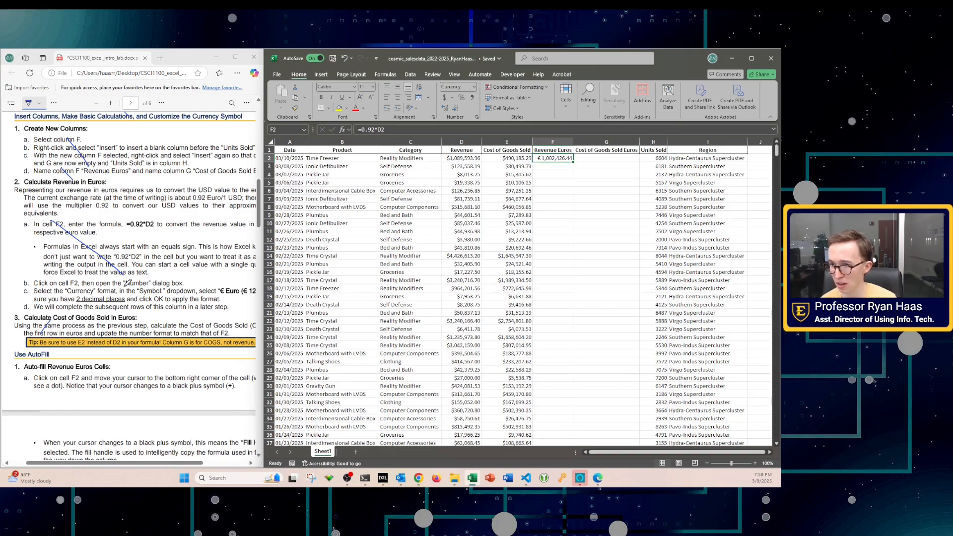
Step: Enter 0.92*E2 in cell G2 as plain text, without a leading equals sign
click(607, 158)
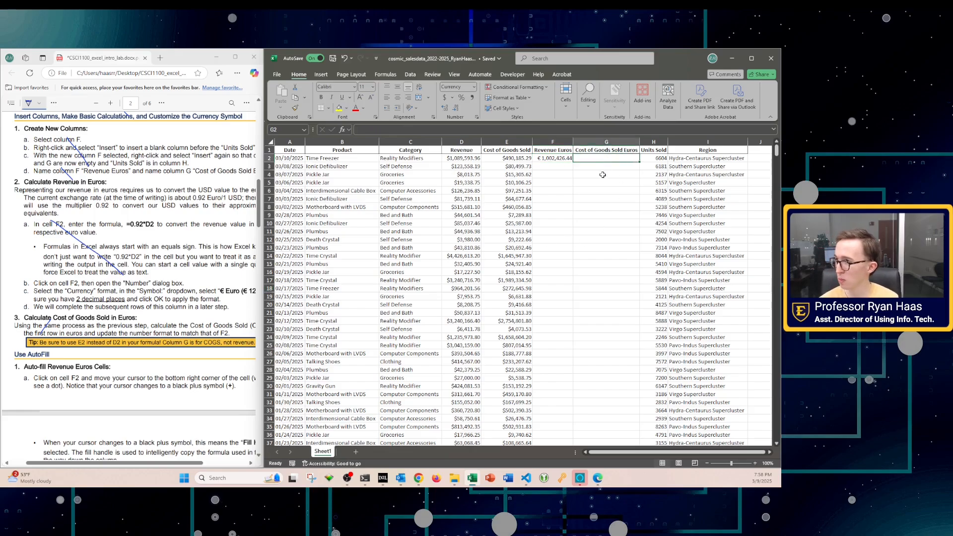
text(=)
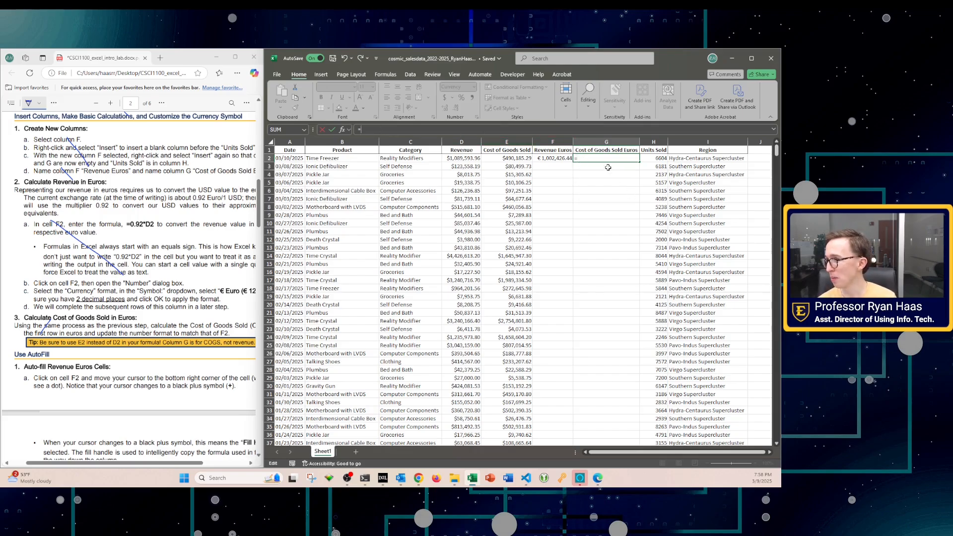
key(BackSpace)
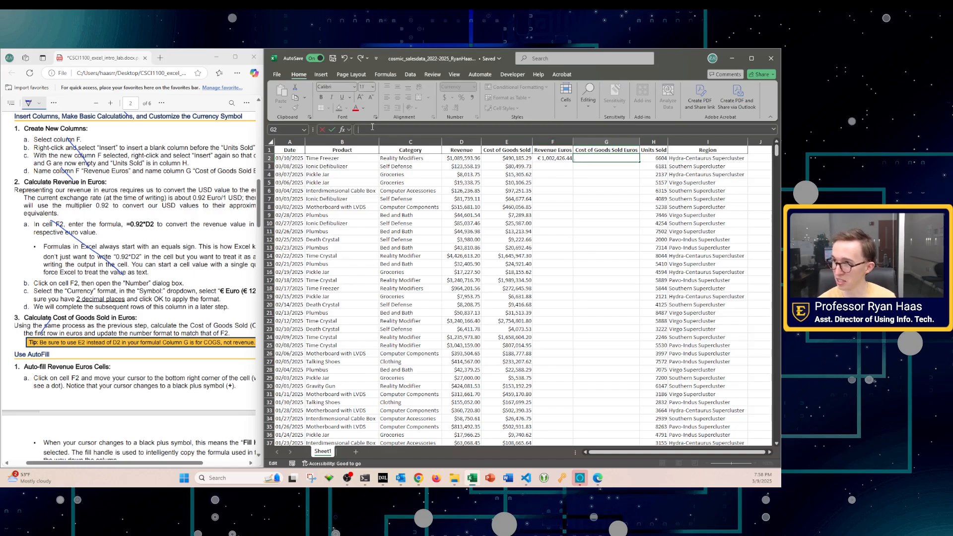
text(0.92*)
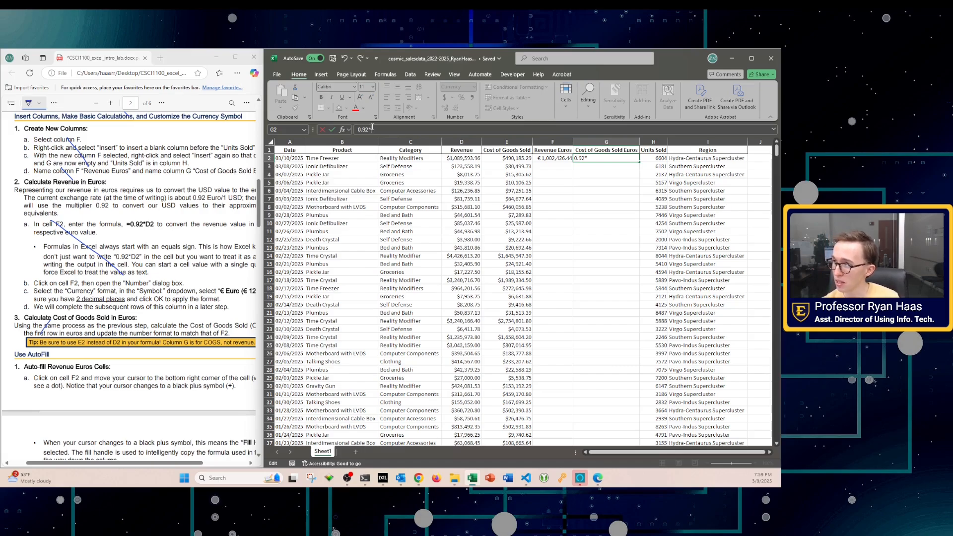
text(2)
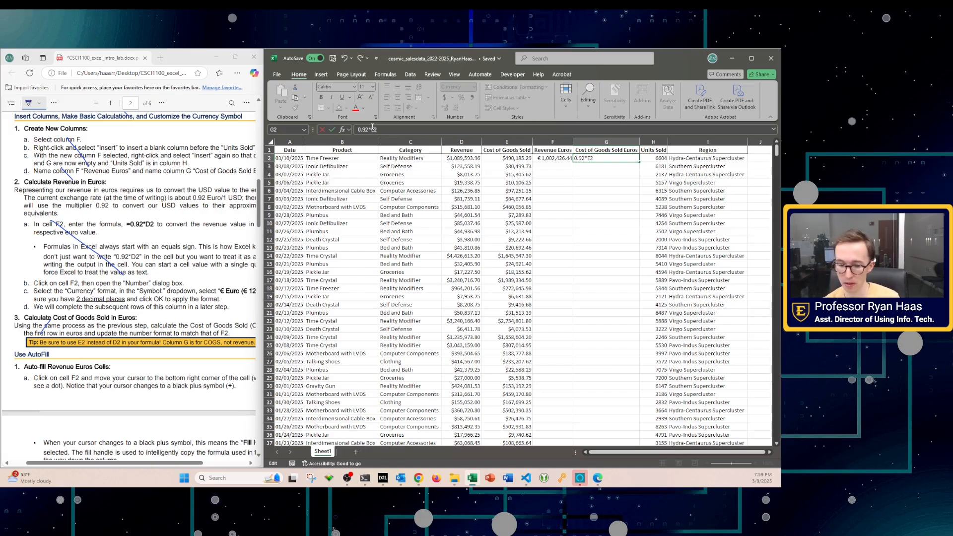
key(Return)
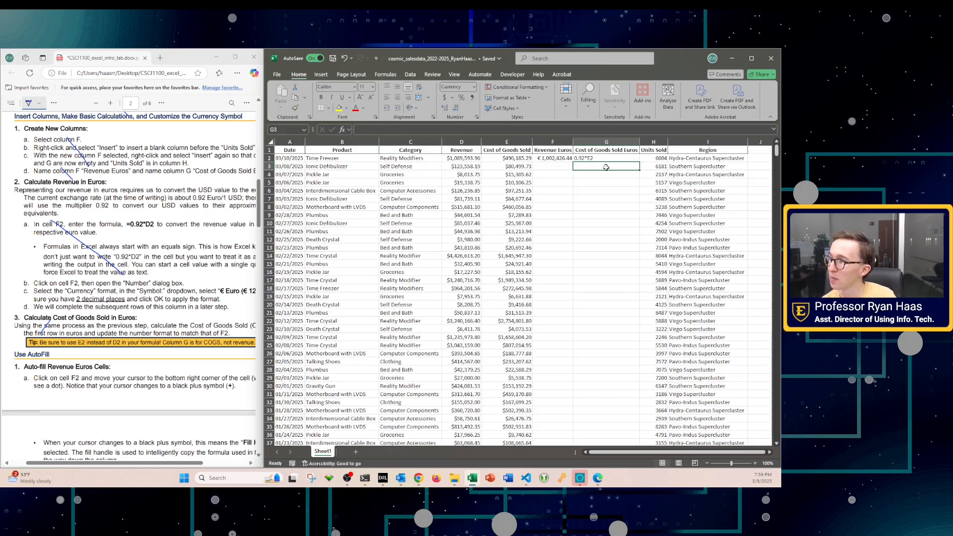
Step: Add an equals sign in front of the entry in cell G2 so the formula reads =0.92*E2
click(604, 157)
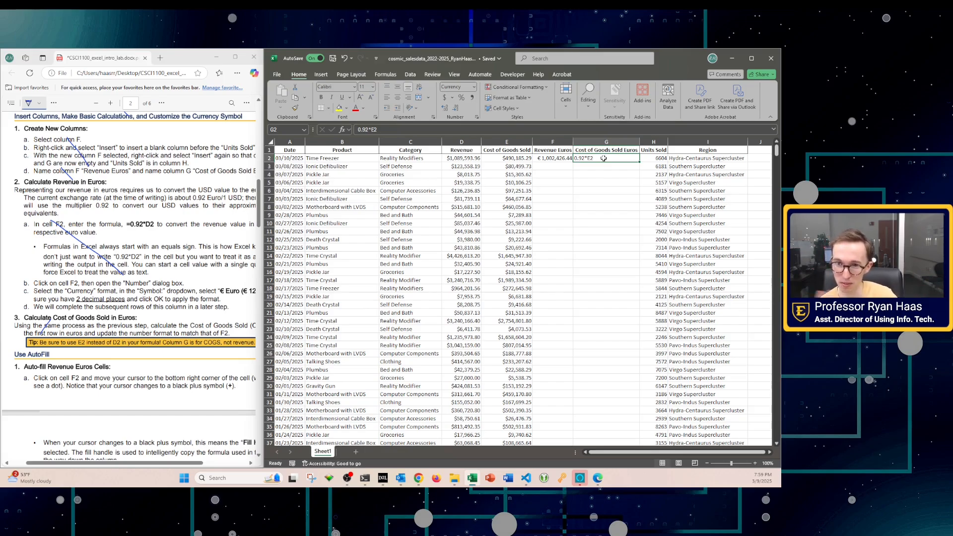
double_click(577, 159)
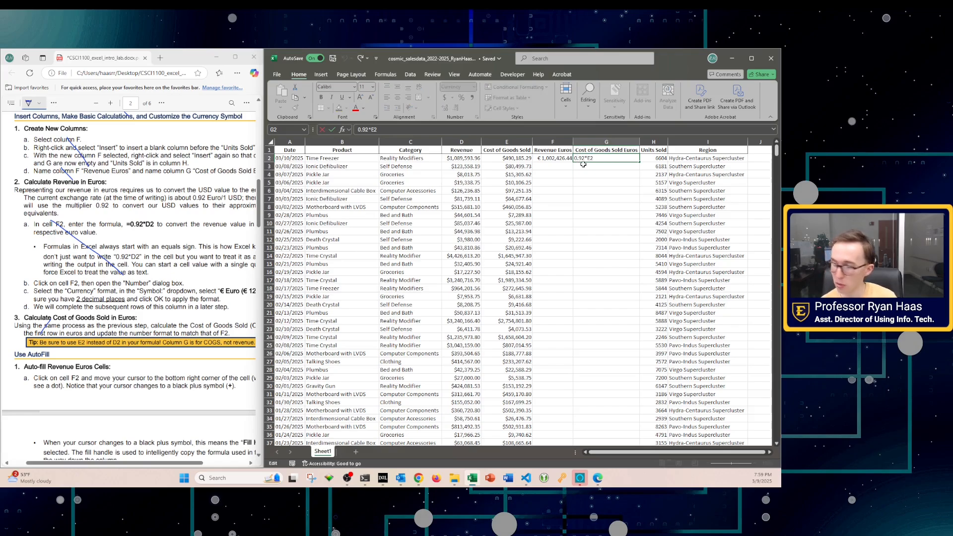
text(=)
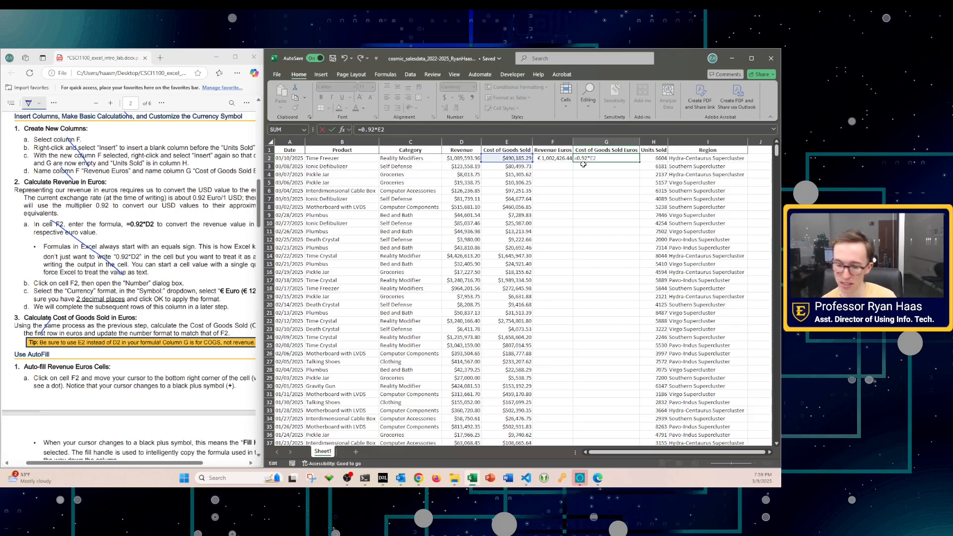
key(Return)
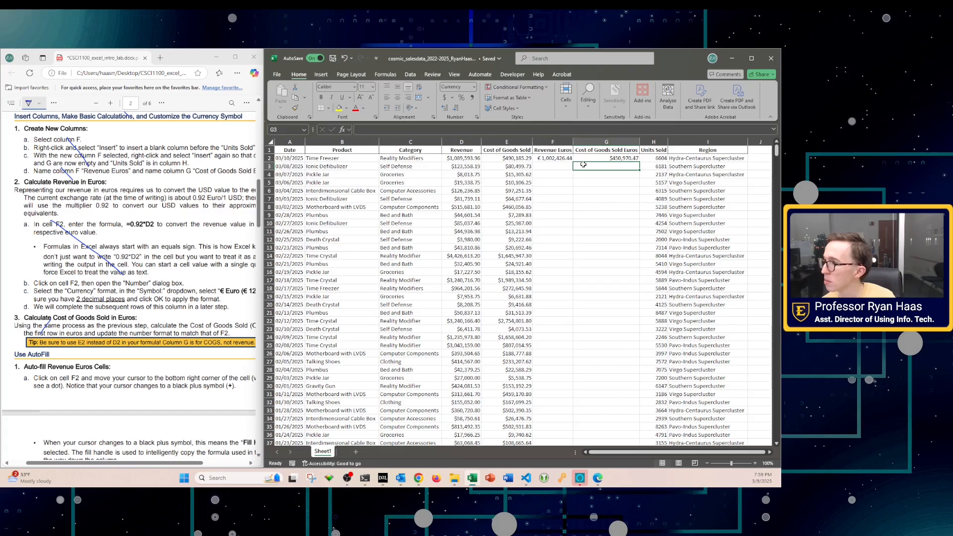
Step: Format cell G2 as Currency with the € Euro (€ 123) symbol to match the revenue cell
click(619, 158)
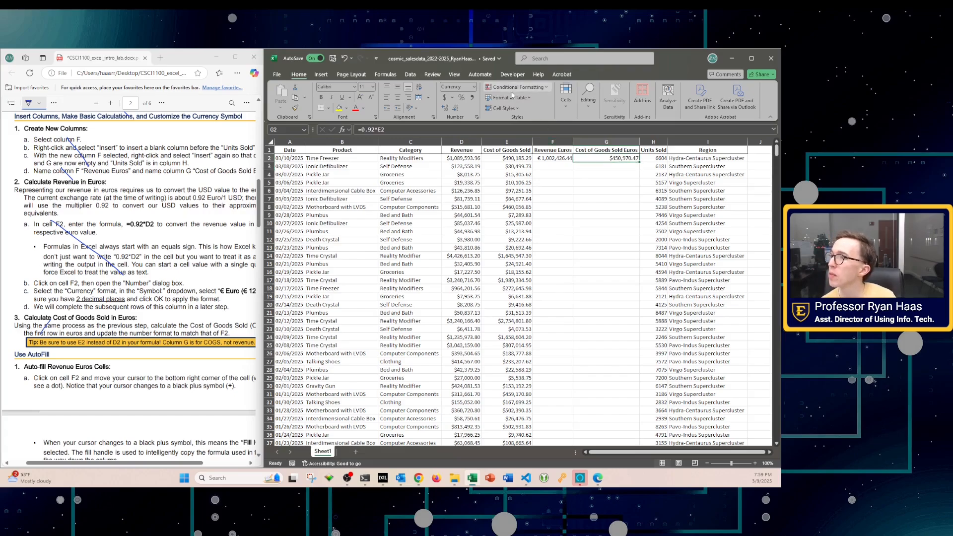
click(476, 118)
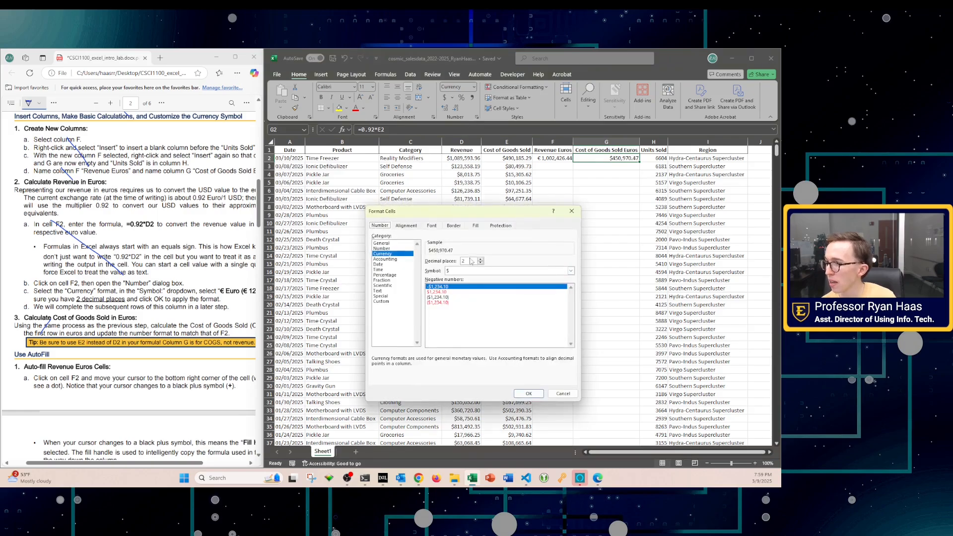
click(456, 271)
scroll(476, 362, down, 10)
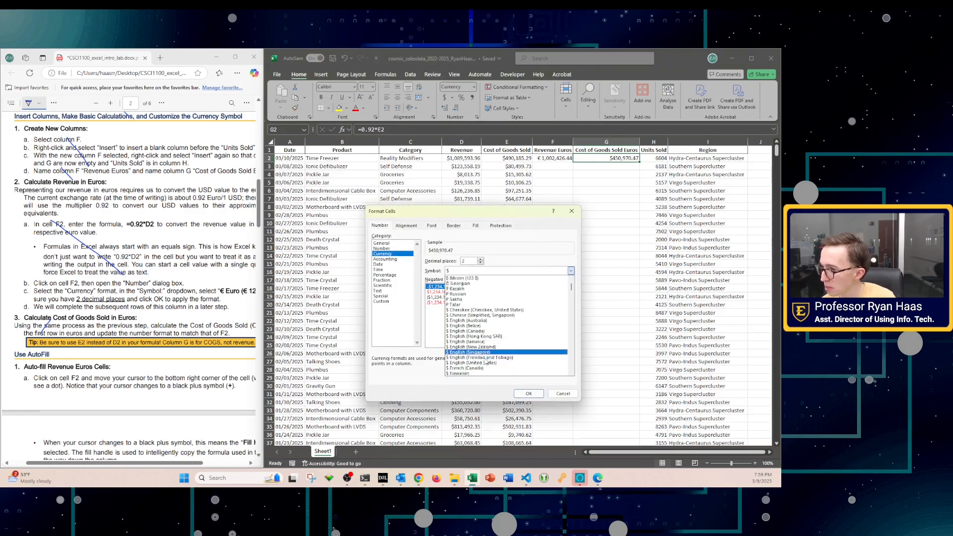
scroll(488, 358, down, 10)
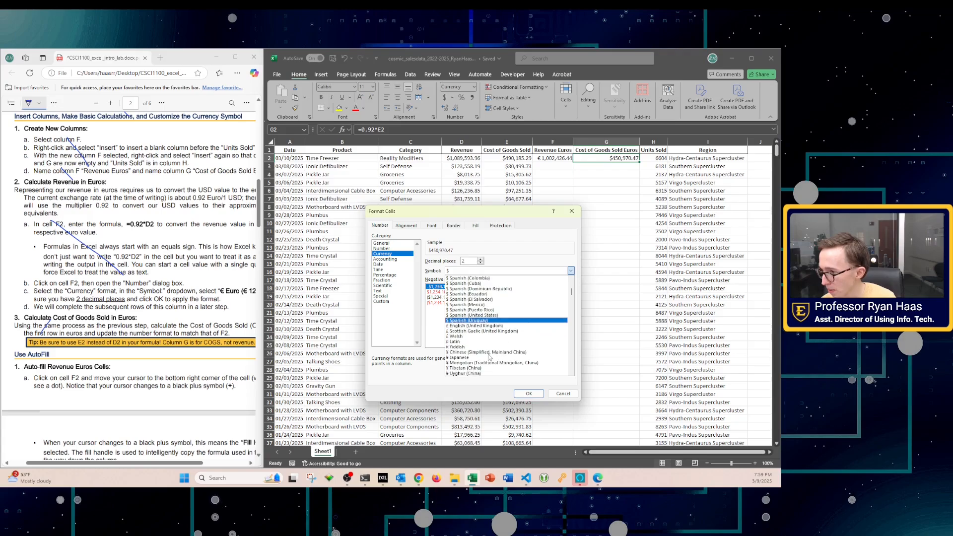
scroll(488, 356, down, 5)
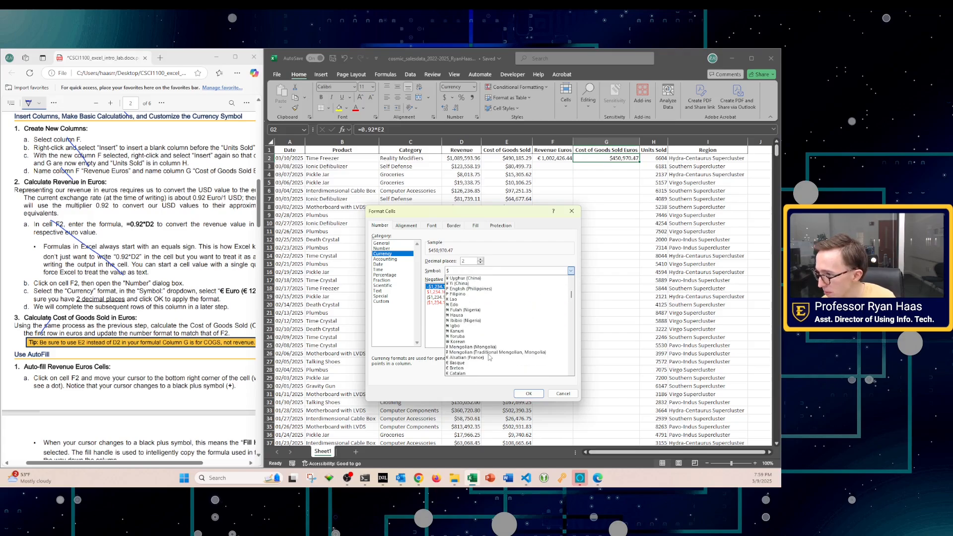
scroll(473, 347, up, 3)
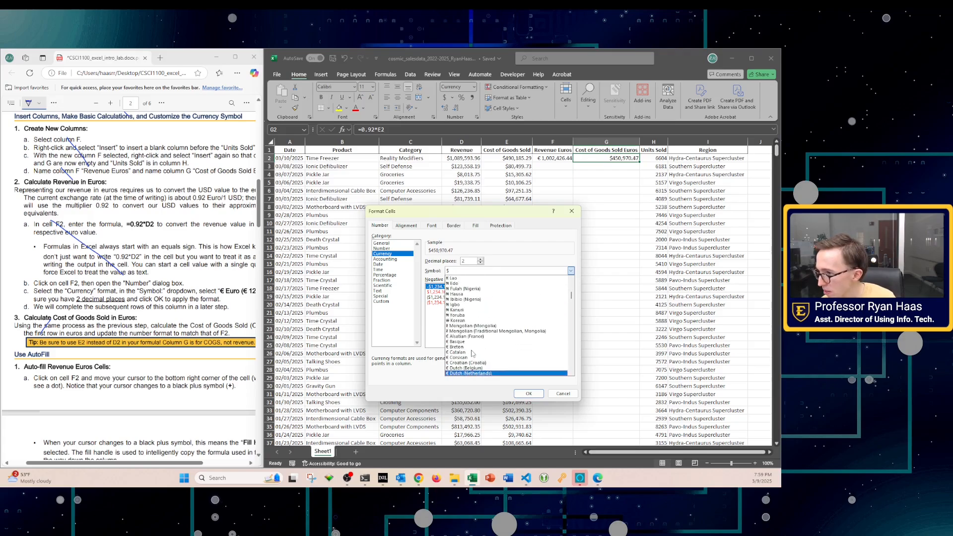
scroll(474, 343, up, 5)
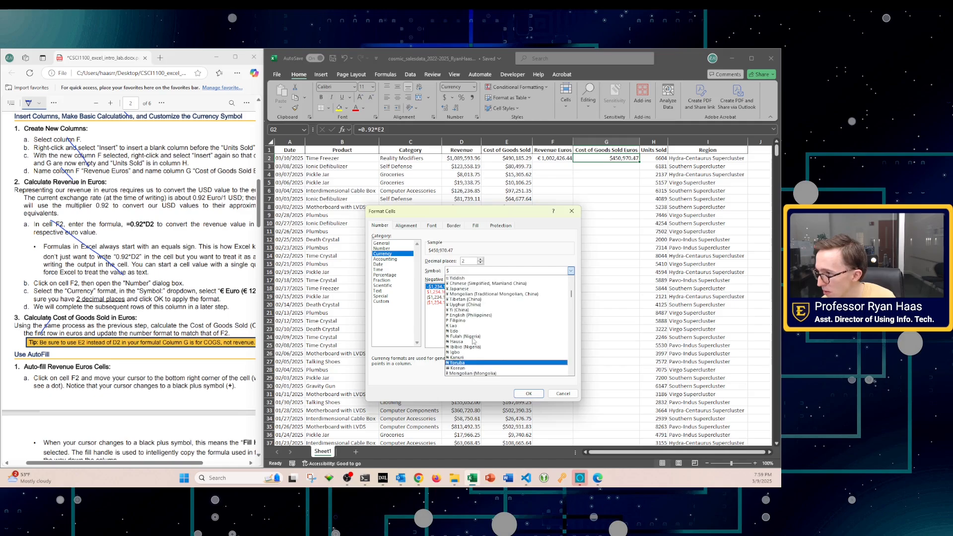
scroll(478, 350, down, 5)
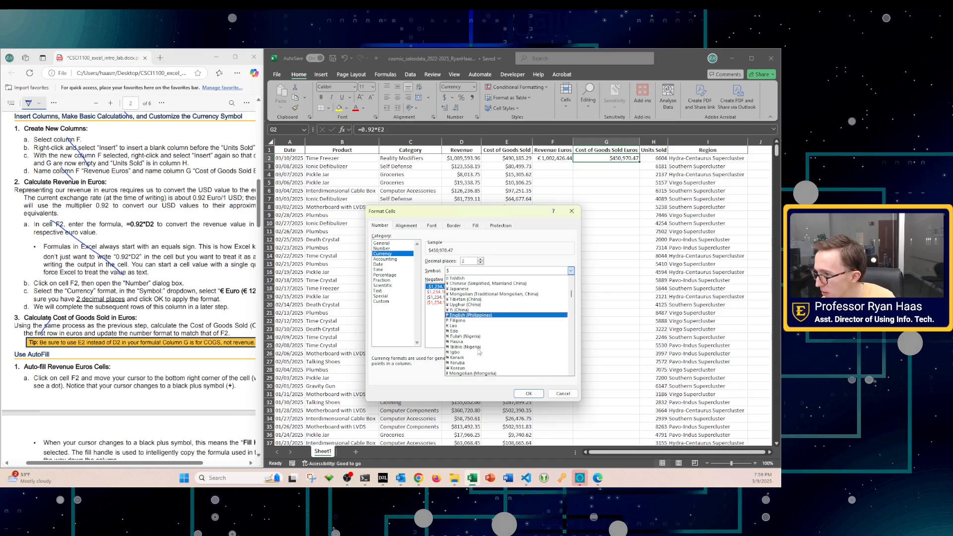
scroll(478, 353, down, 5)
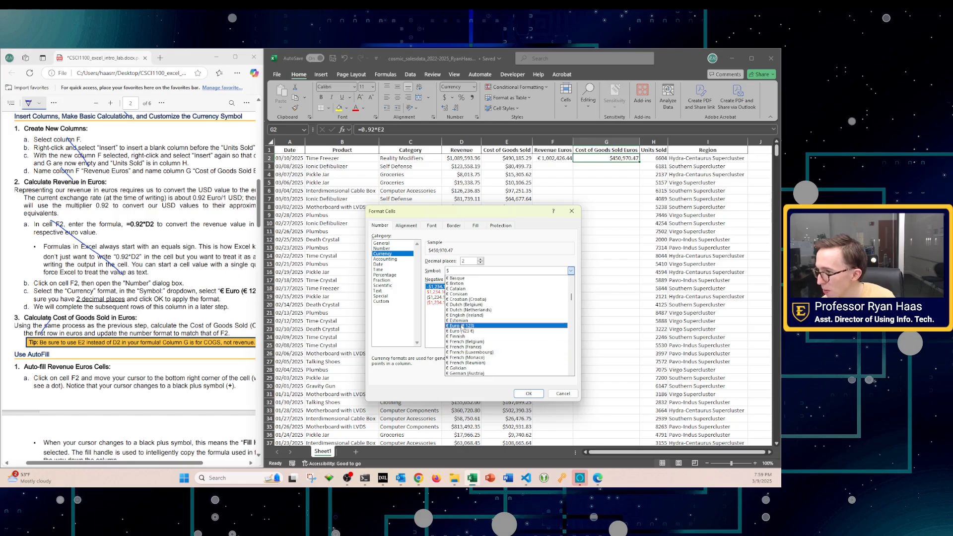
click(467, 326)
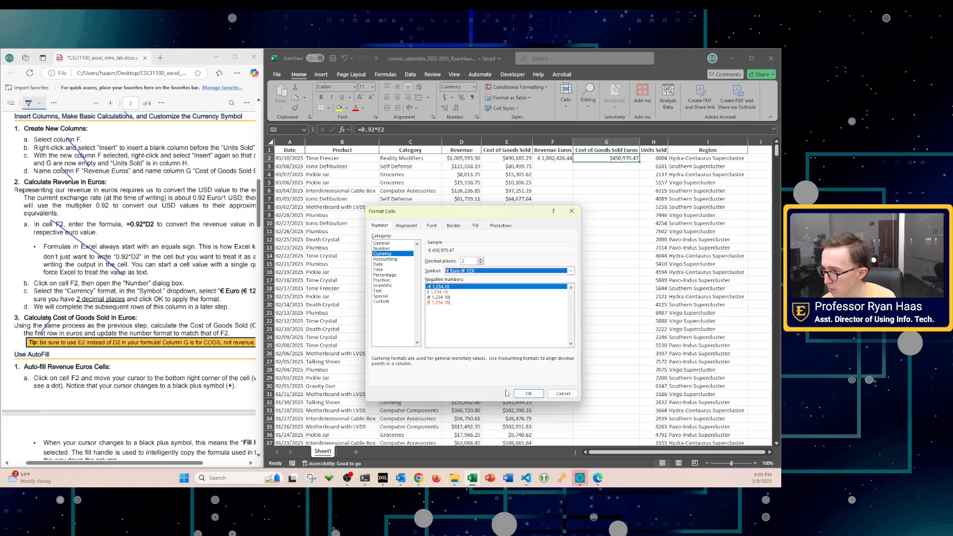
click(522, 393)
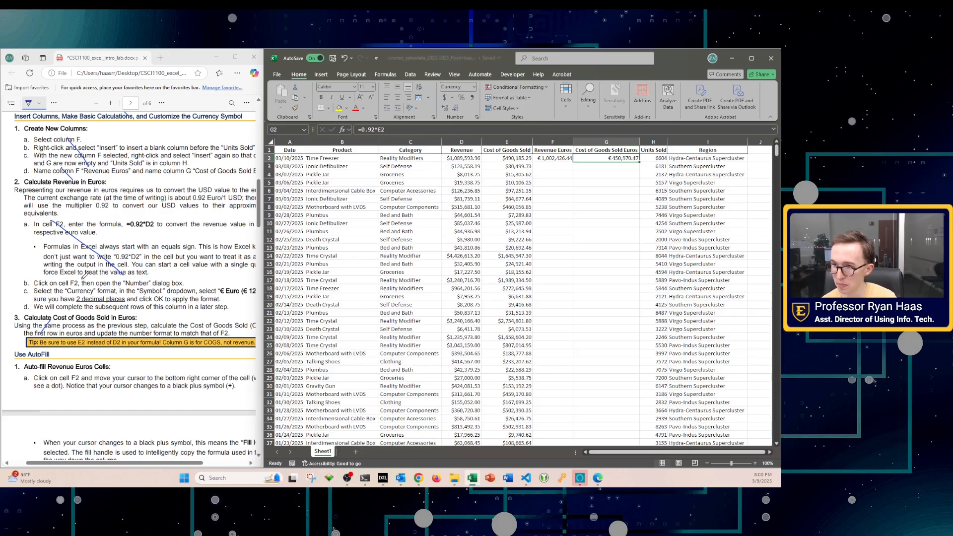
Step: Look over the euro calculation instructions in the PDF and check cells F2 and G2 against them
scroll(115, 295, down, 3)
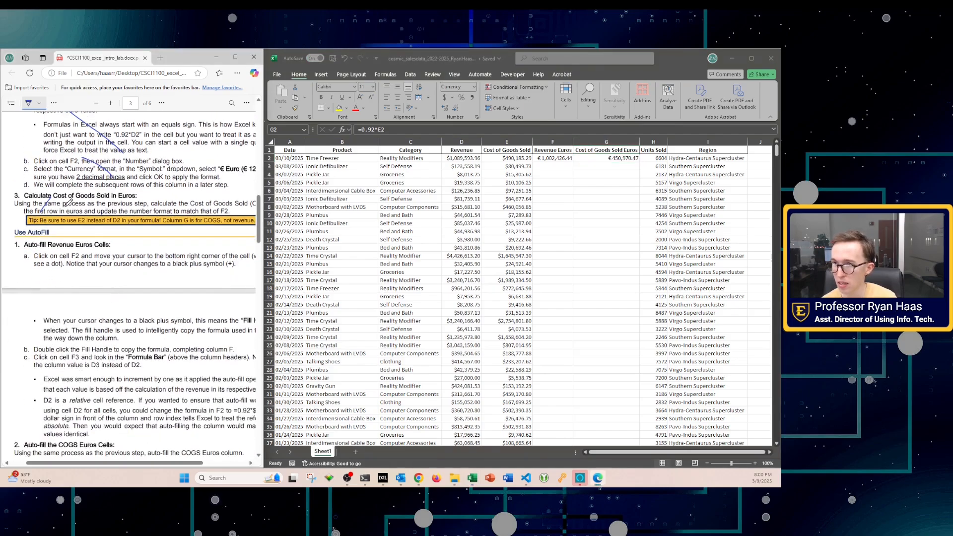
scroll(31, 191, up, 2)
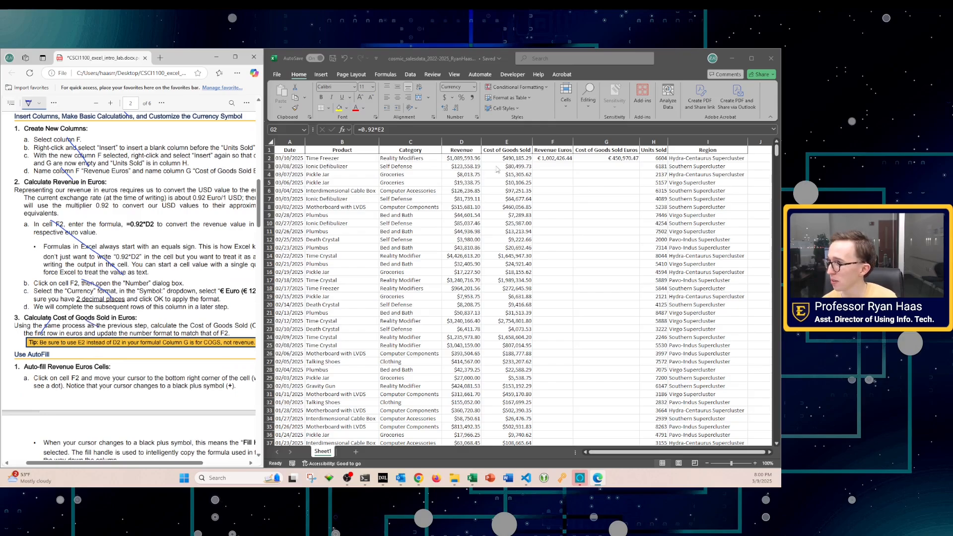
click(558, 159)
click(600, 159)
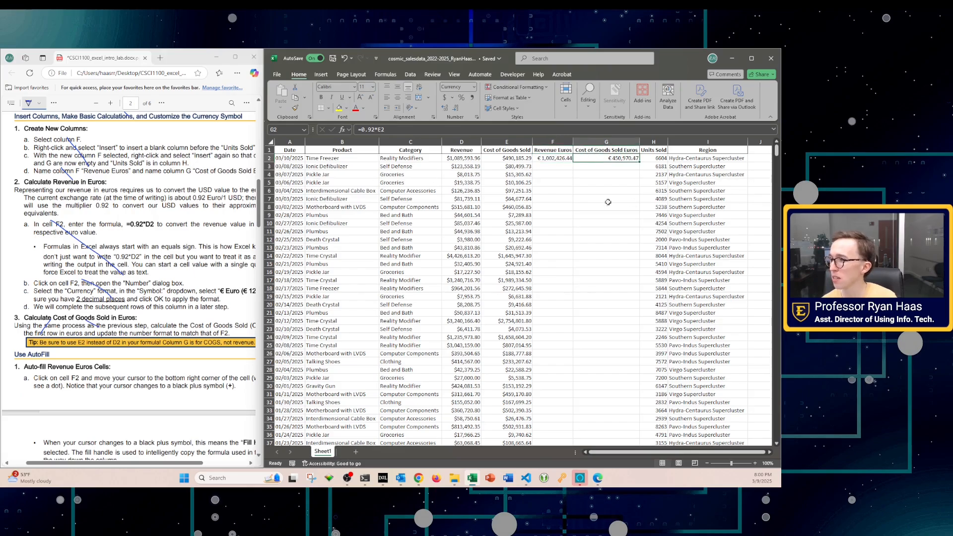
Step: Auto-fill the formula in cell F2 down the whole Revenue Euros column
scroll(619, 202, down, 20)
drag(779, 170, 750, 151)
click(551, 158)
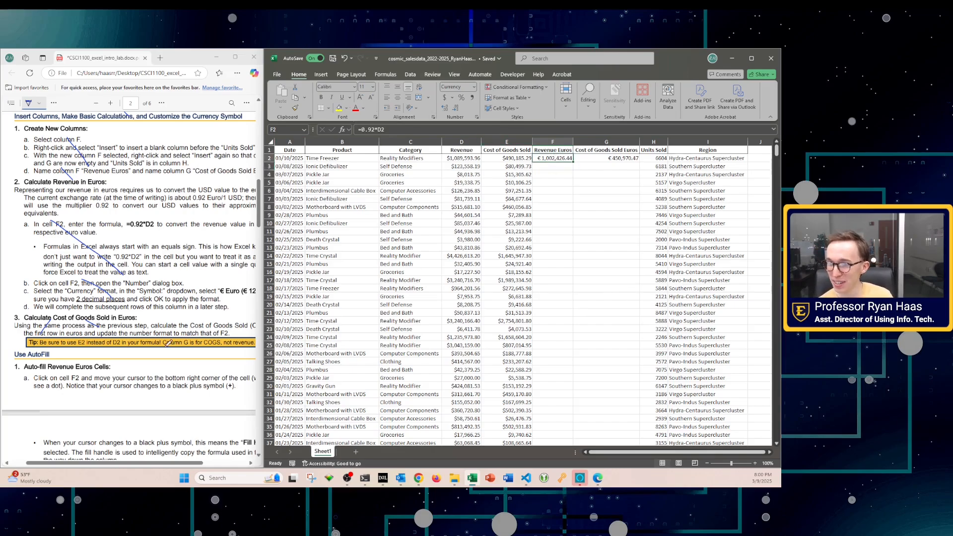
scroll(170, 317, down, 3)
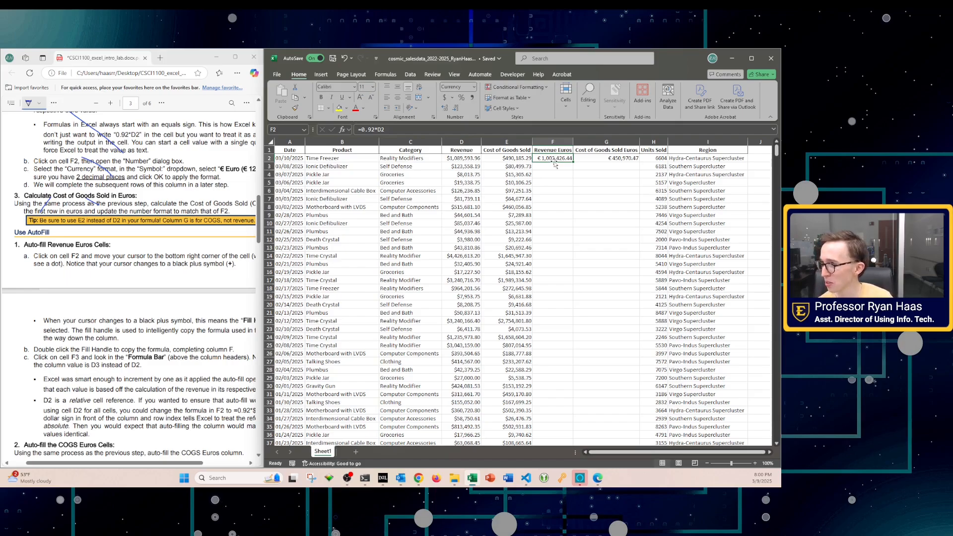
click(558, 175)
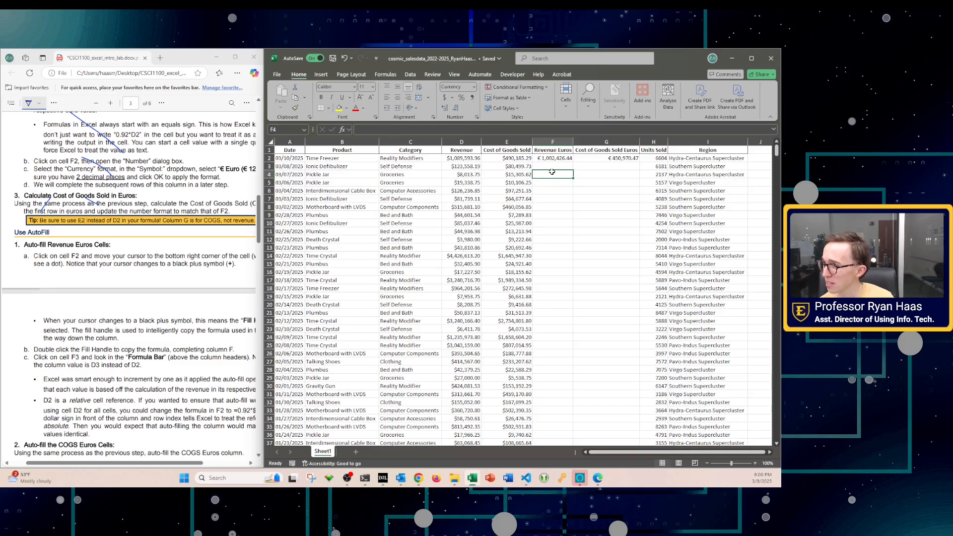
click(554, 158)
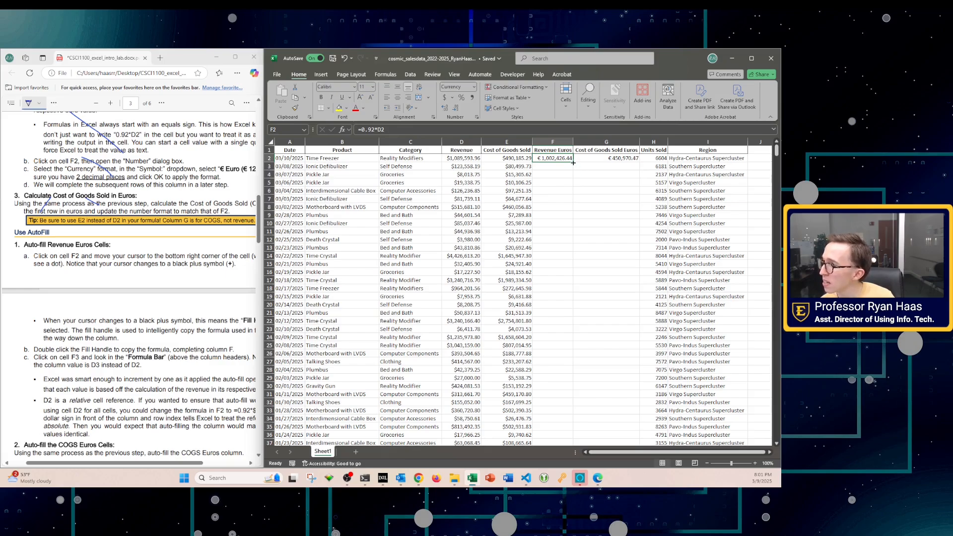
double_click(572, 162)
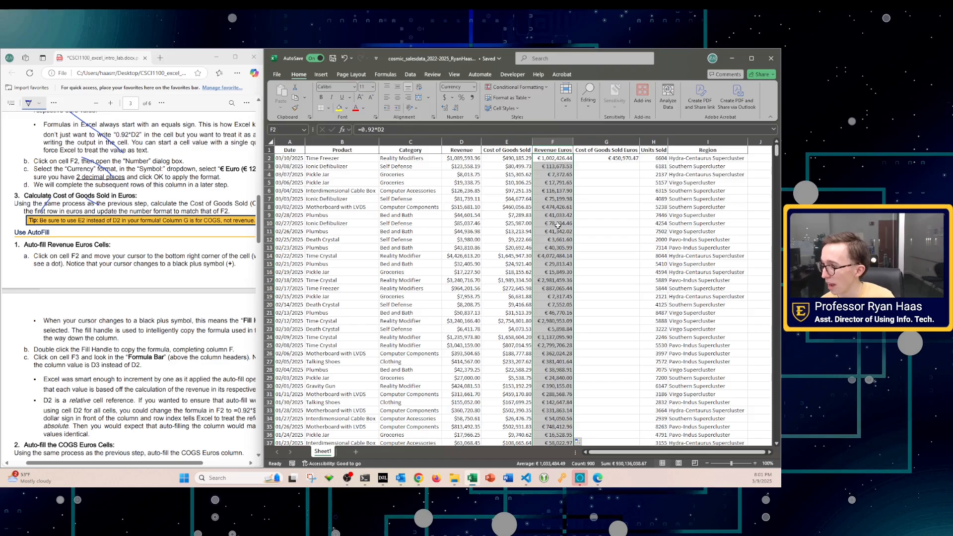
scroll(558, 231, down, 10)
scroll(558, 231, up, 10)
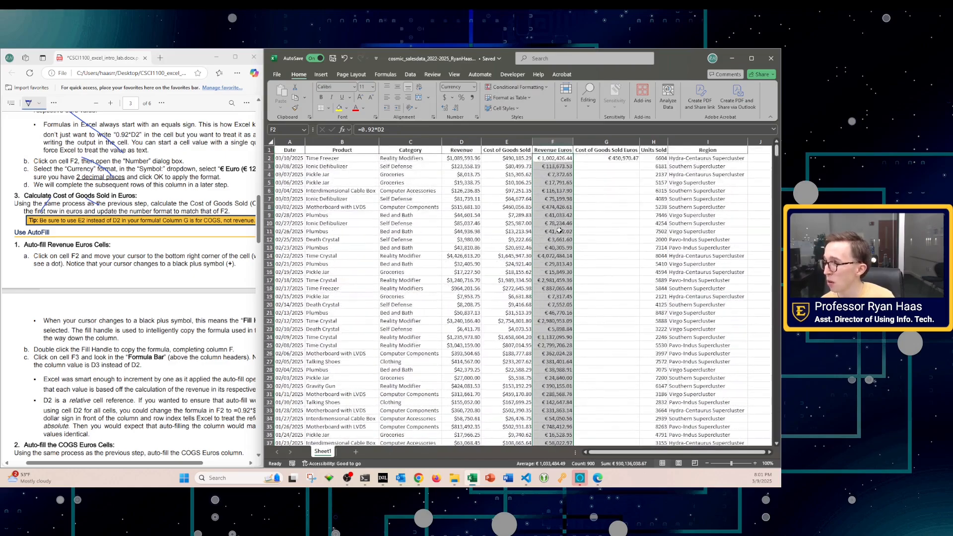
Step: Examine the formulas in cells F2 through F6 to see how the revenue cell reference changes from row to row
click(543, 166)
click(548, 158)
click(550, 168)
click(551, 174)
click(395, 128)
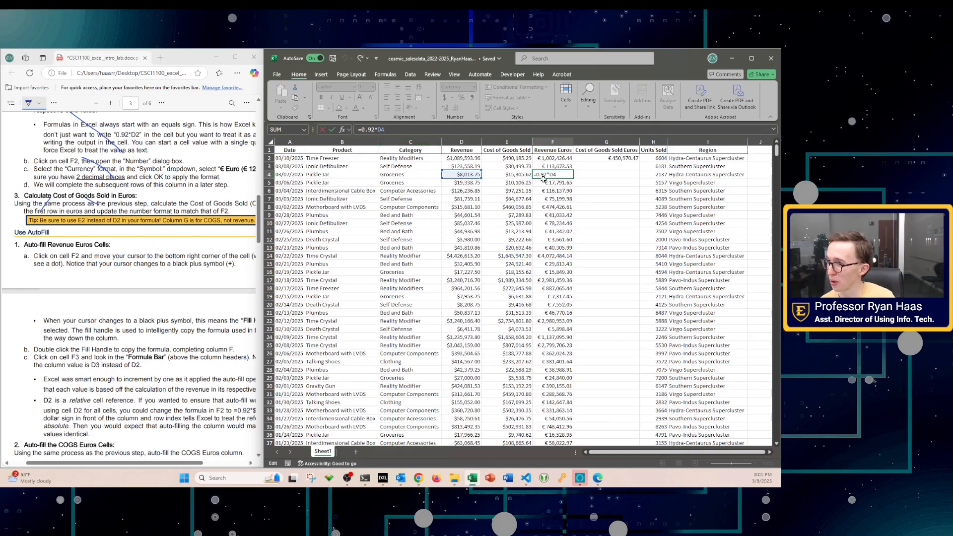
click(556, 158)
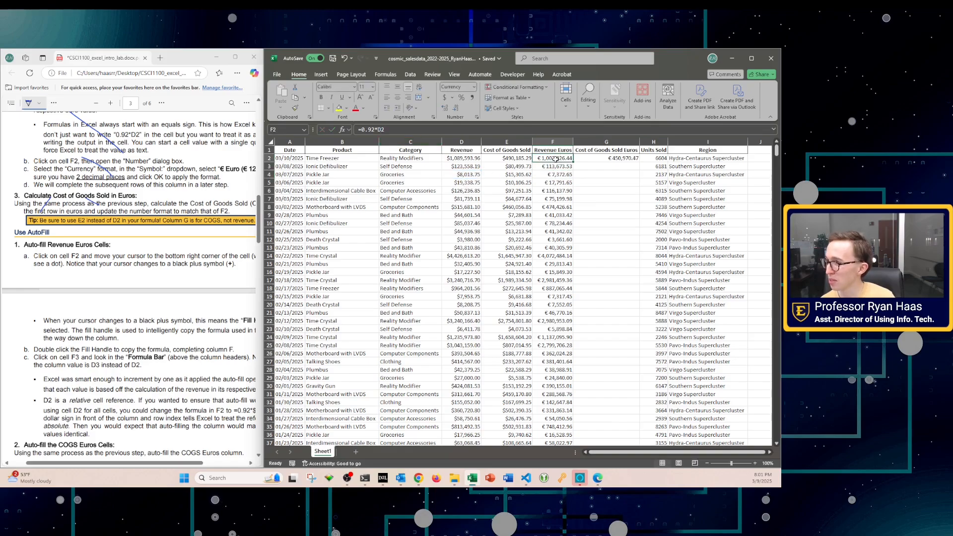
click(553, 166)
click(550, 175)
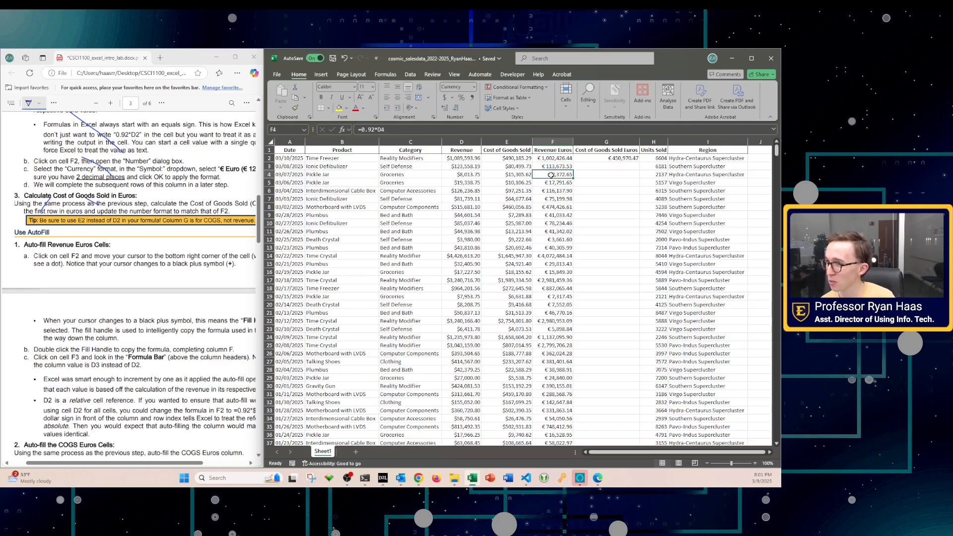
click(550, 183)
click(550, 191)
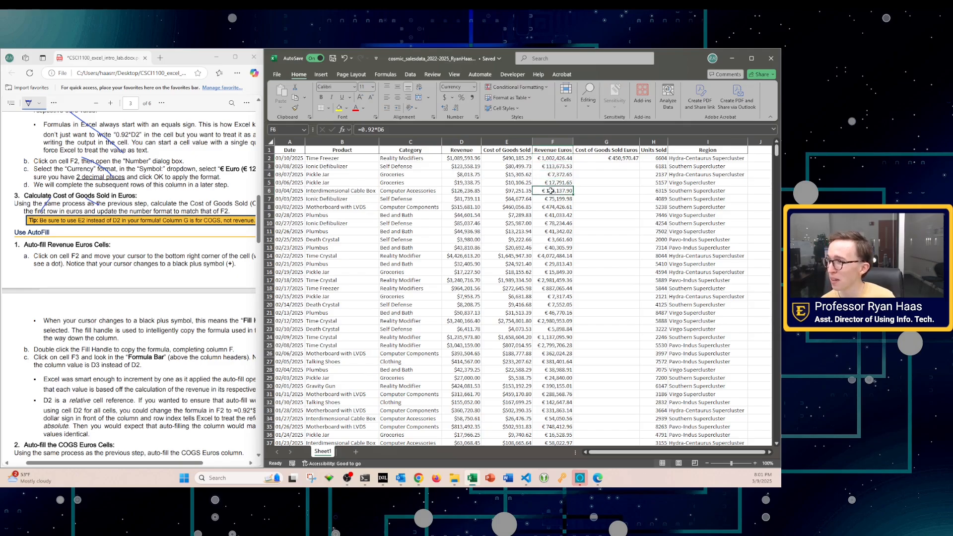
Step: Lock the column in cell F2's reference so the formula reads =0.92*$D2
click(545, 159)
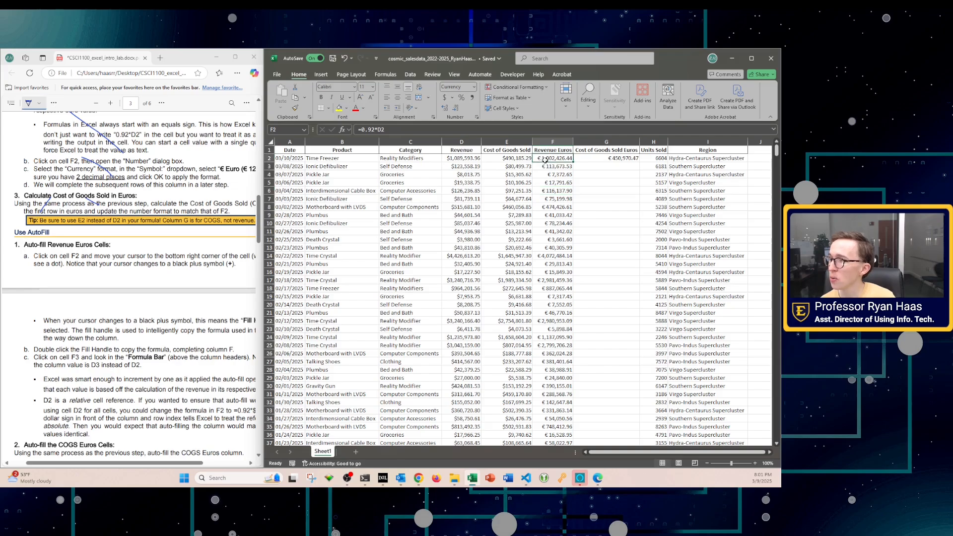
click(376, 129)
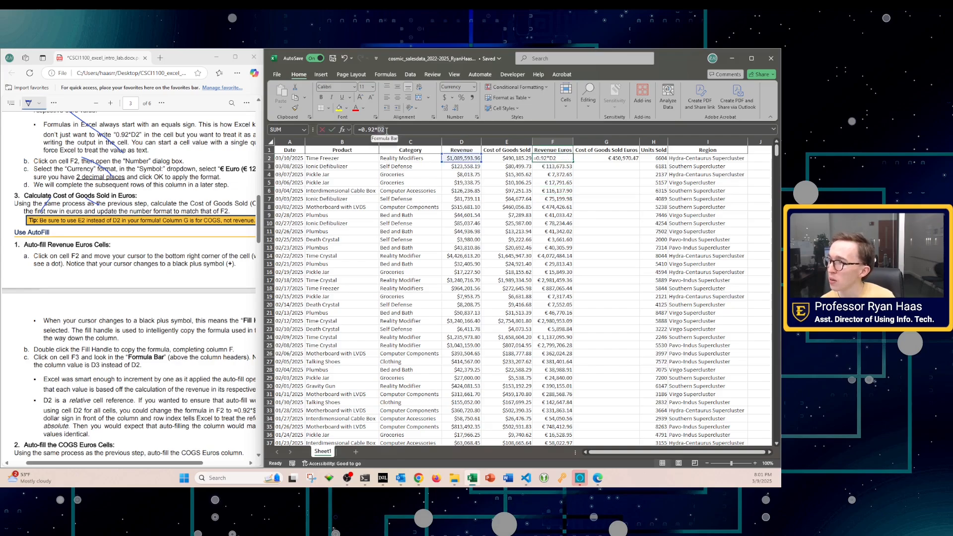
double_click(382, 130)
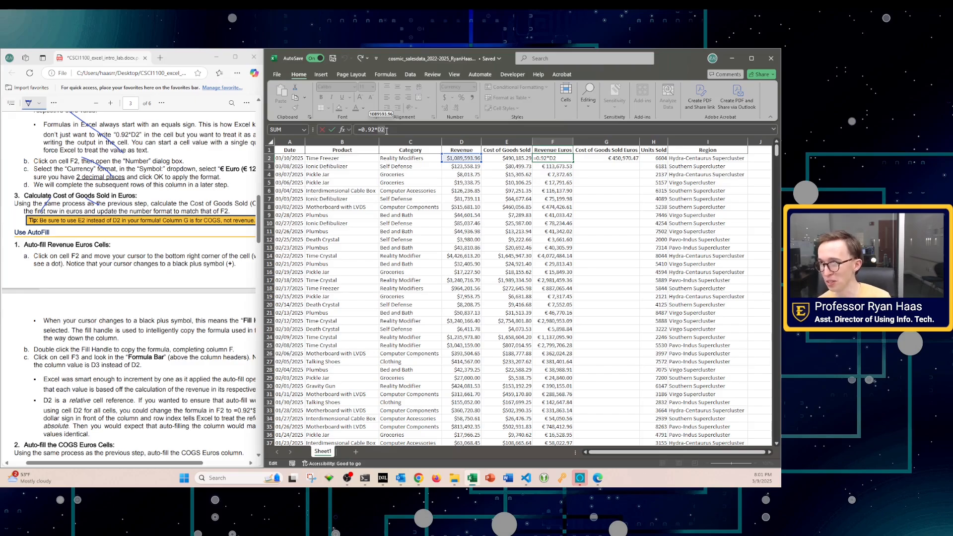
click(386, 130)
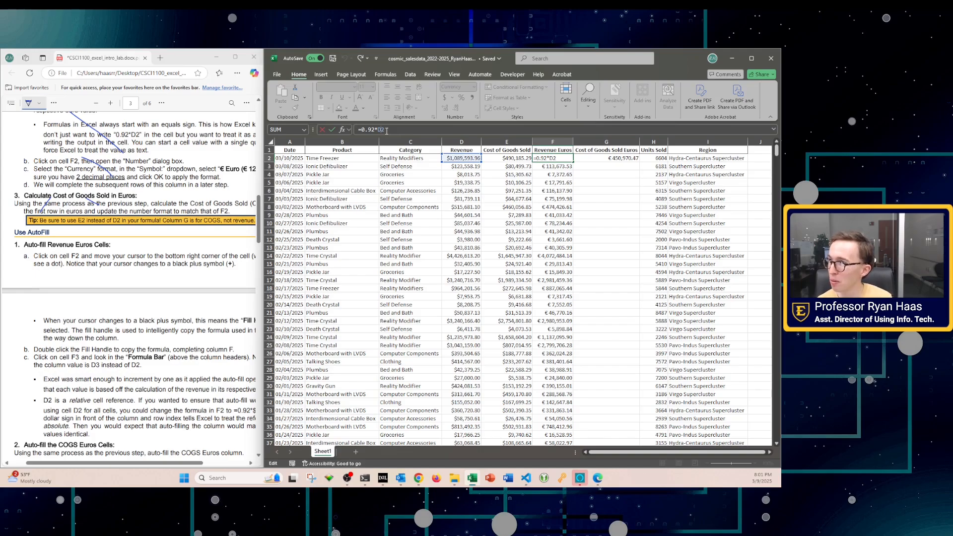
text($)
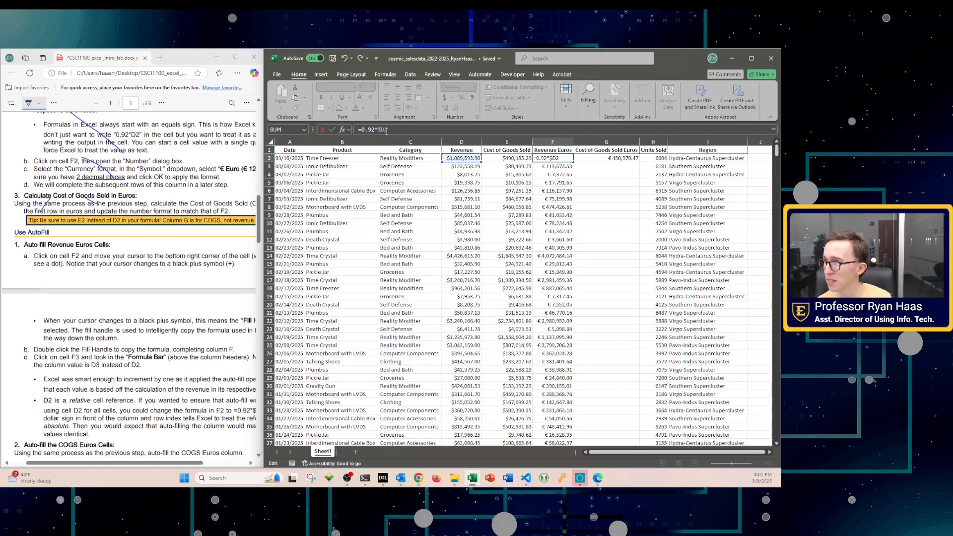
key(Return)
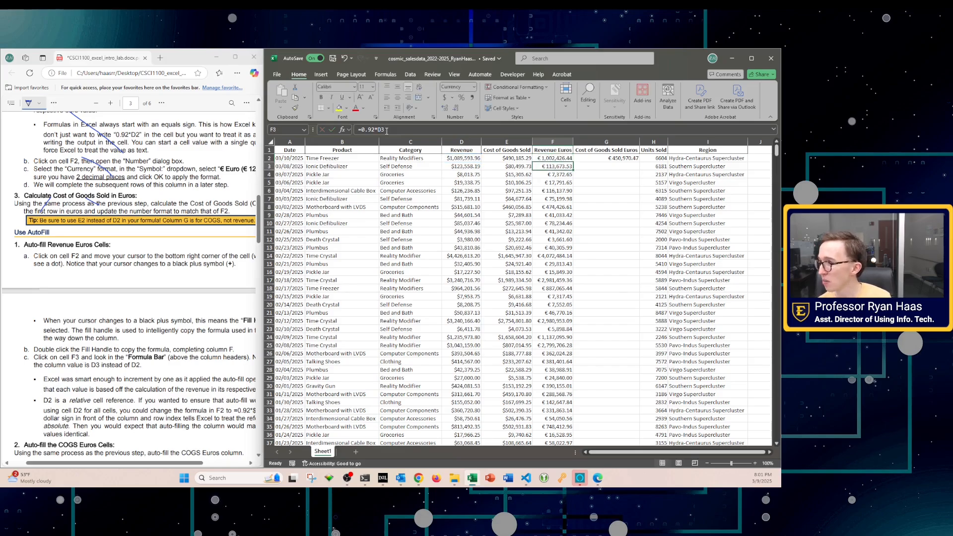
Step: Fill the column-locked formula from cell F2 down one row into F3
click(564, 158)
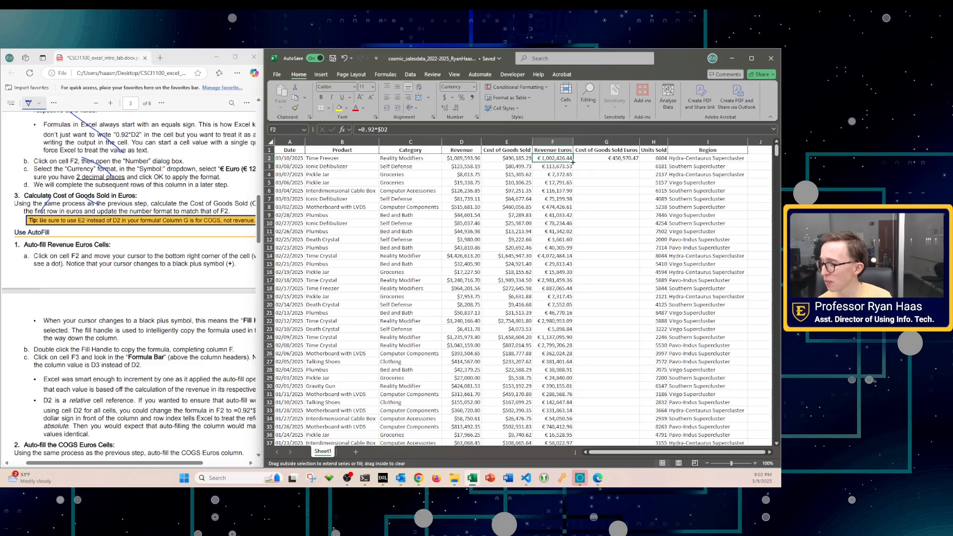
drag(572, 166, 572, 168)
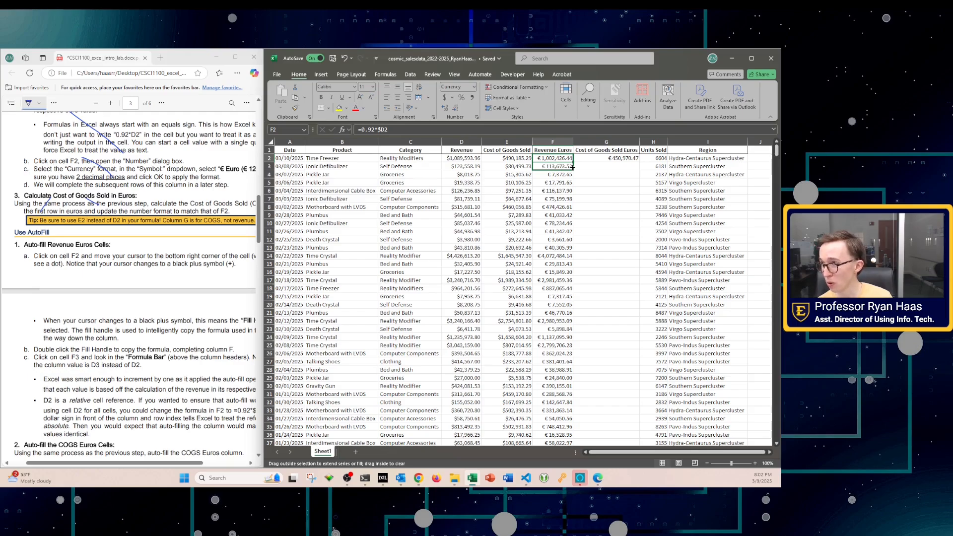
drag(572, 168, 572, 168)
click(543, 166)
Step: Insert a blank column before the Revenue column and check the shifted Revenue Euros formulas in rows 2 and 3
click(491, 157)
click(460, 142)
right_click(461, 142)
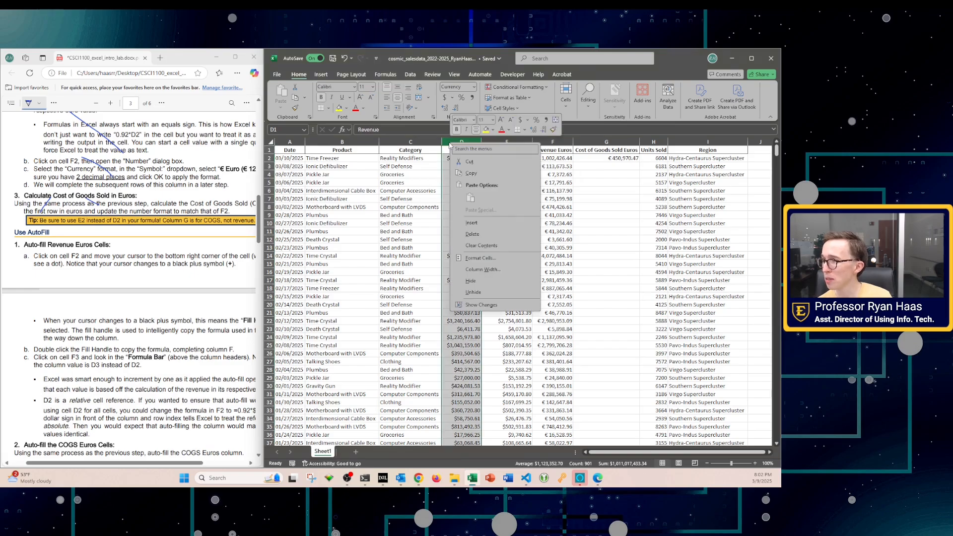
click(480, 224)
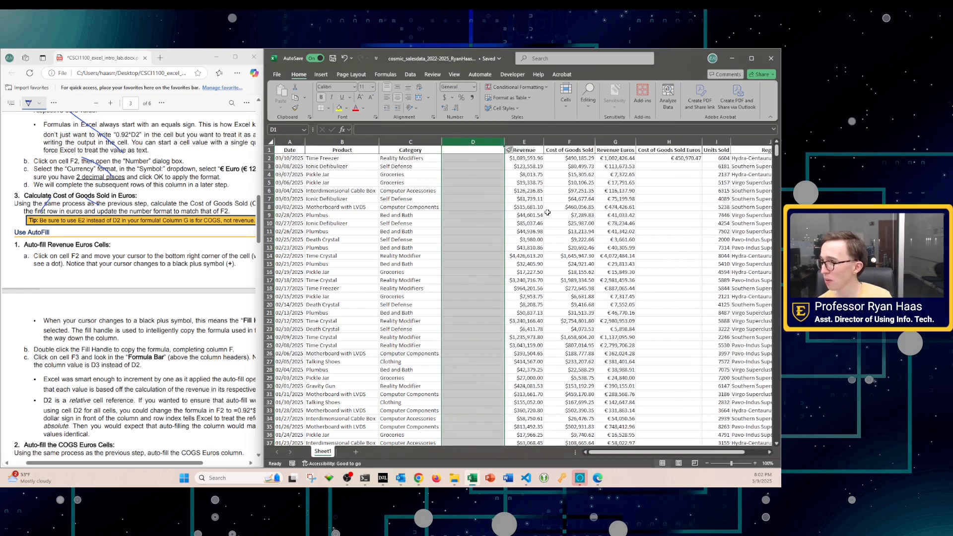
click(600, 192)
double_click(623, 166)
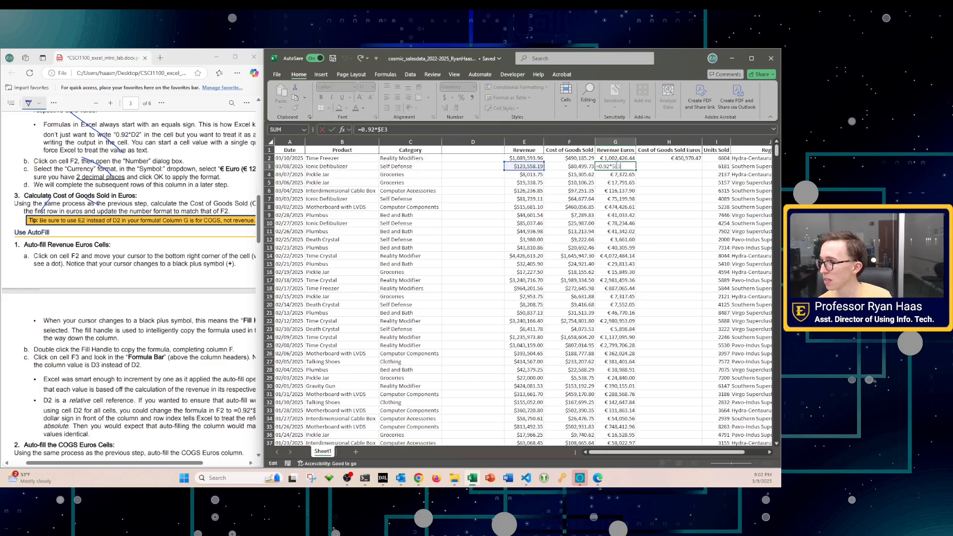
click(617, 159)
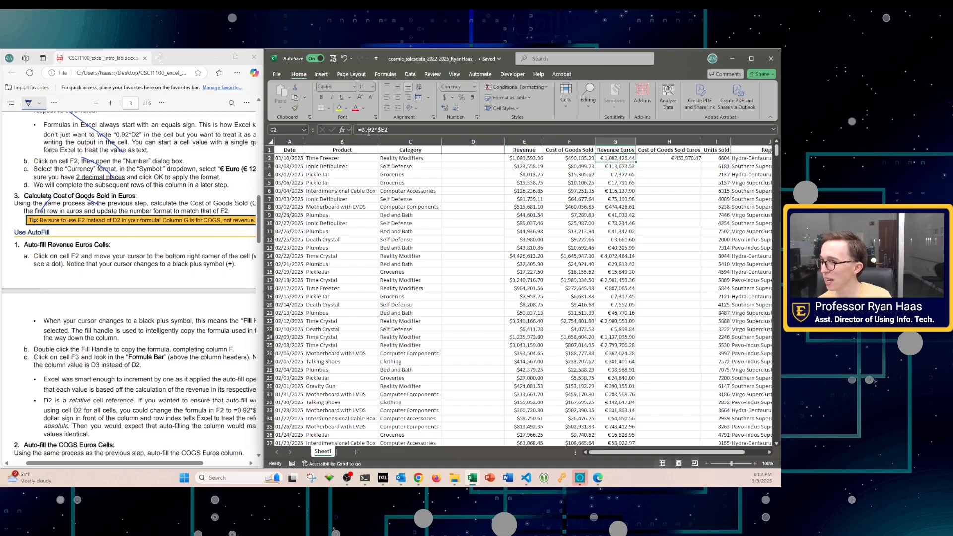
click(390, 130)
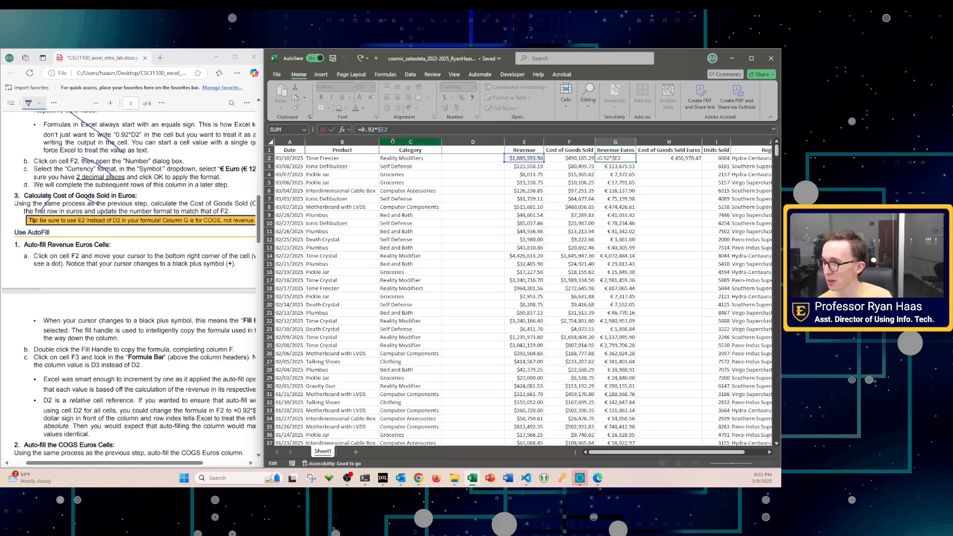
click(640, 181)
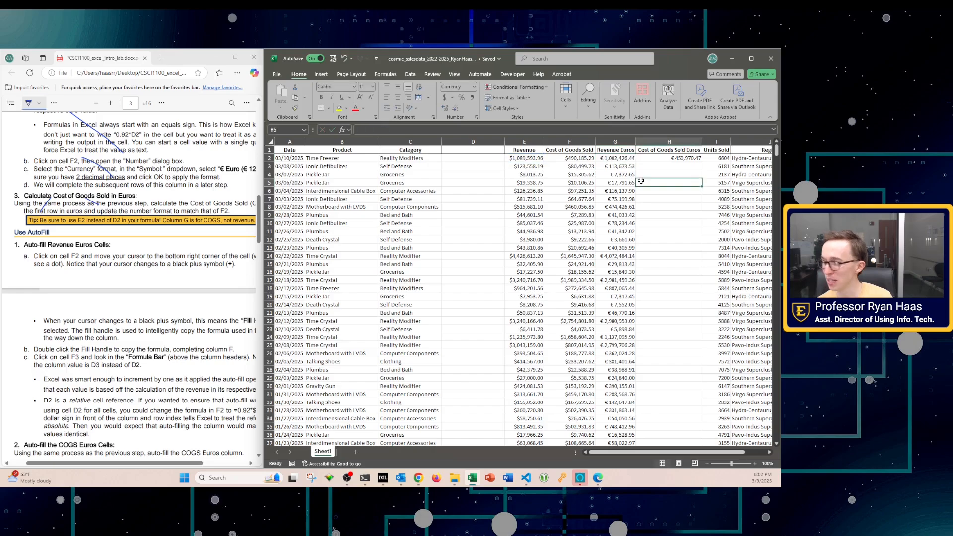
Step: Undo the insertion of the blank column before Revenue
key(ctrl+z)
key(ctrl+z)
key(ctrl+z)
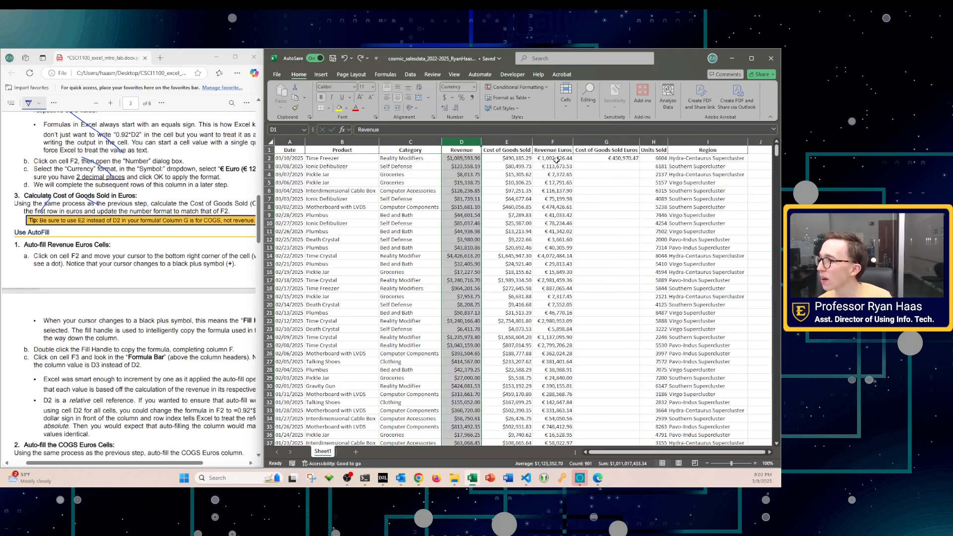
Step: Make the reference in cell F2 fully absolute as =0.92*$D$2 and fill the formula down into F3
double_click(556, 158)
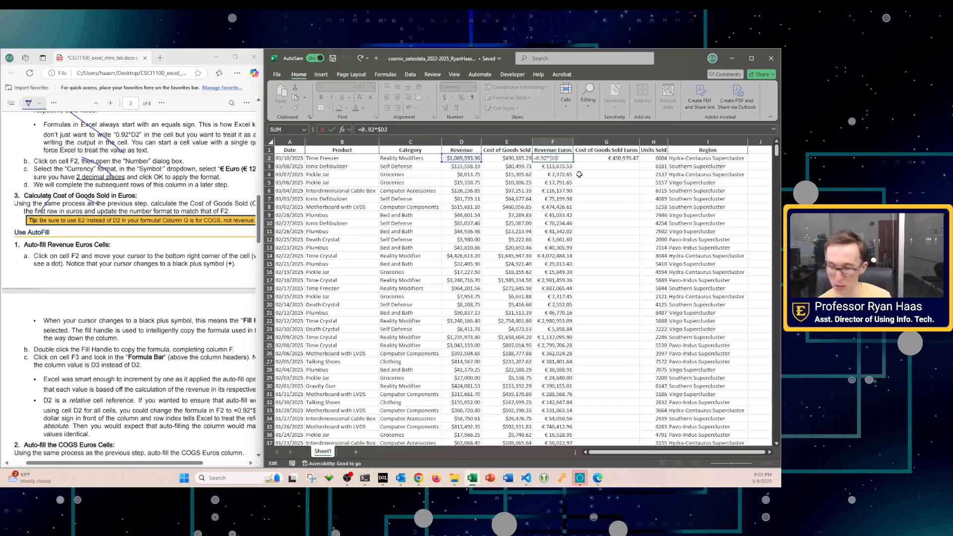
text($)
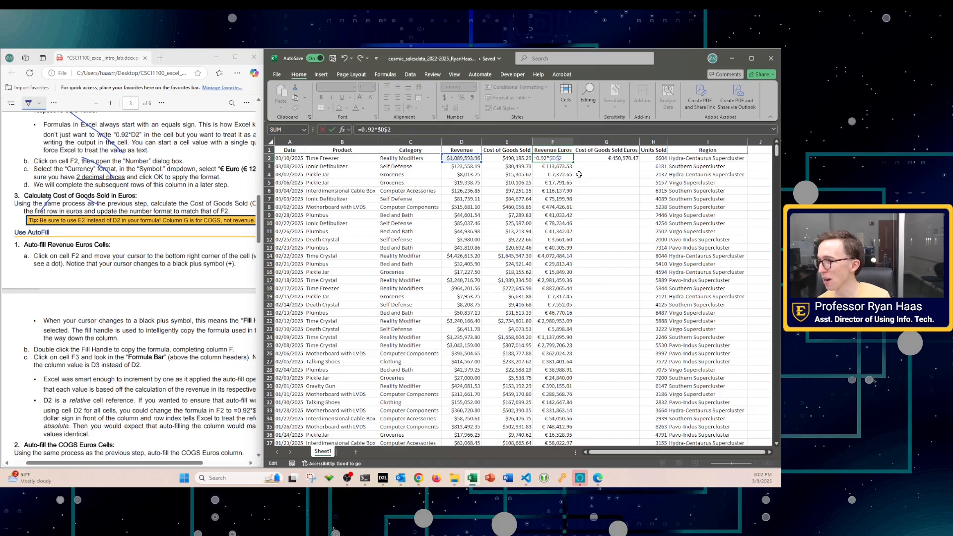
key(Return)
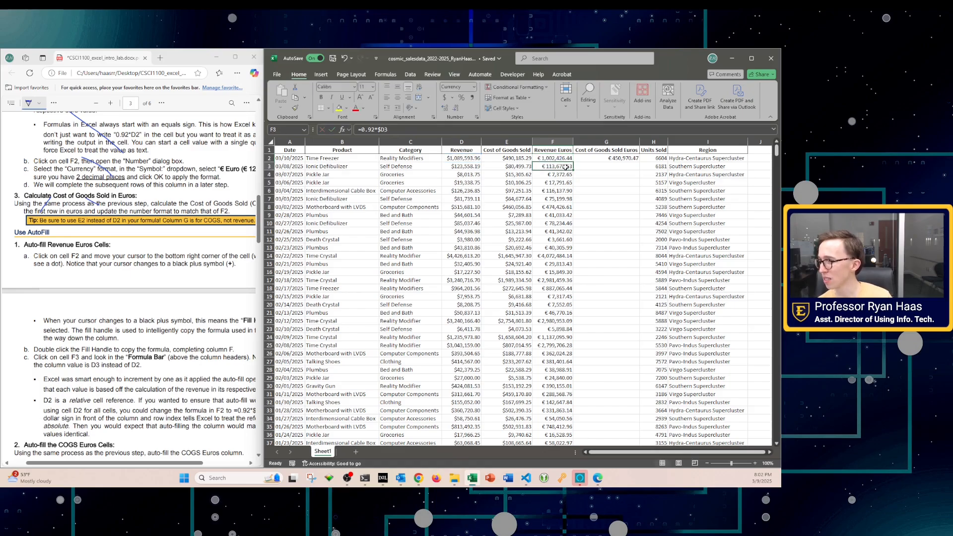
click(552, 158)
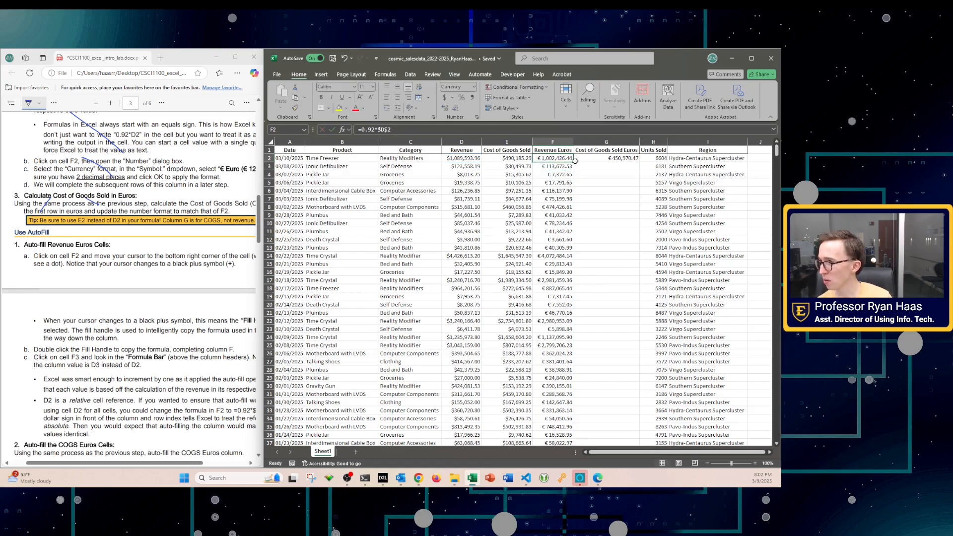
drag(574, 160, 571, 170)
click(548, 167)
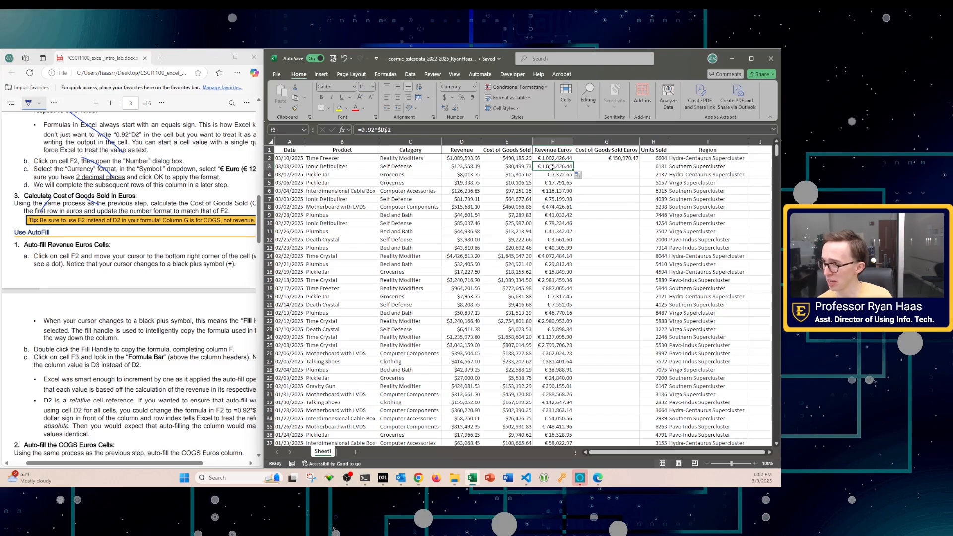
Step: Compare the formulas in cells F2 and F3 to see how the absolute reference was copied
click(548, 158)
click(546, 167)
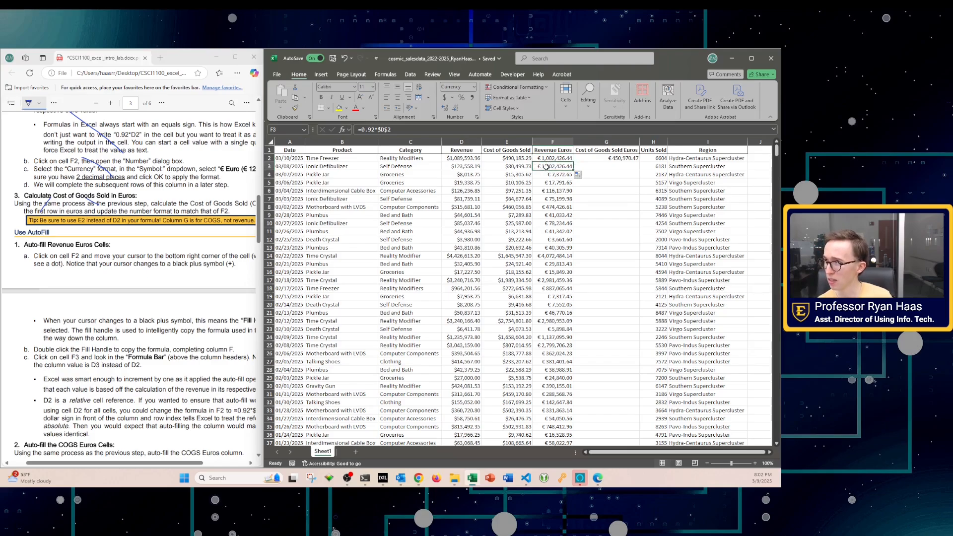
click(386, 130)
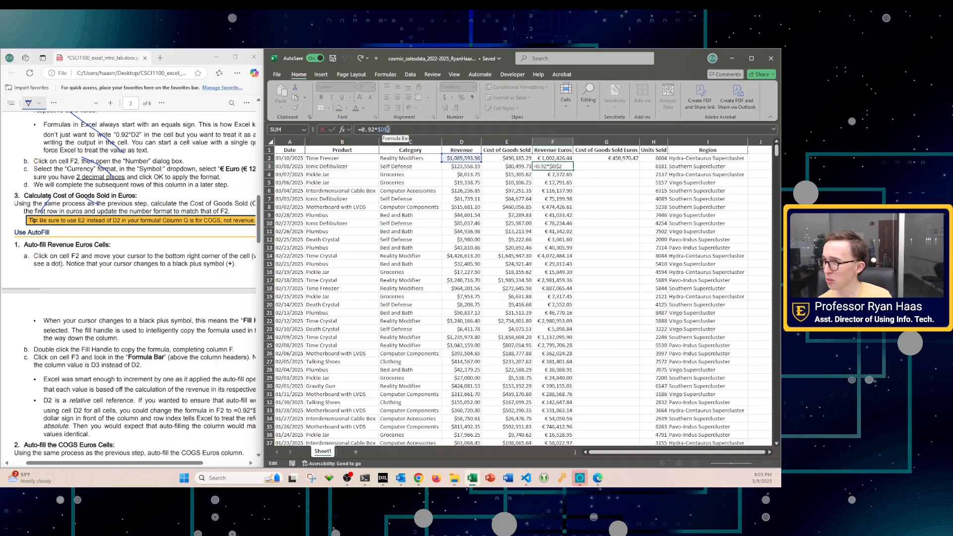
key(Return)
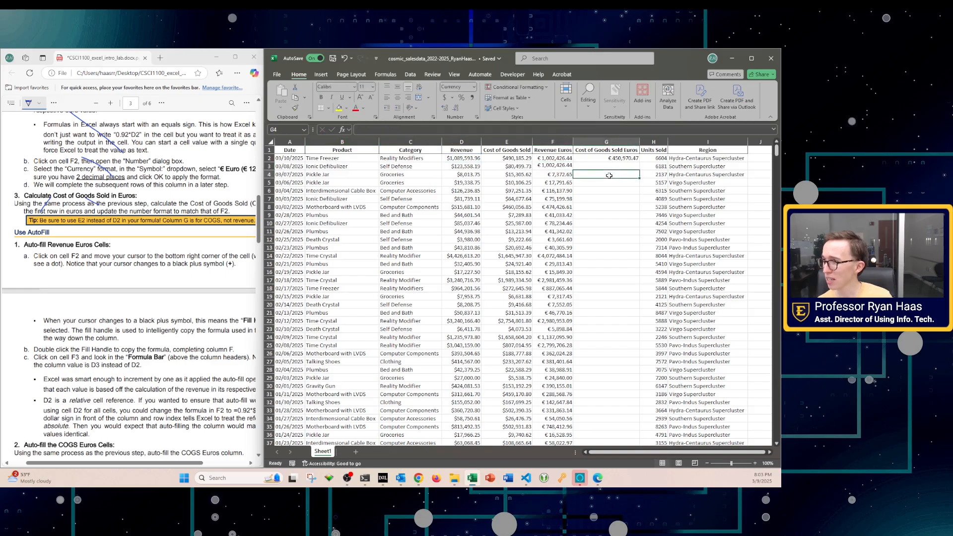
click(551, 158)
click(553, 167)
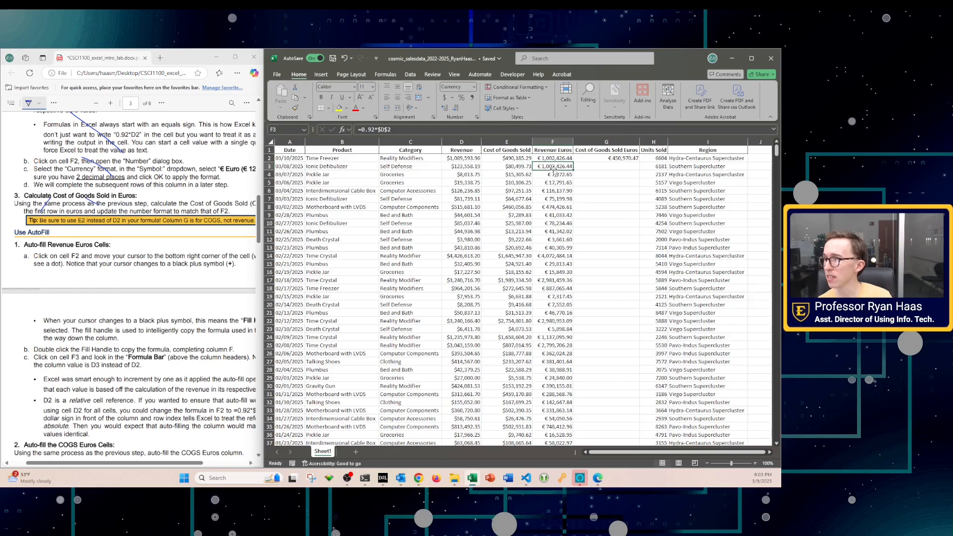
click(400, 128)
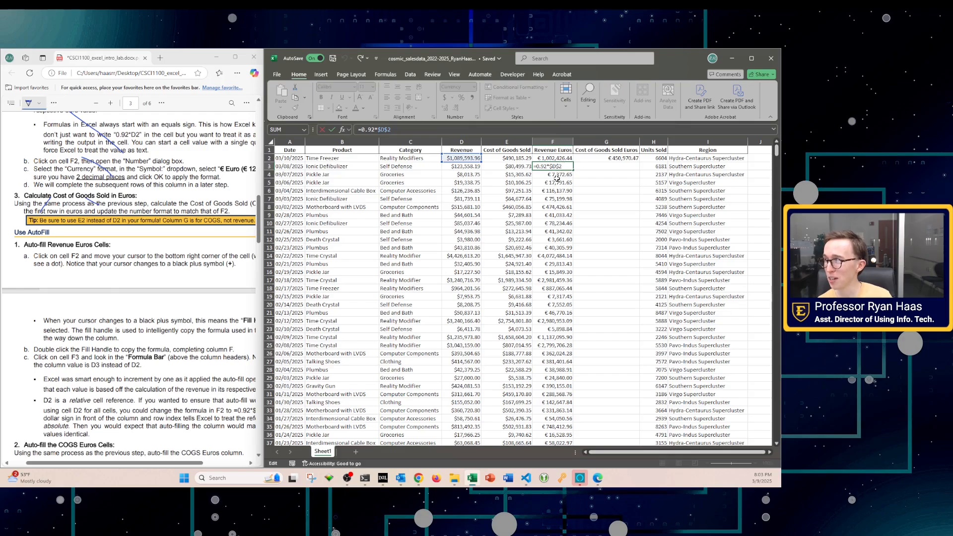
key(Return)
click(551, 166)
click(384, 129)
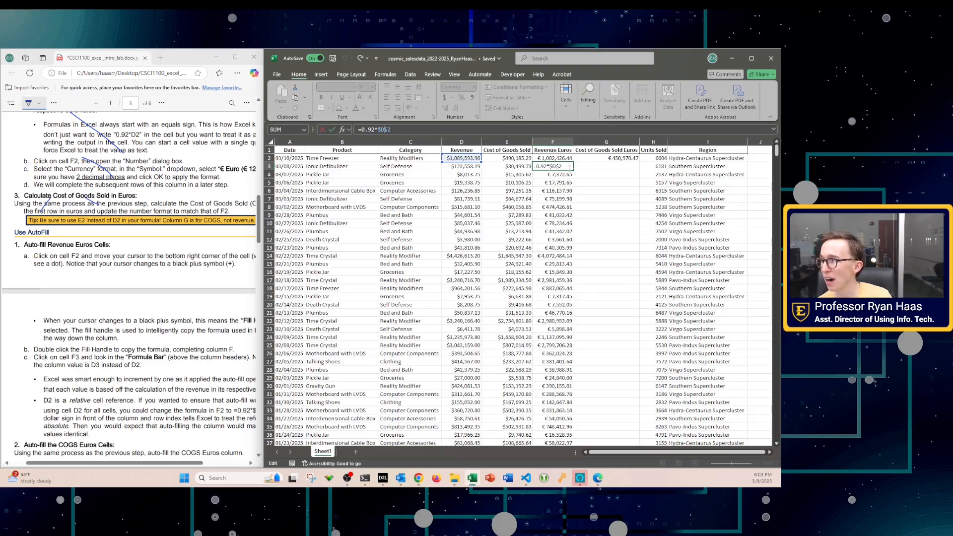
key(BackSpace)
key(BackSpace)
key(BackSpace)
key(BackSpace)
click(465, 158)
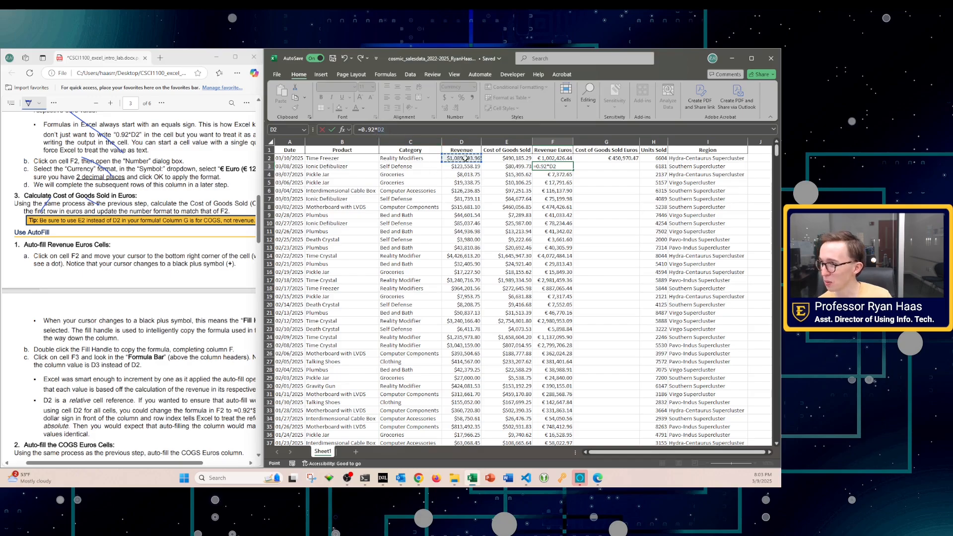
click(552, 159)
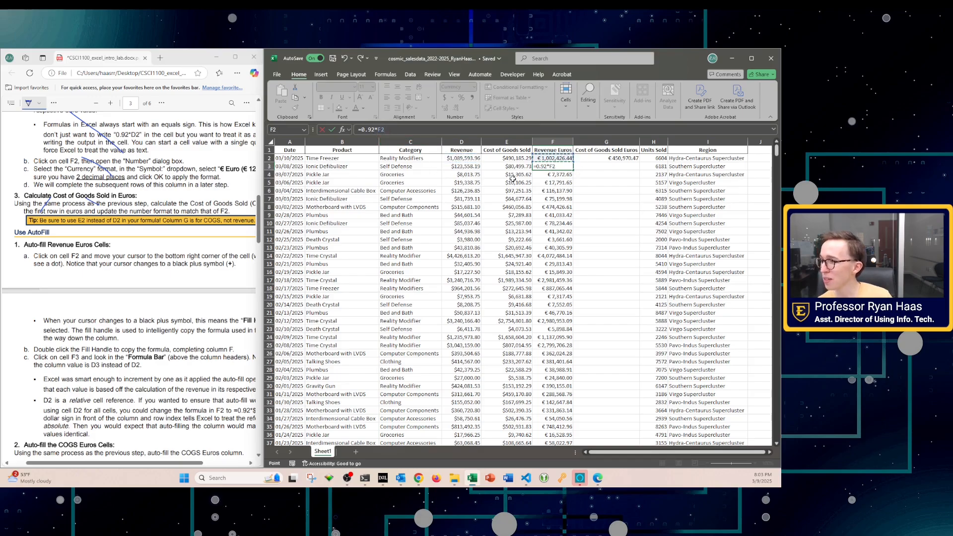
key(Escape)
Step: Fill the absolute-reference formula from cell F2 down the whole Revenue Euros column and check the filled rows against cell D2
click(554, 159)
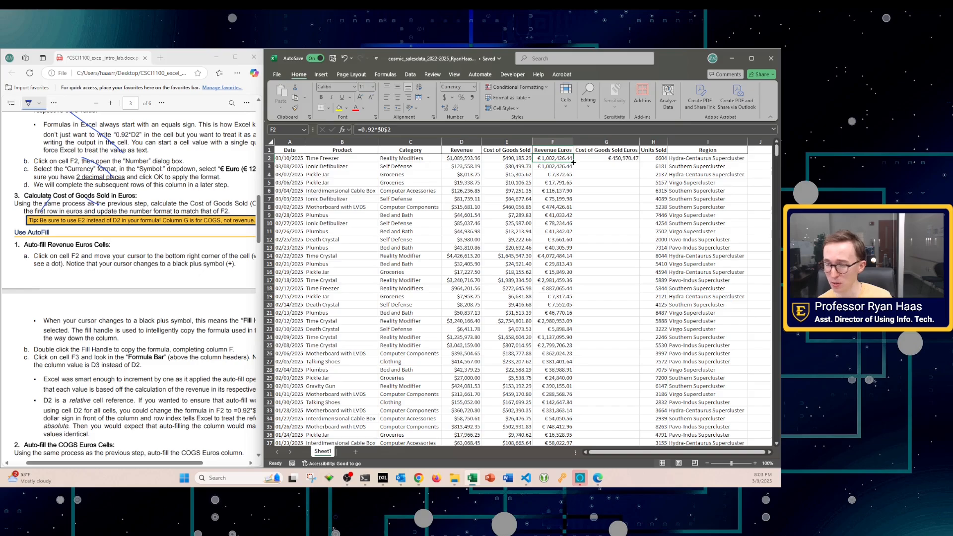
double_click(573, 161)
scroll(553, 272, down, 11)
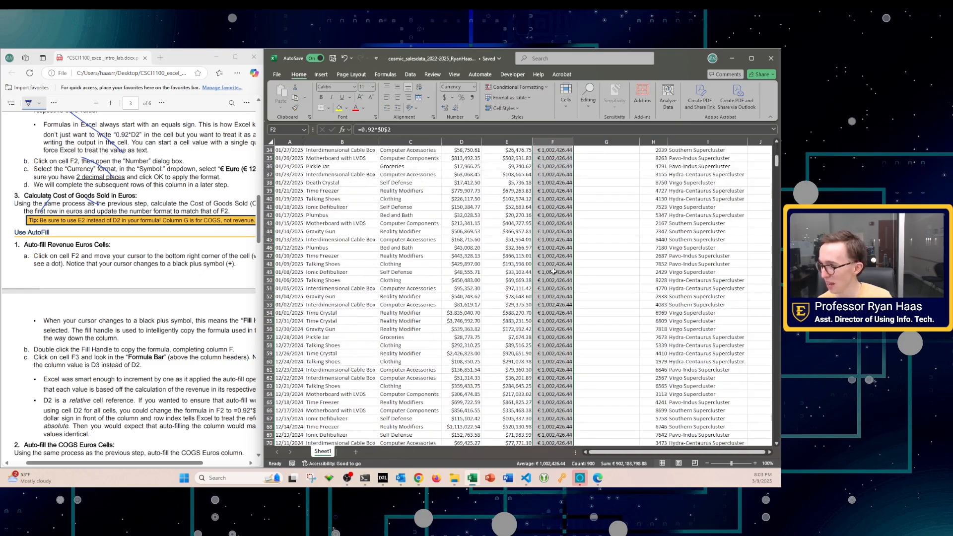
scroll(552, 272, up, 11)
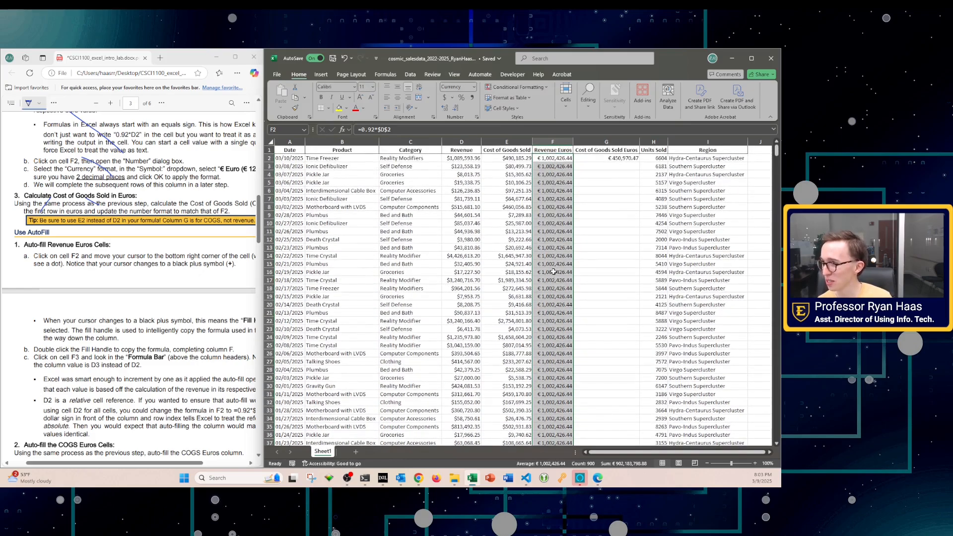
click(462, 157)
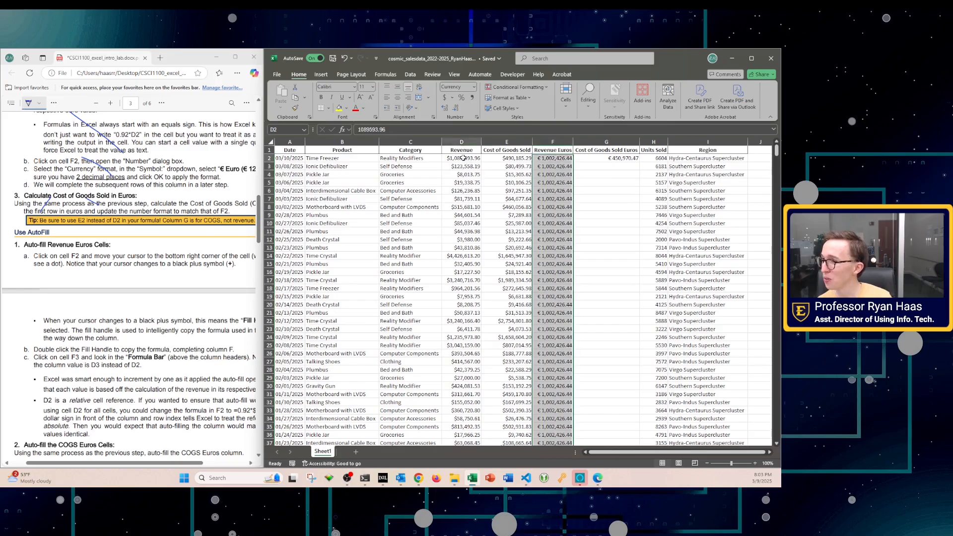
Step: Change the formula in cell F2 to the relative reference =0.92*D2 and fill it down the entire Revenue Euros column
click(553, 156)
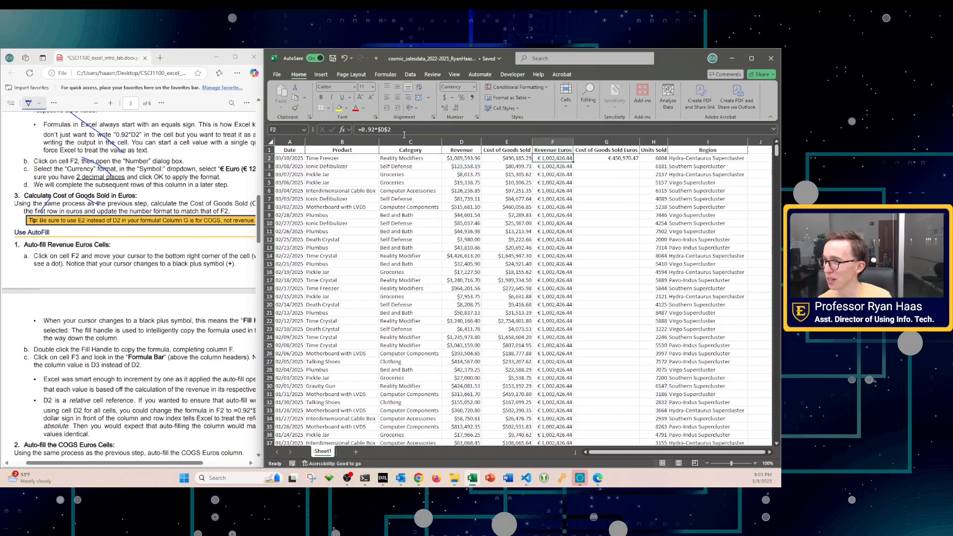
click(383, 129)
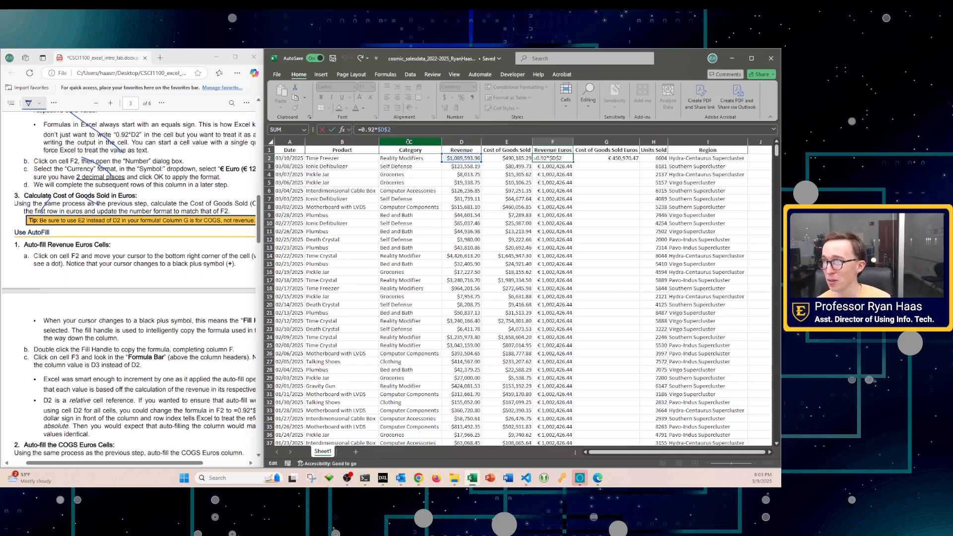
key(BackSpace)
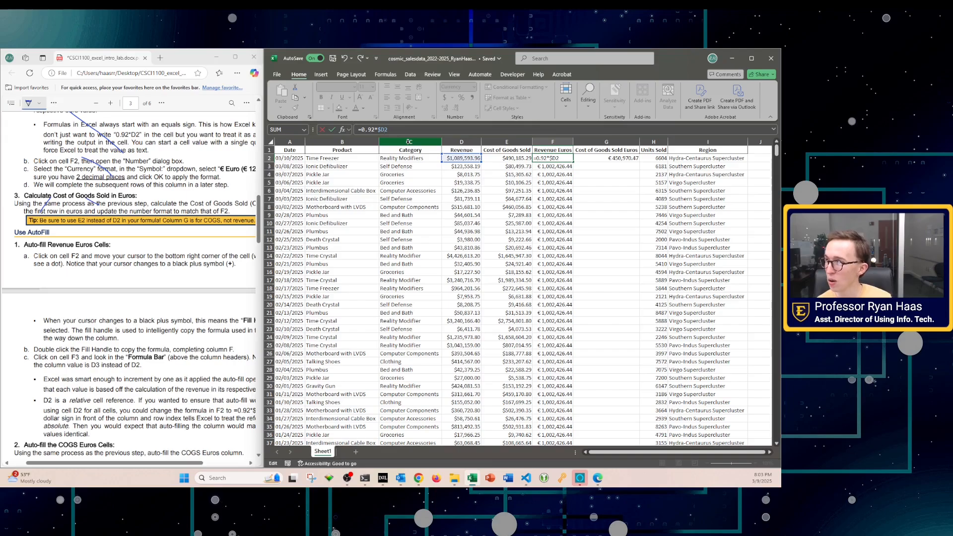
key(BackSpace)
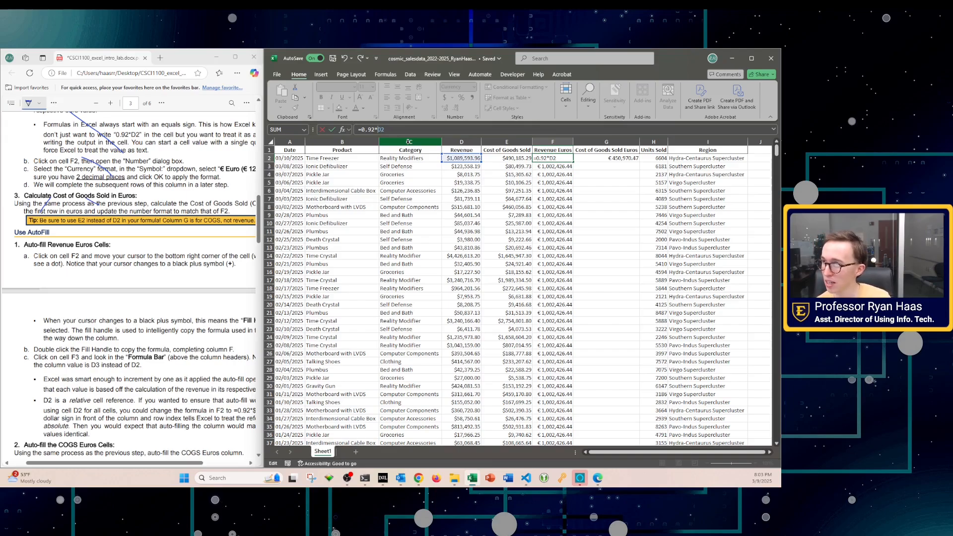
key(Return)
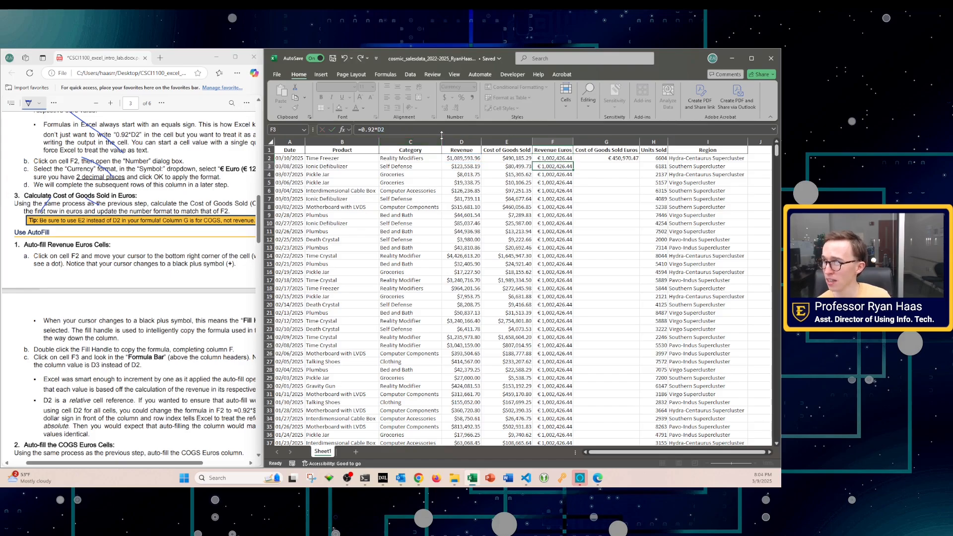
click(551, 159)
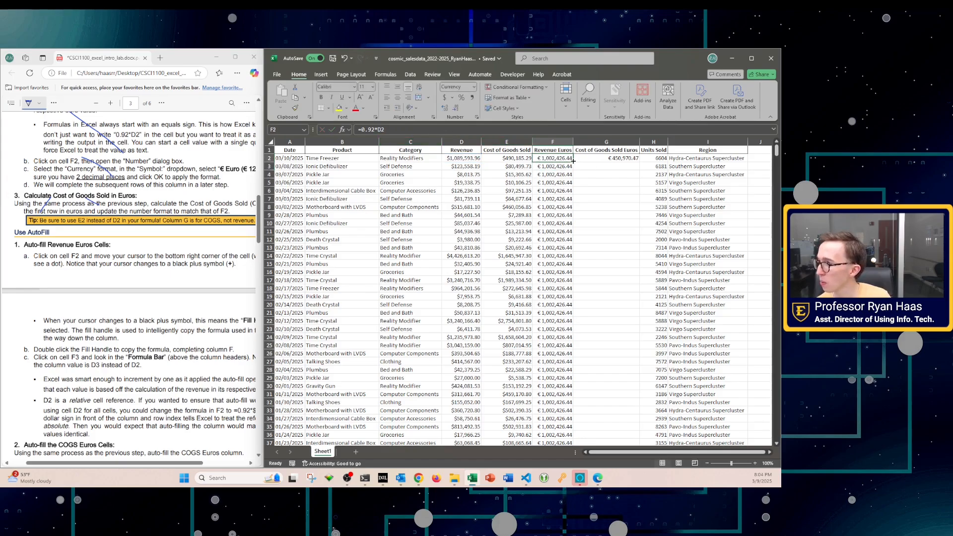
double_click(573, 161)
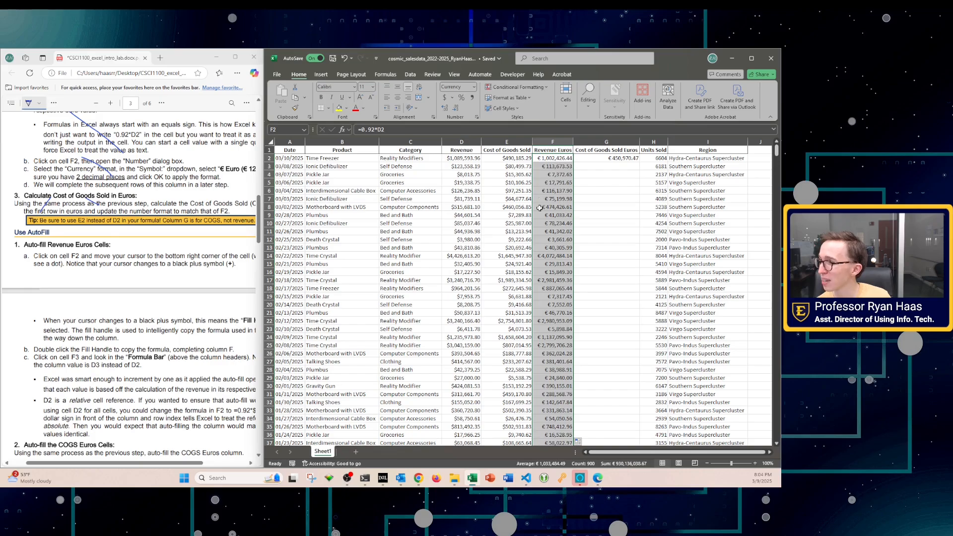
scroll(572, 308, down, 10)
scroll(572, 308, up, 10)
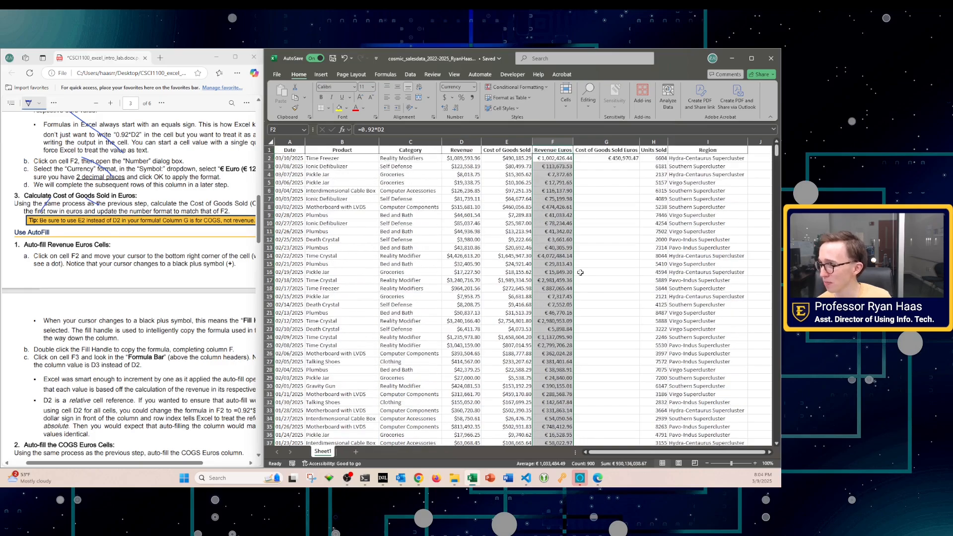
Step: Fill the formula in cell G2 down the Cost of Goods Sold Euros column and check it through the last data row
click(606, 174)
click(623, 157)
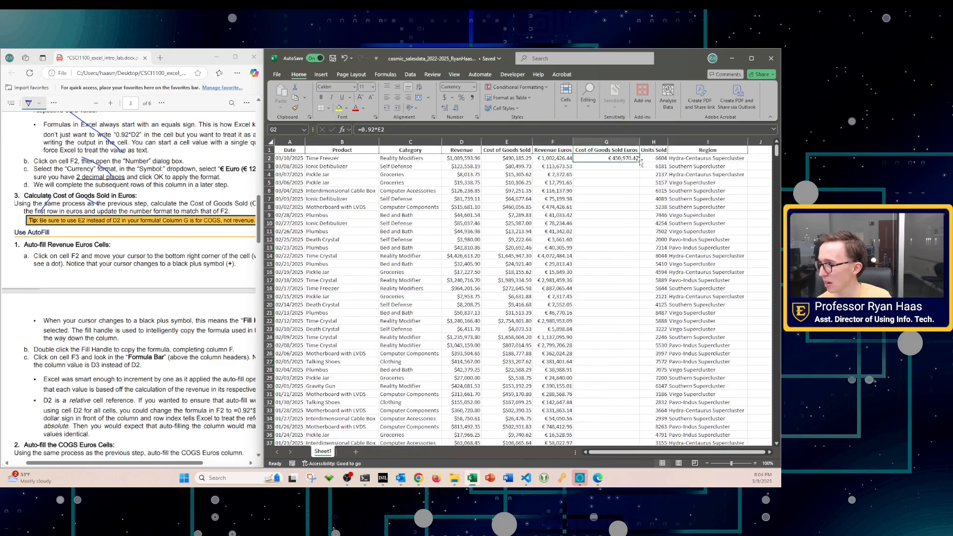
double_click(639, 162)
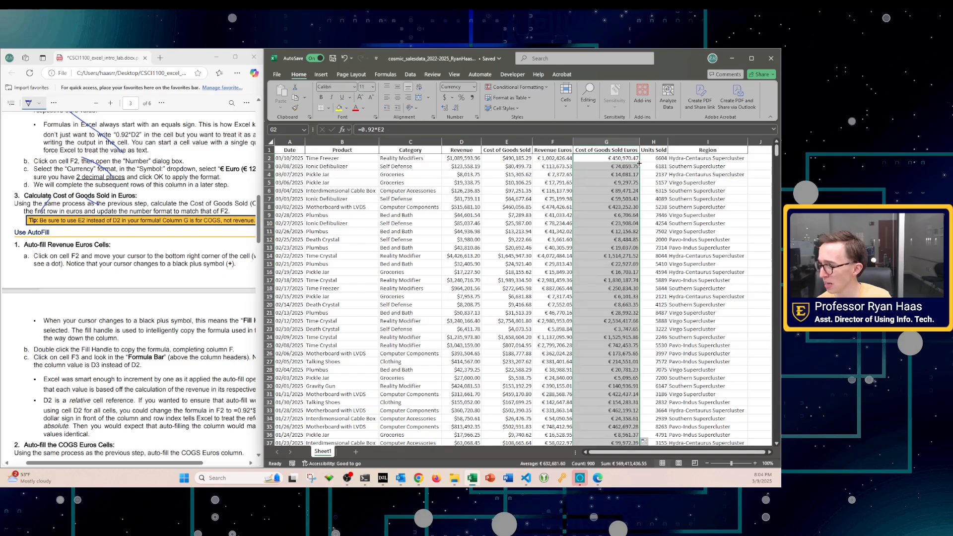
click(619, 199)
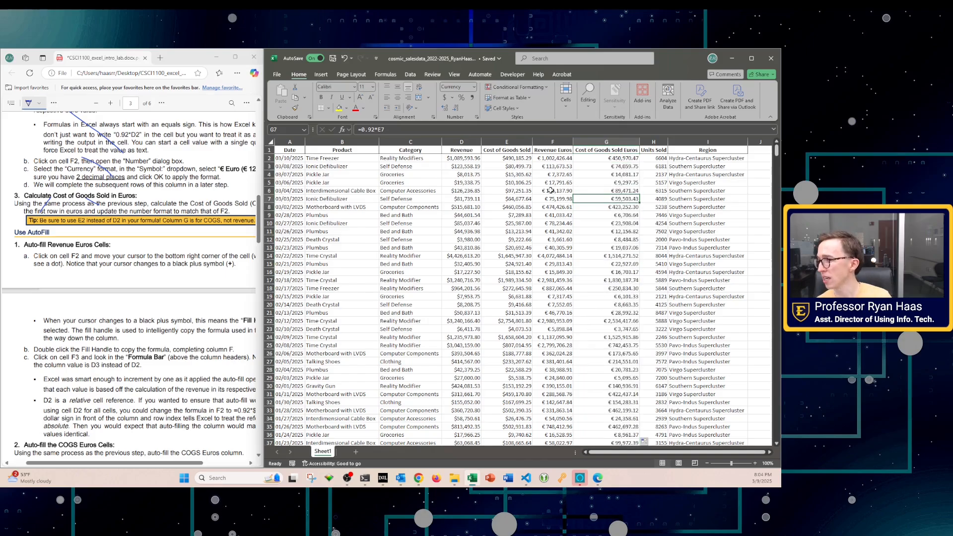
scroll(536, 342, down, 6)
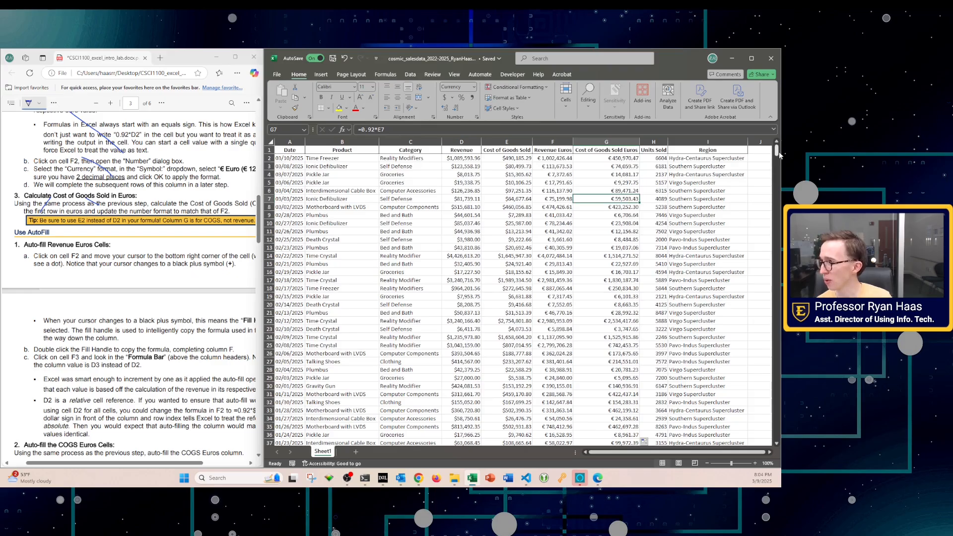
drag(777, 155, 758, 145)
click(615, 434)
Step: Mark the completed Use AutoFill instructions with pen strokes in the lab PDF, up to the Work with Dates and Text section
drag(40, 243, 76, 287)
scroll(119, 330, down, 4)
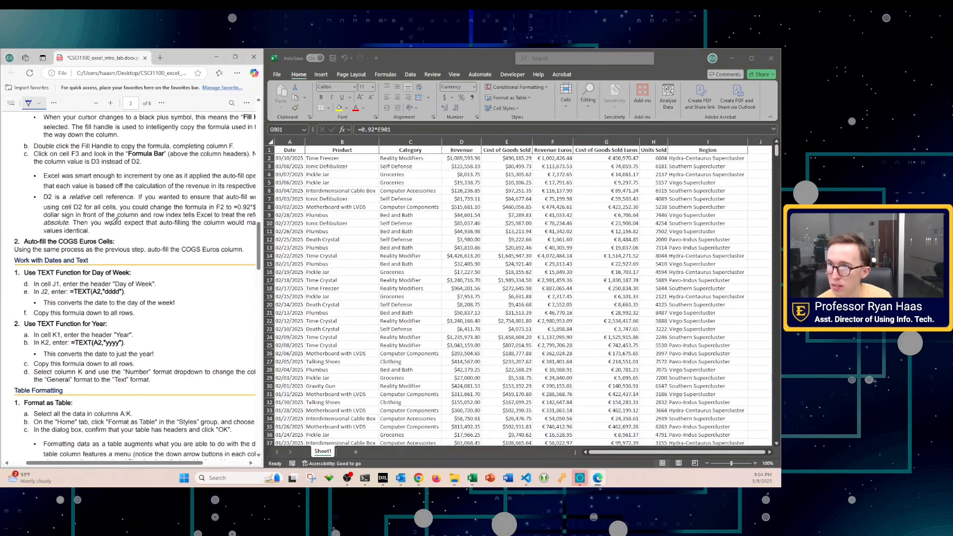
drag(92, 120, 107, 135)
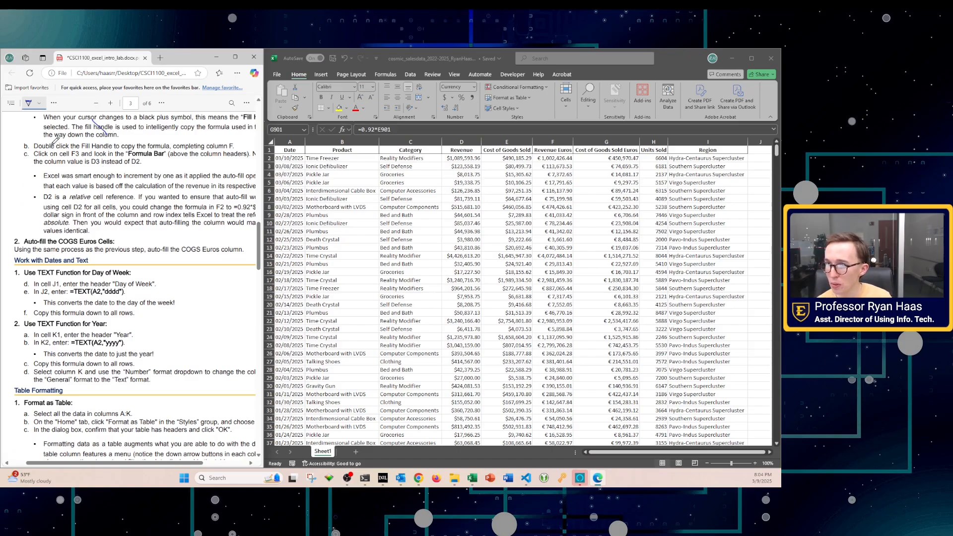
drag(54, 141, 167, 254)
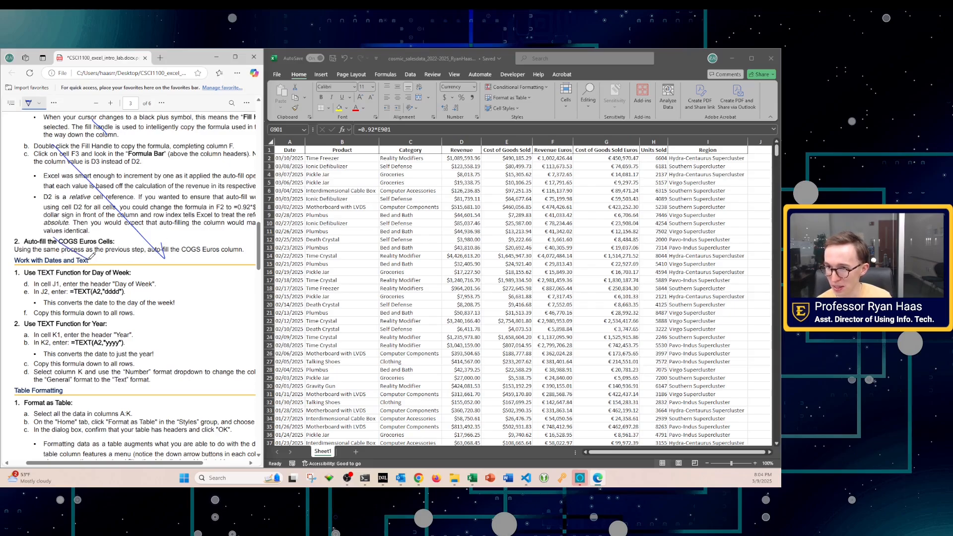
scroll(92, 256, down, 3)
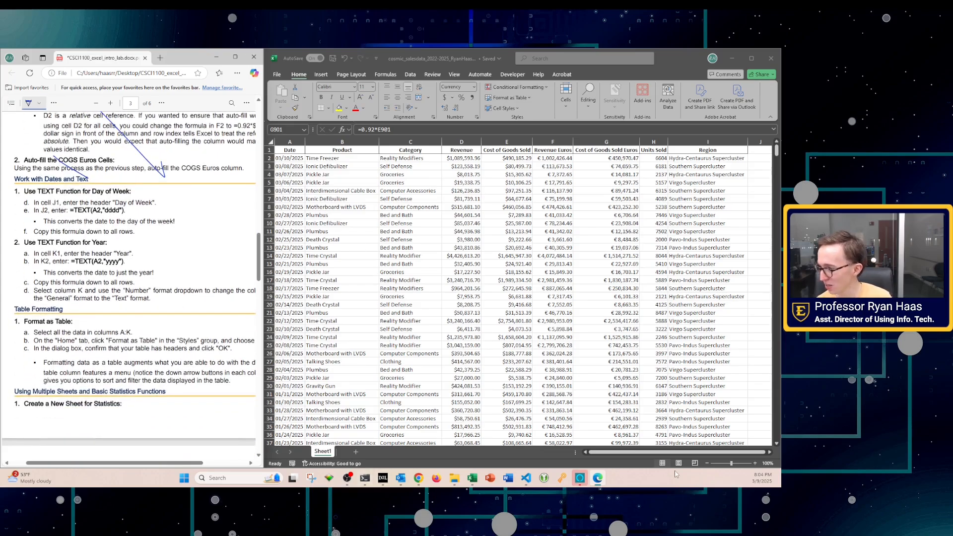
Step: Enter the headers "Day of the Week" in cell J1 and "Year" in cell K1 of the sales sheet
drag(667, 453, 673, 453)
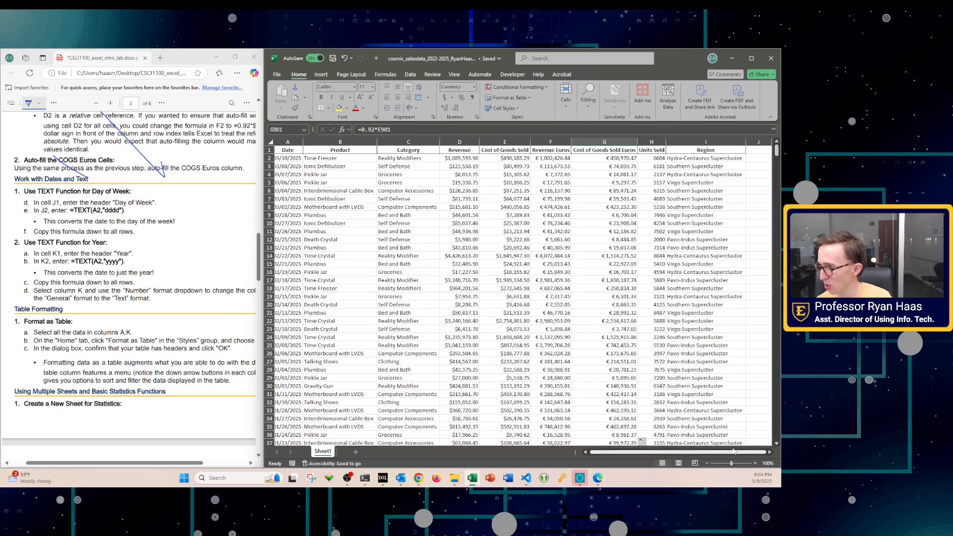
click(754, 151)
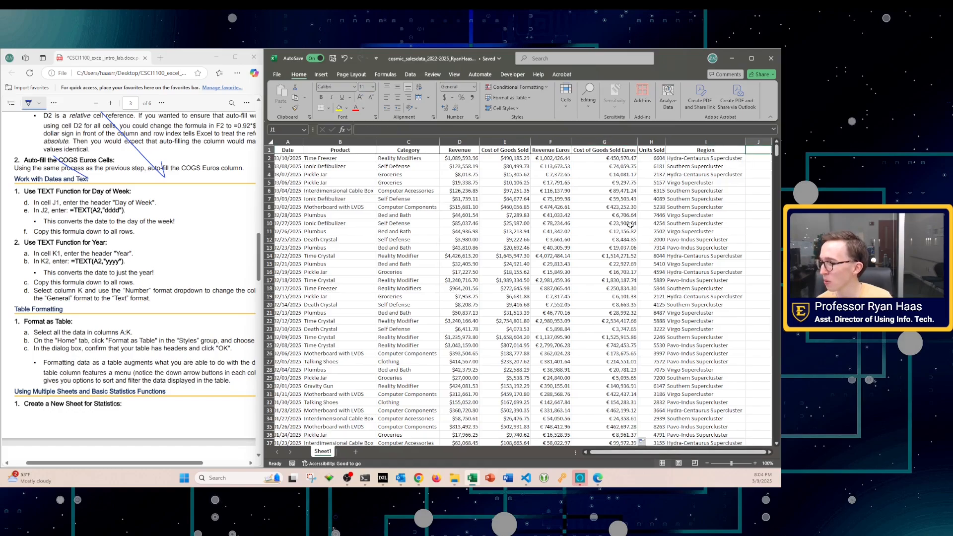
drag(656, 453, 656, 453)
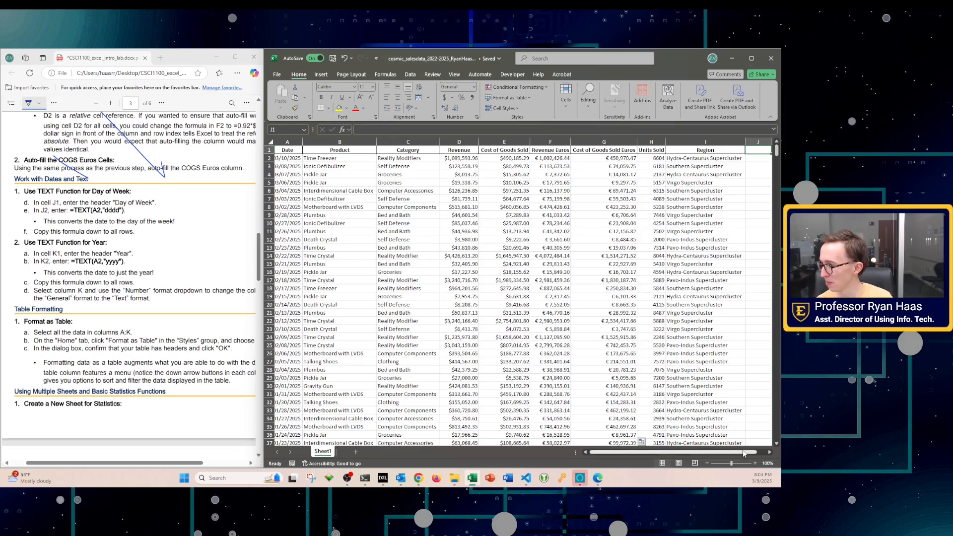
key(Right)
key(Left)
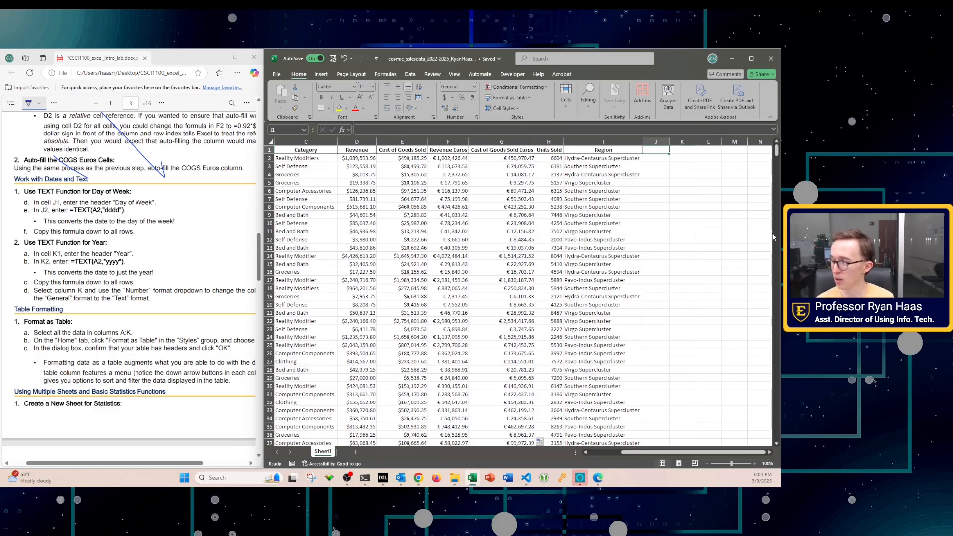
text(Day of the Week)
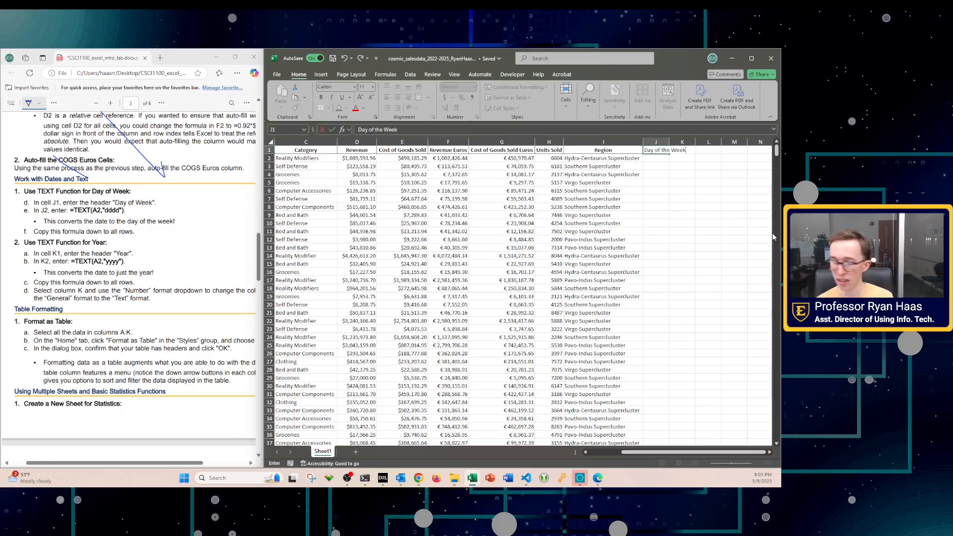
key(Tab)
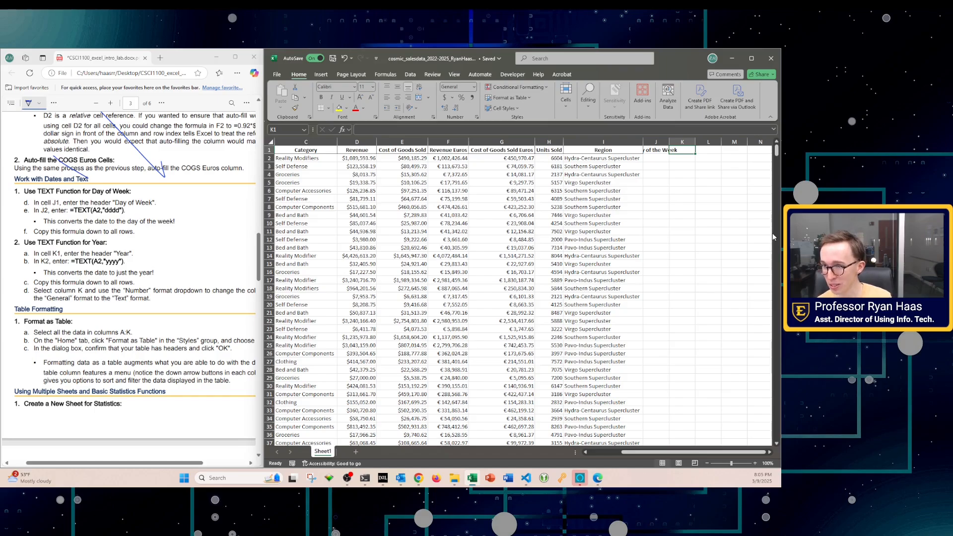
text(Year)
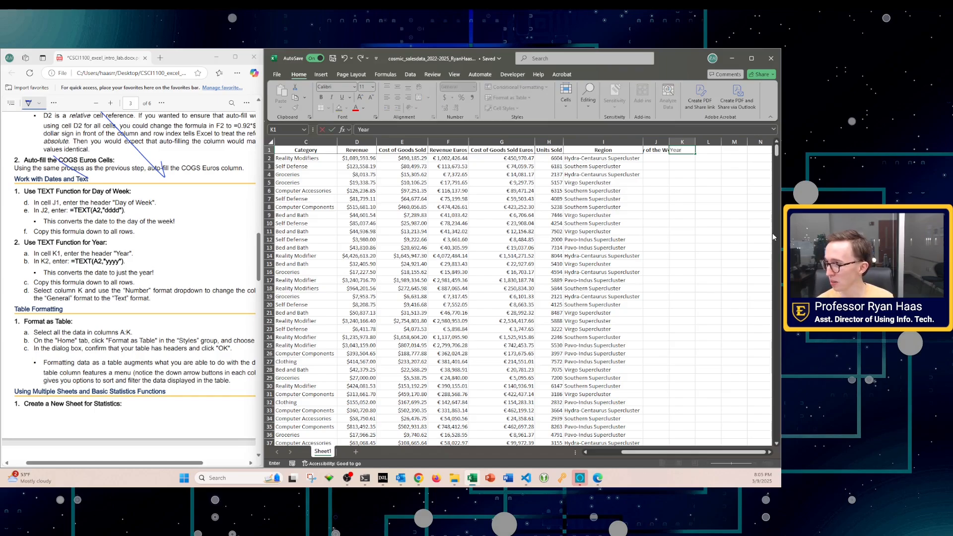
key(Return)
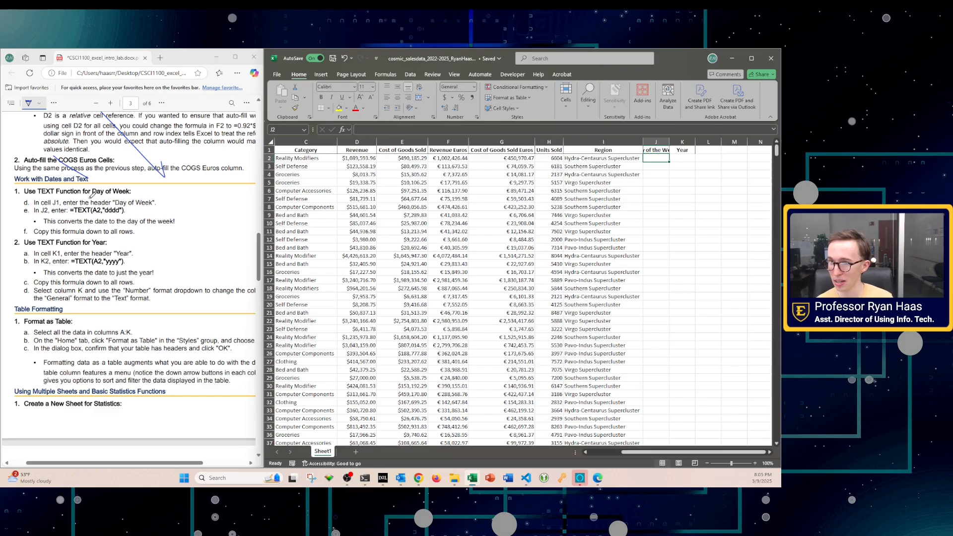
Step: Mark off the J1 header instruction in the PDF and auto-fit column J to its header text
click(26, 200)
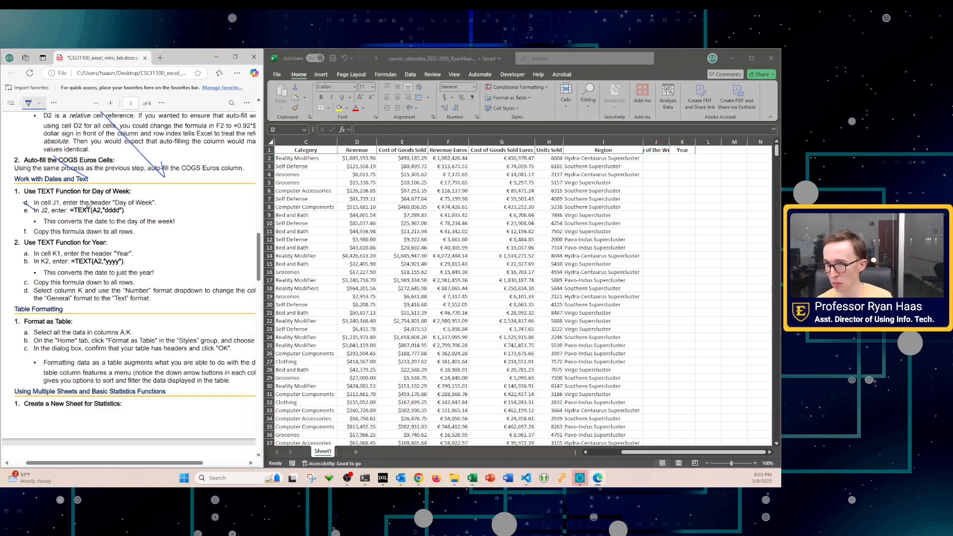
click(669, 142)
double_click(669, 143)
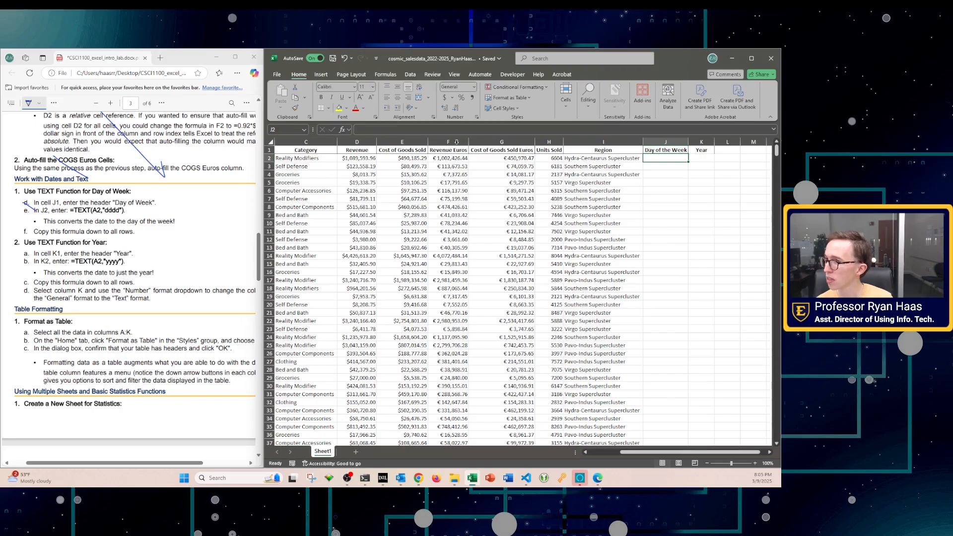
click(410, 129)
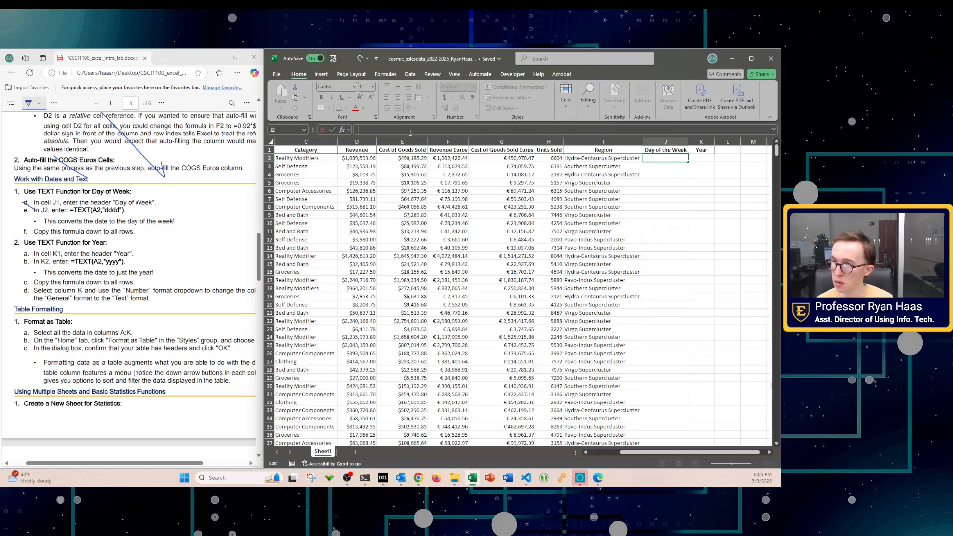
text(=)
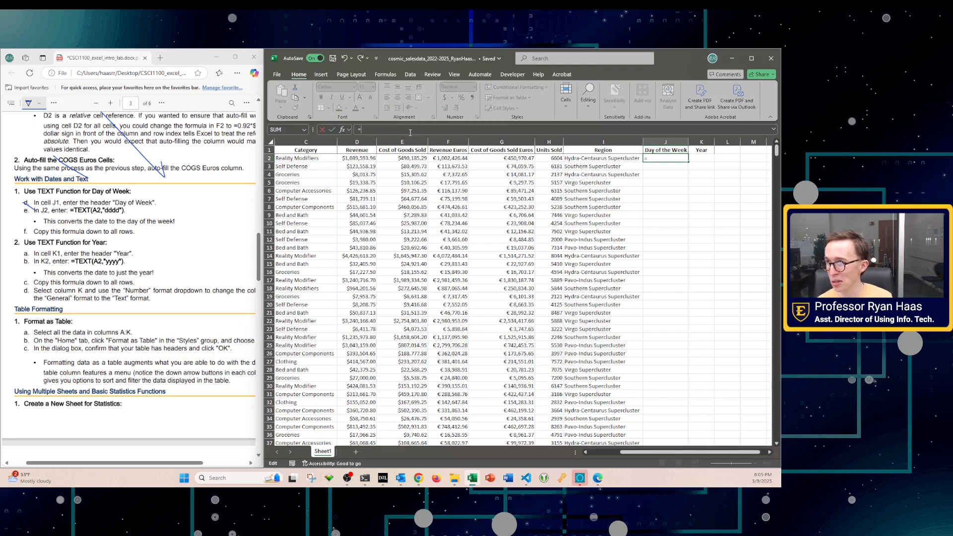
text(TEXT)
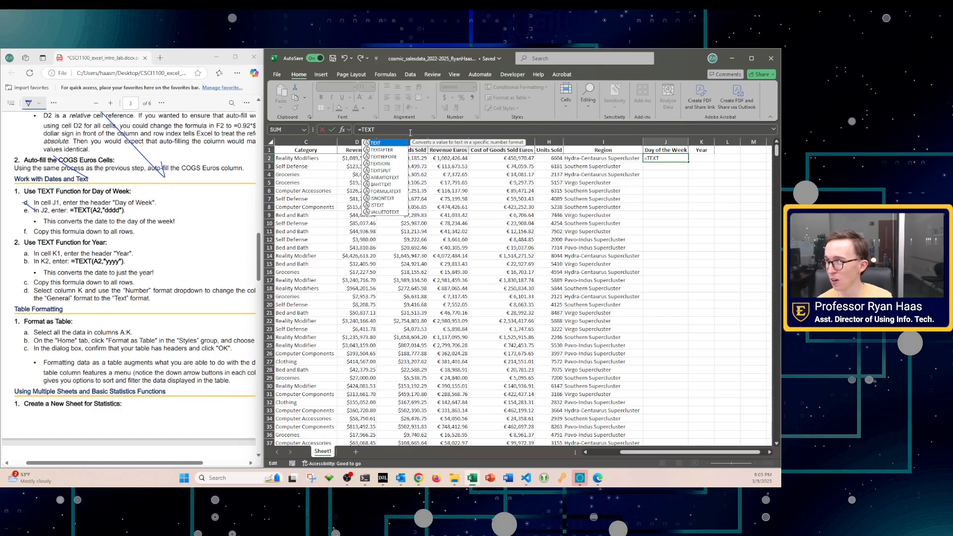
key(ctrl+a)
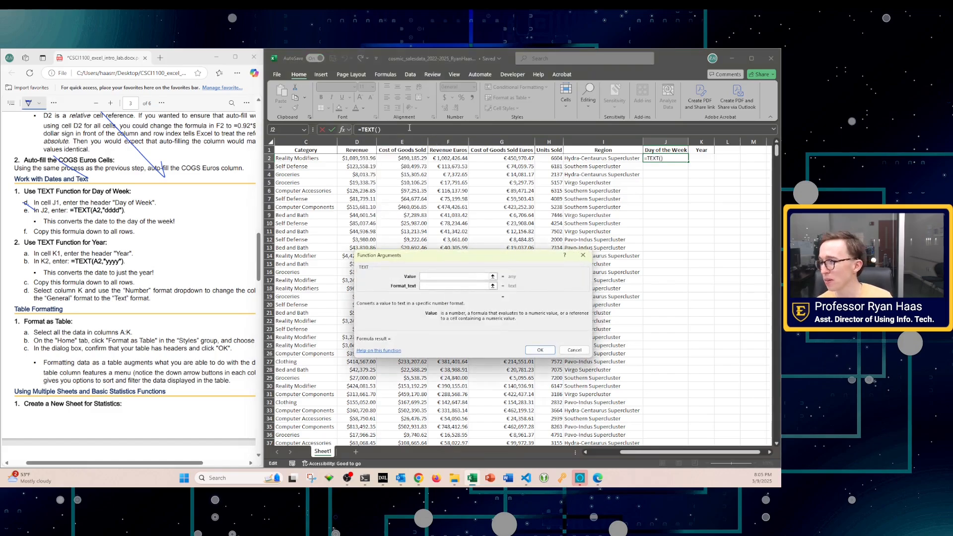
click(582, 257)
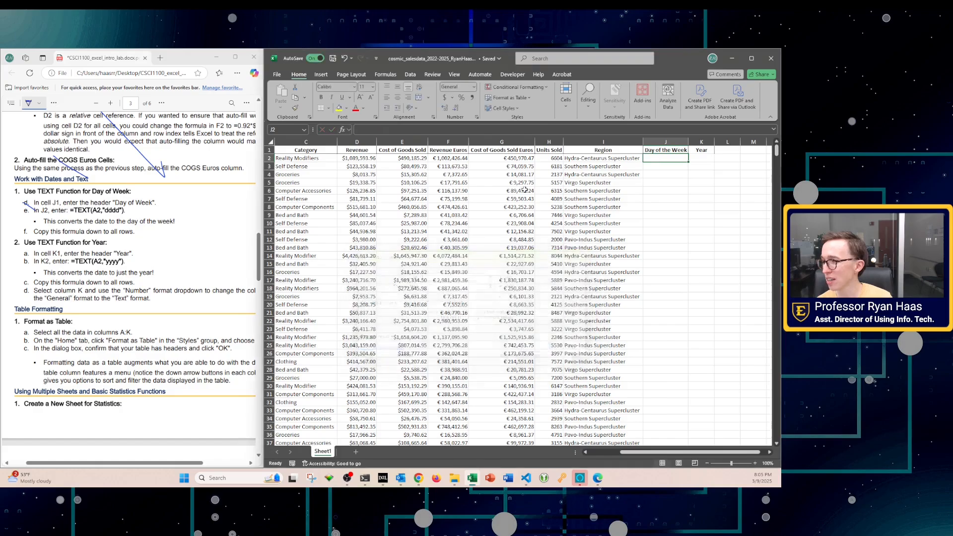
click(385, 129)
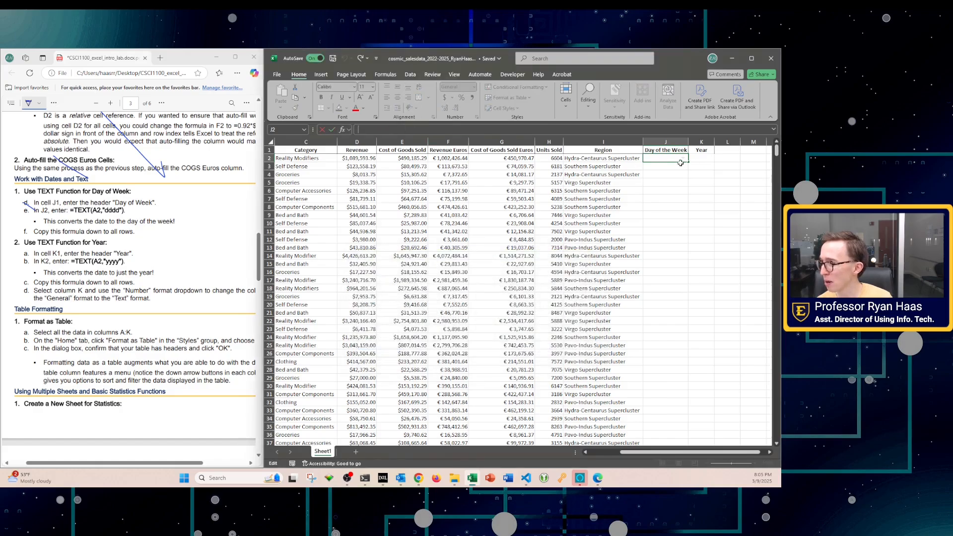
click(683, 288)
Step: Open the Insert Function dialog for cell J2 and look through its most recently used functions and category choices
click(667, 160)
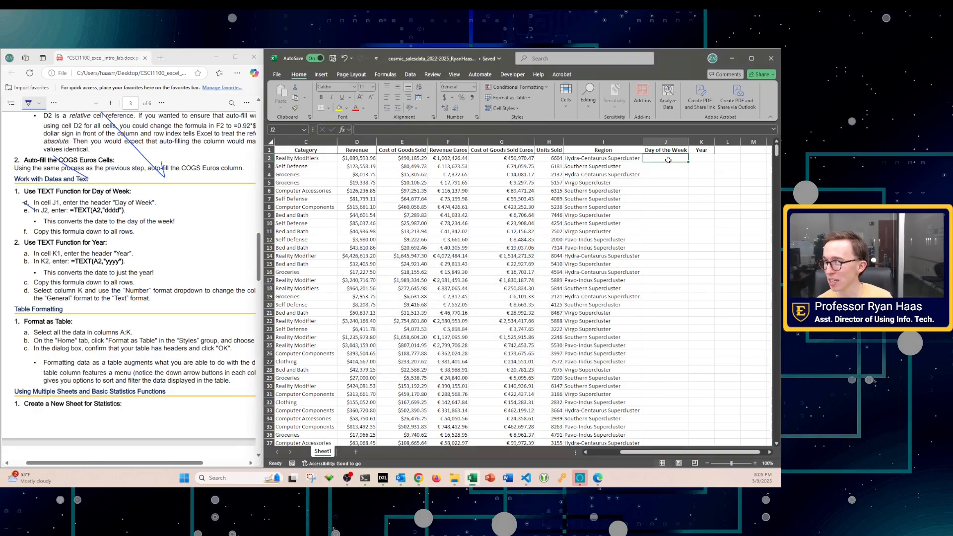
click(321, 75)
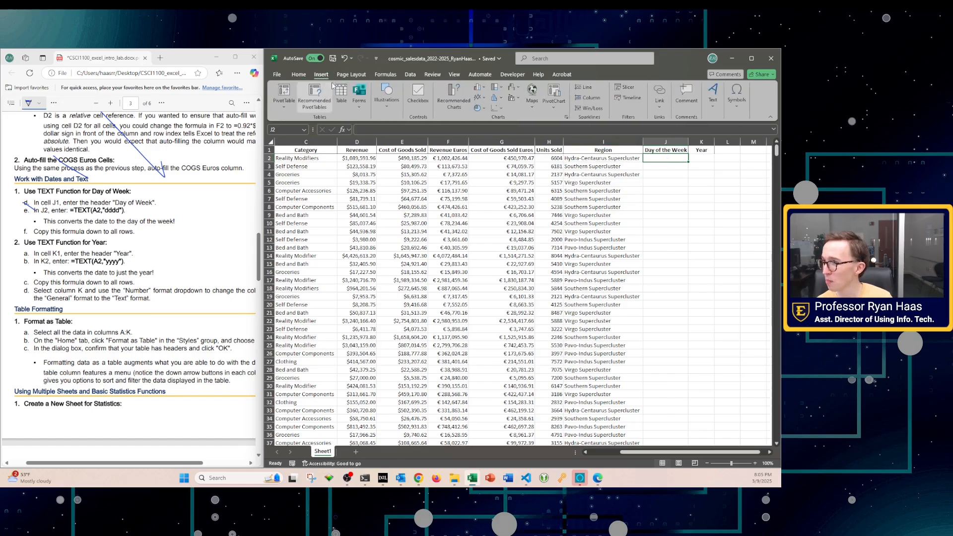
click(385, 75)
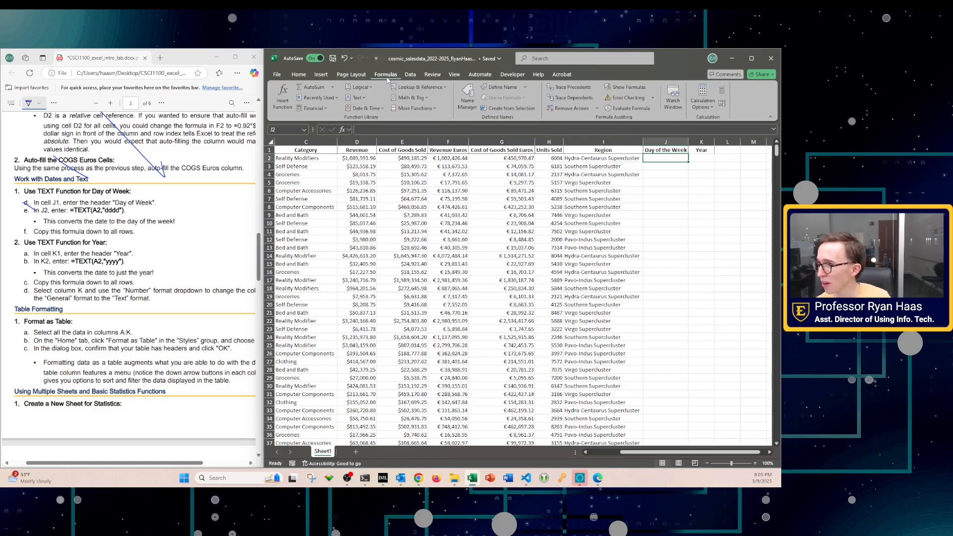
click(281, 99)
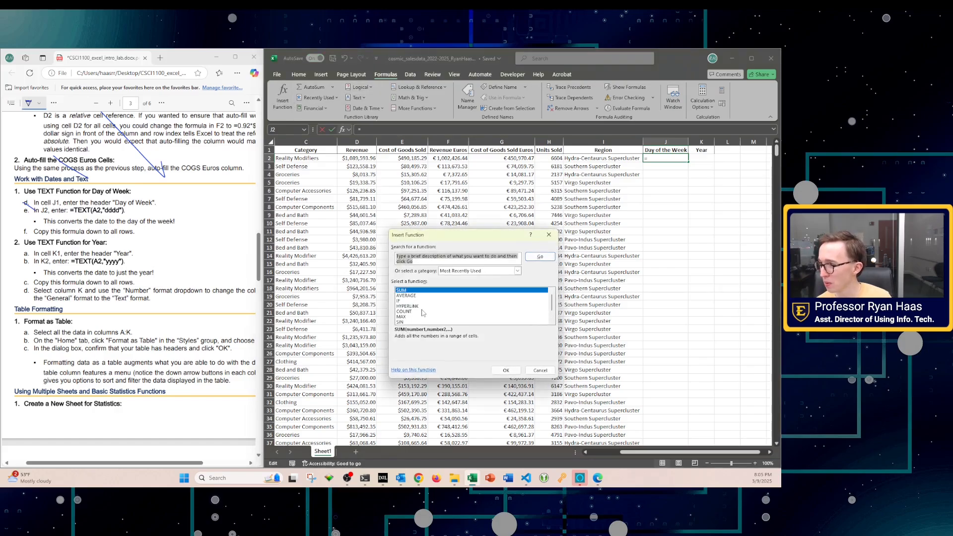
scroll(422, 312, down, 1)
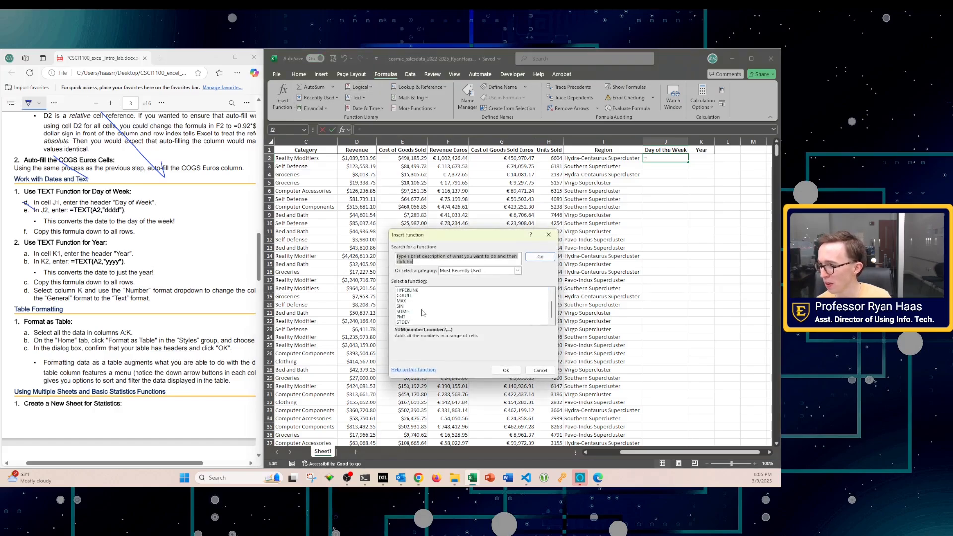
click(464, 270)
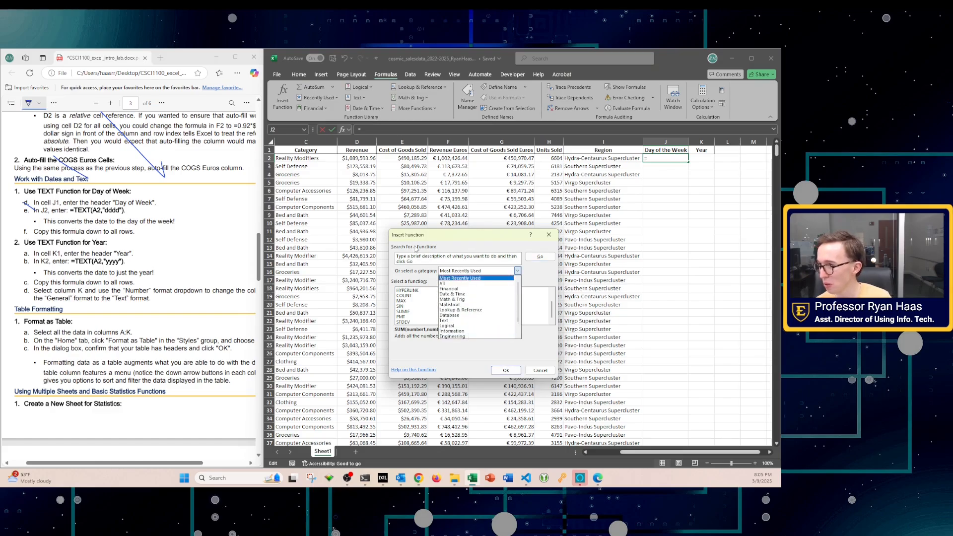
click(459, 278)
Step: Search the available functions for "text" and insert the TEXT function in cell J2
click(410, 260)
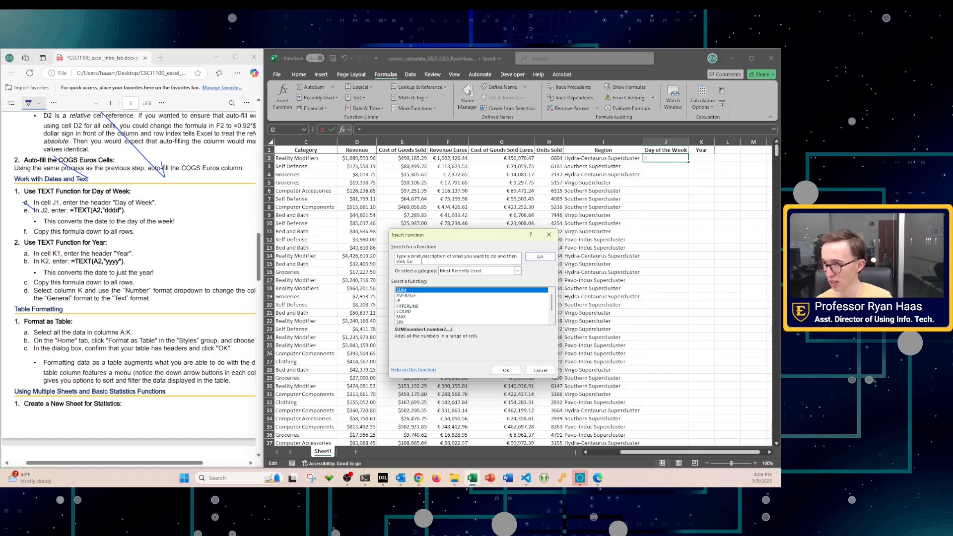
drag(421, 261, 392, 250)
key(BackSpace)
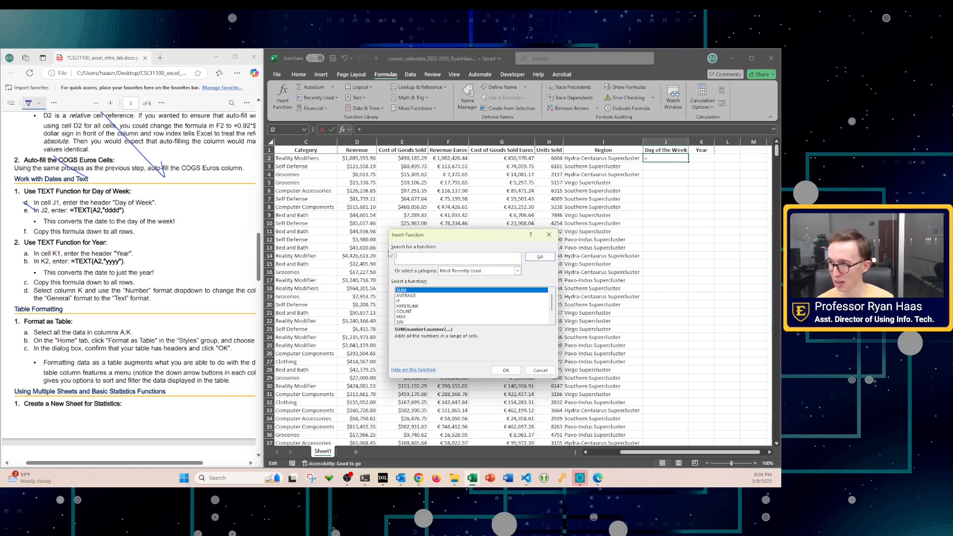
text(tes)
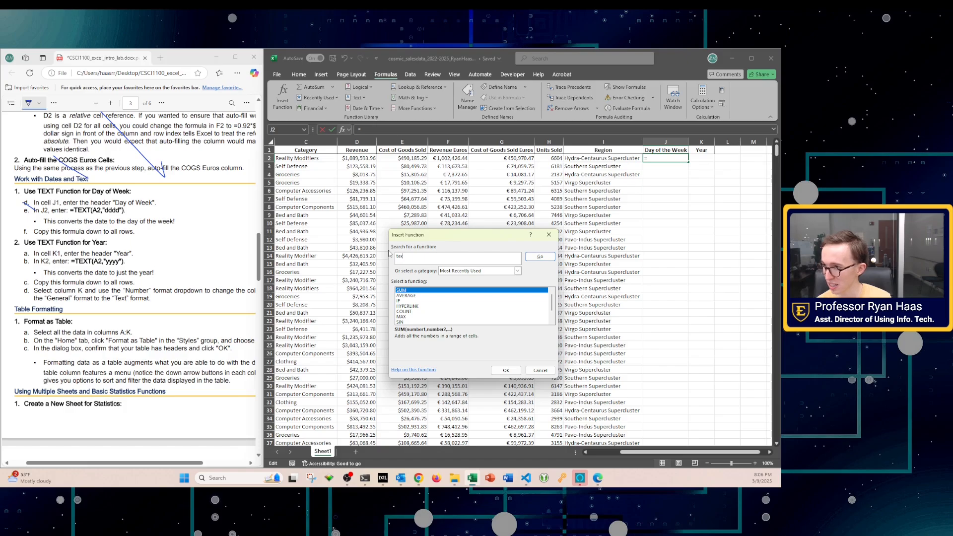
text(t)
key(Return)
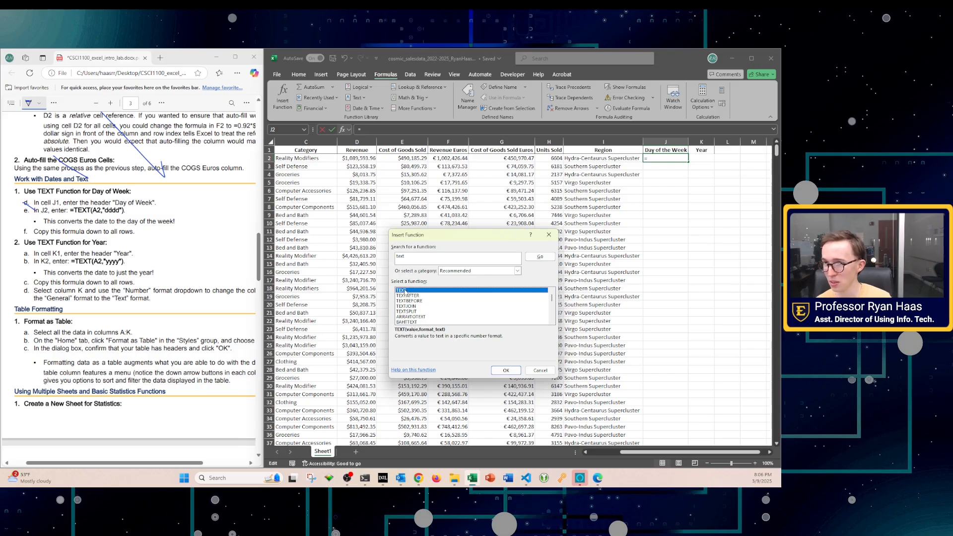
click(498, 370)
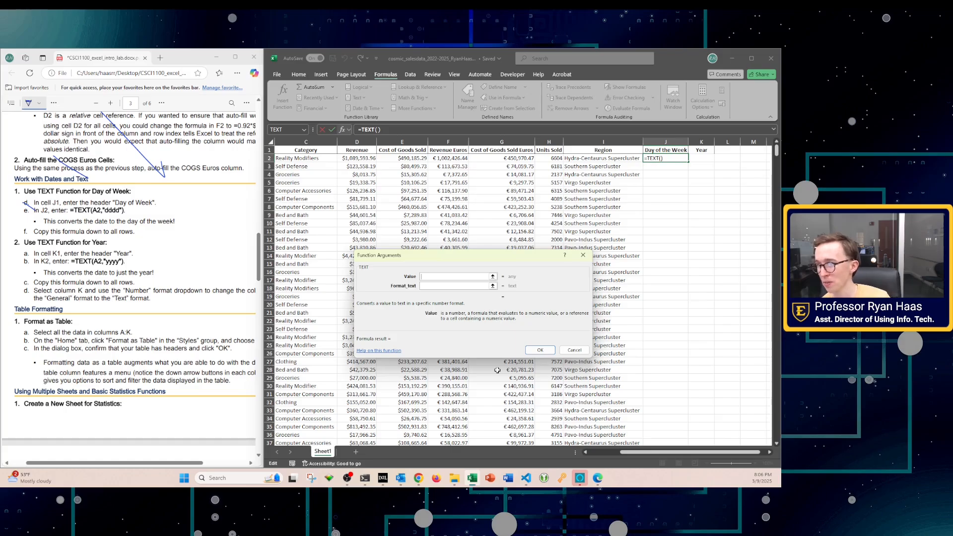
Step: Review the TEXT function's argument descriptions and set Value to A2 and Format_text to "dddd"
click(429, 278)
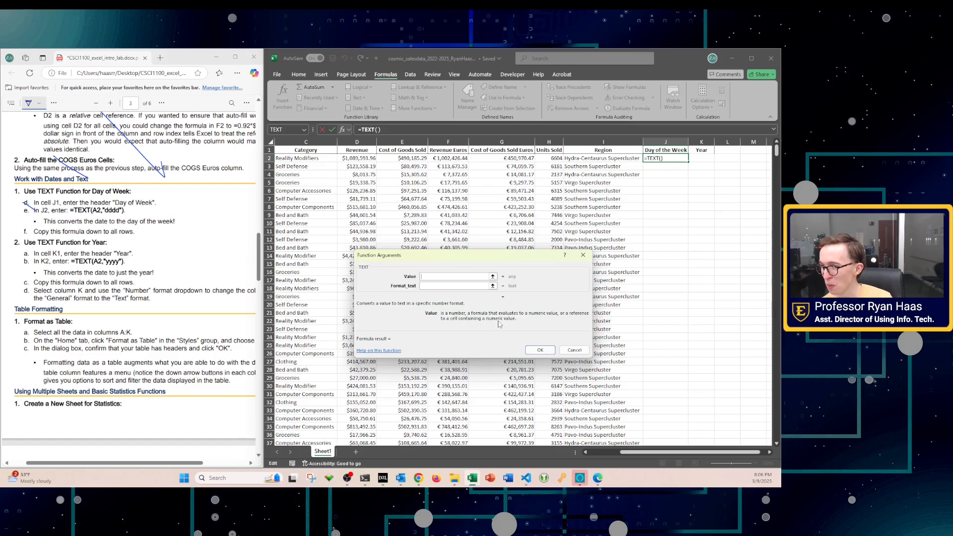
click(439, 287)
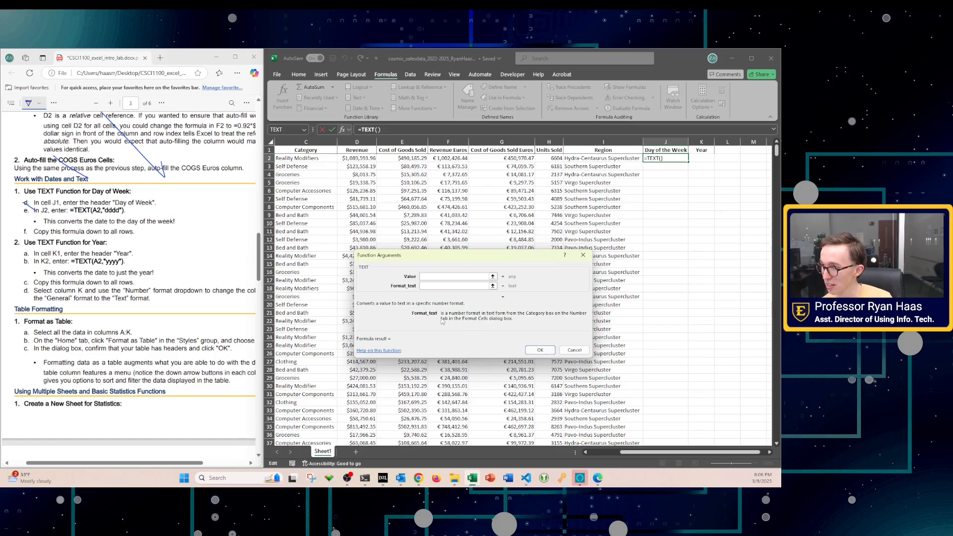
click(433, 278)
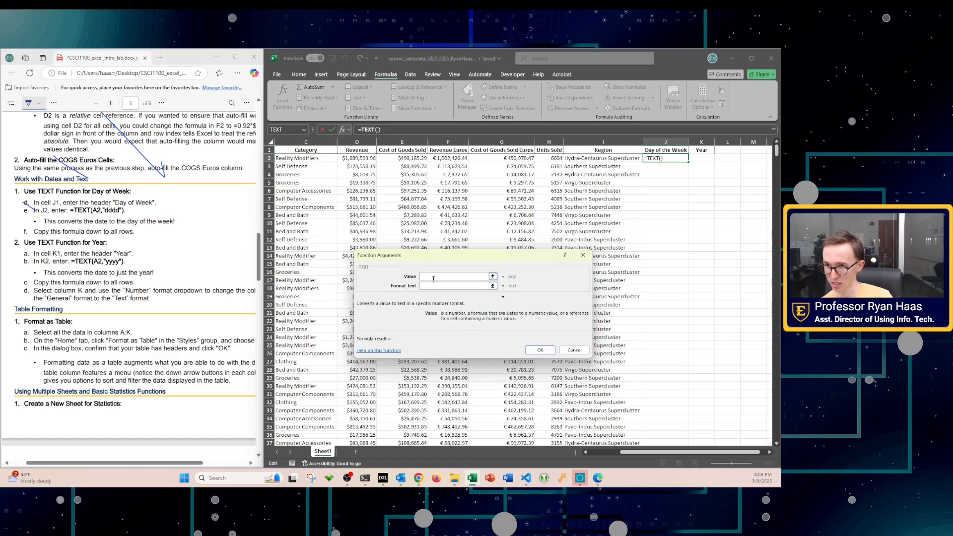
text(A)
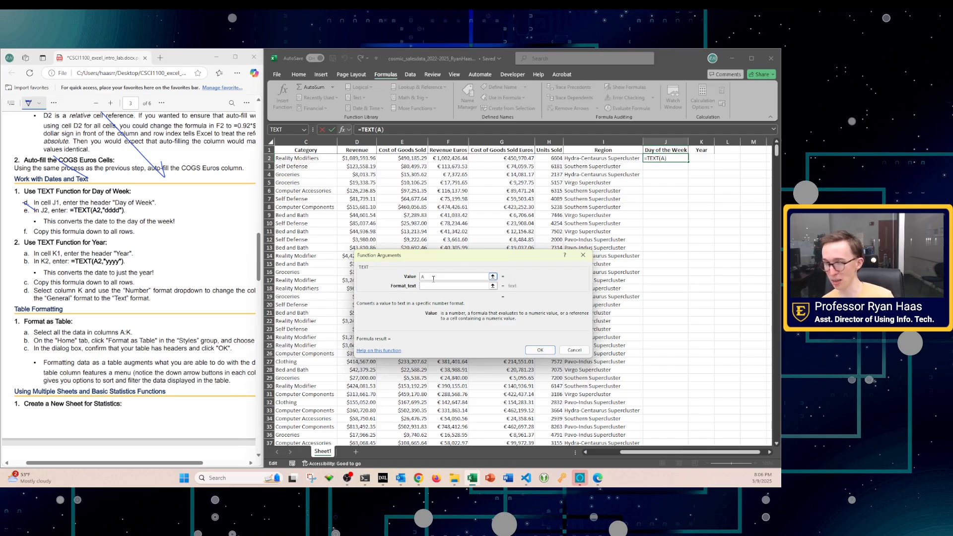
text(2)
key(Tab)
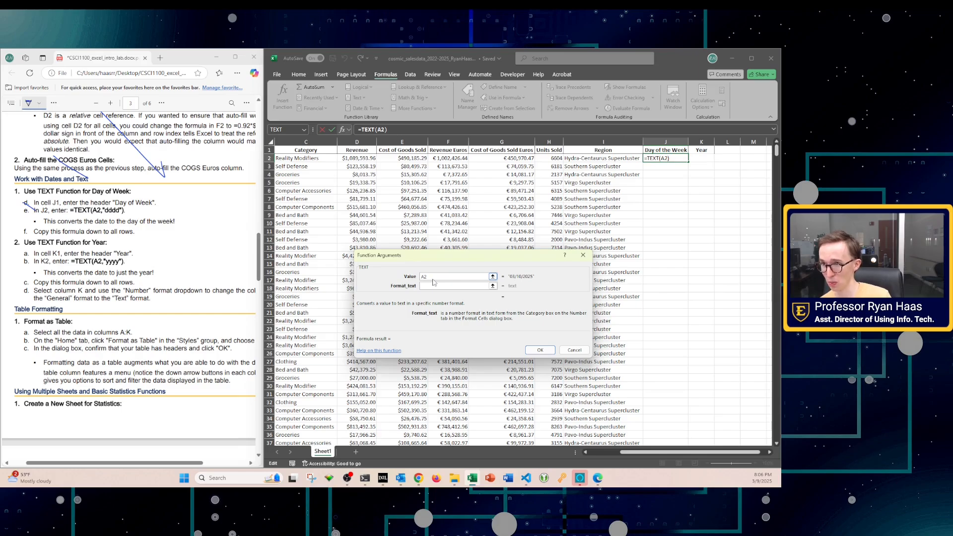
text(")
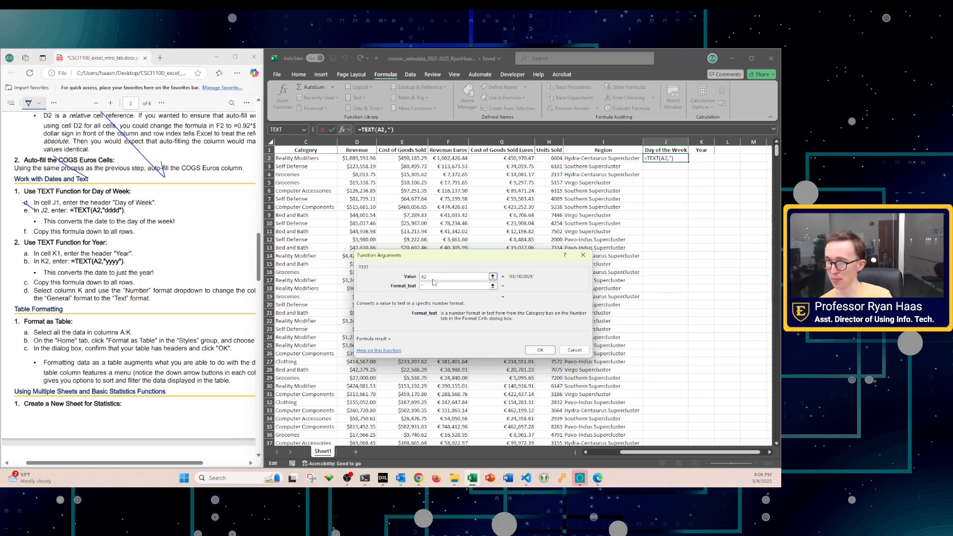
key(BackSpace)
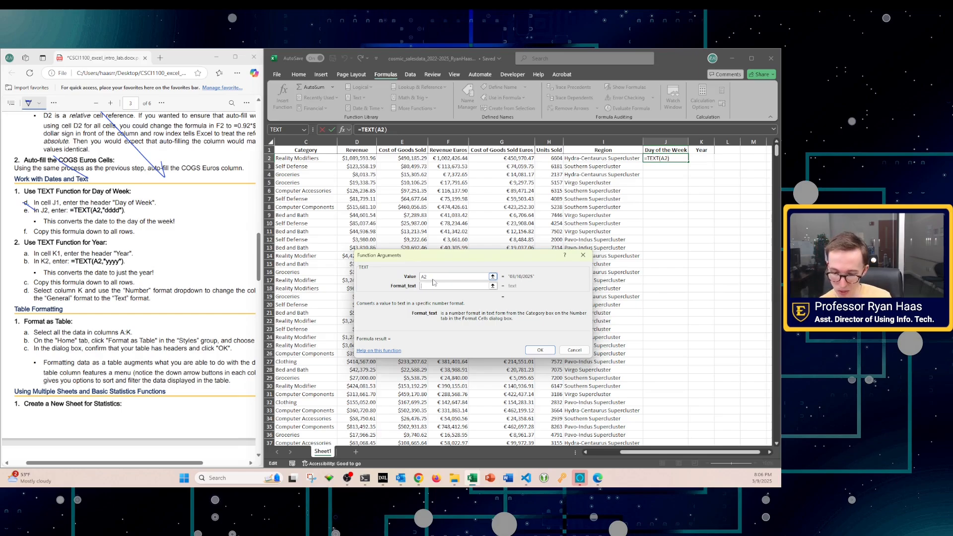
text("dddd)
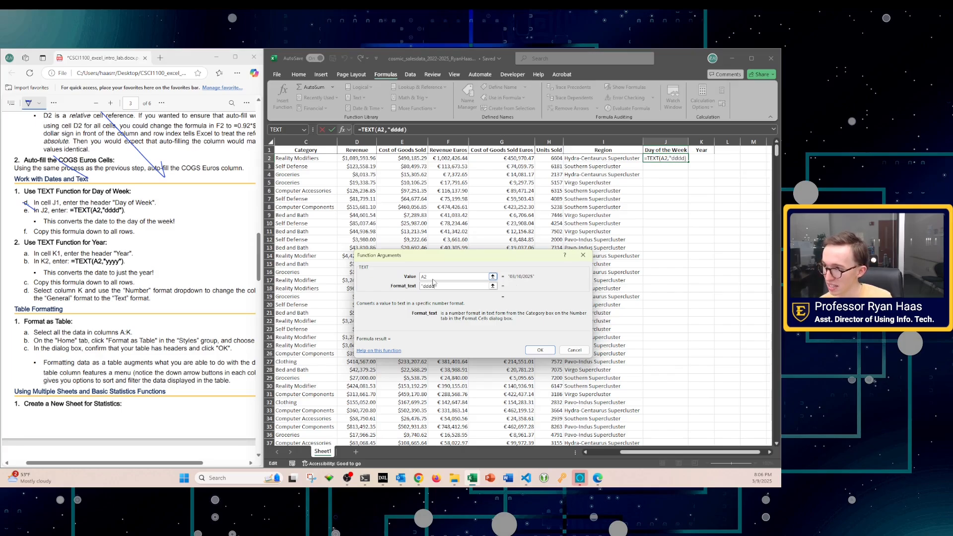
text(")
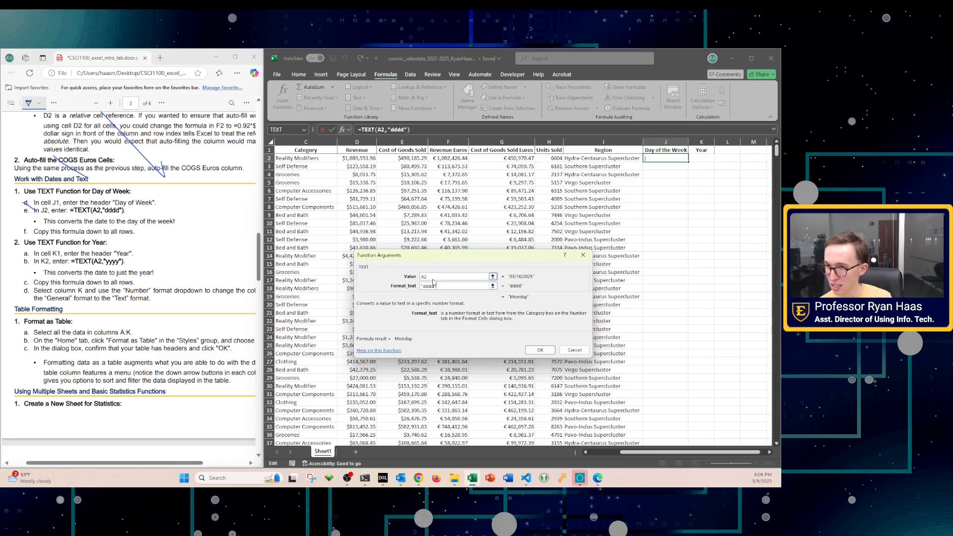
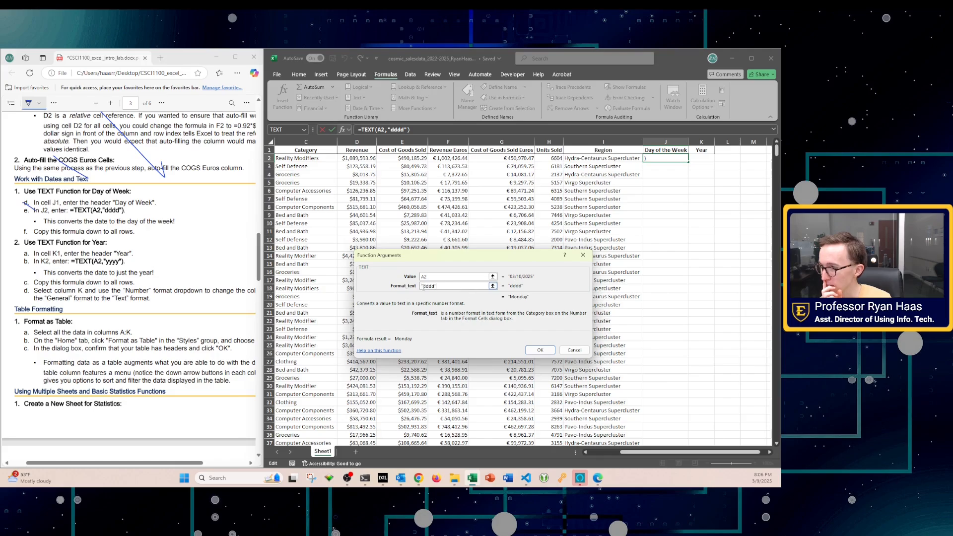
Step: Try the shorter code "dd" as the TEXT function's Format_text and restore it to "dddd"
double_click(433, 287)
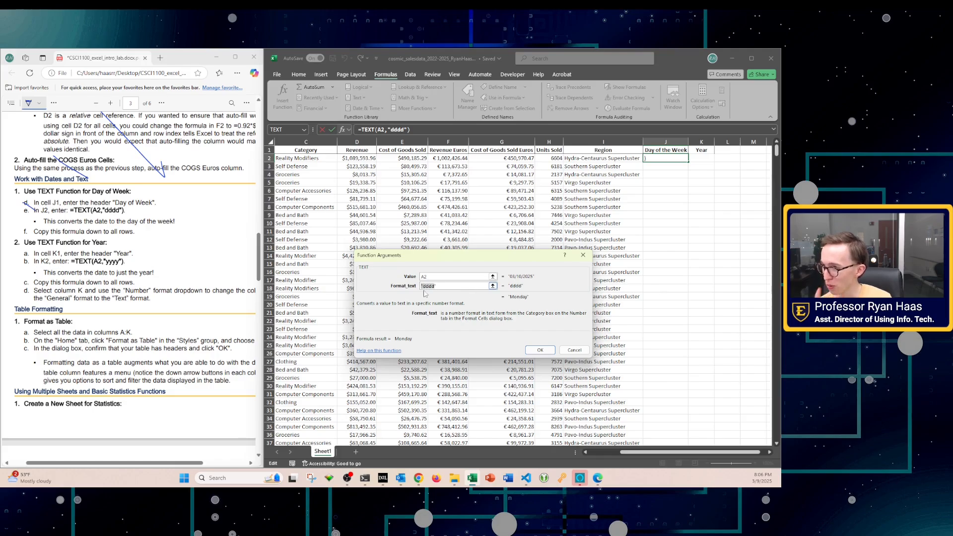
text(ddd)
key(BackSpace)
key(BackSpace)
key(BackSpace)
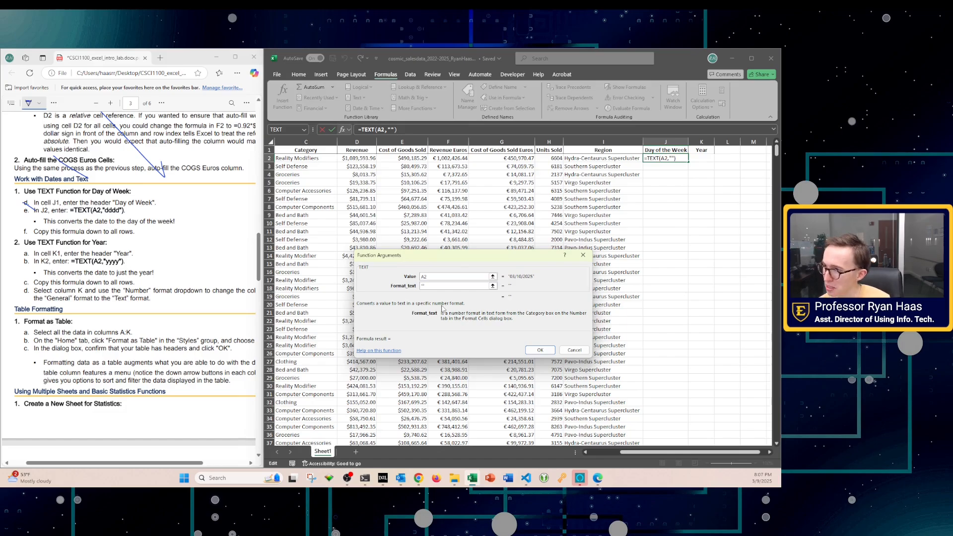
text(dd)
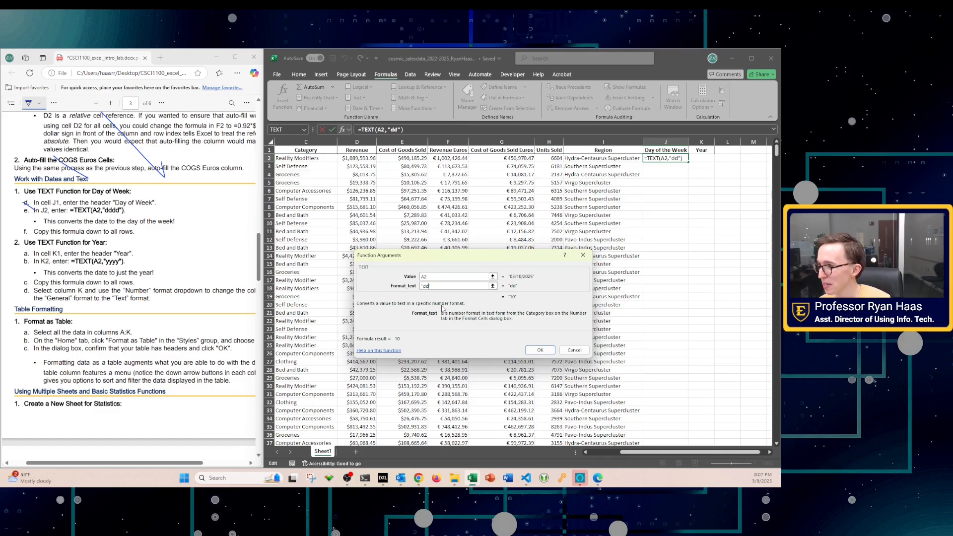
key(BackSpace)
key(BackSpace)
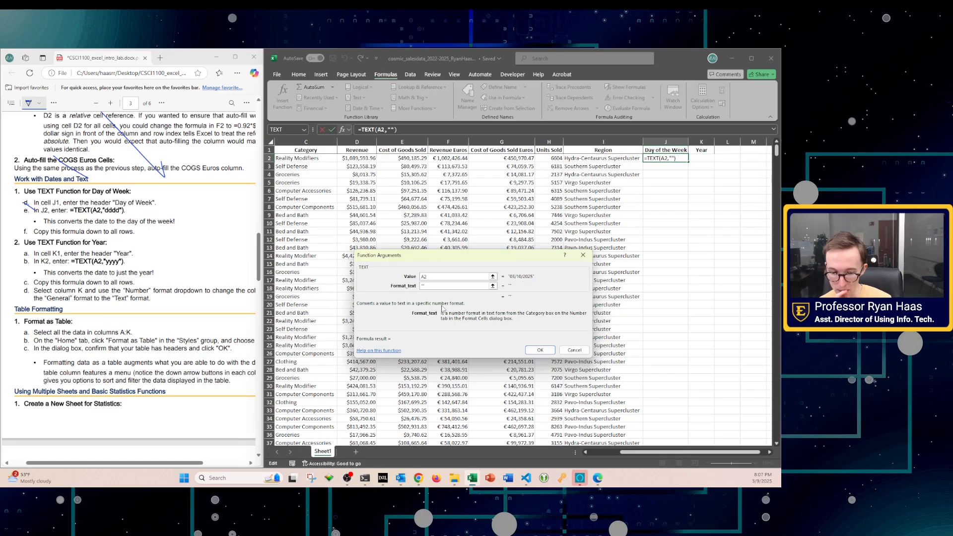
text(dd)
text(d)
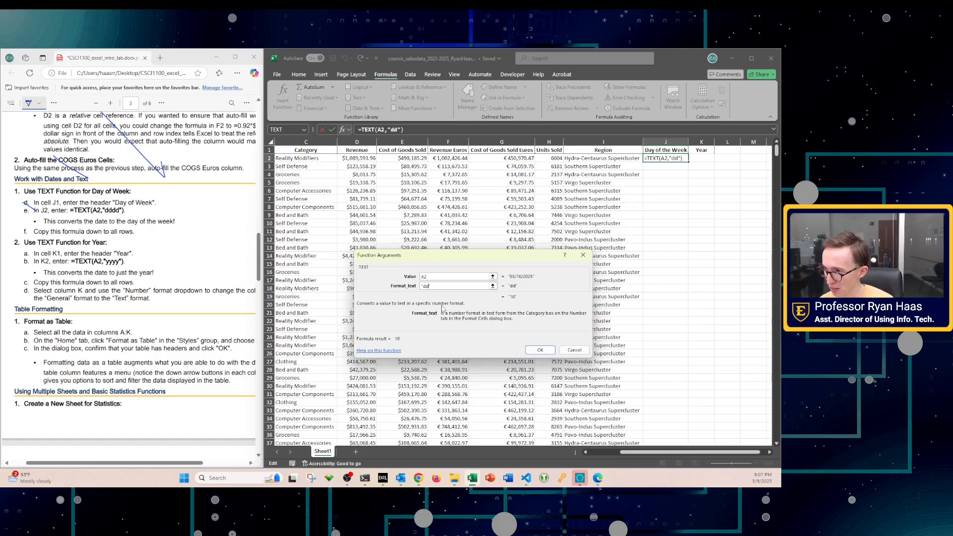
text(d)
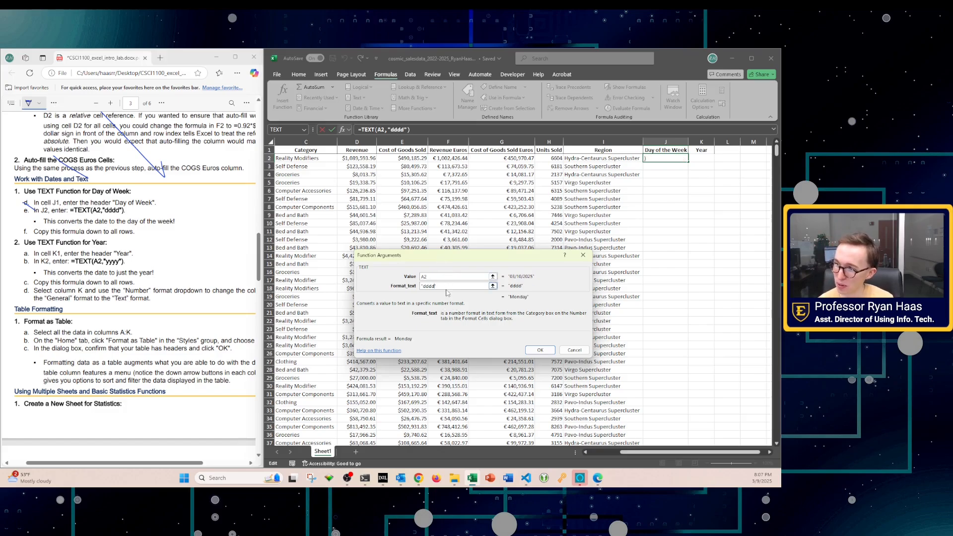
double_click(445, 285)
click(428, 286)
drag(436, 286, 421, 286)
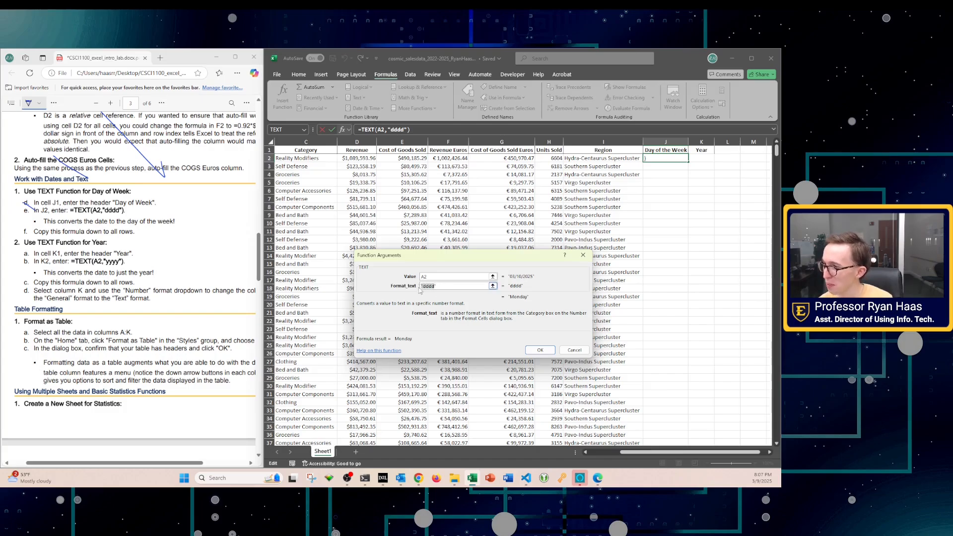
click(450, 286)
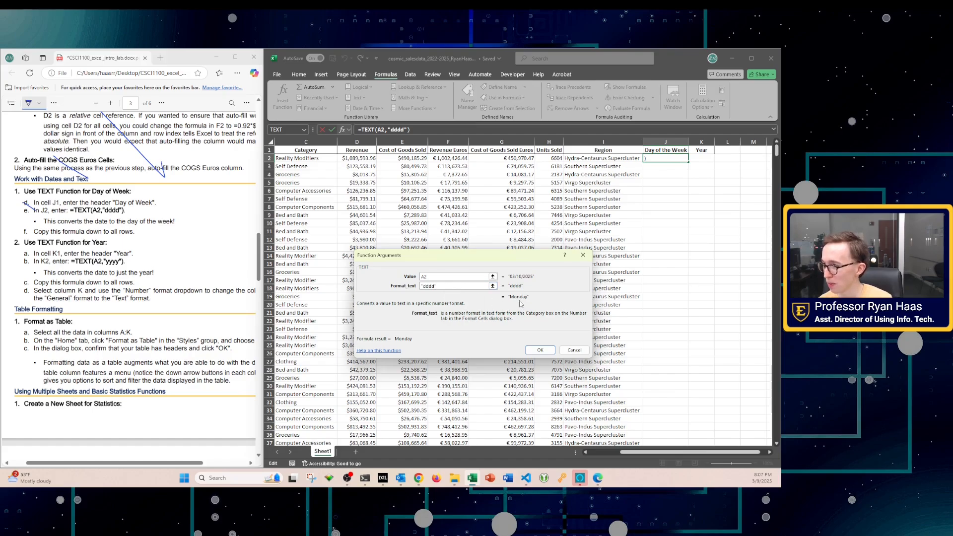
Step: Confirm the TEXT function in J2 and fill it down the Day of the Week column for all data rows
click(540, 351)
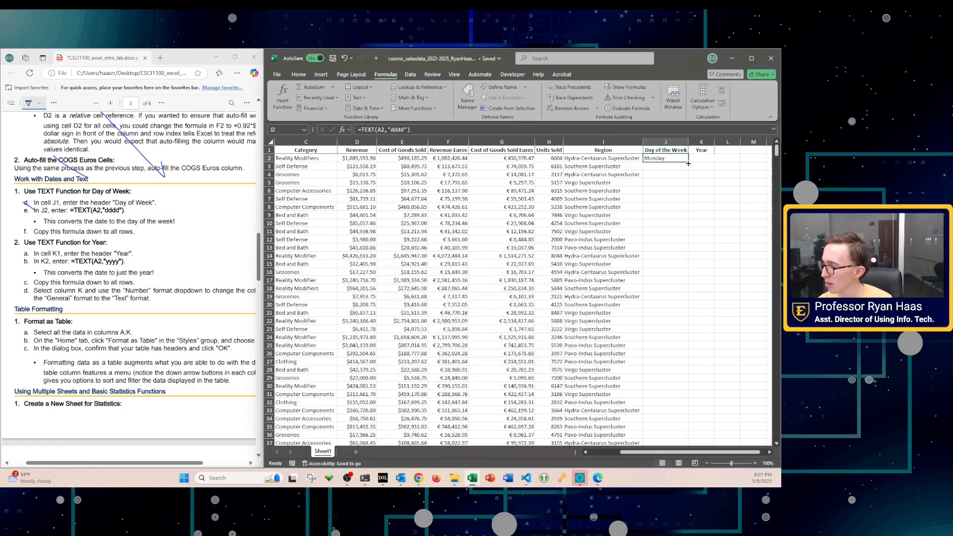
drag(688, 163, 688, 163)
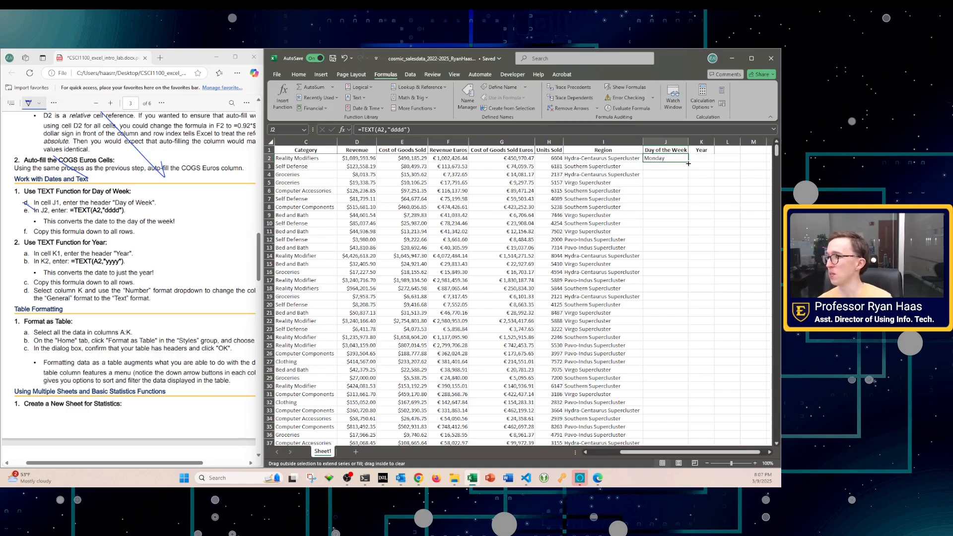
drag(688, 164, 688, 163)
double_click(688, 161)
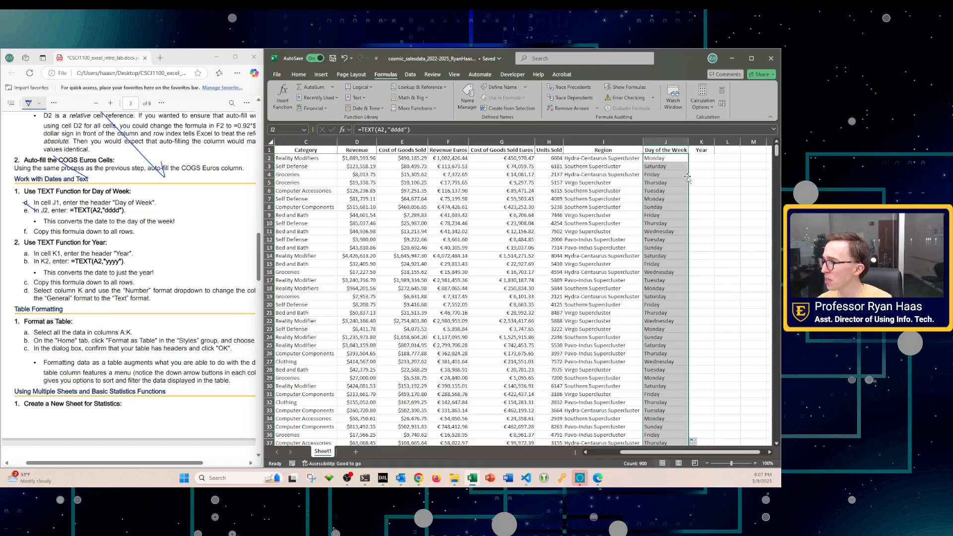
Step: Copy the formula text =TEXT(A2,"dddd") from J2 and paste it into cell K2 under Year
click(408, 126)
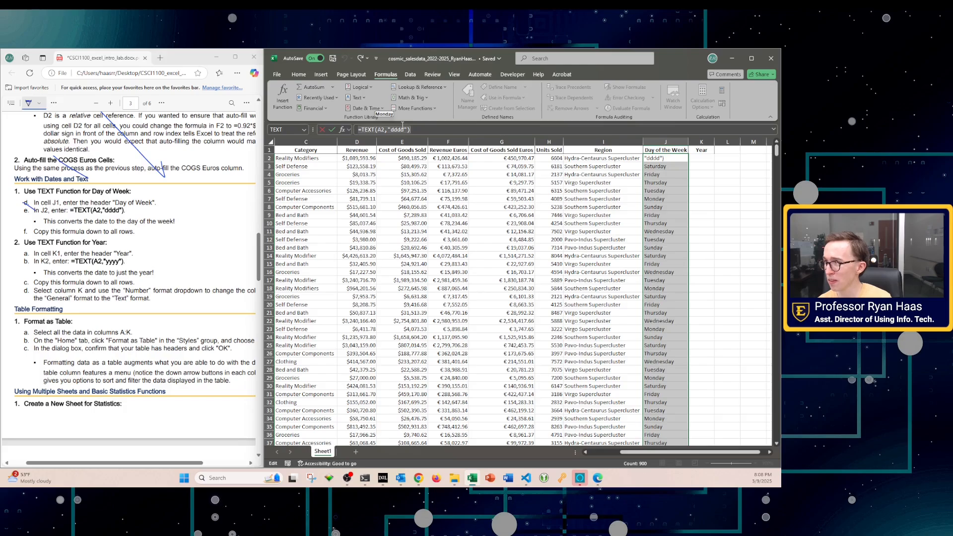
right_click(402, 129)
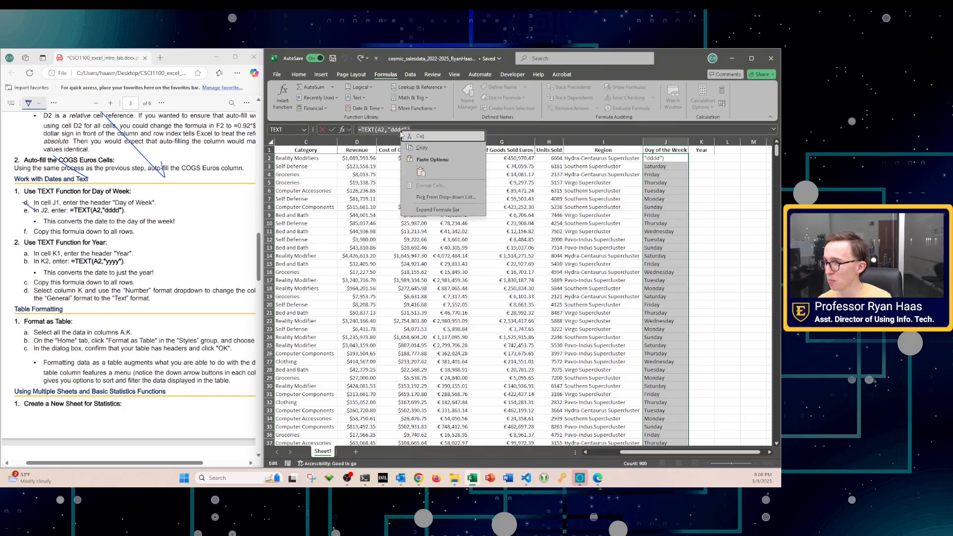
click(422, 149)
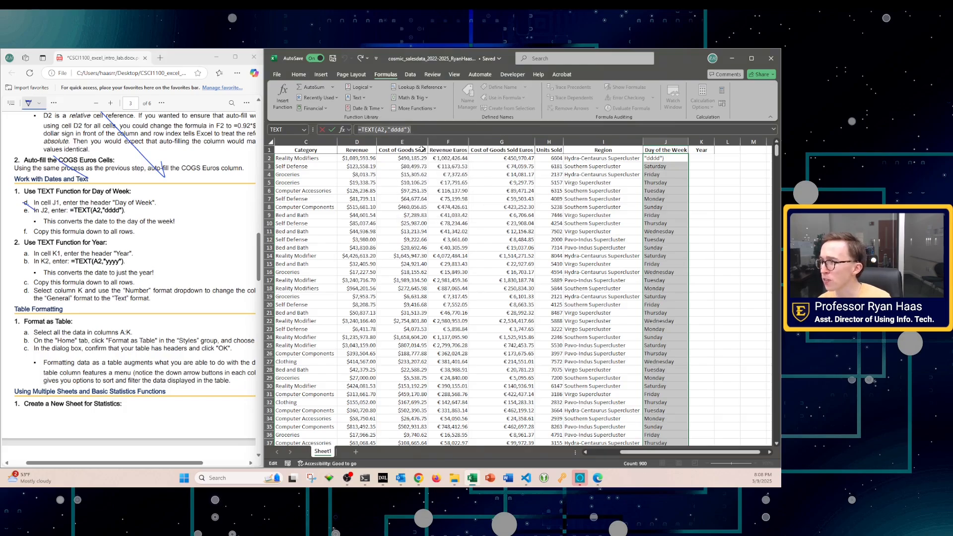
text(=)
click(701, 158)
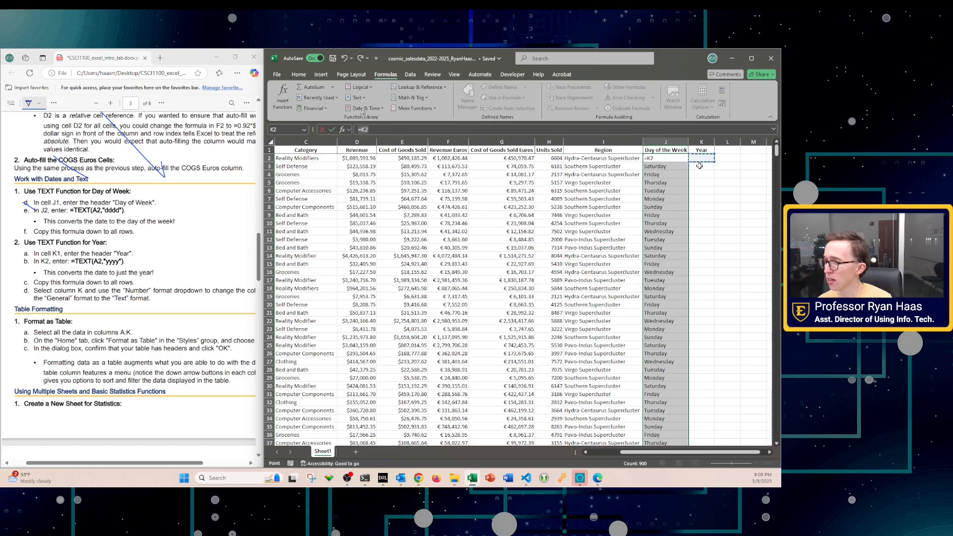
key(Escape)
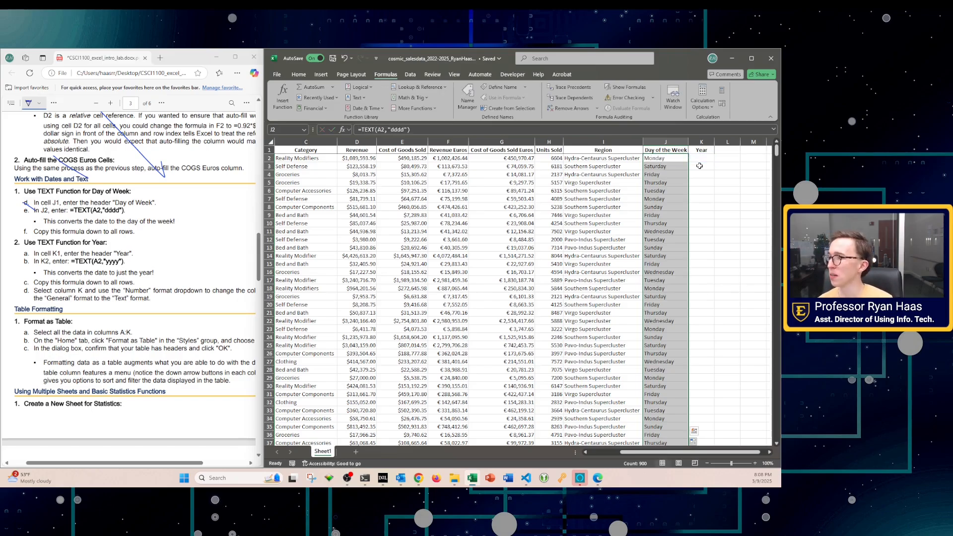
click(708, 157)
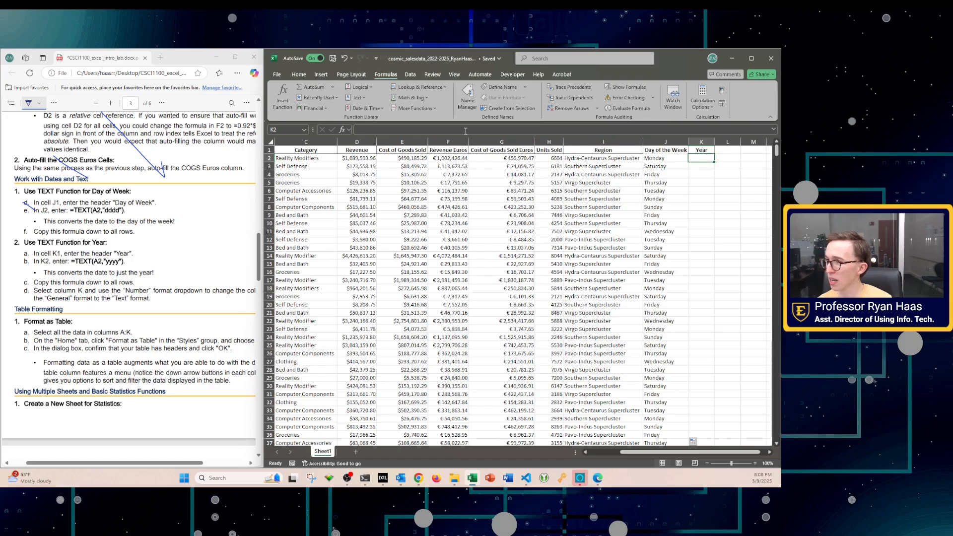
click(411, 129)
key(ctrl+v)
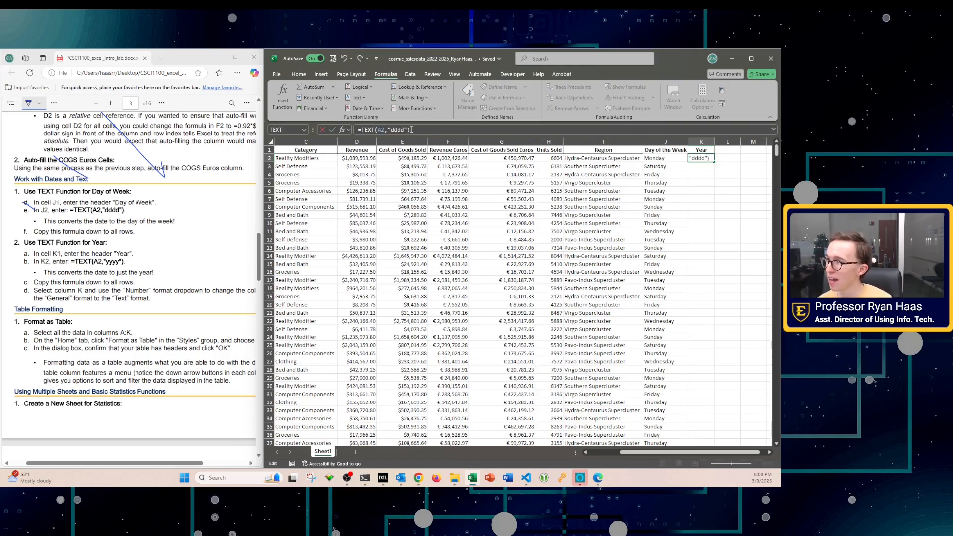
Step: Change the format code in K2's formula to "yyyy" and fill the formula down the Year column
click(386, 130)
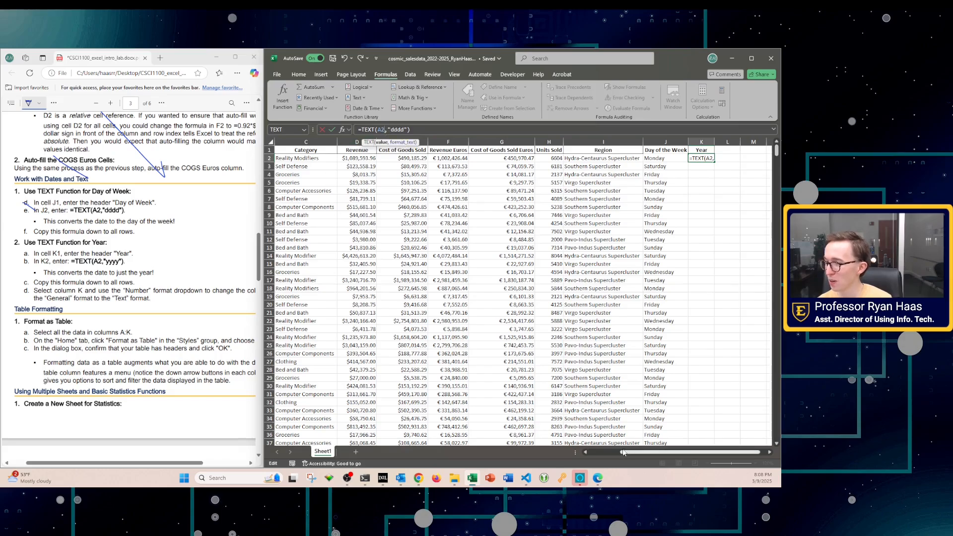
drag(626, 453, 594, 452)
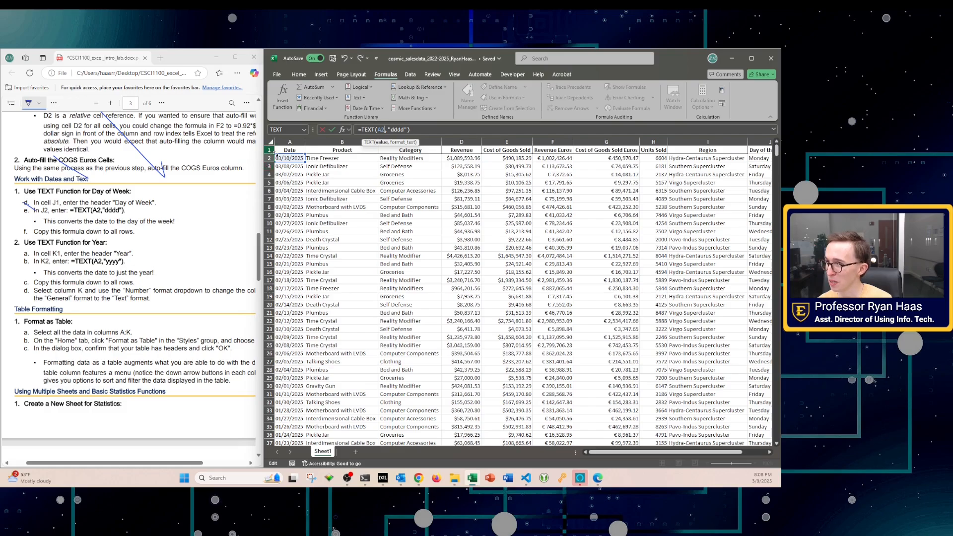
click(397, 128)
key(BackSpace)
key(BackSpace)
key(BackSpace)
key(BackSpace)
key(BackSpace)
key(BackSpace)
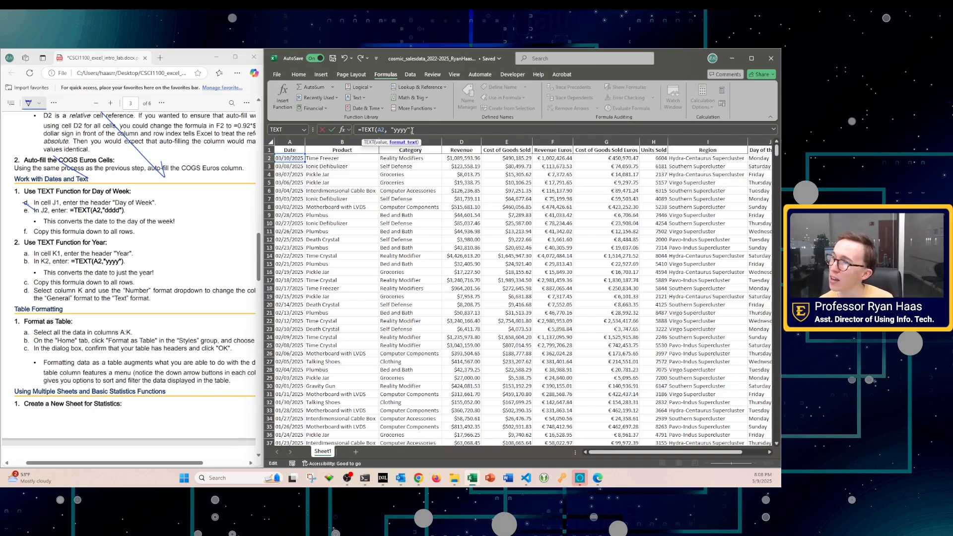
key(Return)
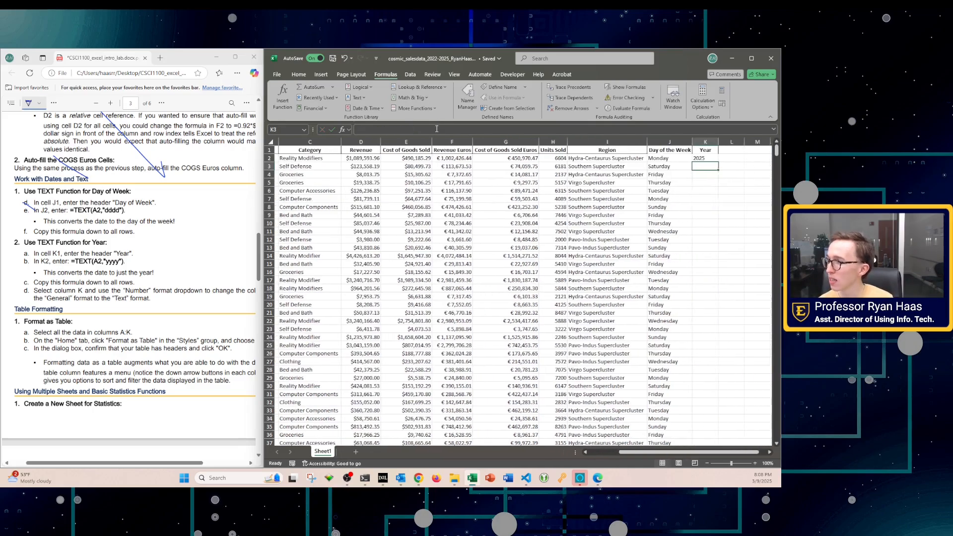
click(703, 158)
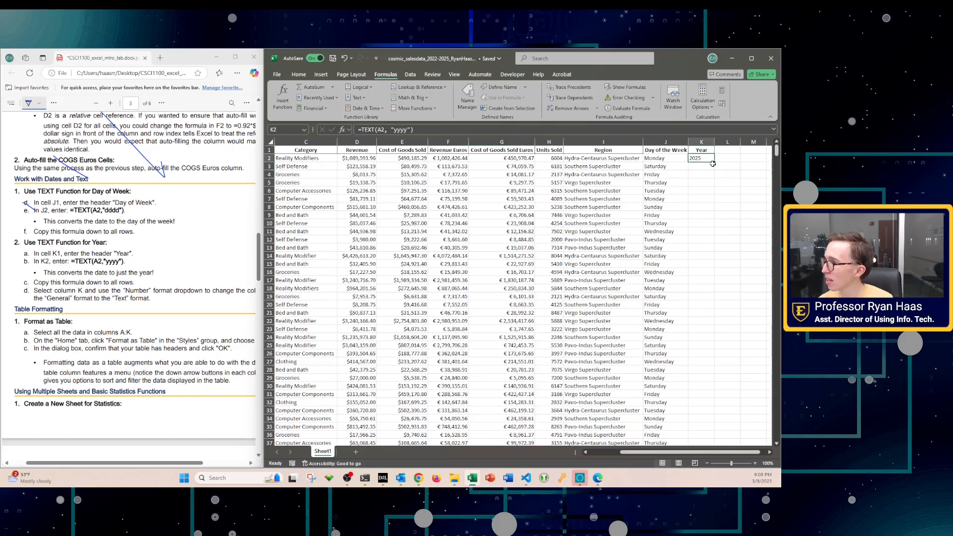
double_click(713, 161)
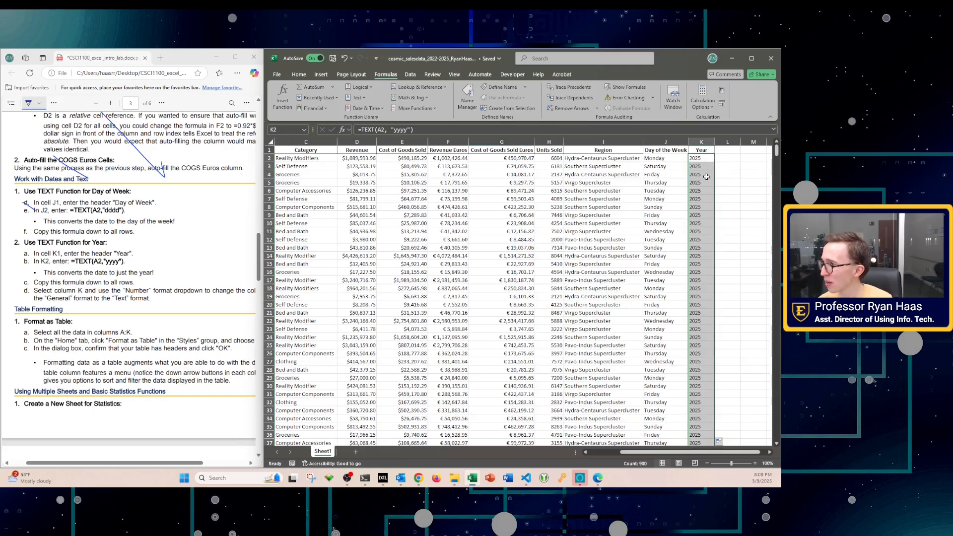
Step: Compare the filled Year values around row 280 with their dates in column A, and recheck the first data row
drag(777, 152, 777, 239)
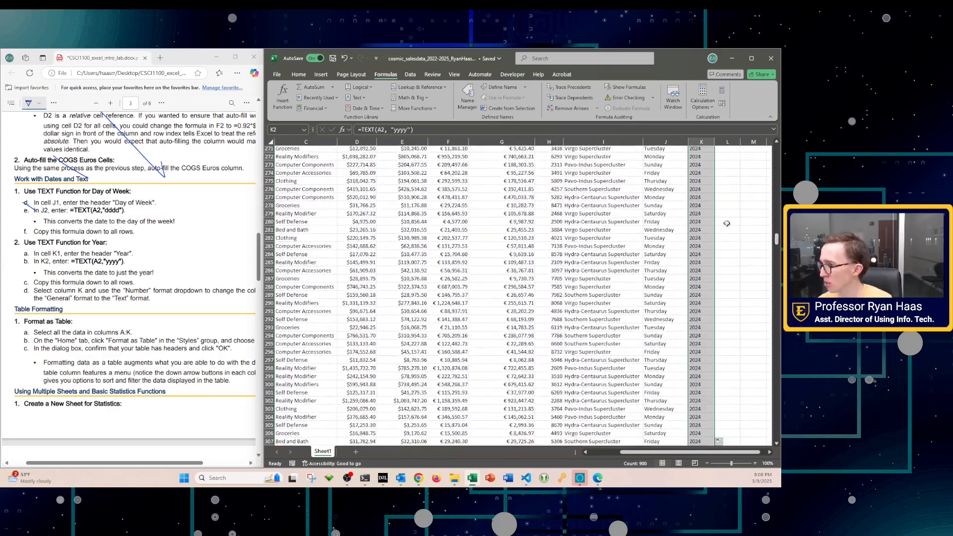
click(695, 221)
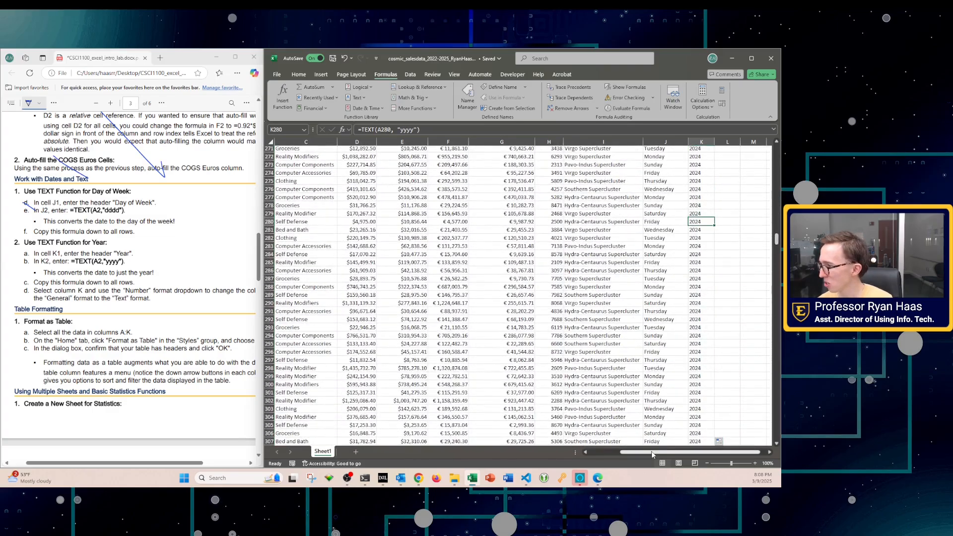
drag(645, 452, 557, 458)
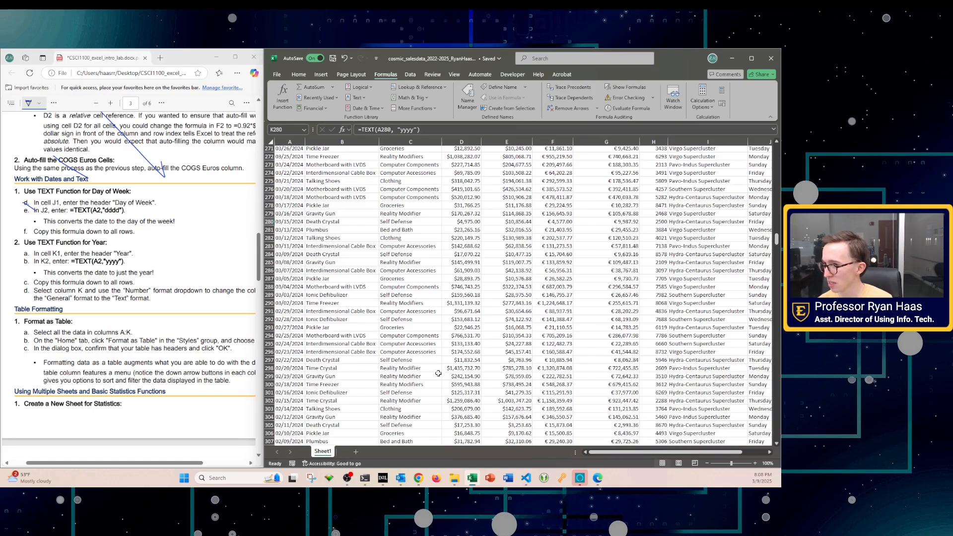
drag(631, 452, 662, 453)
click(769, 239)
drag(776, 242, 776, 148)
click(725, 431)
click(729, 158)
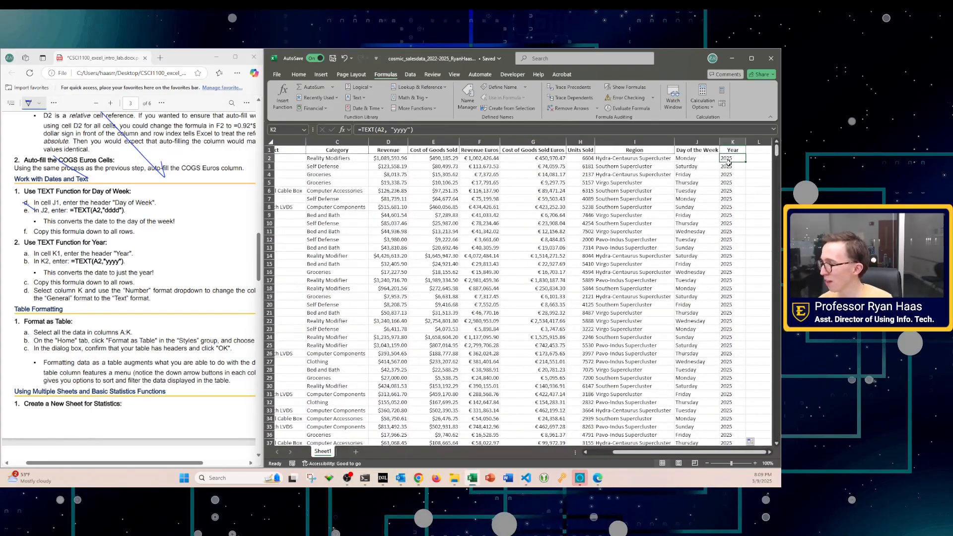
drag(721, 453, 646, 460)
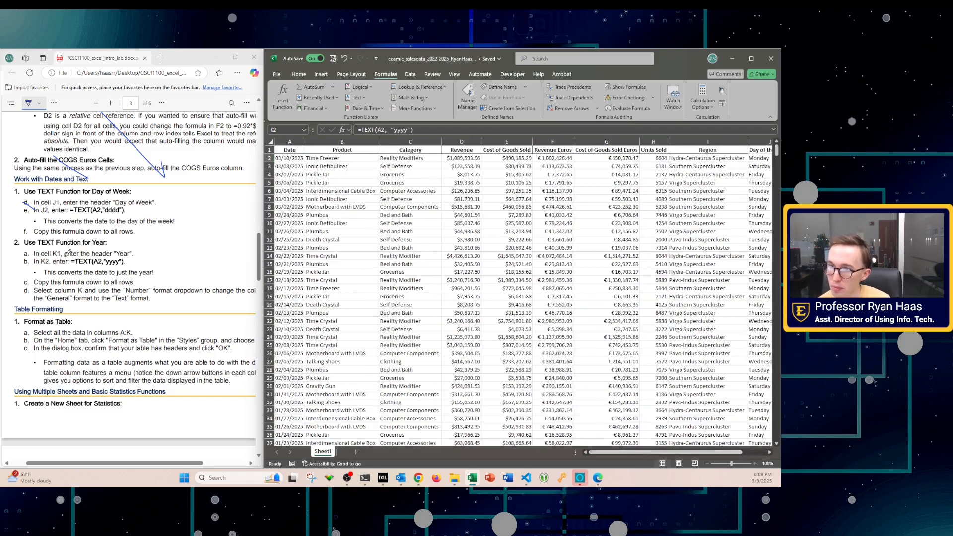
Step: Draw a pen stroke through the completed "Use TEXT Function for Year" instructions in the PDF
drag(60, 217, 113, 272)
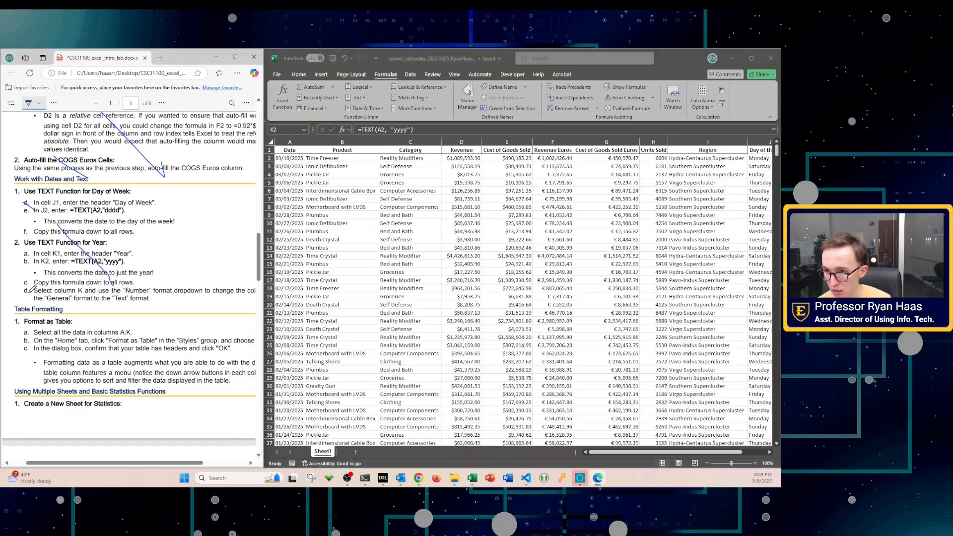
Step: Select the entire Year column K and set its number format category to Text
click(706, 454)
drag(724, 451, 752, 455)
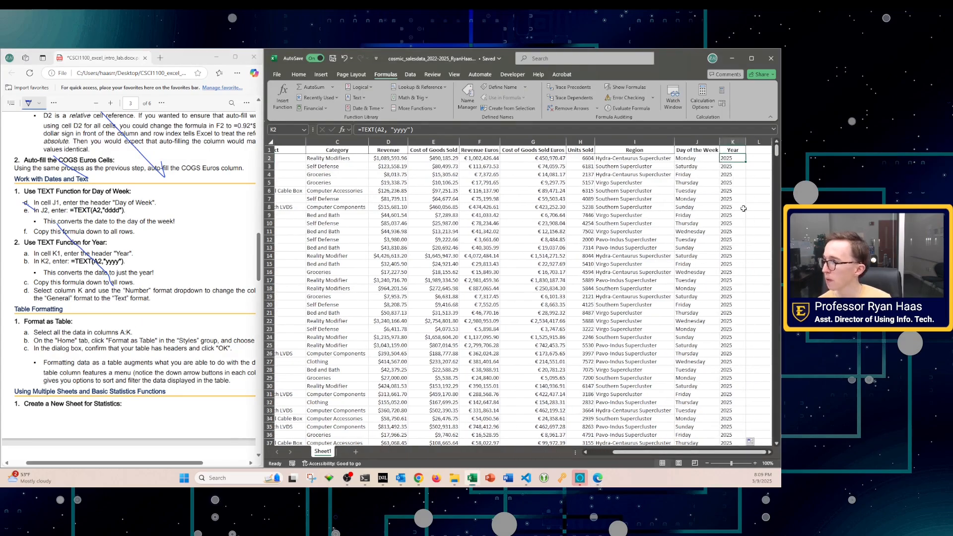
click(736, 140)
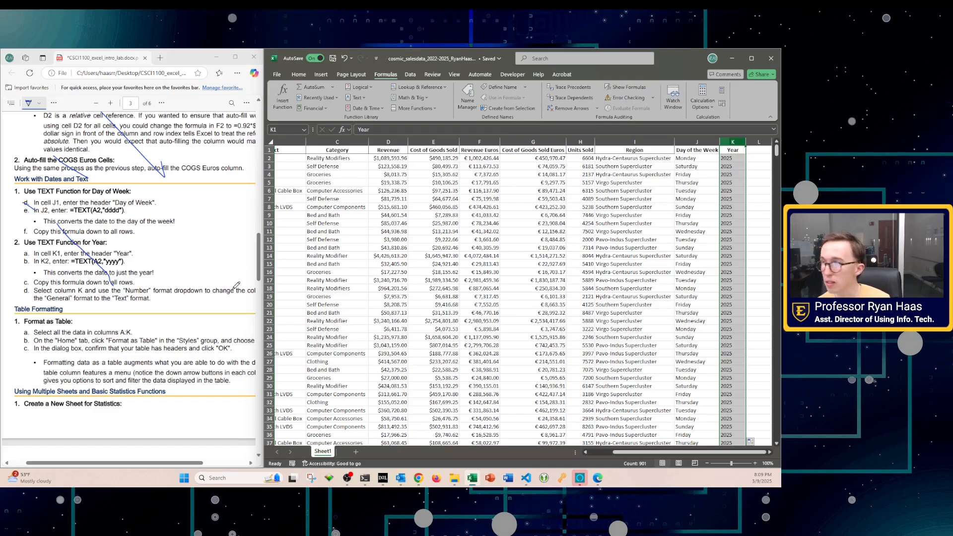
key(ctrl+1)
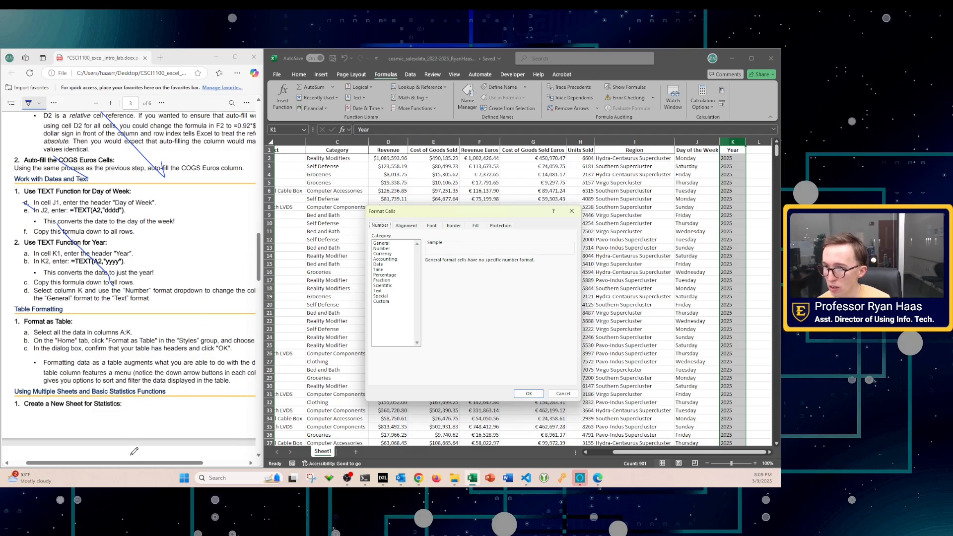
drag(144, 463, 153, 470)
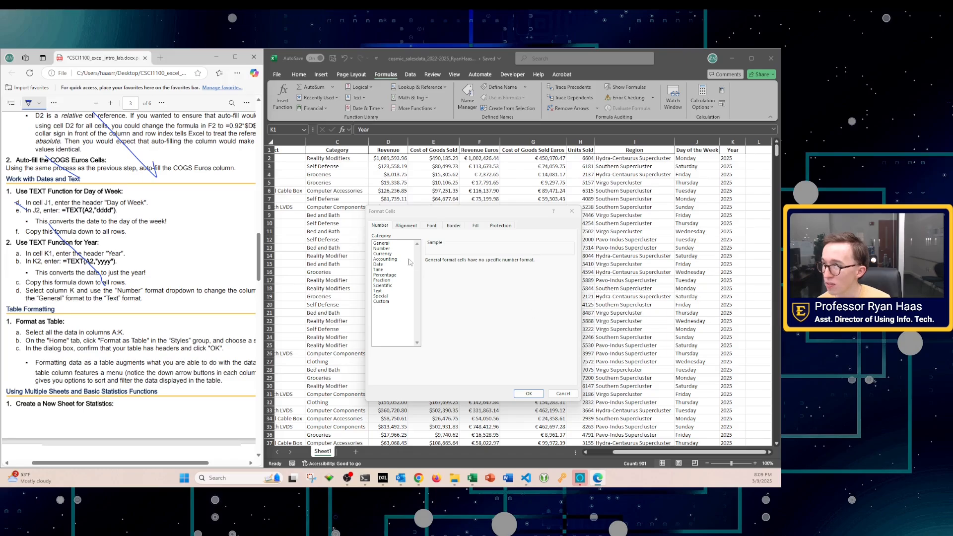
click(389, 249)
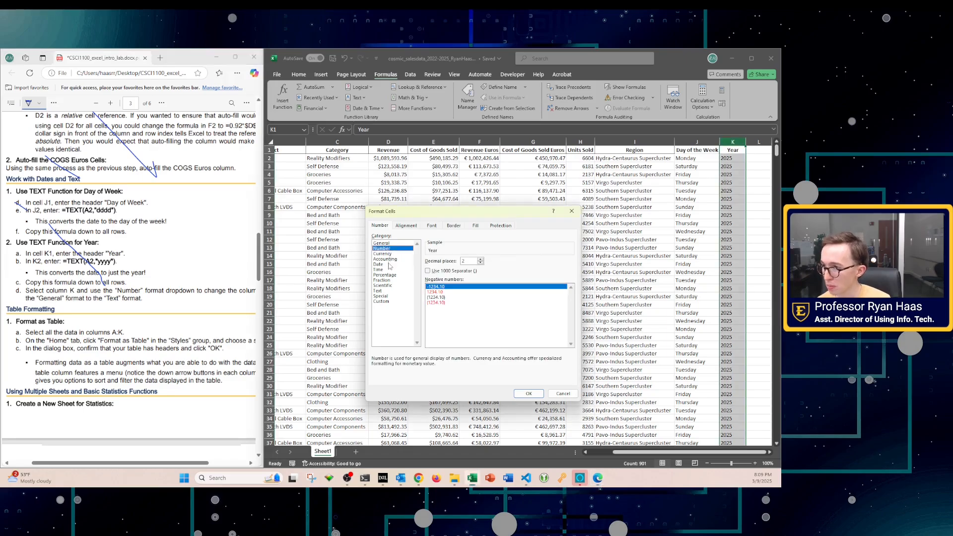
click(381, 290)
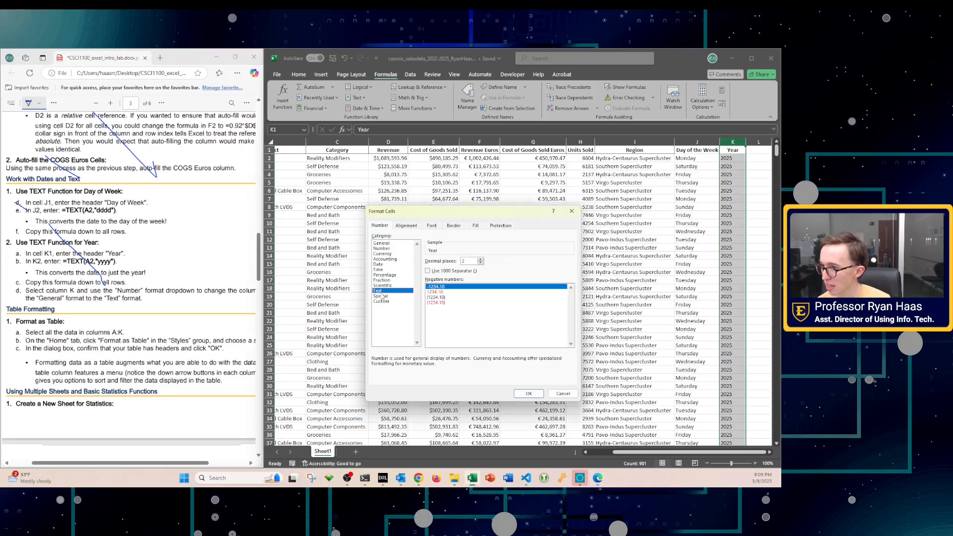
click(528, 394)
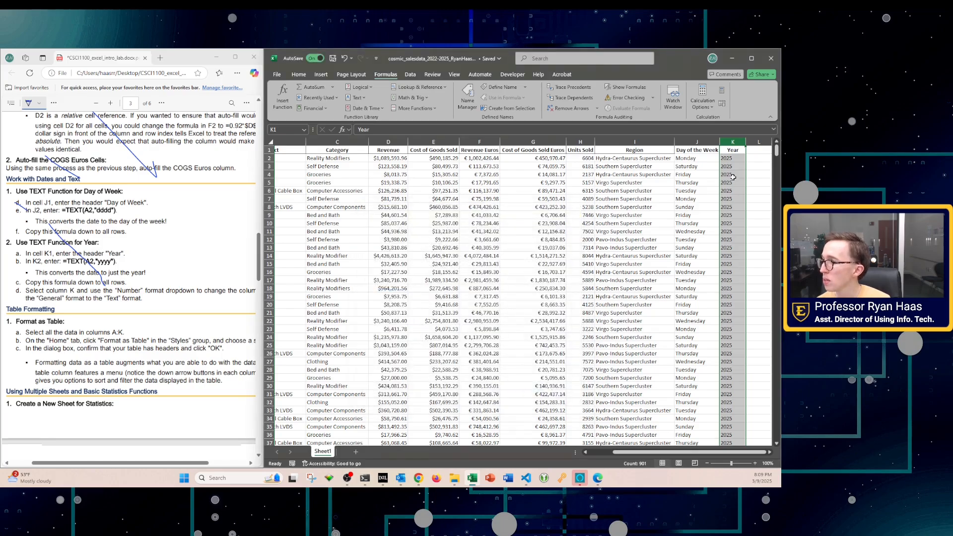
Step: Check the Year column's formulas and values after formatting, and read on to the Table Formatting instructions in the PDF
click(731, 158)
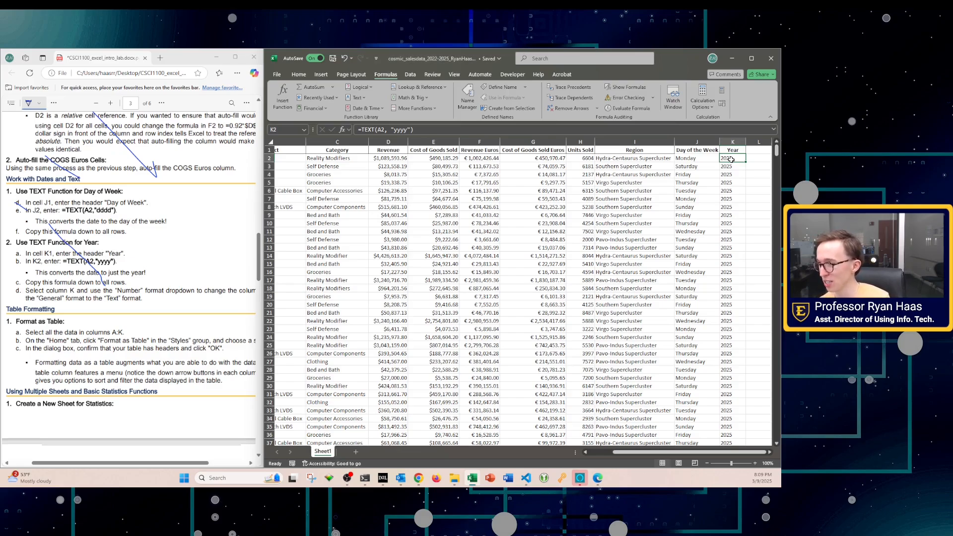
click(733, 182)
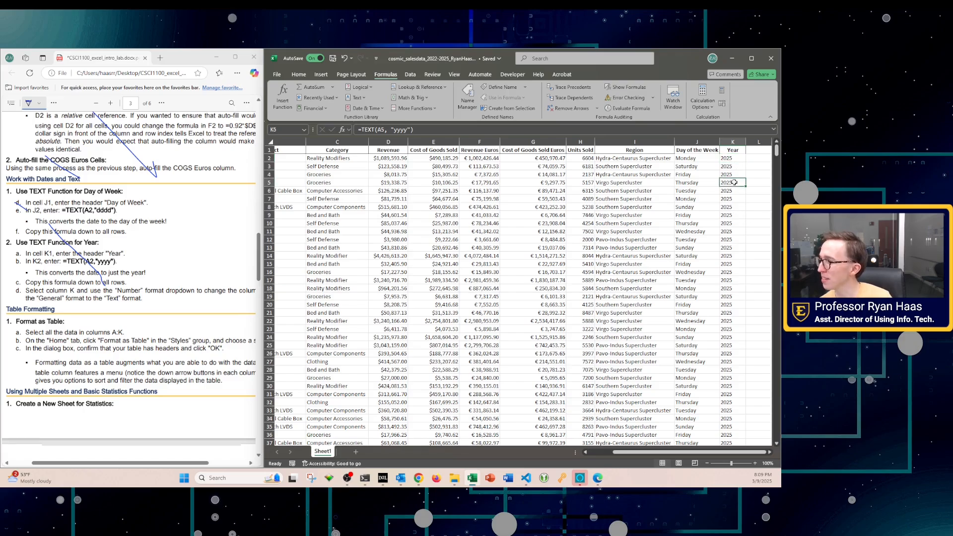
scroll(731, 319, down, 7)
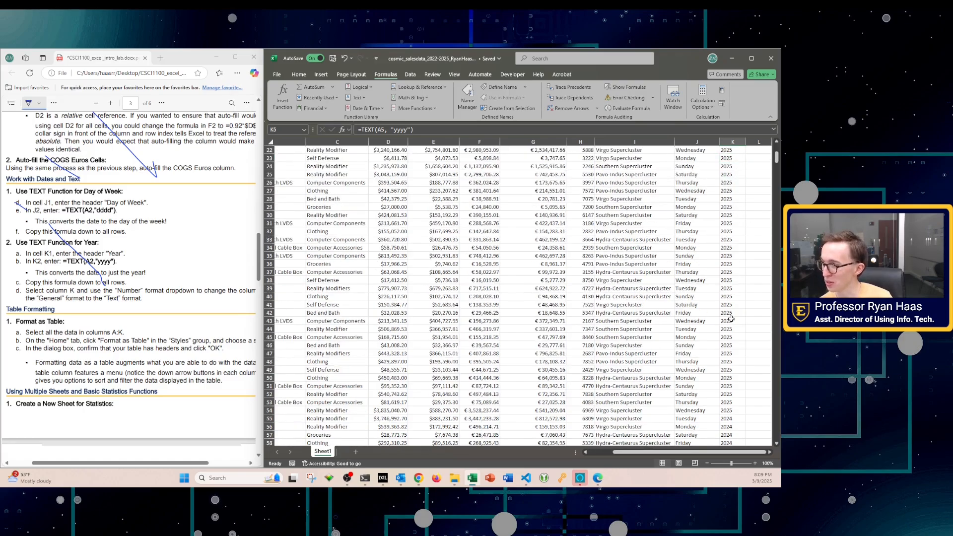
scroll(731, 318, up, 7)
click(732, 231)
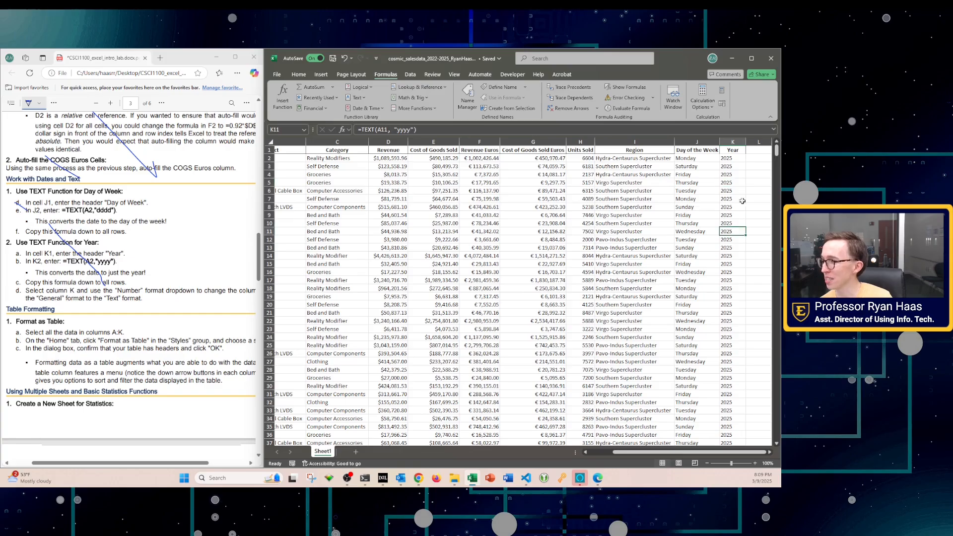
mouse_move(777, 151)
mouse_down()
mouse_move(777, 300)
mouse_move(776, 148)
mouse_up()
click(667, 214)
drag(695, 452, 658, 455)
click(608, 240)
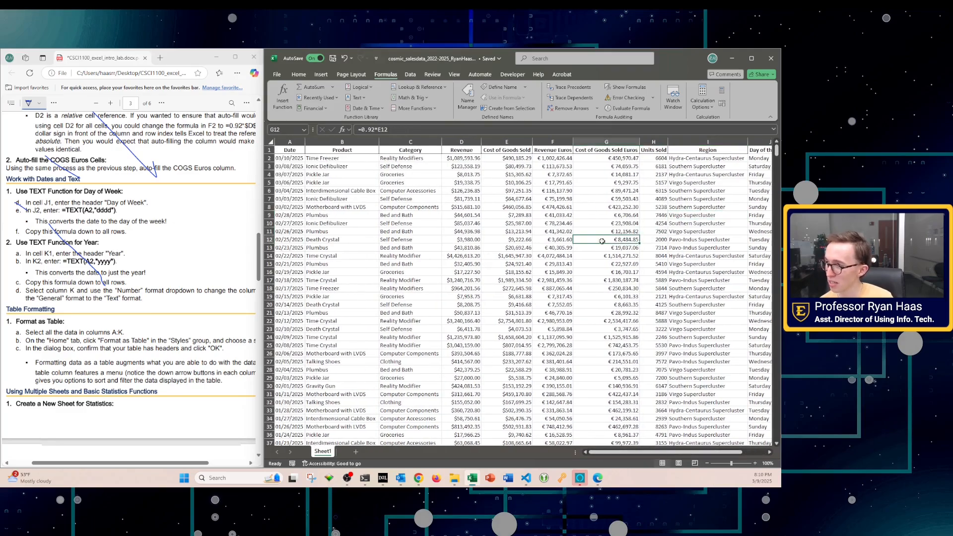
scroll(61, 260, down, 3)
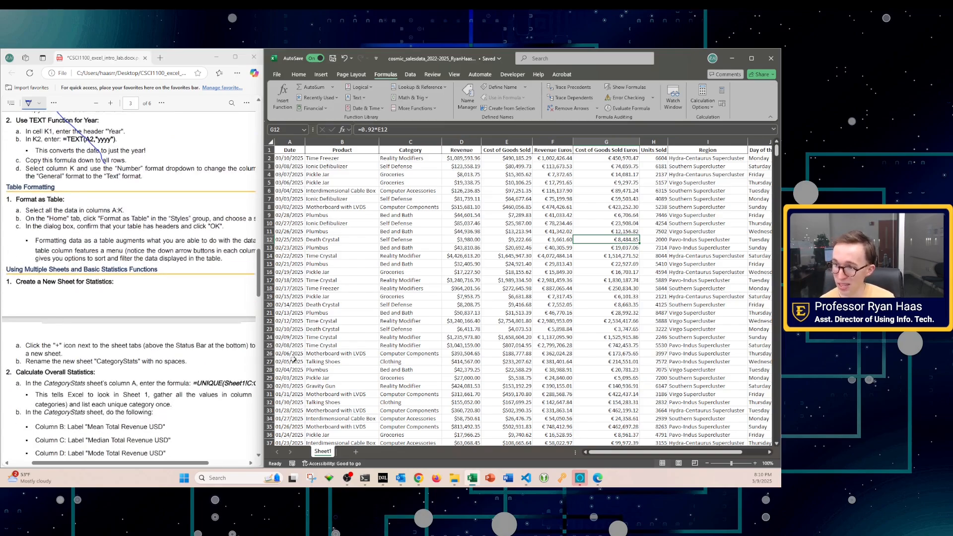
Step: Widen the PDF pane beside the workbook and select all the sales data in columns A:K, from the header row through row 901
drag(262, 343, 274, 344)
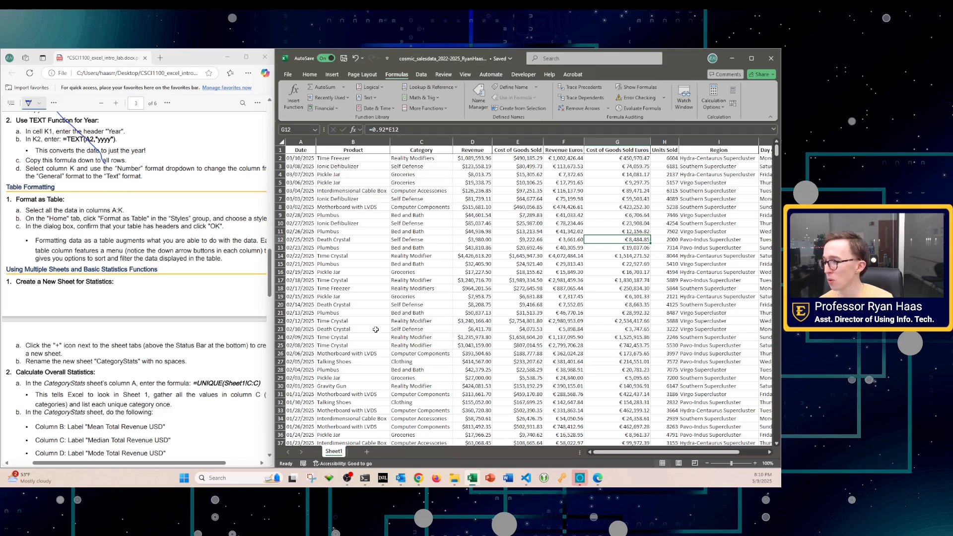
click(336, 198)
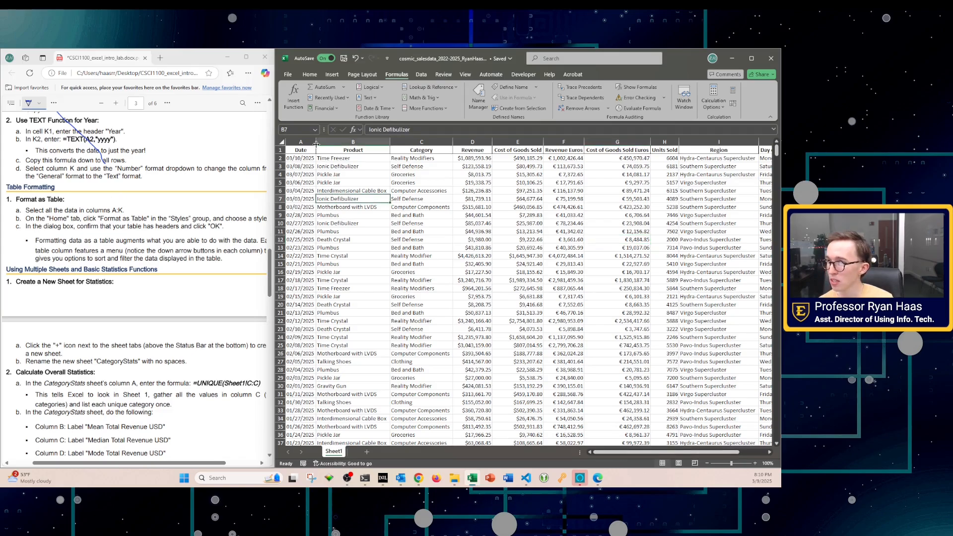
click(296, 150)
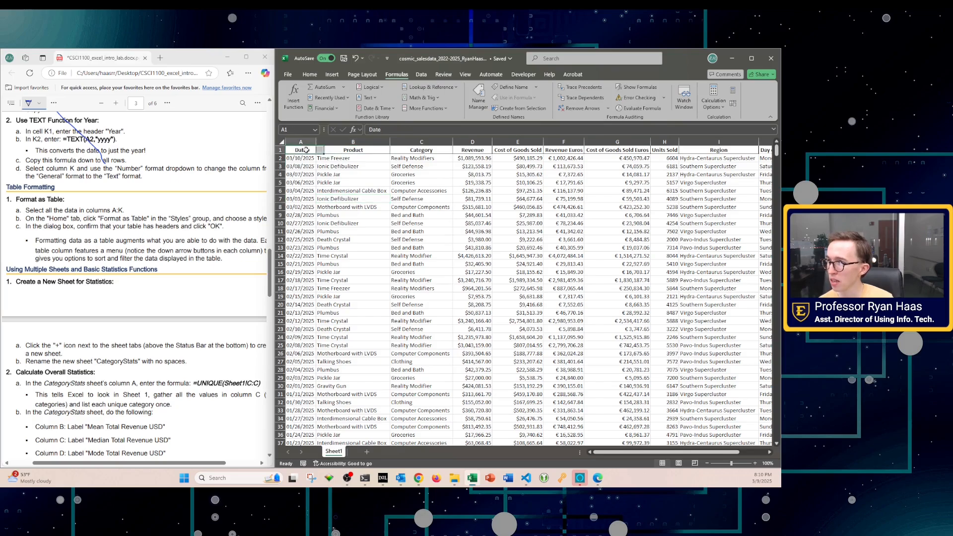
drag(294, 149, 714, 150)
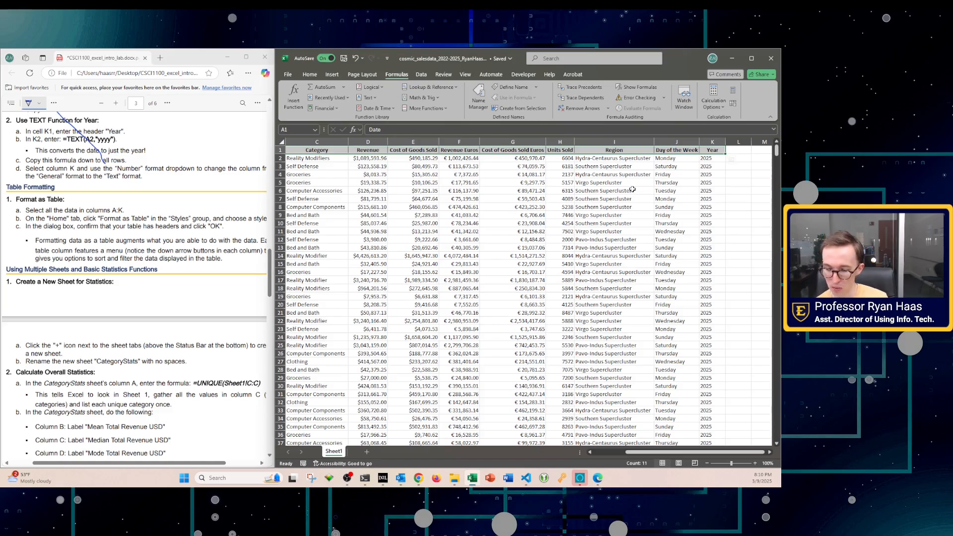
key(ctrl+shift+Down)
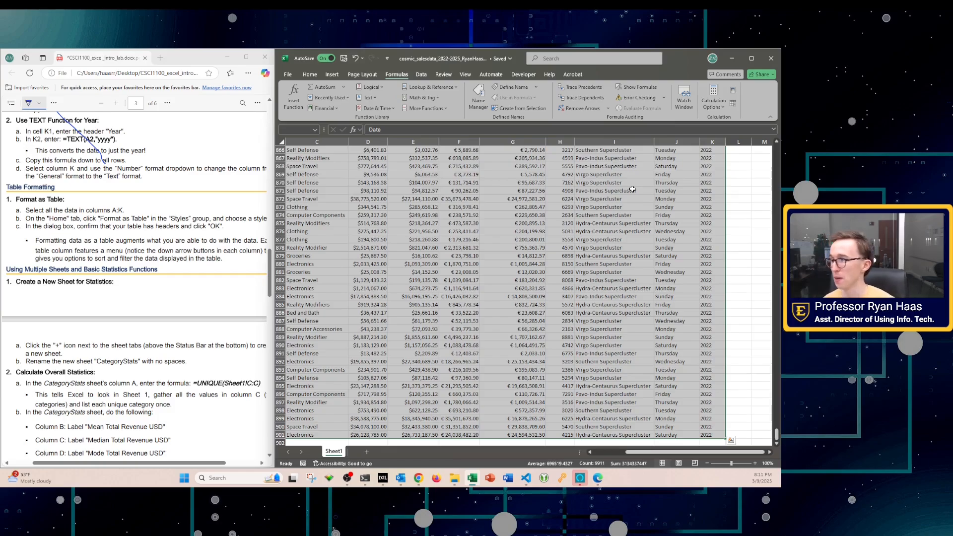
Step: Display the table styling commands, widen the workbook window for them, and move it out of its side-by-side arrangement with the PDF
click(316, 77)
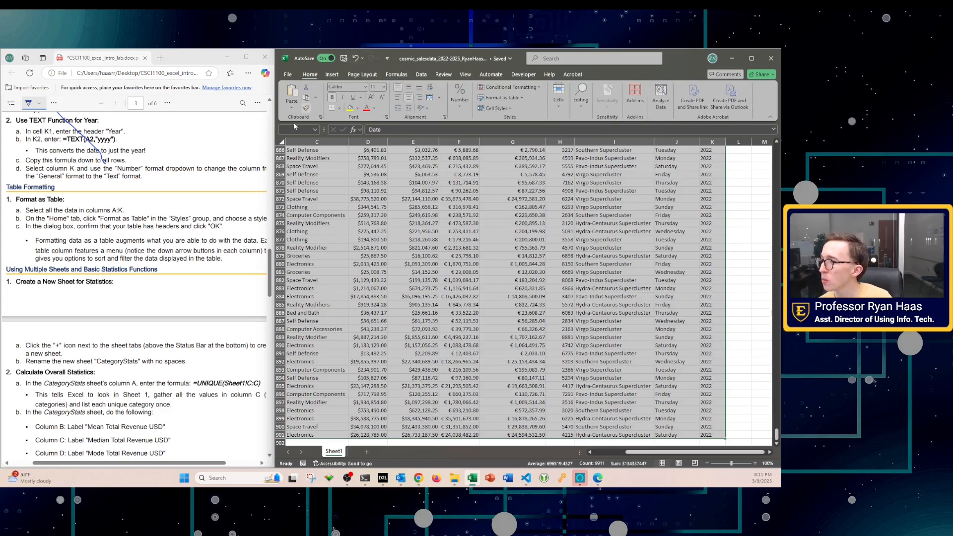
drag(268, 138, 216, 138)
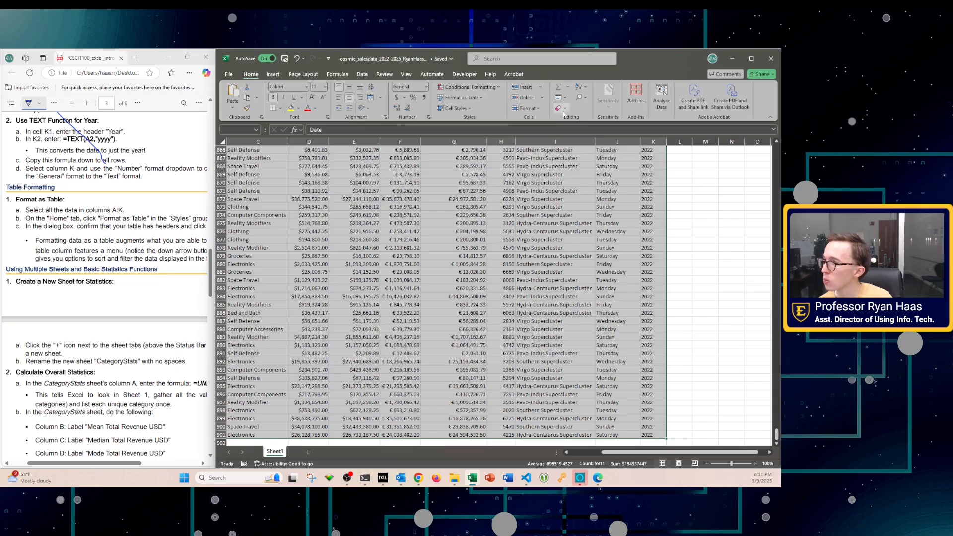
drag(629, 56, 592, 67)
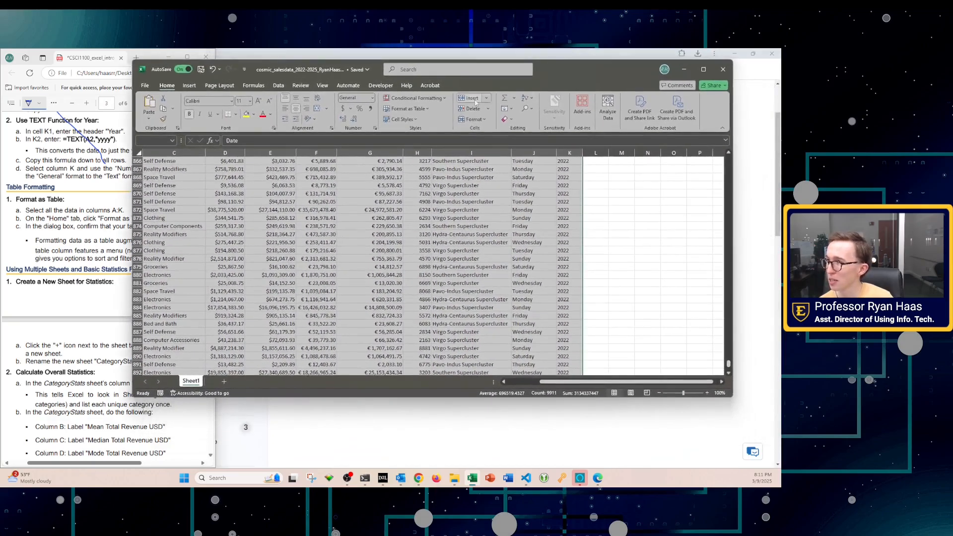
Step: Format the sales data in A1:K901 as a table with headers, using the red Light style with a solid red header row
click(409, 109)
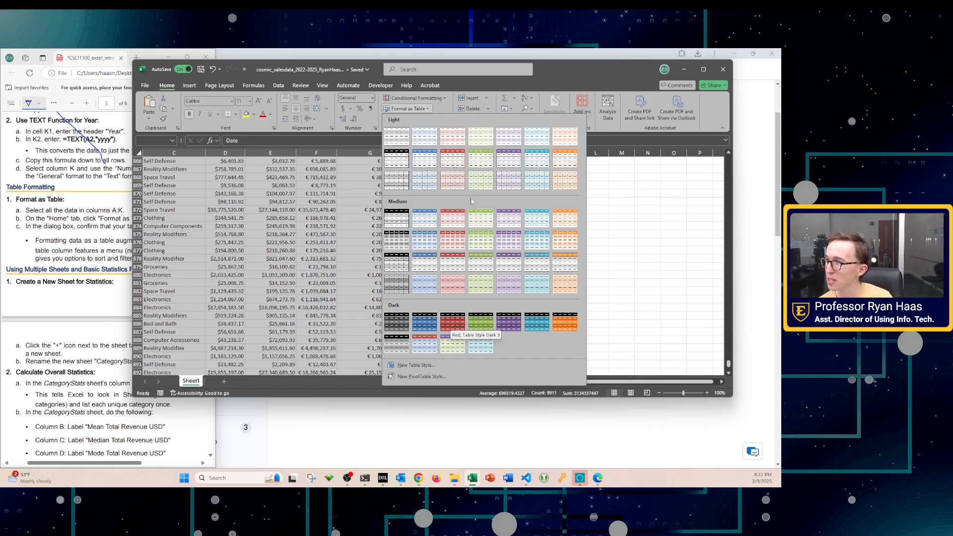
click(455, 163)
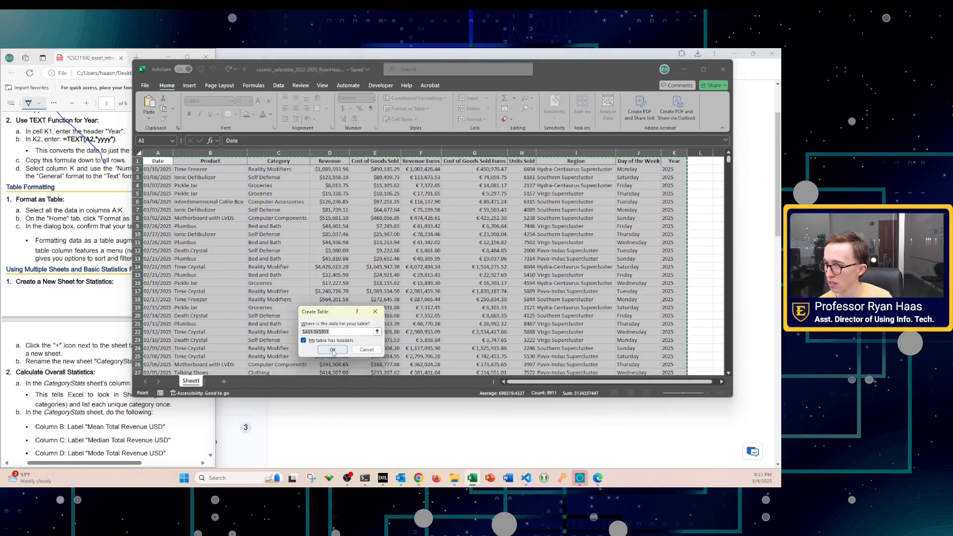
click(304, 341)
click(304, 340)
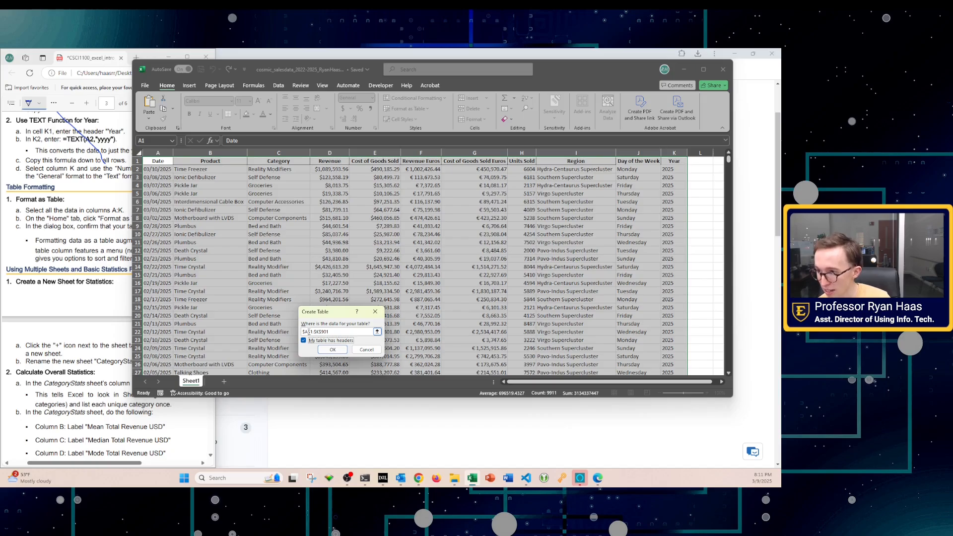
drag(335, 331, 301, 334)
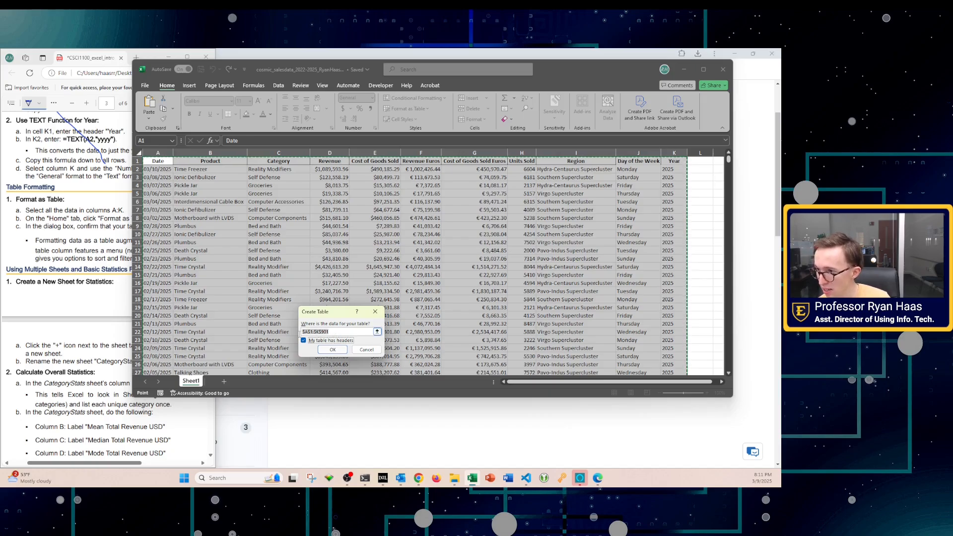
click(304, 331)
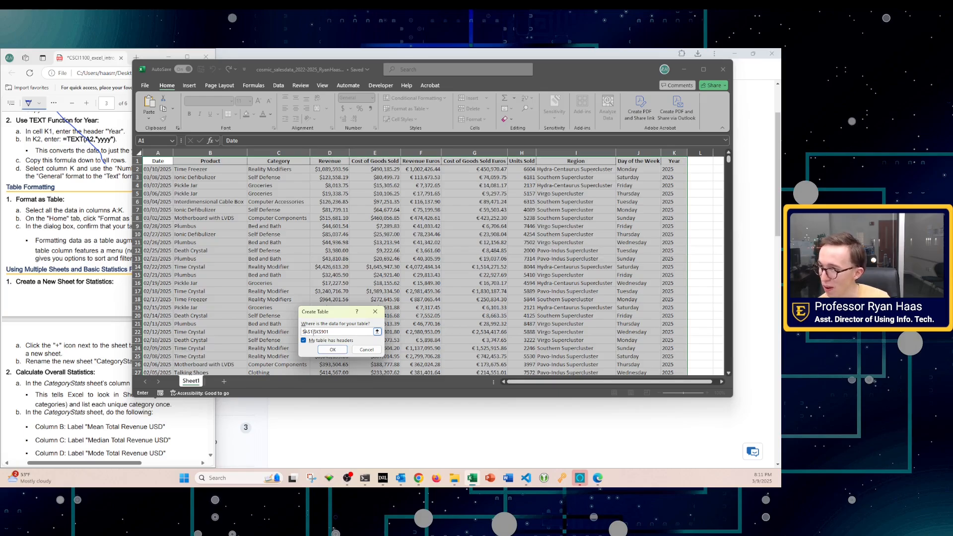
click(331, 350)
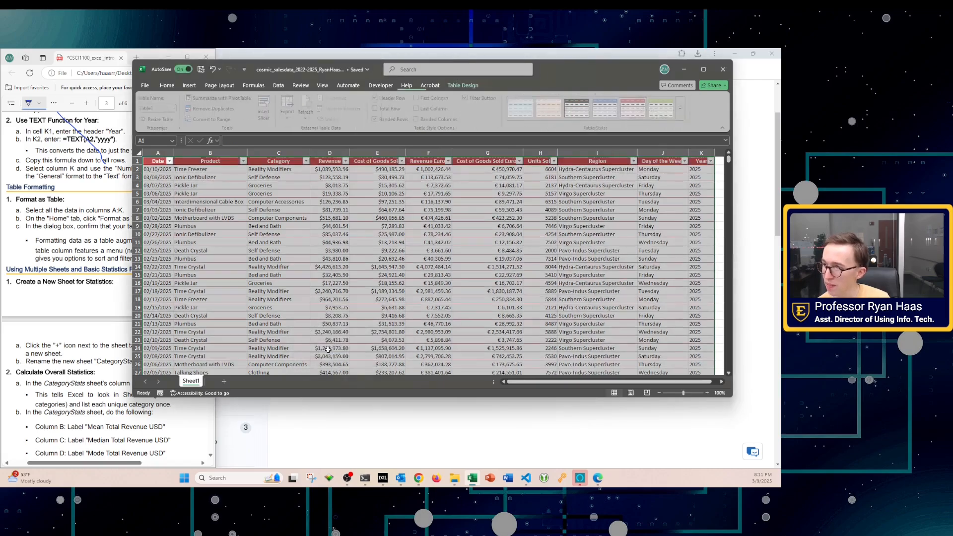
Step: Enlarge the workbook window so it fills the space beside the lab instructions
mouse_move(561, 383)
mouse_down()
mouse_move(594, 383)
mouse_move(545, 383)
mouse_up()
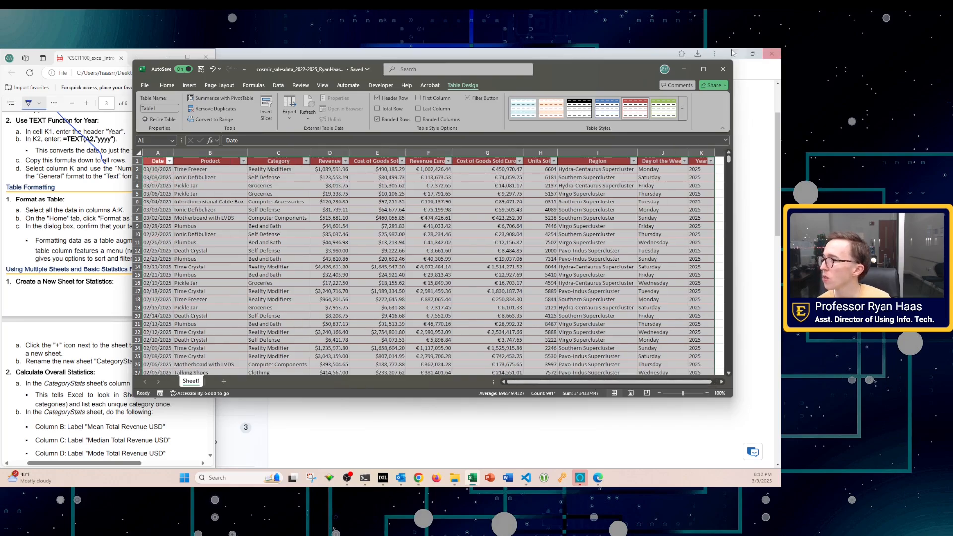
mouse_move(709, 71)
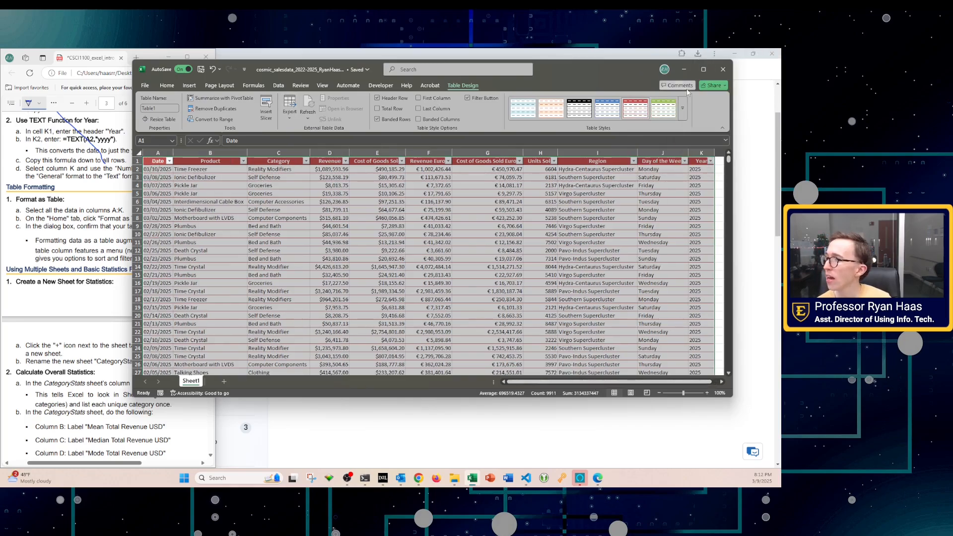
click(704, 70)
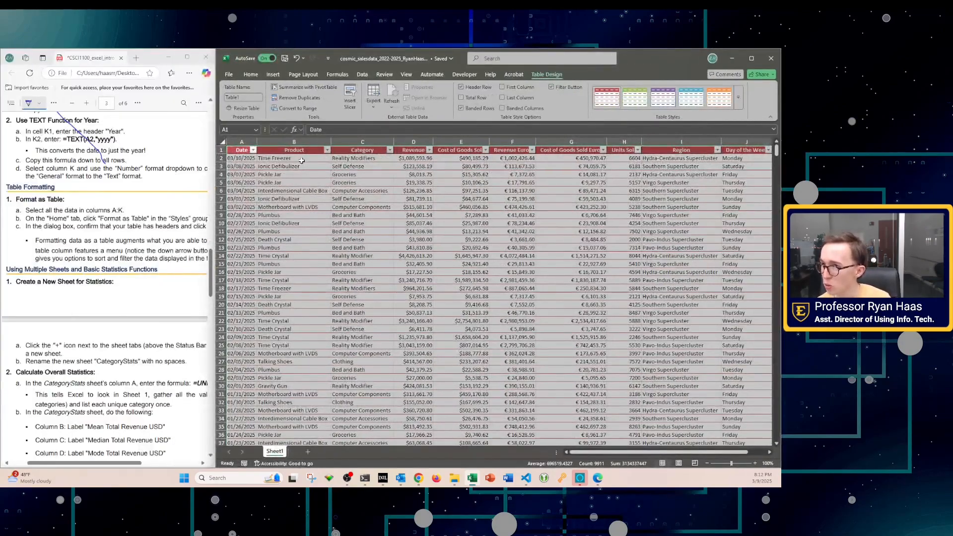
Step: Try sorting the table by Date from A to Z, from Z to A, and from A to Z again
click(252, 150)
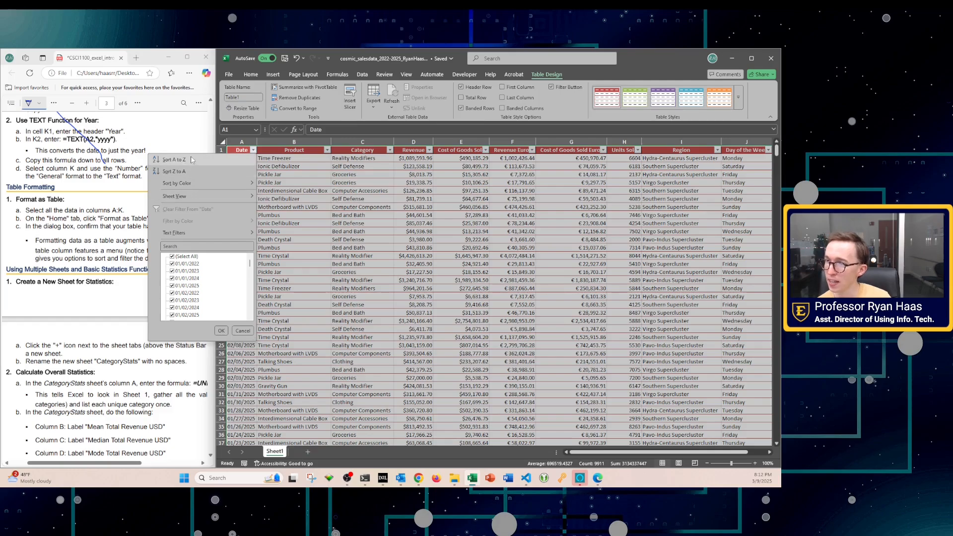
click(173, 159)
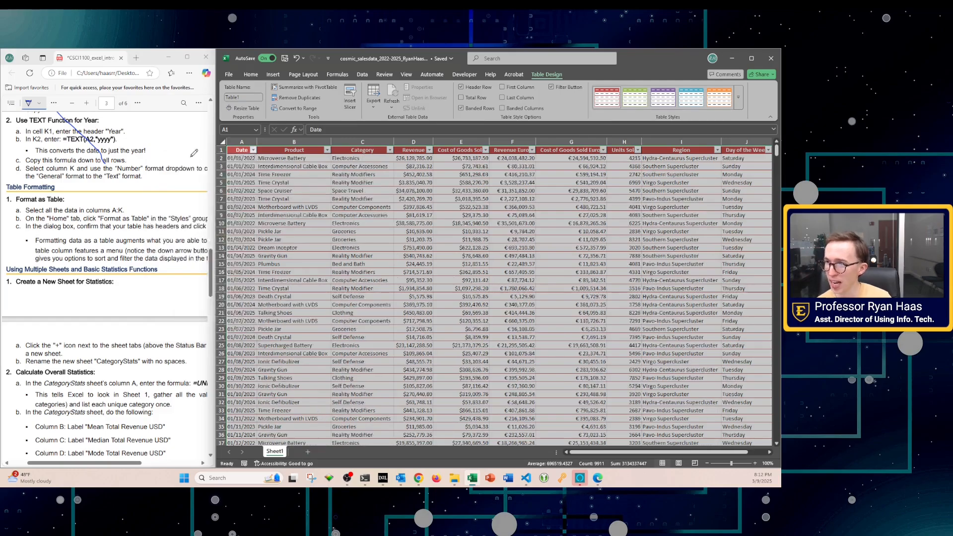
click(253, 150)
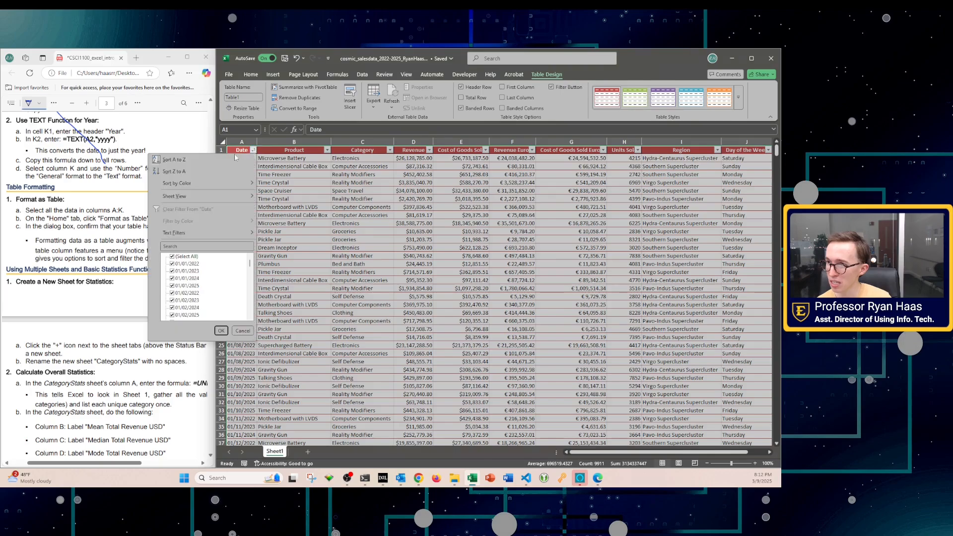
click(188, 172)
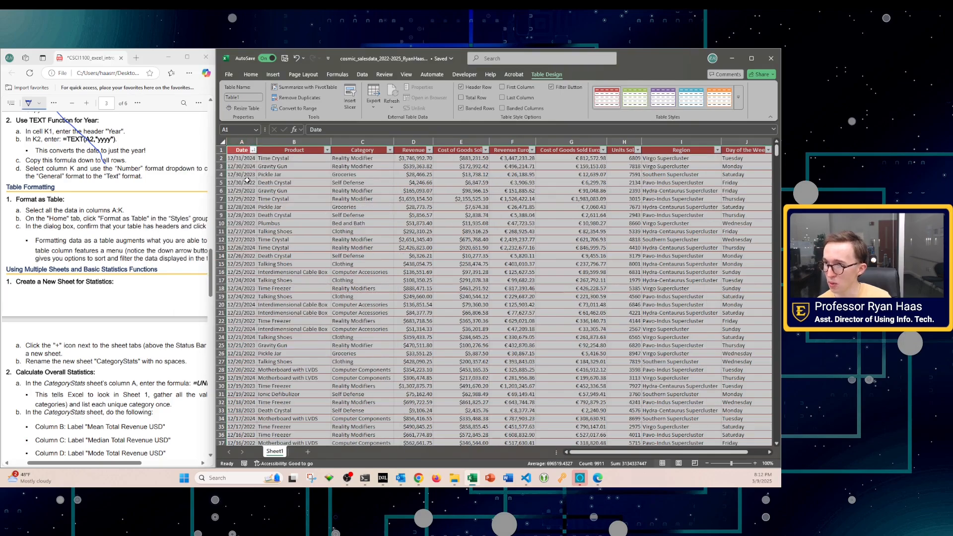
click(253, 150)
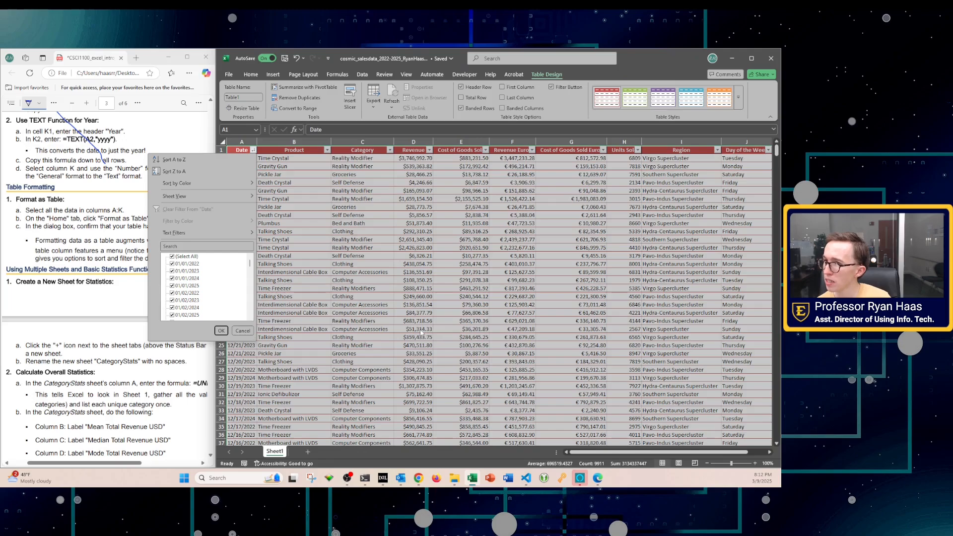
click(224, 159)
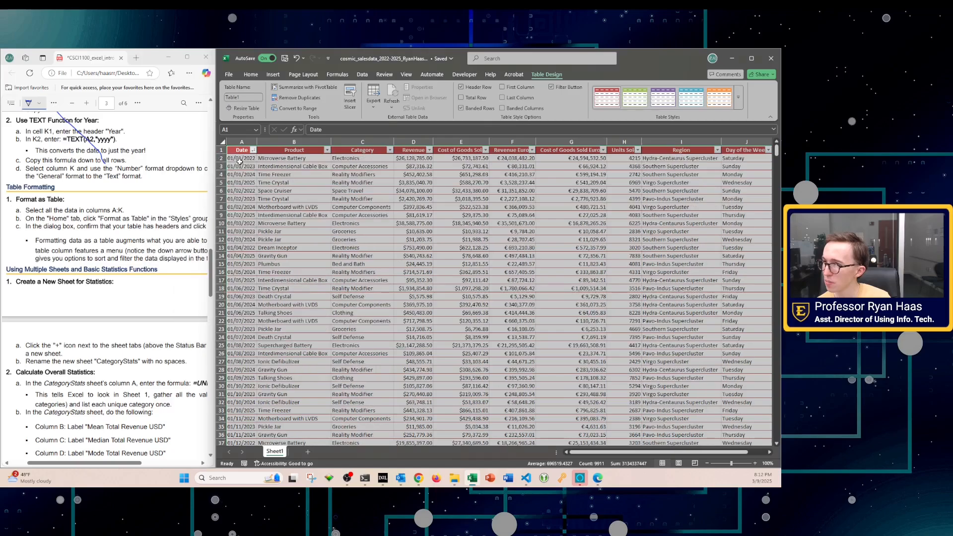
Step: Examine the filter values available for the Date column and reapply its A to Z sort
click(335, 333)
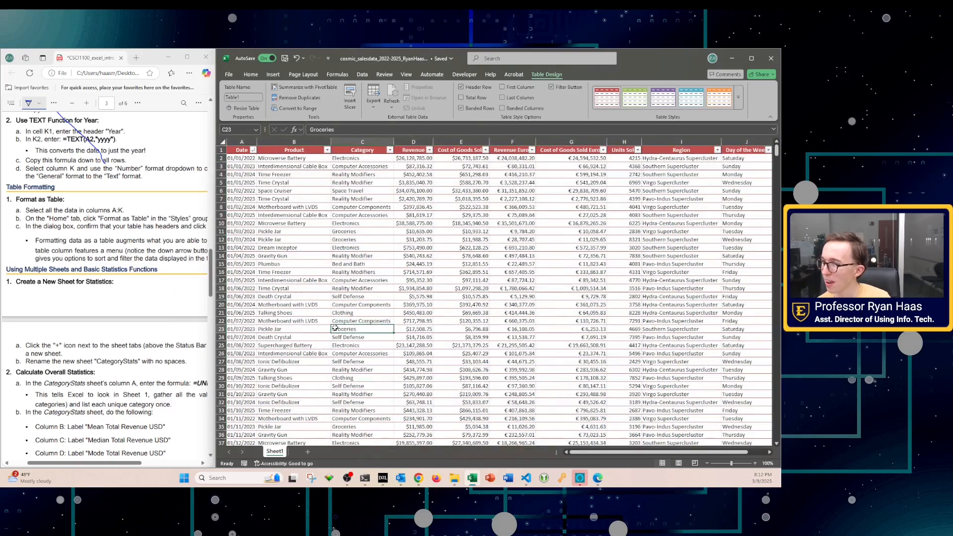
click(280, 157)
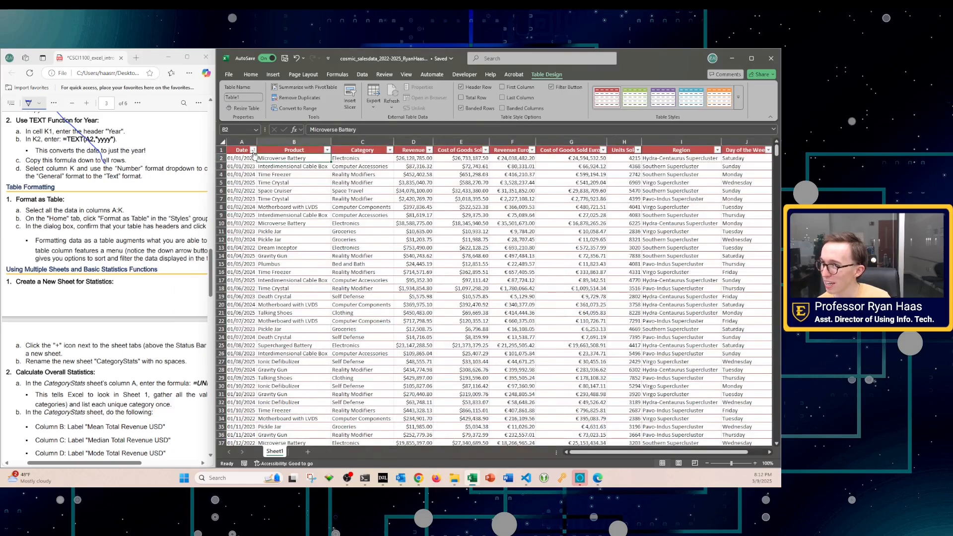
click(253, 150)
scroll(225, 298, down, 7)
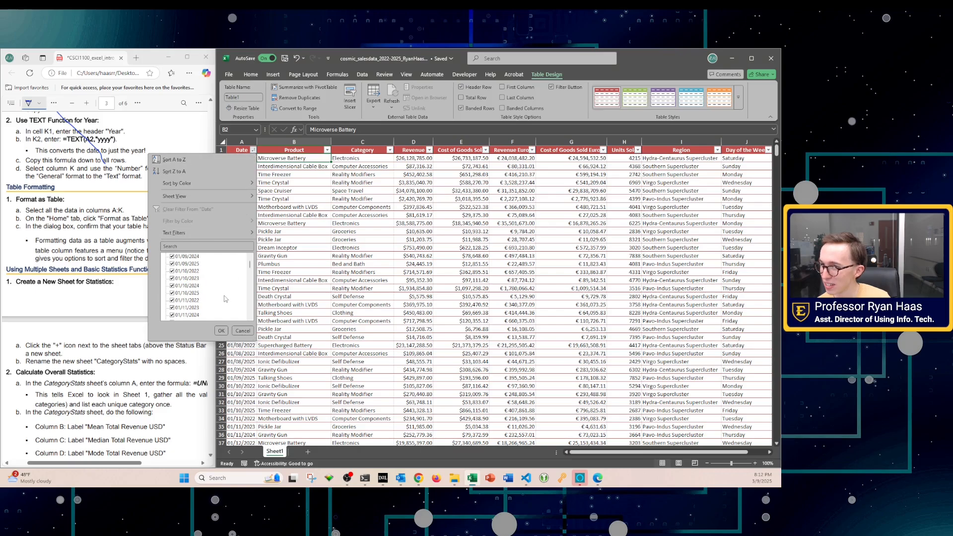
scroll(224, 296, up, 10)
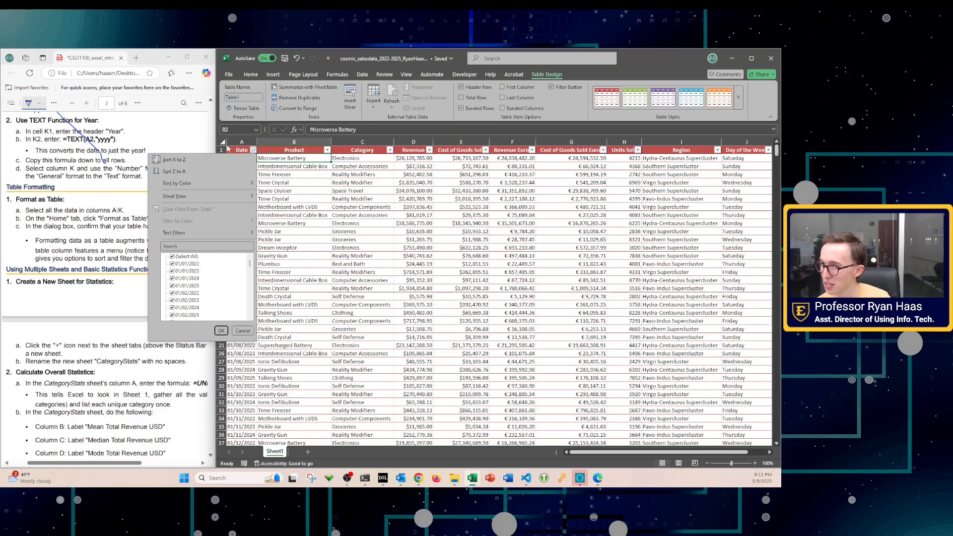
click(227, 160)
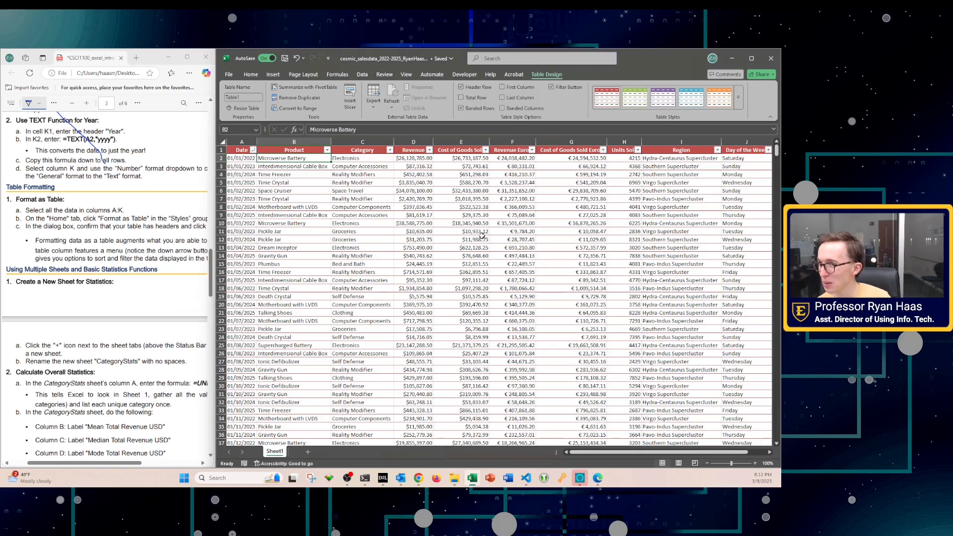
drag(603, 296, 606, 293)
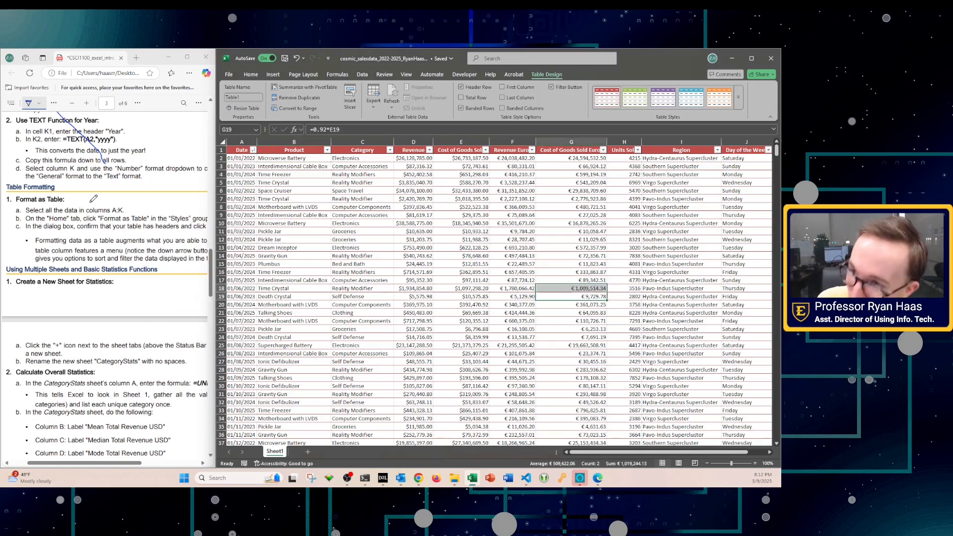
Step: Try sorting the table by Product from A to Z
scroll(178, 167, down, 2)
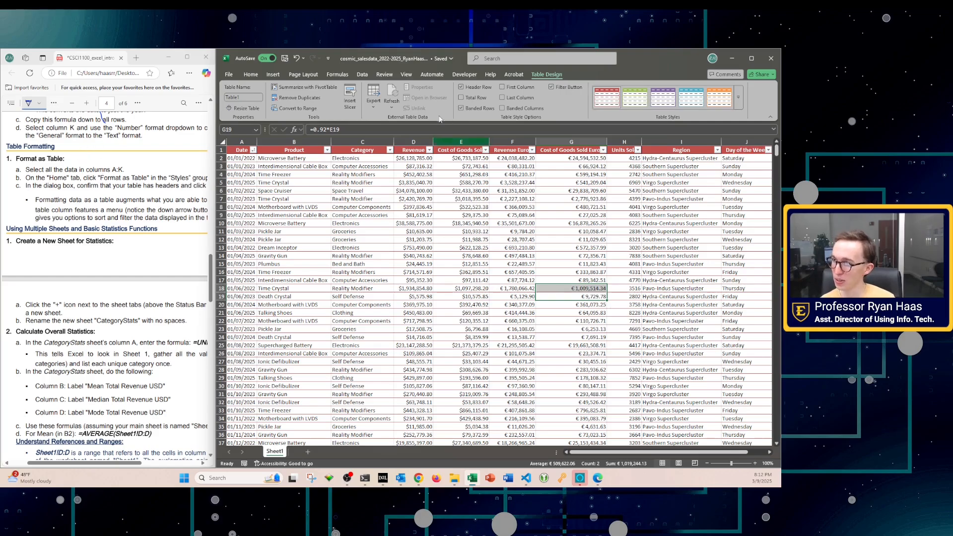
click(327, 149)
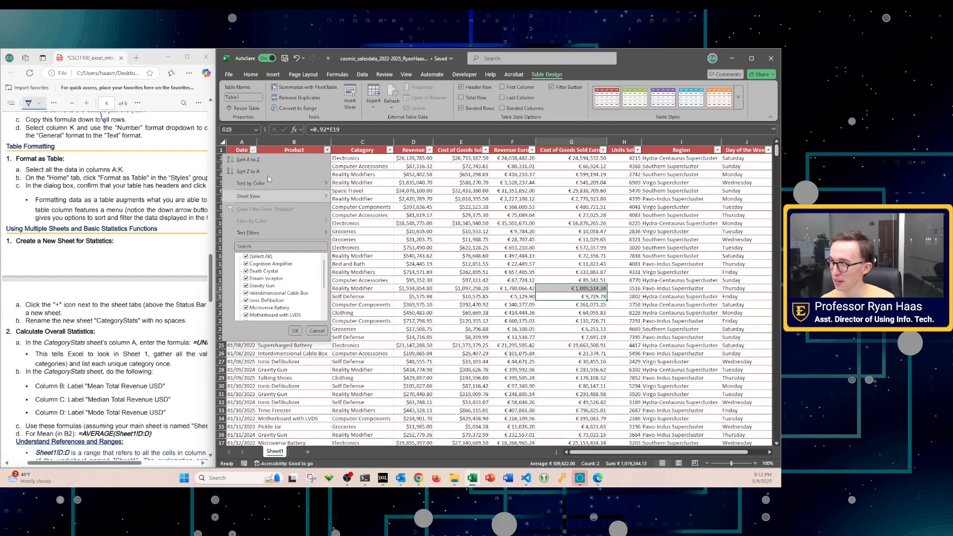
click(270, 162)
click(287, 231)
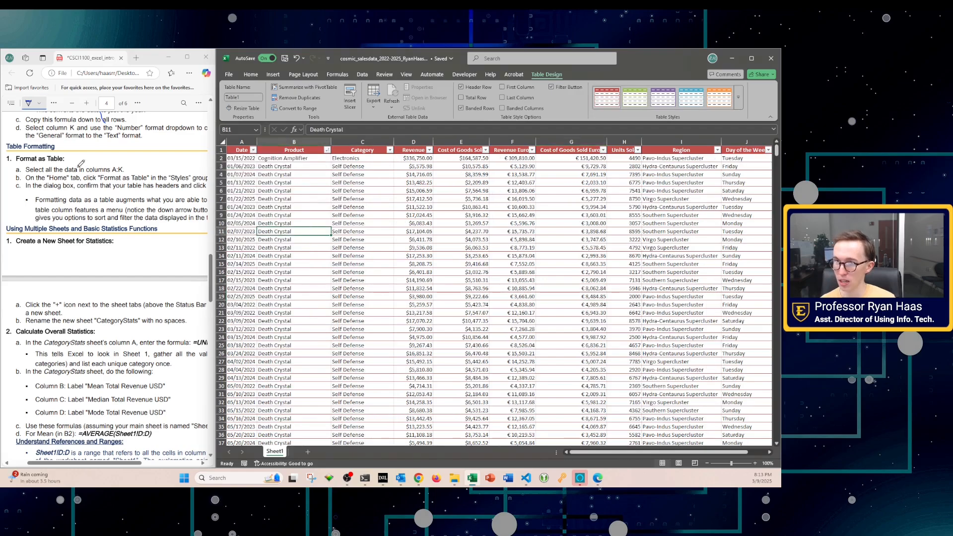
Step: Undo the Date and Product sorts while keeping the red table formatting applied
scroll(75, 168, up, 4)
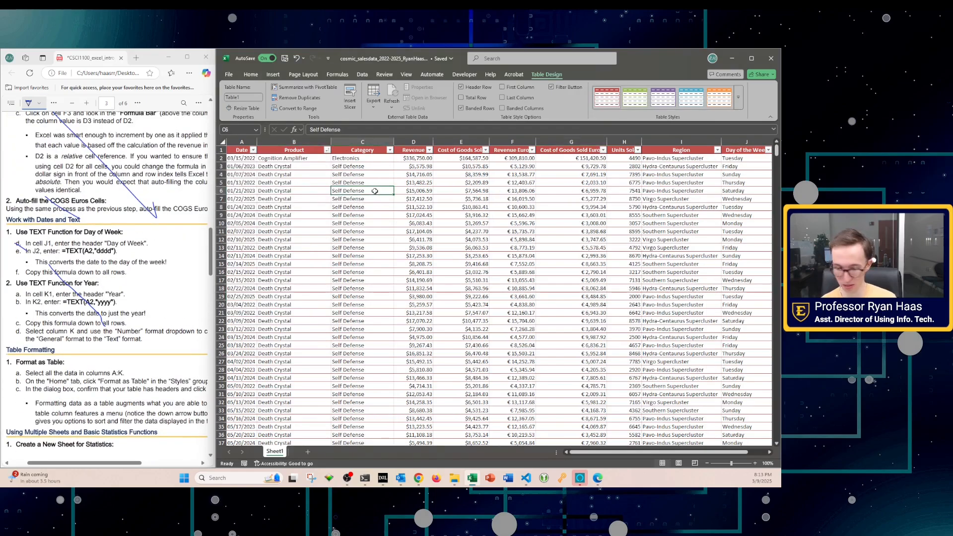
key(ctrl+z)
key(ctrl+z)
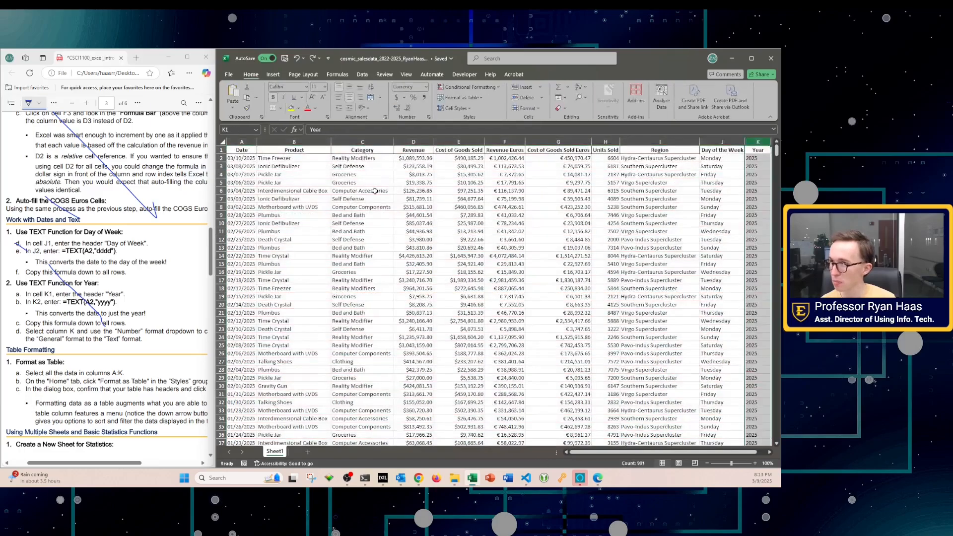
key(ctrl+y)
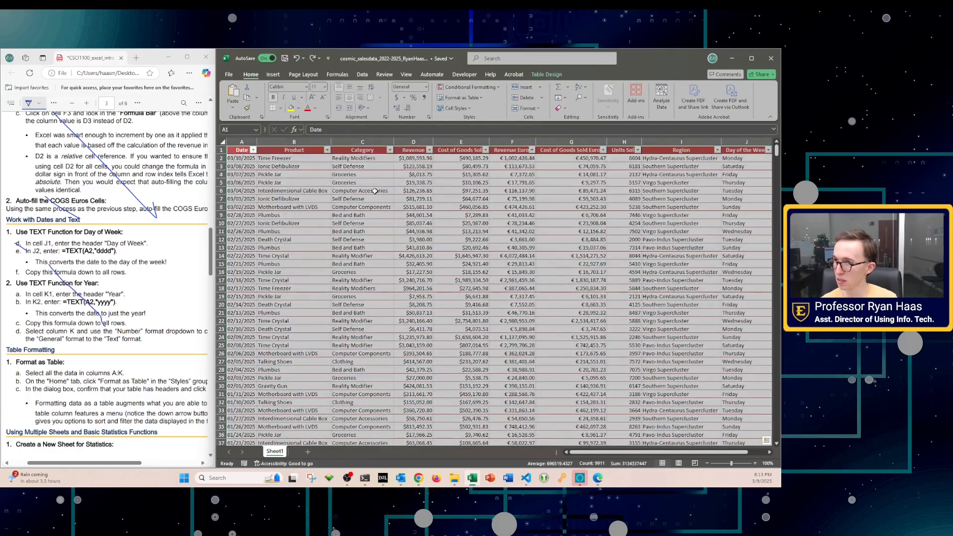
click(375, 191)
Step: Strike through the completed Format as Table section in the lab PDF with the pen and widen the PDF window
scroll(107, 232, down, 4)
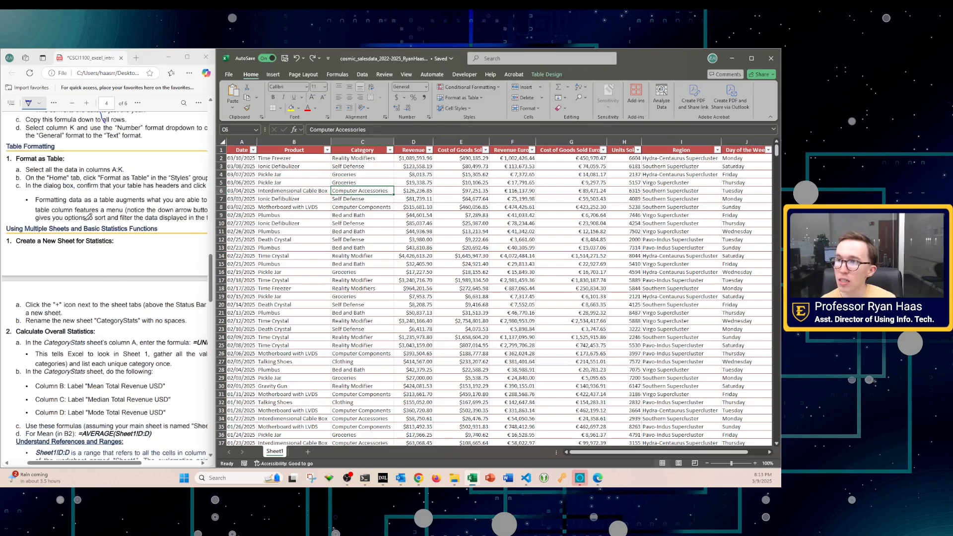
mouse_move(128, 198)
mouse_down()
mouse_move(117, 200)
mouse_move(70, 165)
mouse_up()
drag(215, 268, 302, 267)
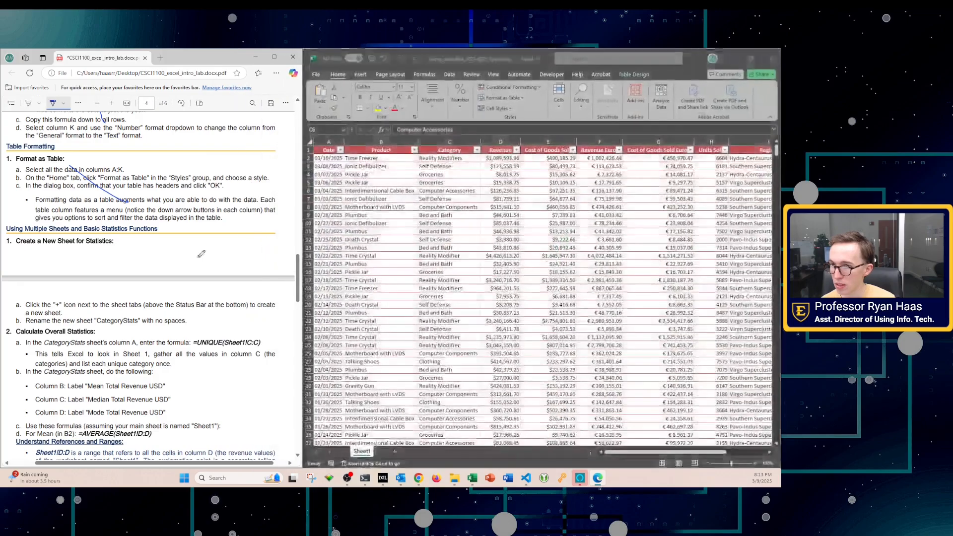
scroll(135, 238, down, 3)
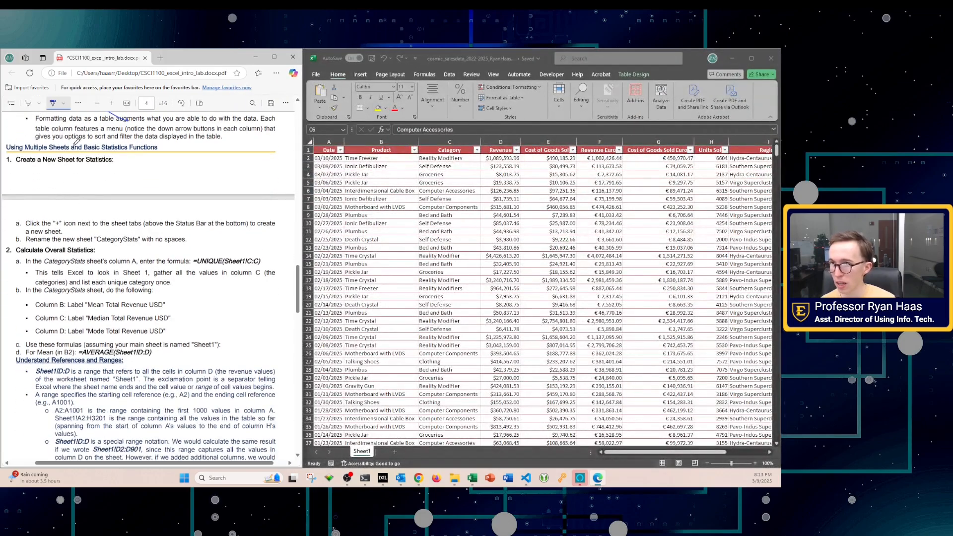
Step: Add a new sheet to the workbook and rename it CategoryStats
click(395, 451)
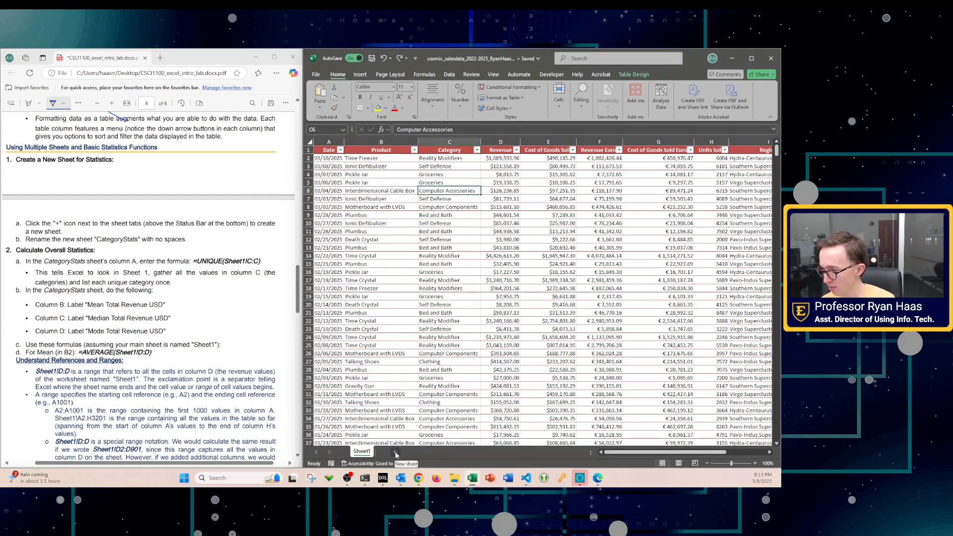
click(395, 452)
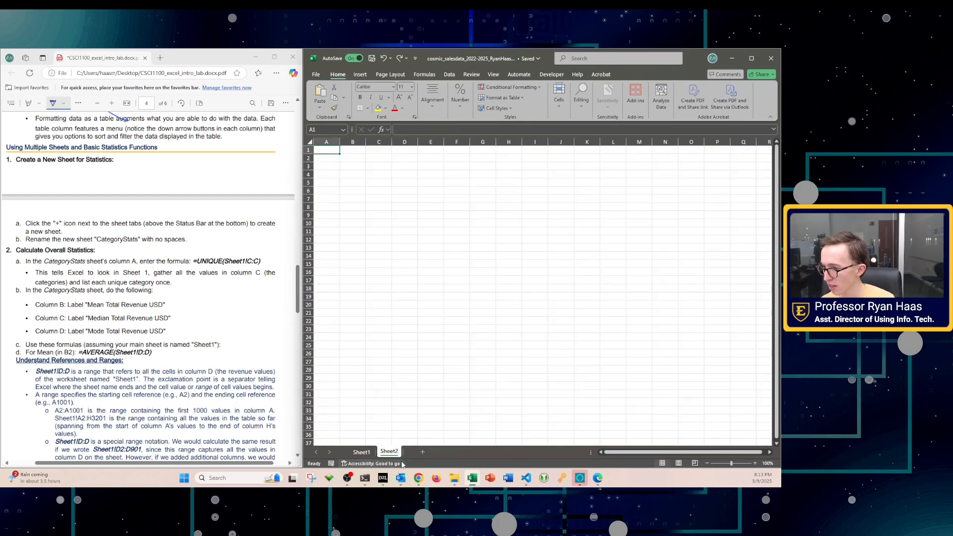
double_click(390, 451)
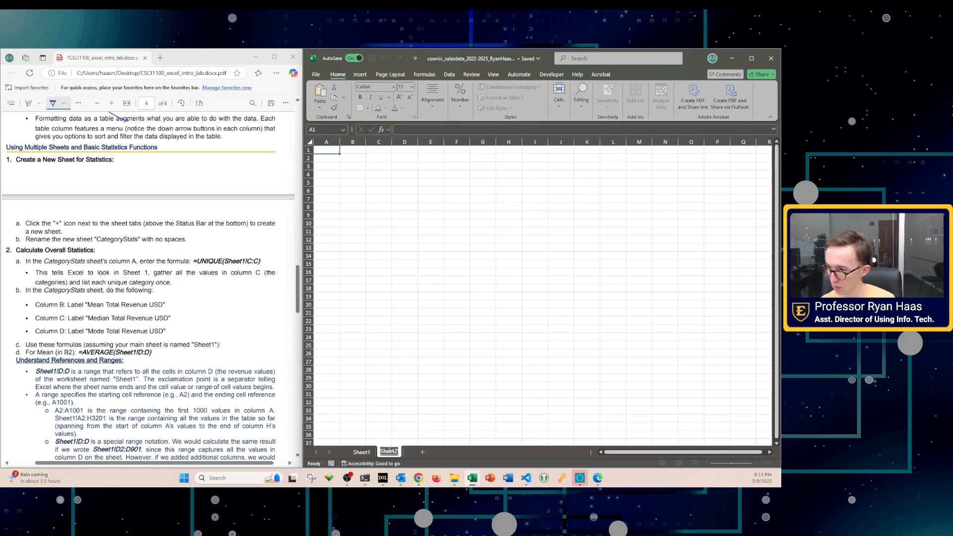
key(BackSpace)
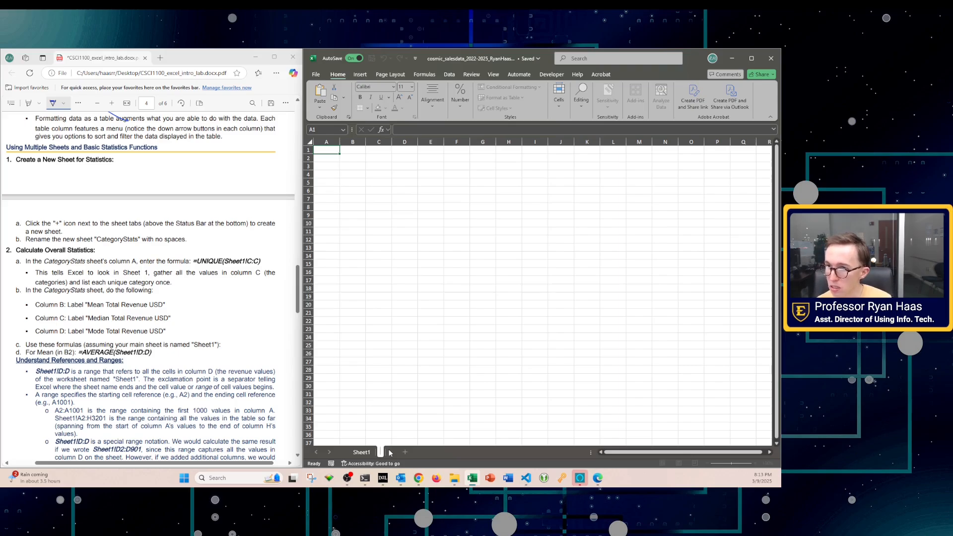
text(Cate)
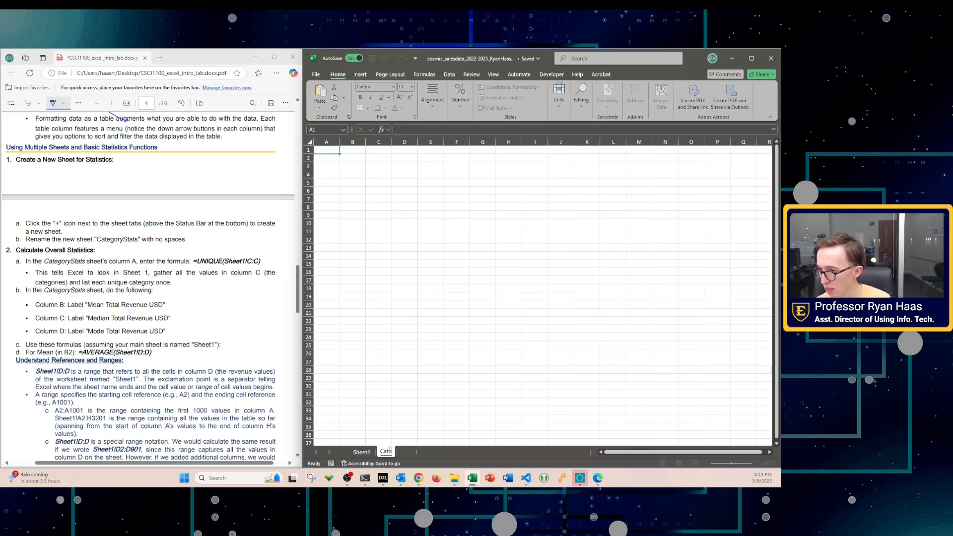
text(gory)
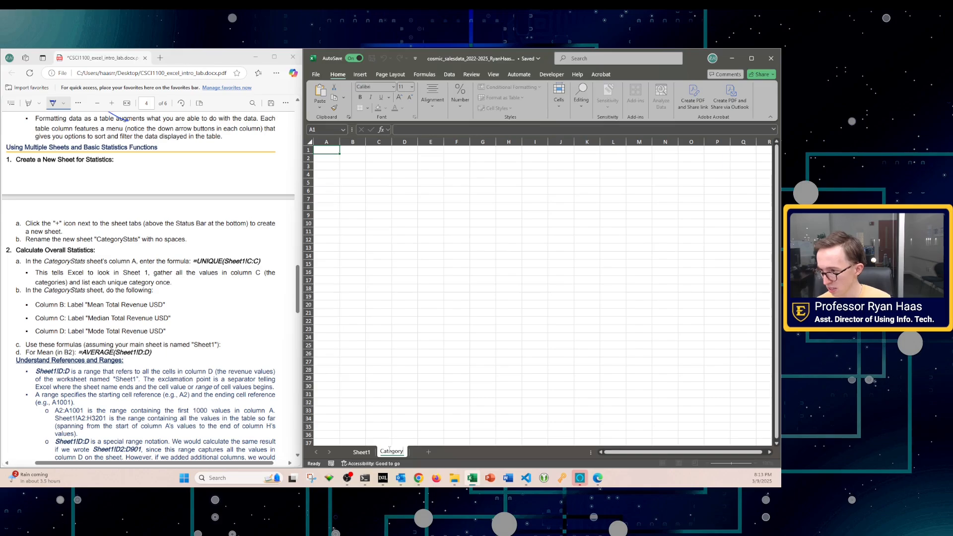
text(Stats)
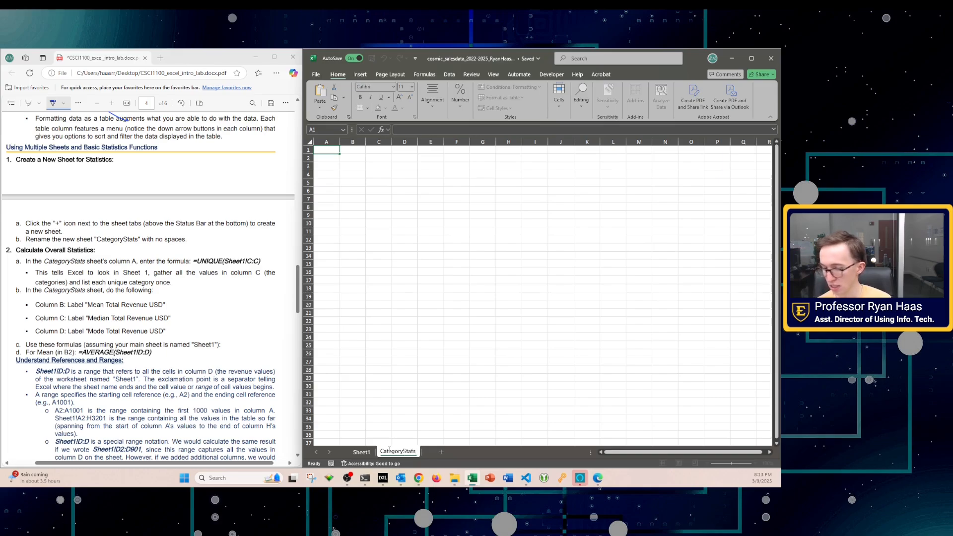
key(Return)
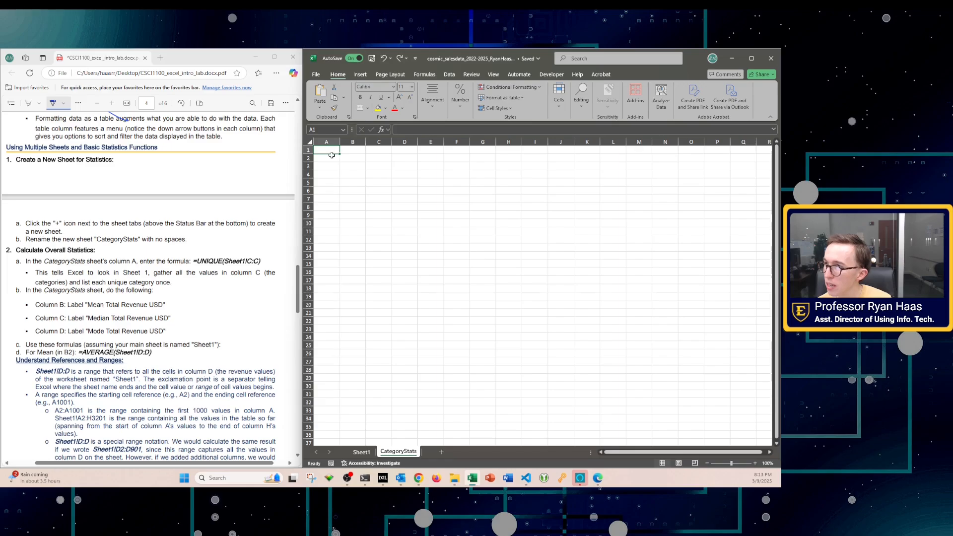
Step: Enter =UNIQUE(Sheet1!C:C) in cell A1 of CategoryStats and fit column A's width to its contents
click(421, 129)
text(=)
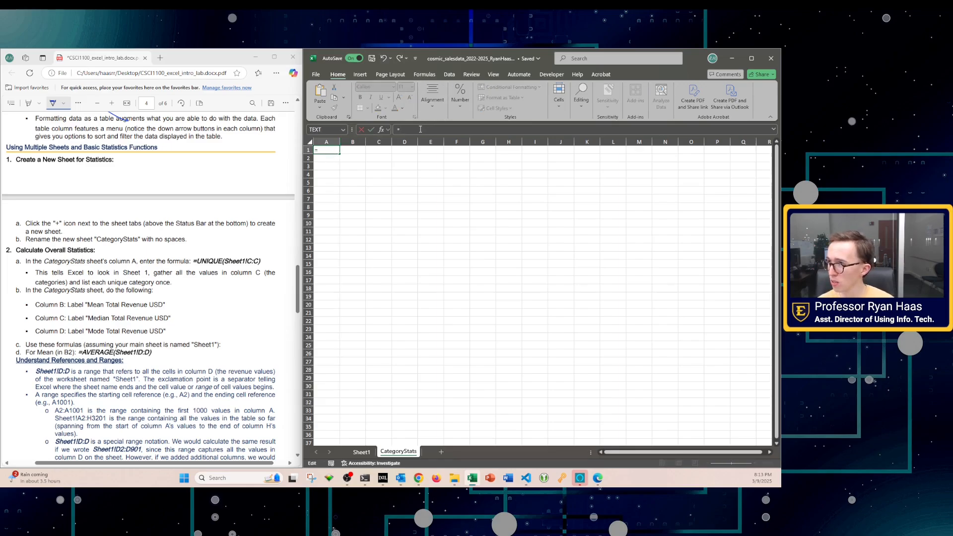
text(UNI)
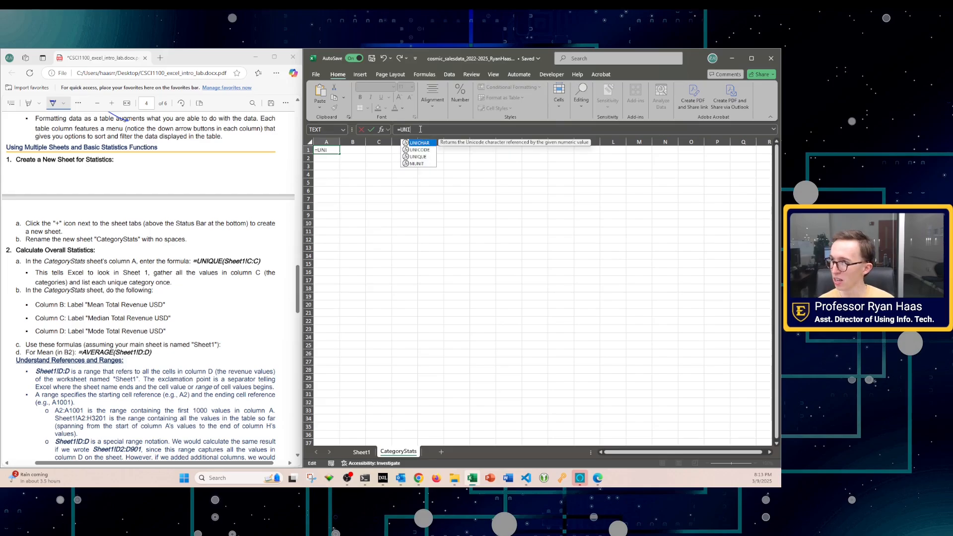
text(QUE()
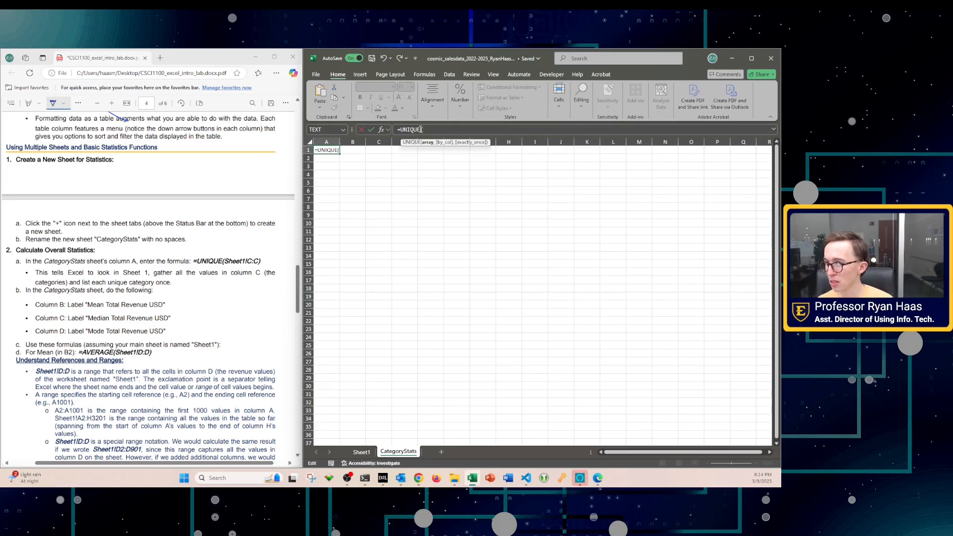
text(Sheet1)
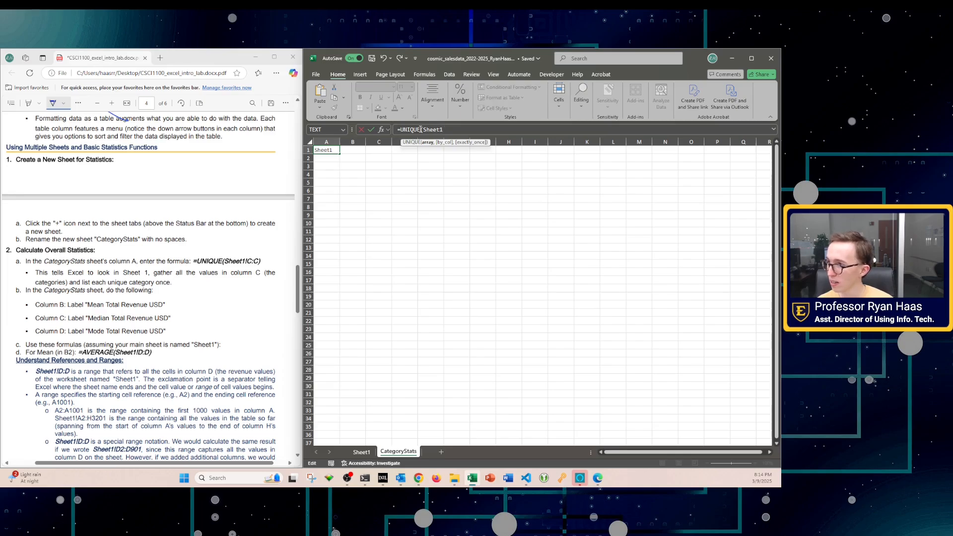
text(!)
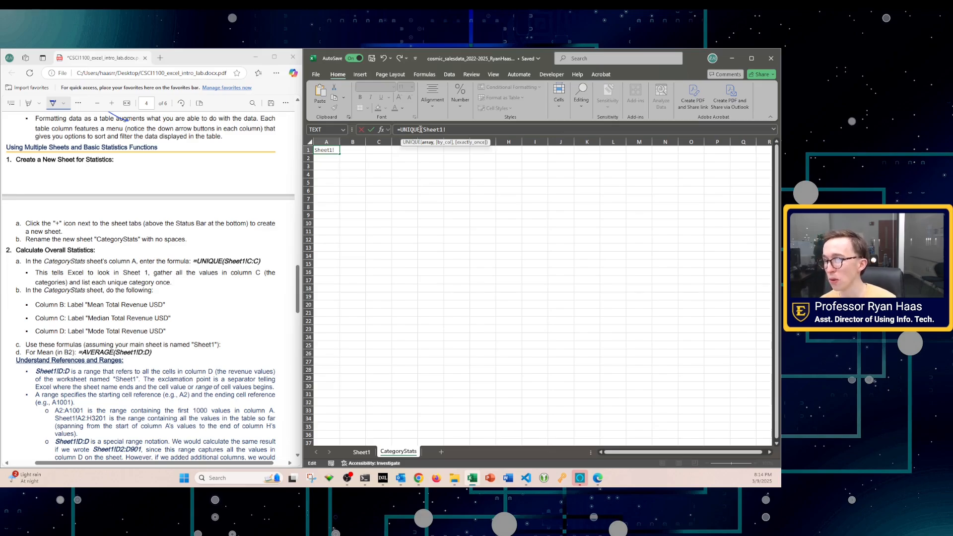
text(C)
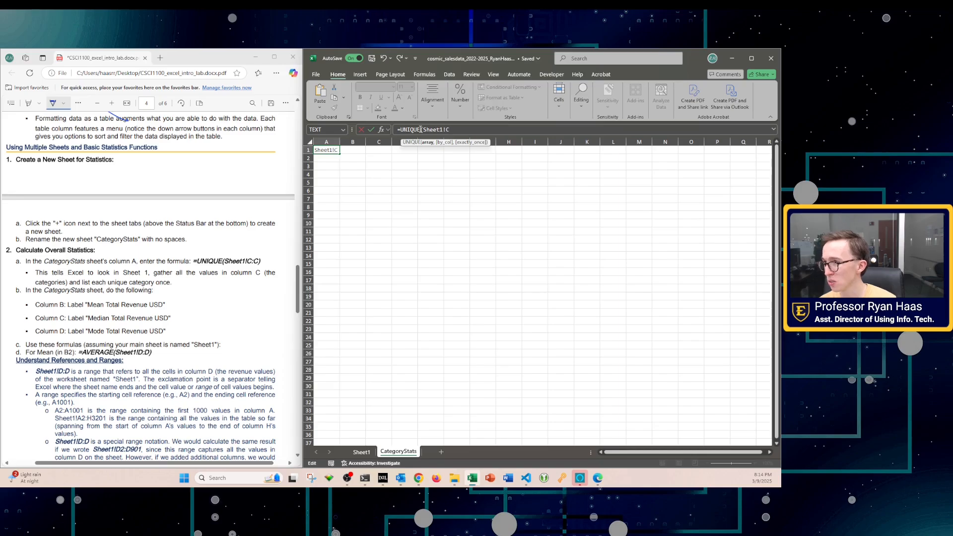
text(:c)
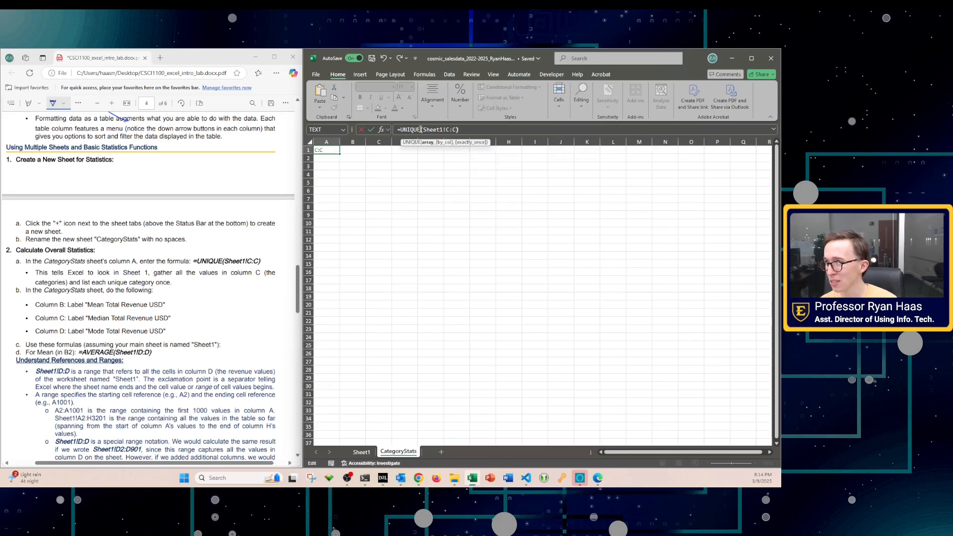
text())
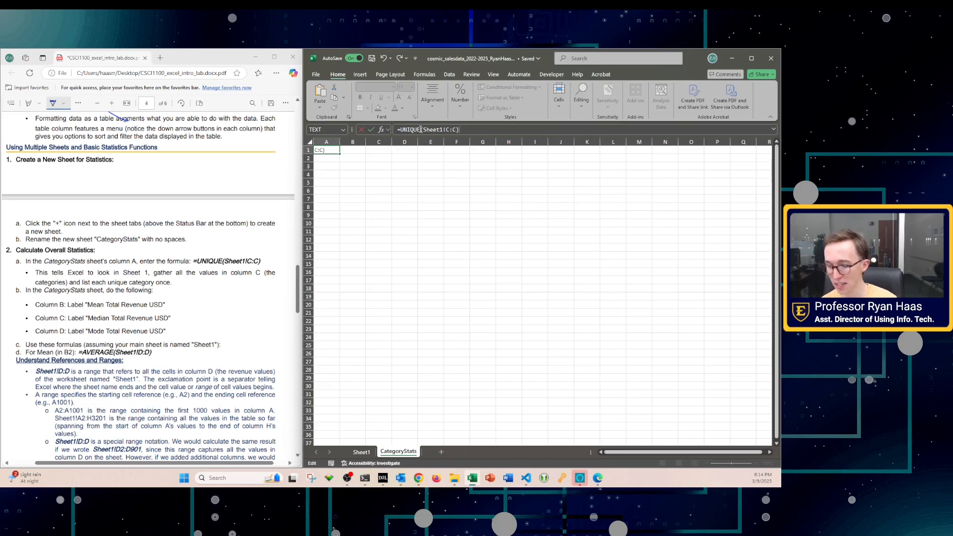
key(ctrl+Return)
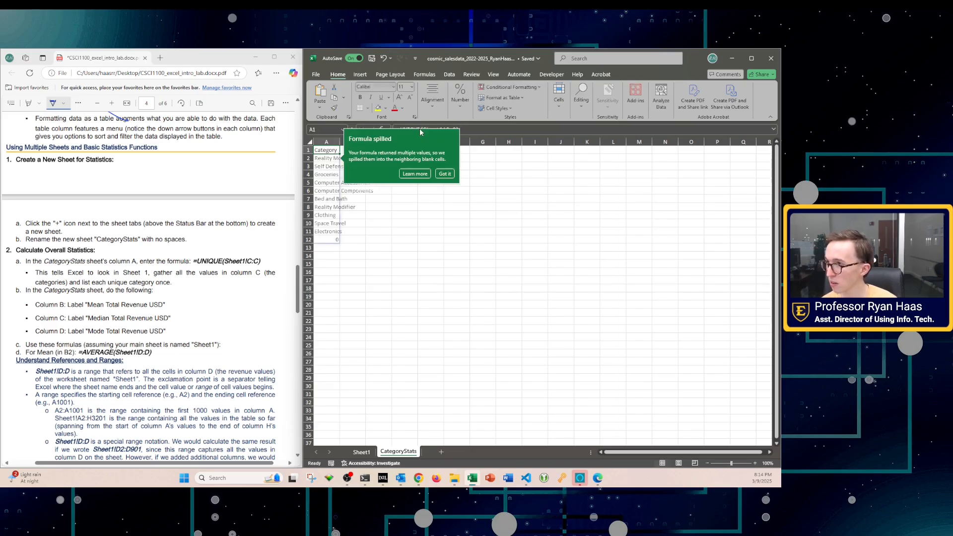
click(439, 175)
double_click(340, 142)
Step: Examine the list of unique categories in column A of CategoryStats, down to the last entry in A12
click(346, 157)
drag(346, 158, 356, 232)
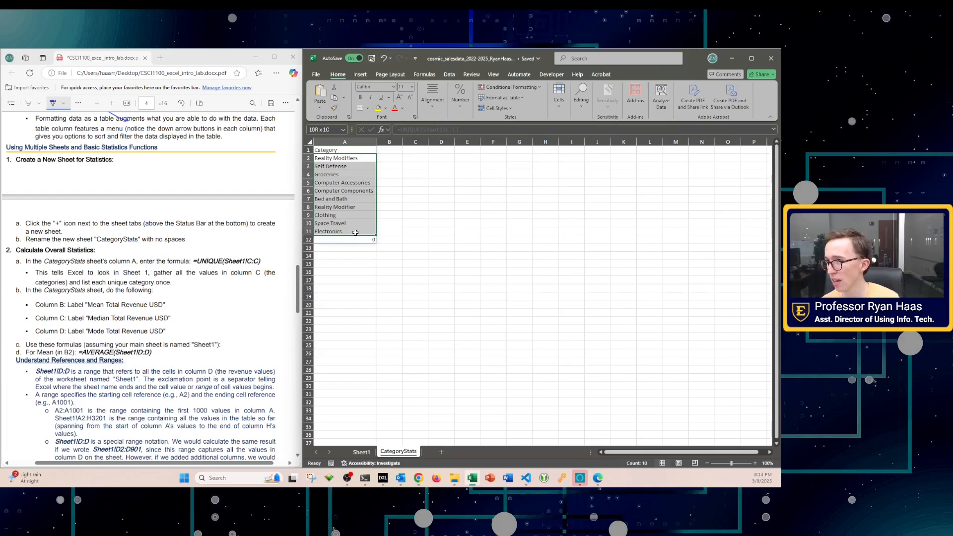
click(343, 157)
click(337, 191)
click(374, 239)
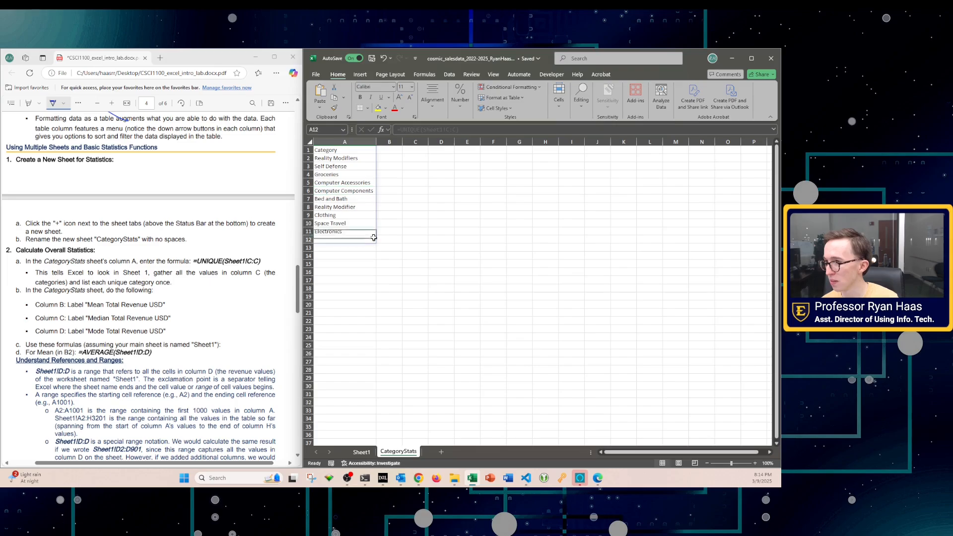
double_click(371, 238)
click(391, 245)
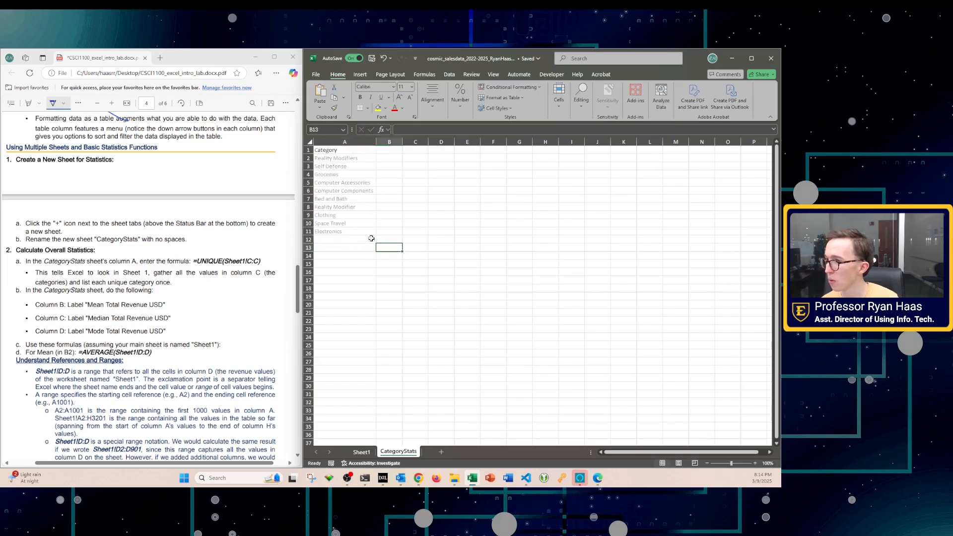
click(367, 207)
click(360, 172)
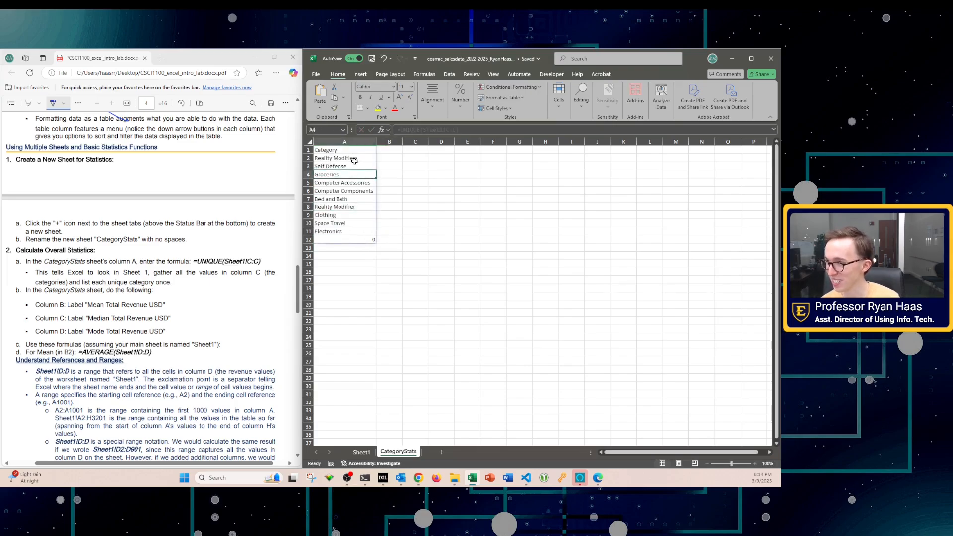
click(353, 190)
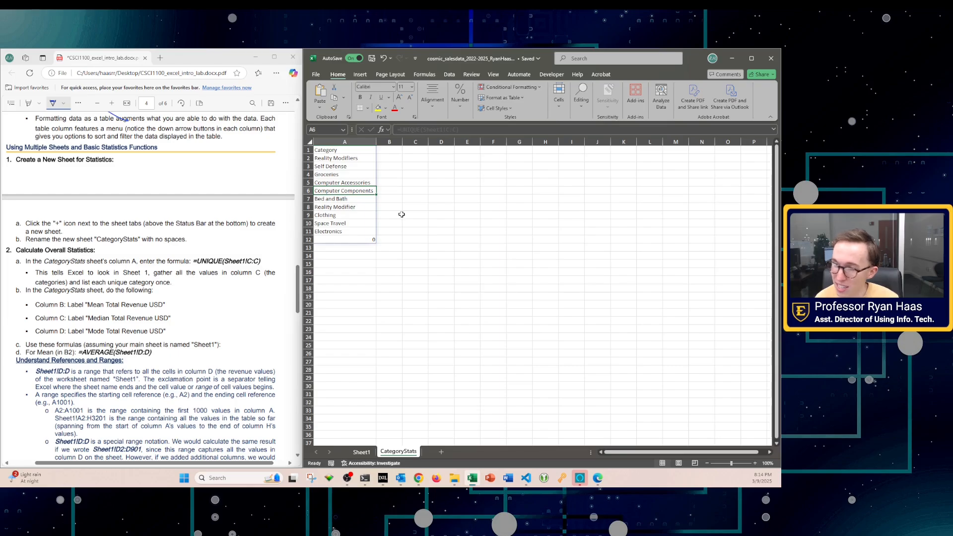
click(343, 230)
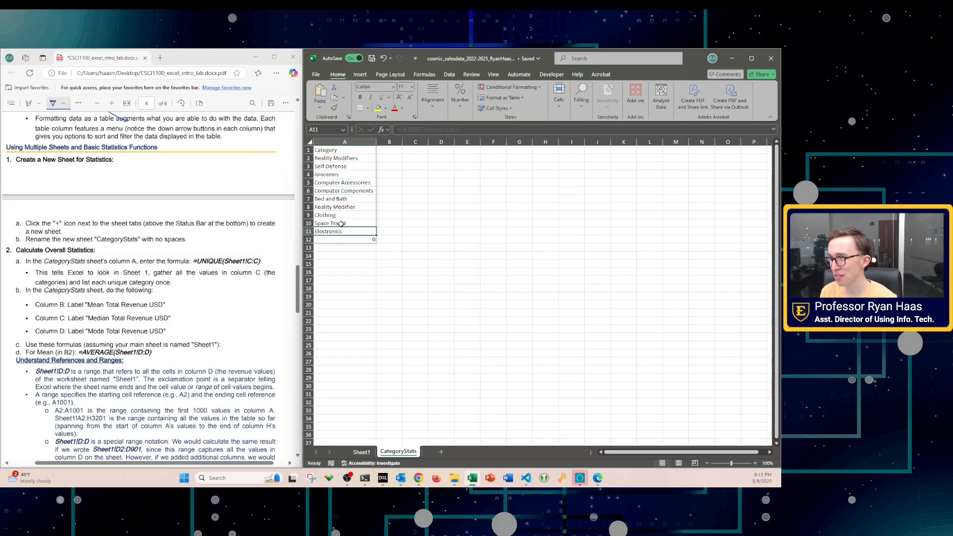
click(387, 230)
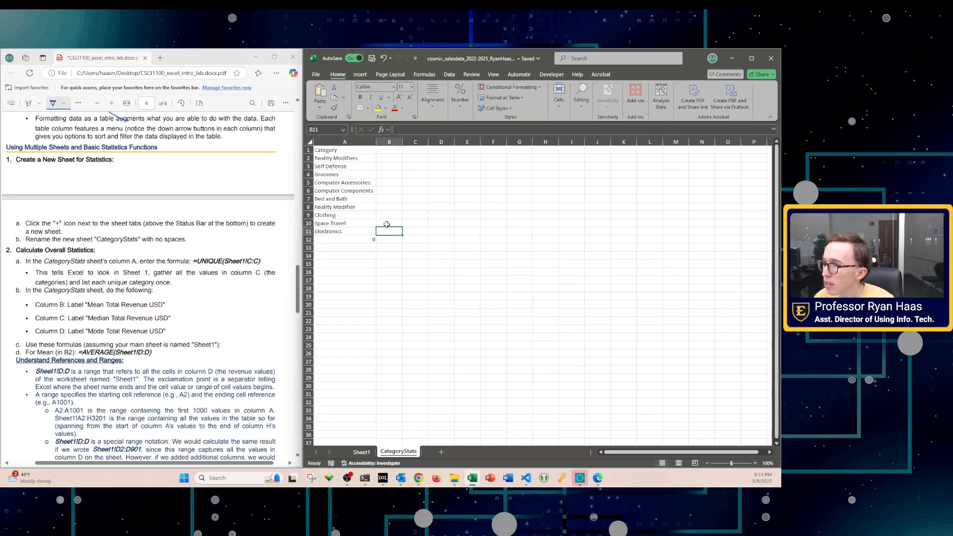
click(387, 151)
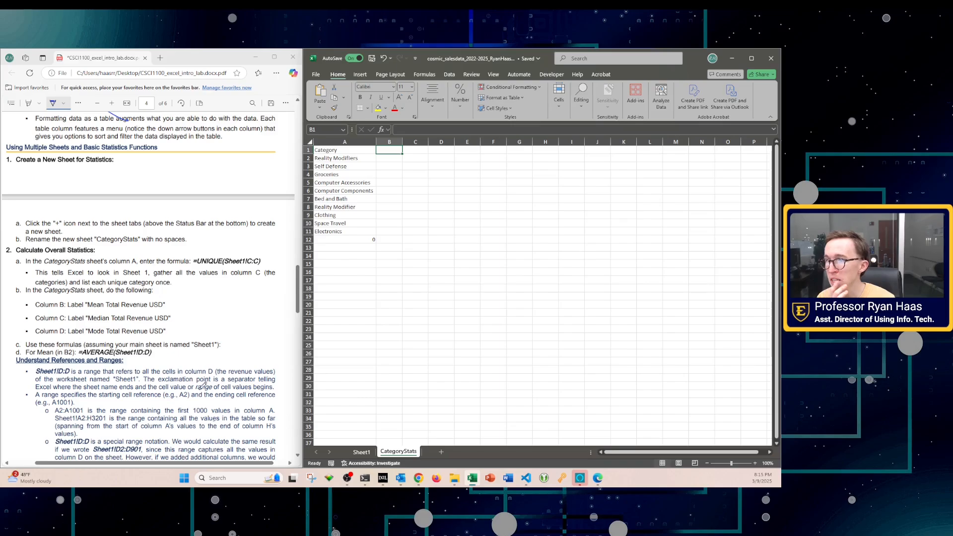
Step: Examine the end of the Category column on Sheet1 and the blank cells below the table's last row
click(361, 453)
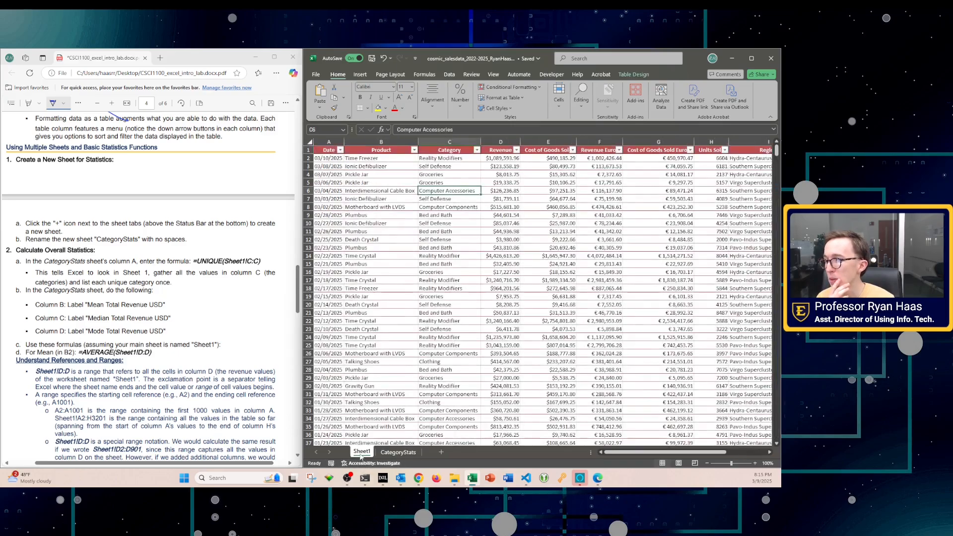
scroll(362, 429, down, 20)
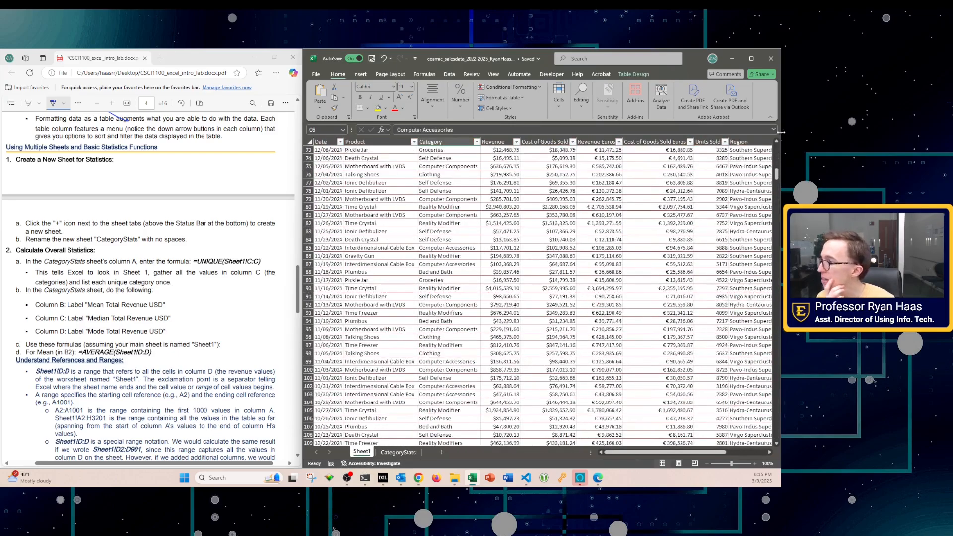
drag(777, 175, 769, 486)
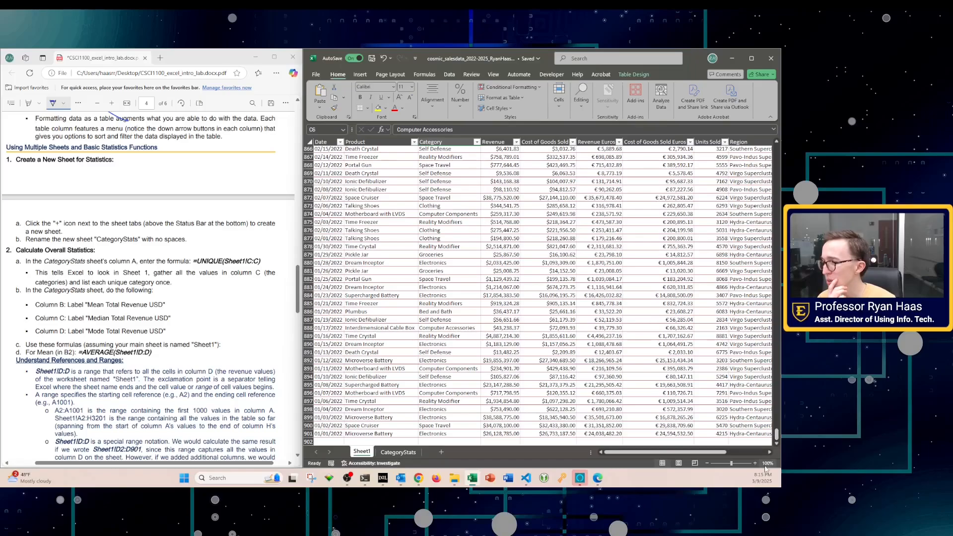
scroll(760, 450, down, 1)
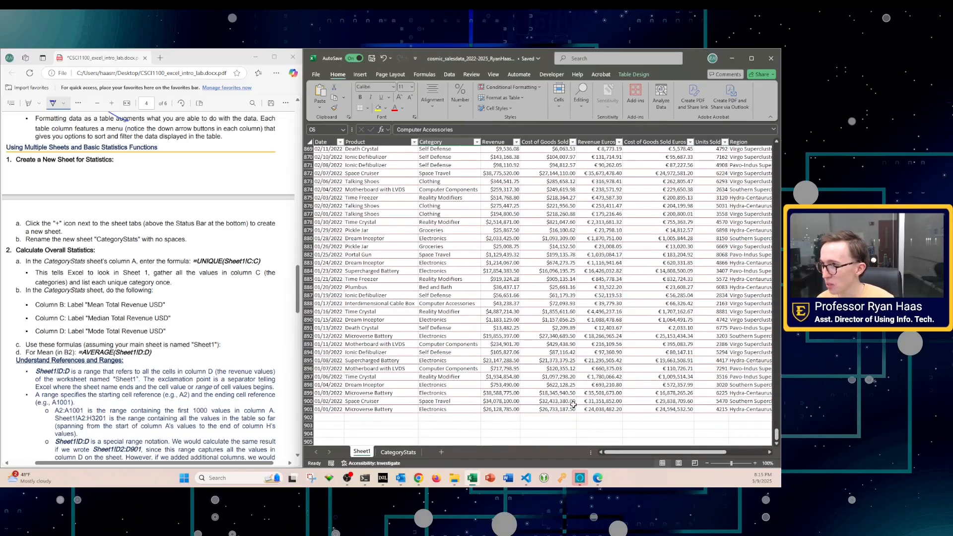
click(449, 410)
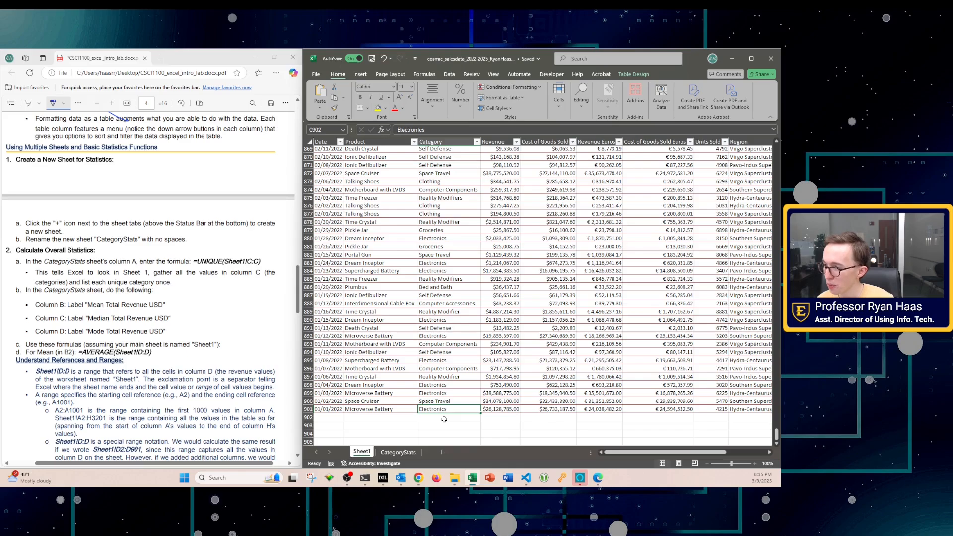
click(444, 418)
click(442, 426)
click(443, 433)
click(443, 441)
scroll(443, 441, down, 6)
click(450, 313)
click(436, 272)
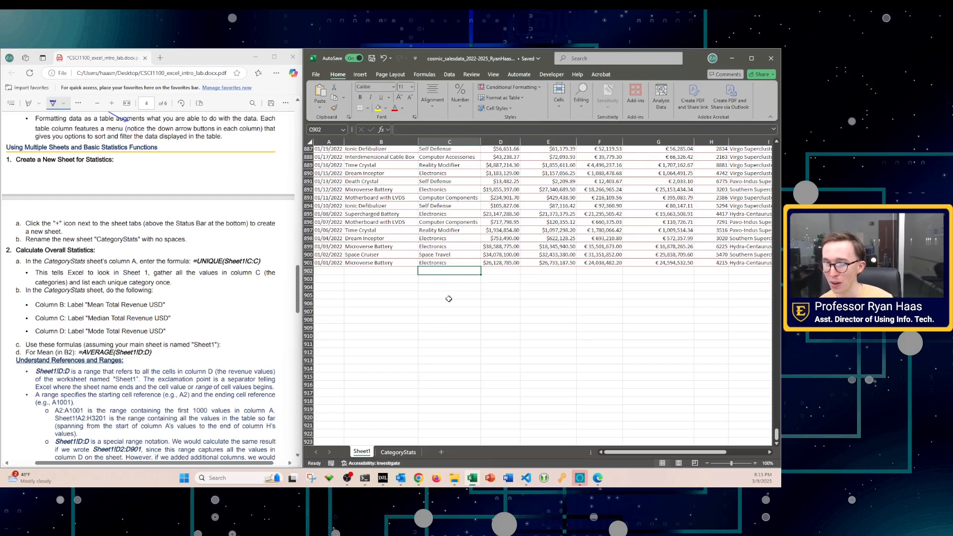
Step: Return to the CategoryStats sheet and strike through the completed UNIQUE formula instruction in the lab PDF with the pen
click(396, 453)
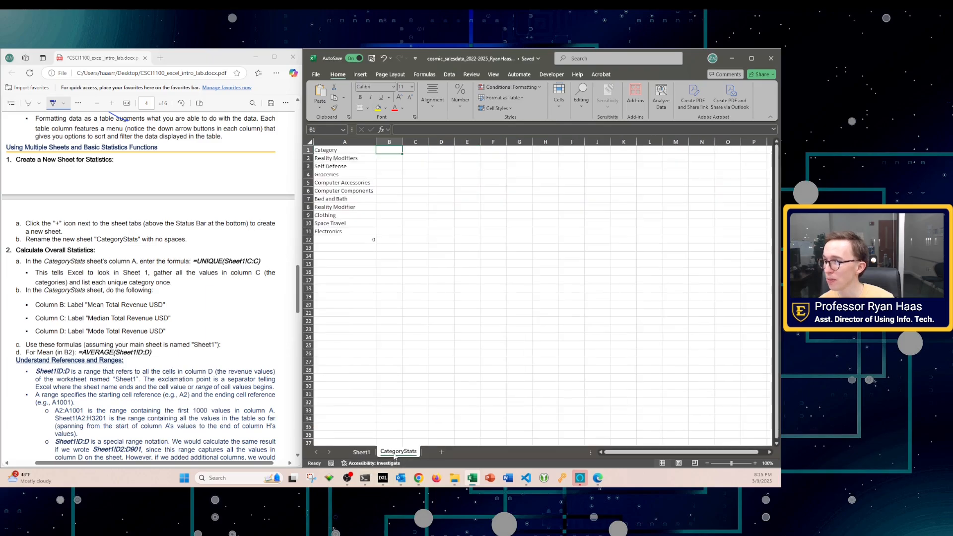
click(345, 151)
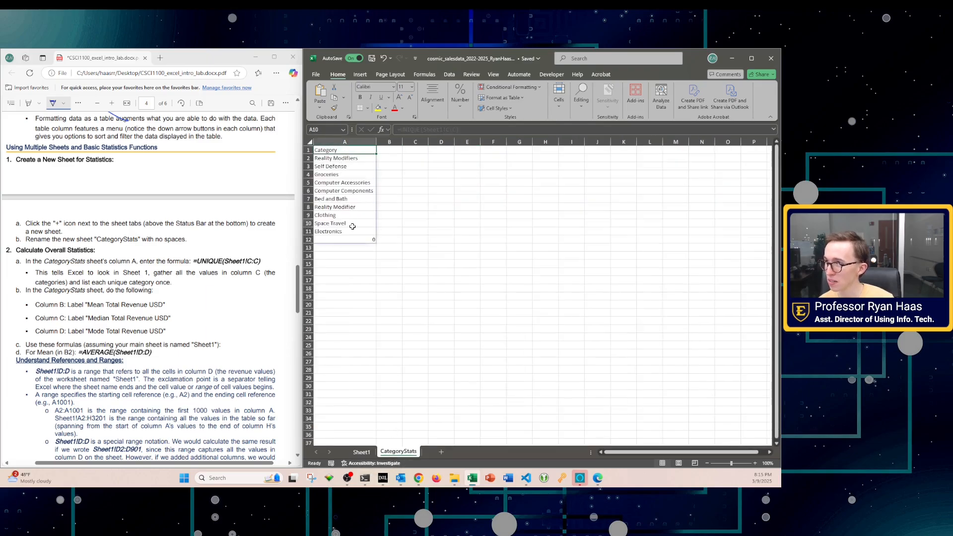
click(415, 207)
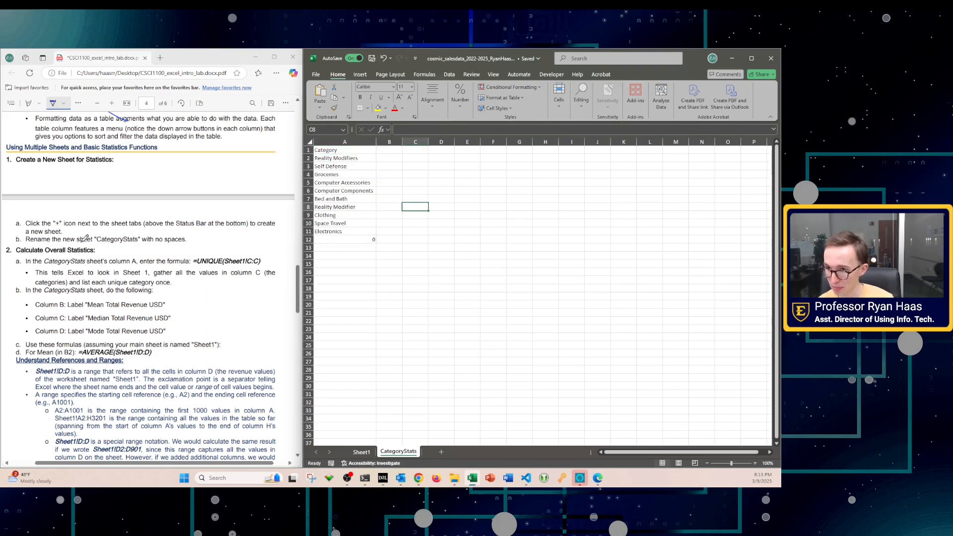
click(66, 258)
drag(66, 258, 100, 282)
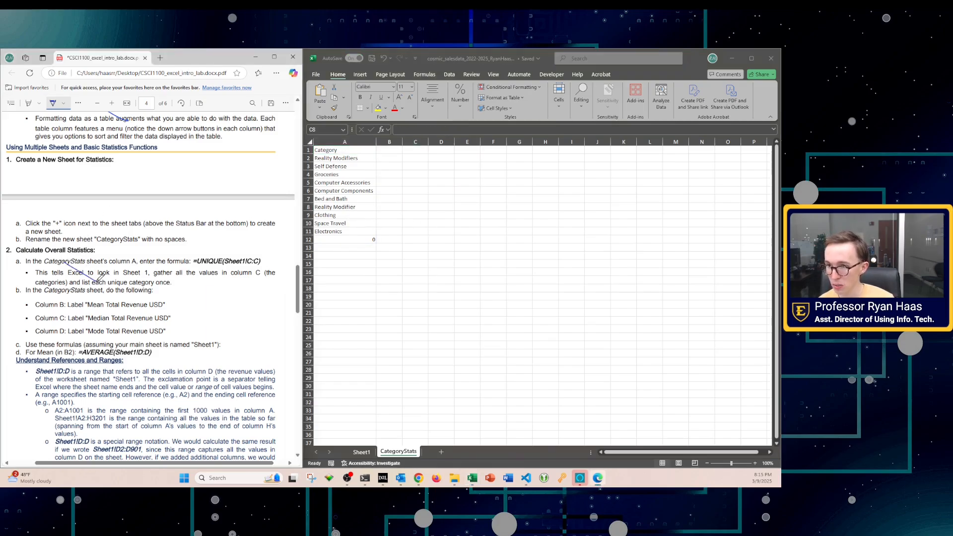
Step: Enter the heading Mean Total Revenue USD in cell B1 of CategoryStats and fit column B's width to it
click(392, 152)
click(391, 152)
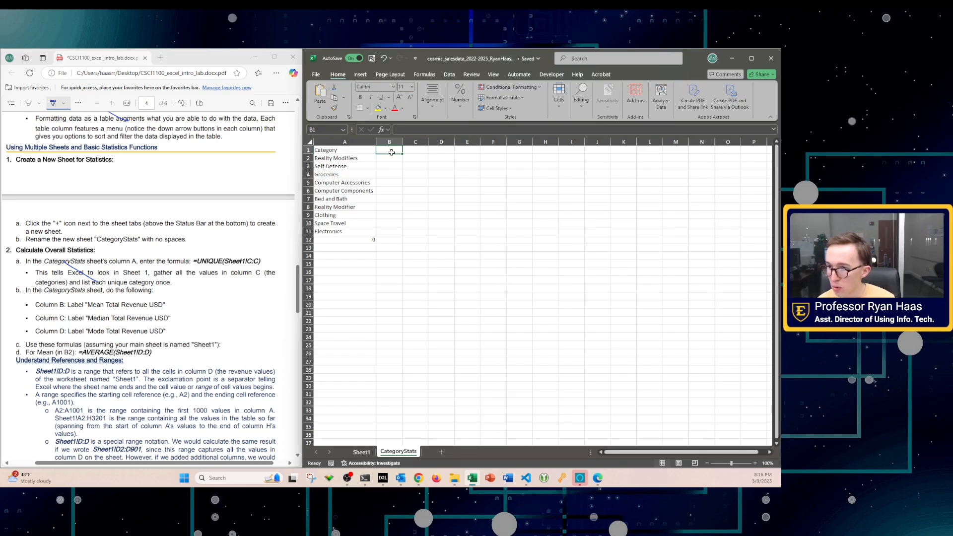
text(")
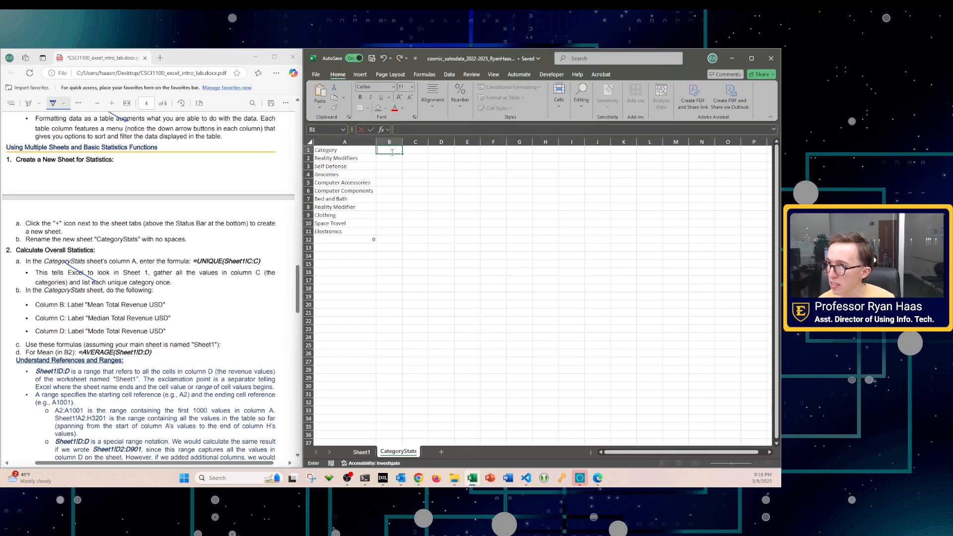
text(ean Total)
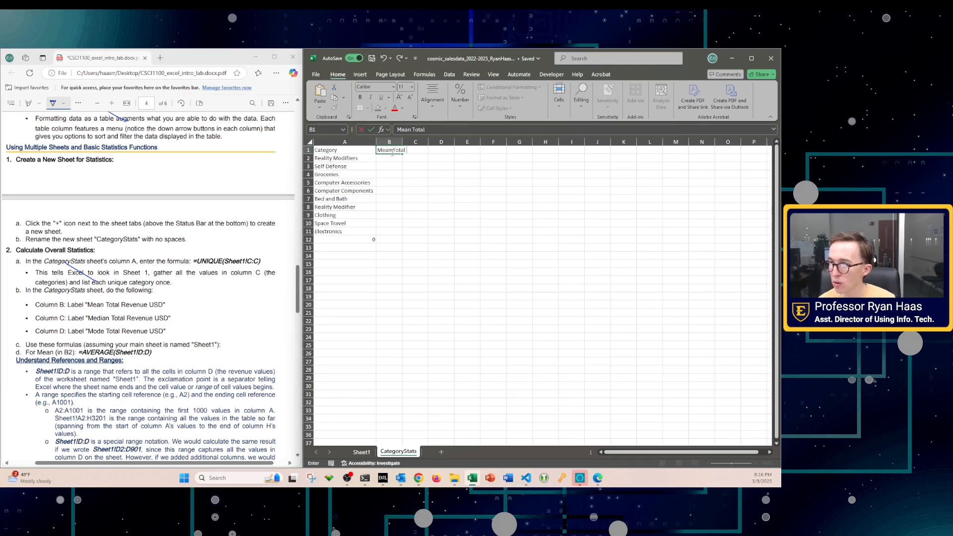
text( Revenue USD)
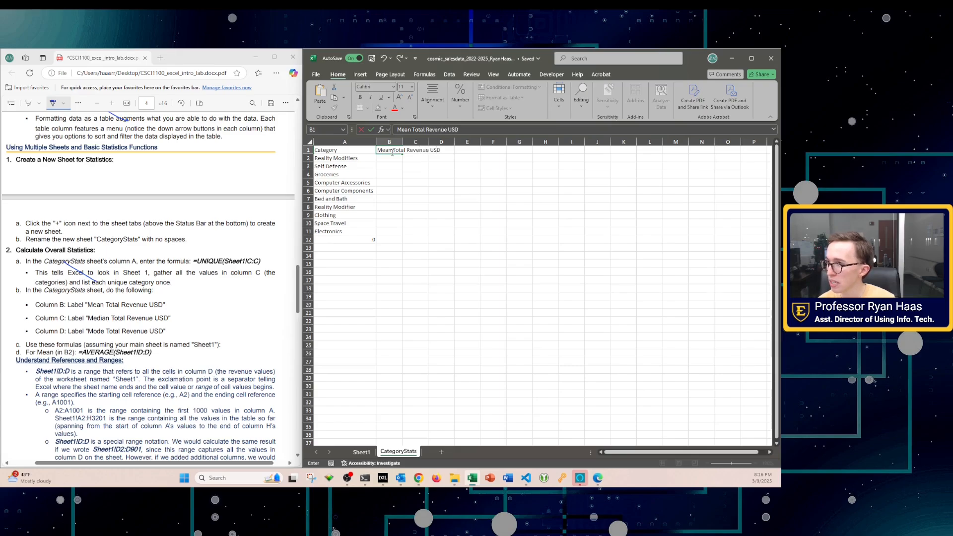
key(Return)
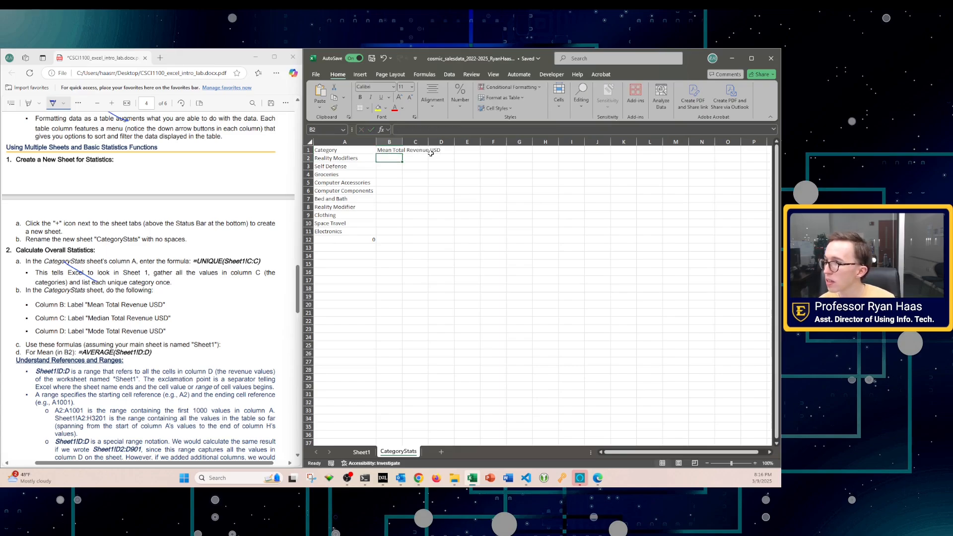
double_click(401, 142)
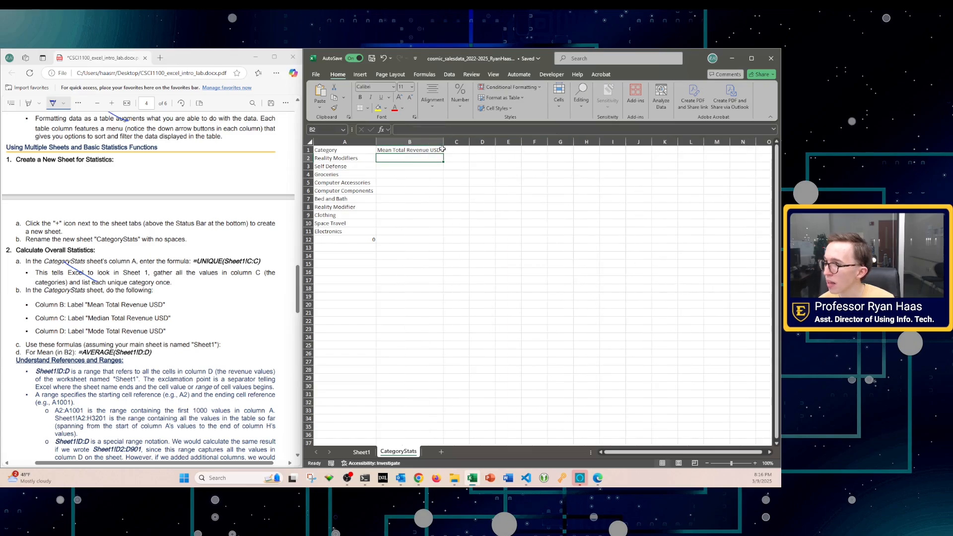
Step: Enter the heading Median Total Revenue USD in cell C1 and widen column C to show the full text
click(455, 149)
click(433, 130)
text(Me)
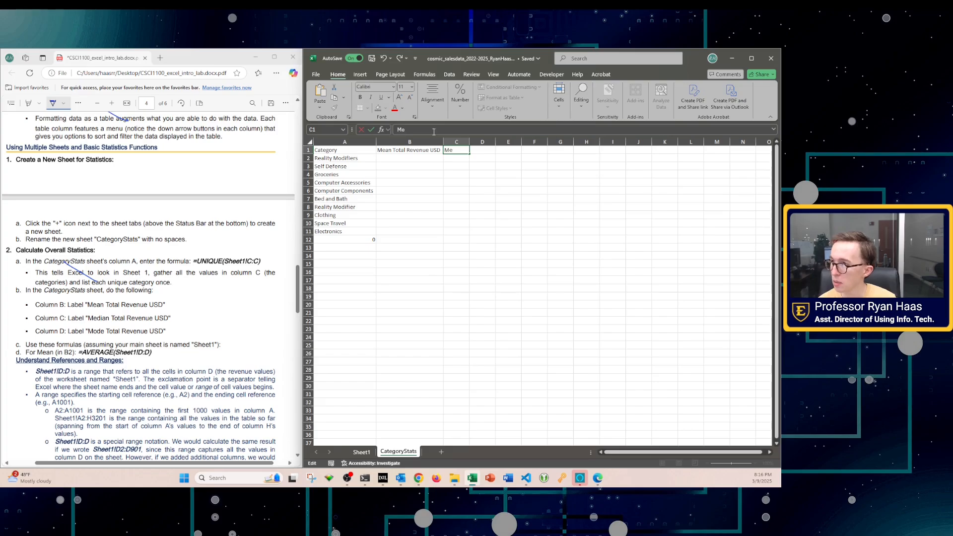
text(dian To)
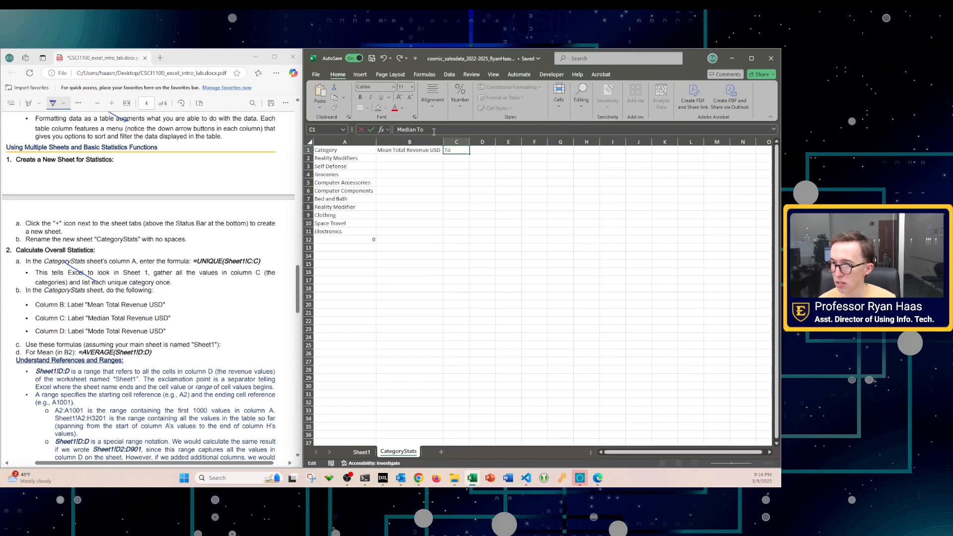
text(tal Revenue)
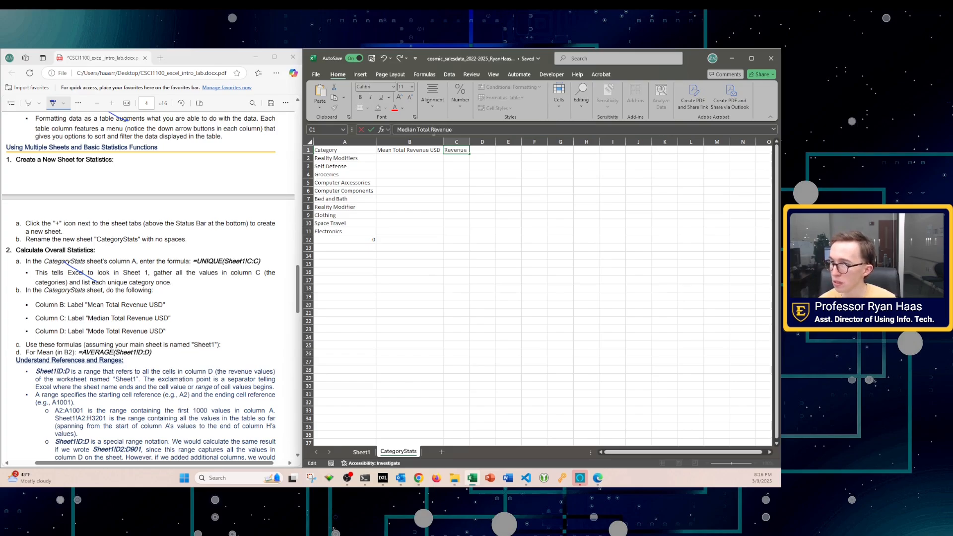
text( USD)
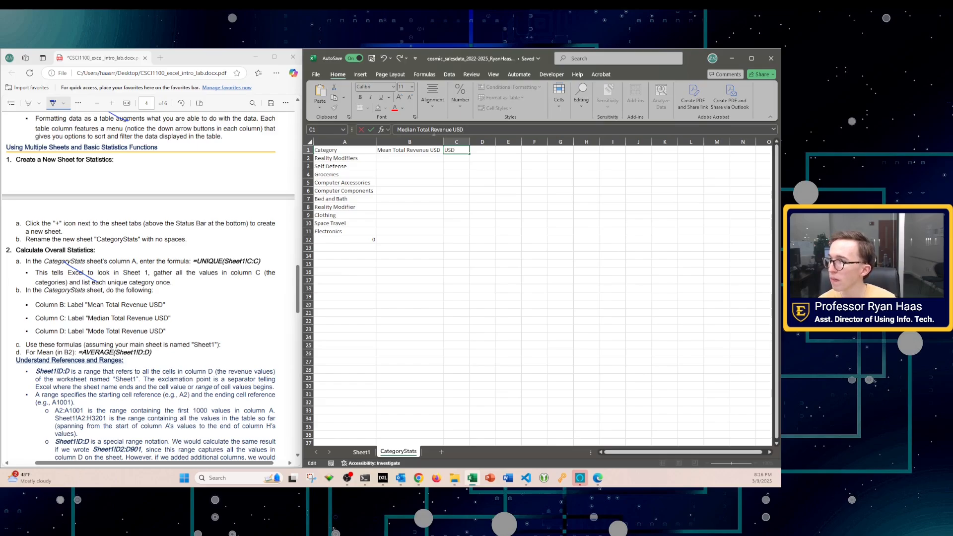
key(Return)
drag(467, 142, 516, 142)
Step: Enter the heading Mode Total Revenue USD in cell D1 and widen column D to show the full text
click(529, 153)
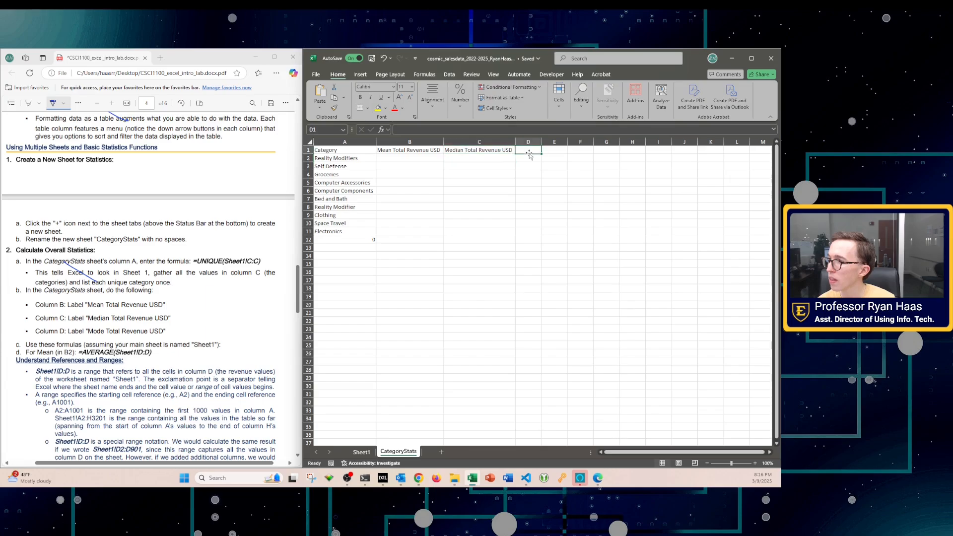
click(422, 130)
text(Mo)
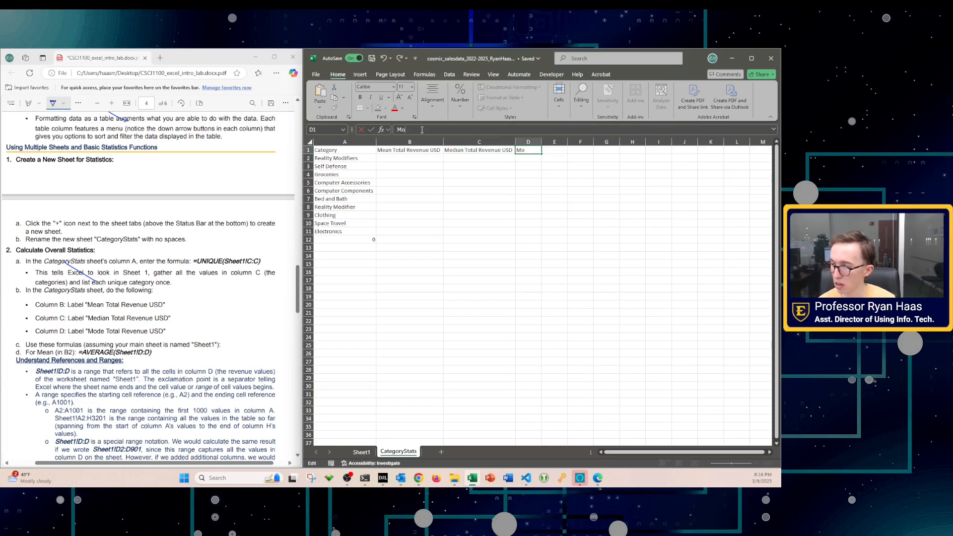
text(de Total Re)
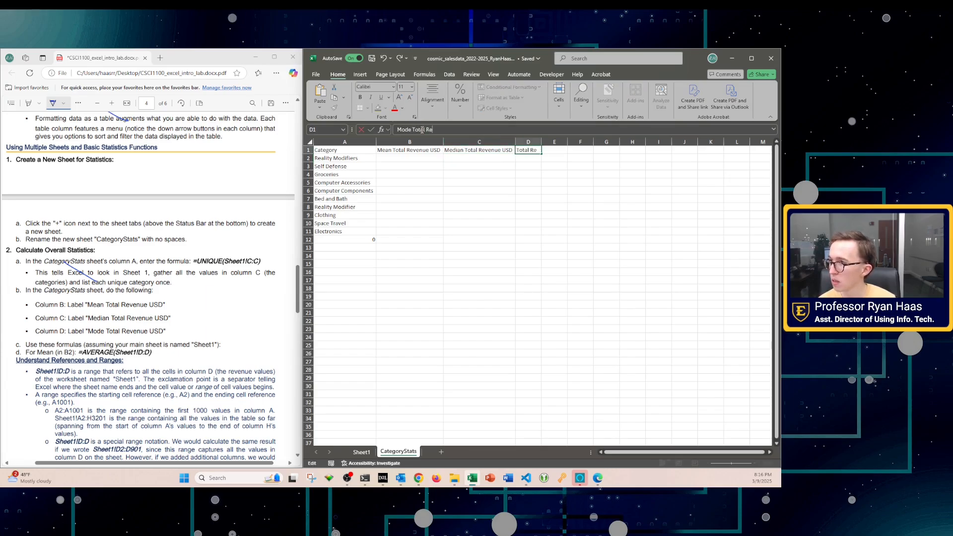
text(venue USD)
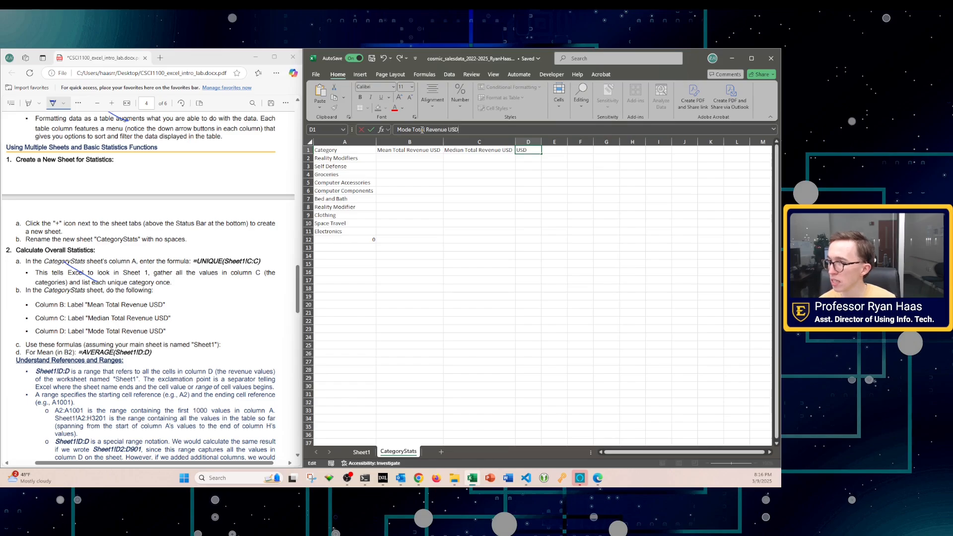
key(Return)
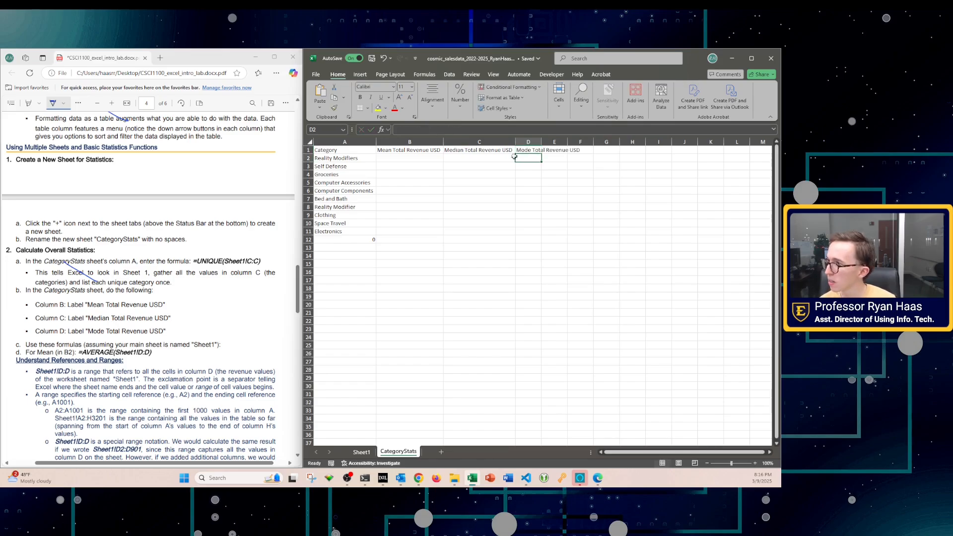
drag(542, 144, 584, 143)
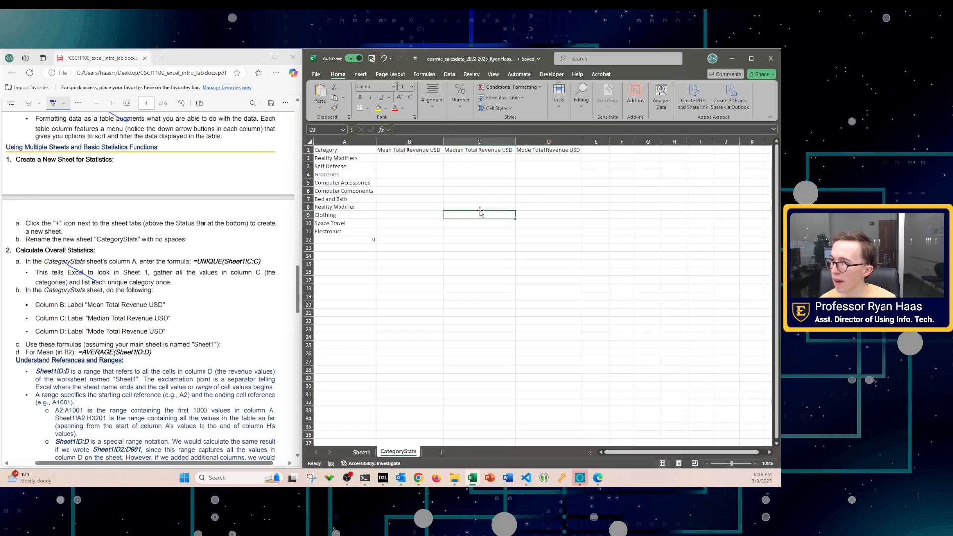
Step: Insert the AVERAGE function from the Statistical category into cell B2 of CategoryStats
click(409, 157)
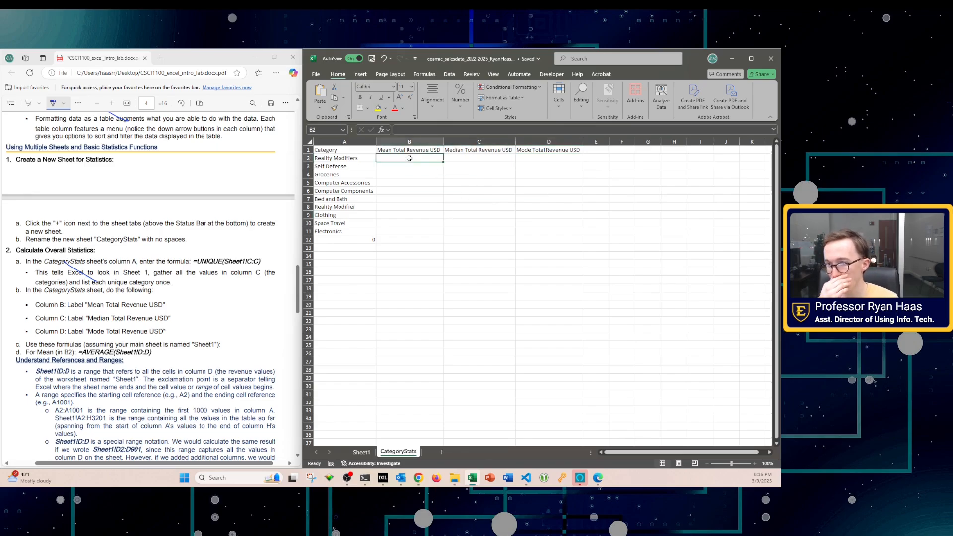
scroll(247, 290, down, 3)
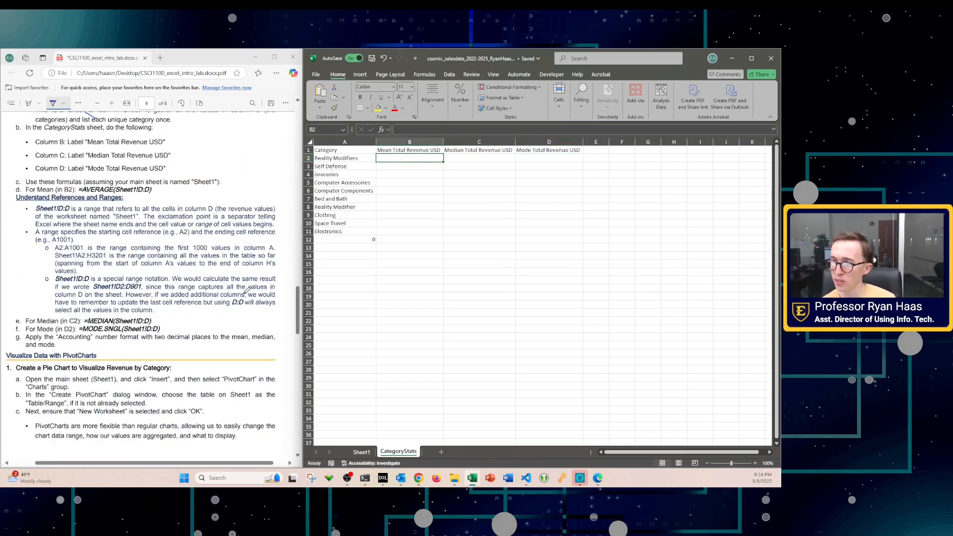
scroll(247, 290, up, 2)
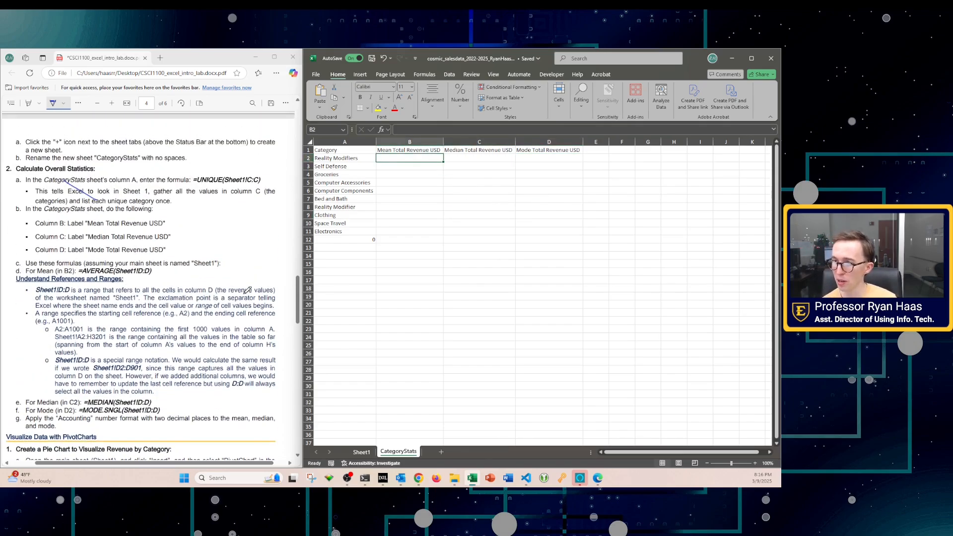
click(360, 75)
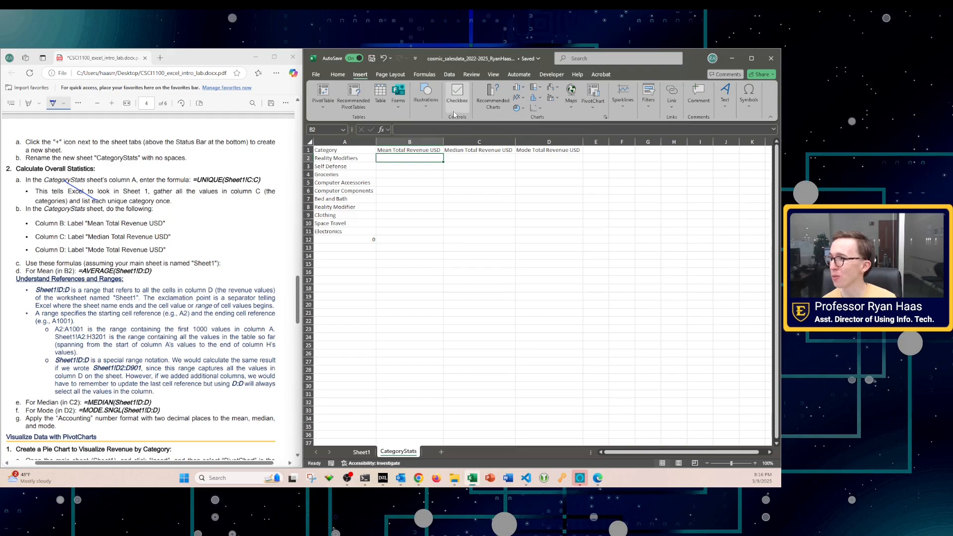
drag(303, 105, 302, 104)
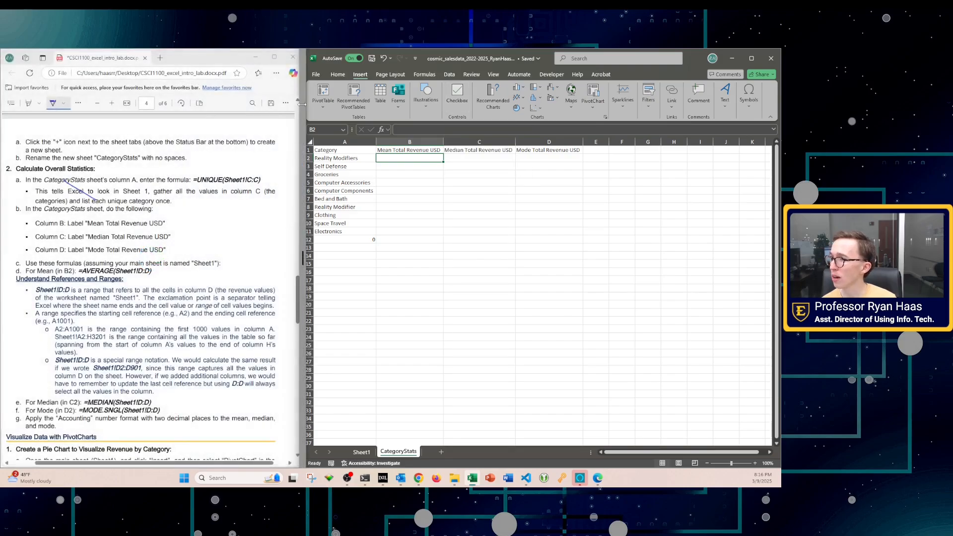
click(425, 74)
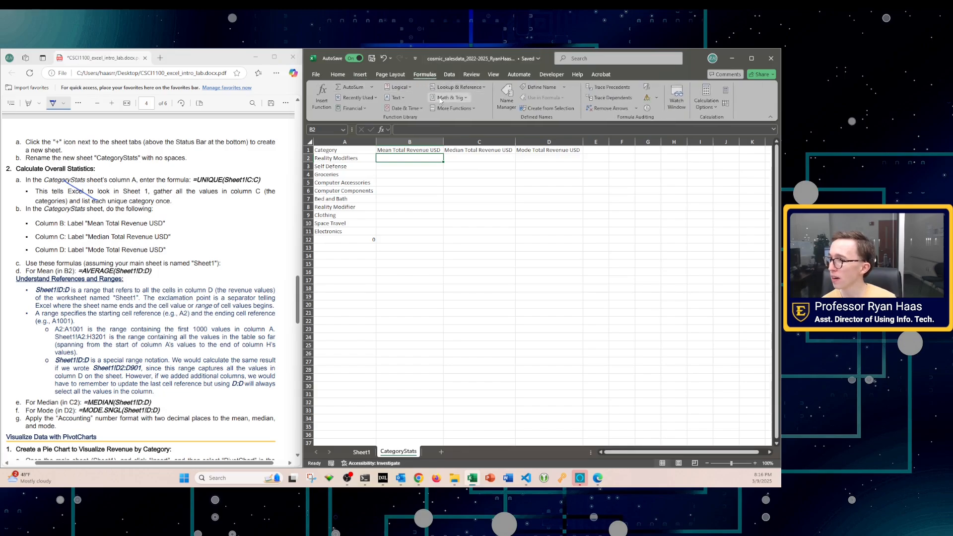
click(448, 98)
click(448, 98)
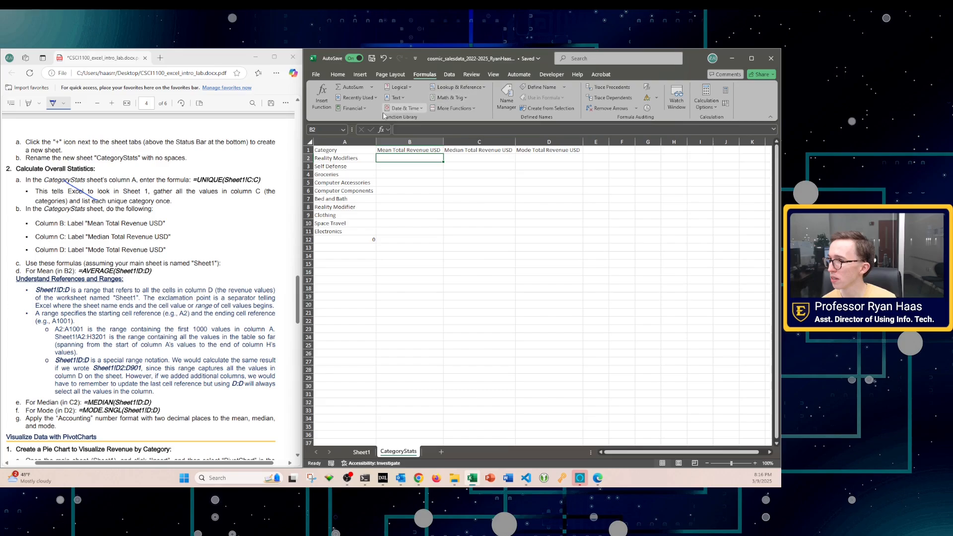
click(327, 103)
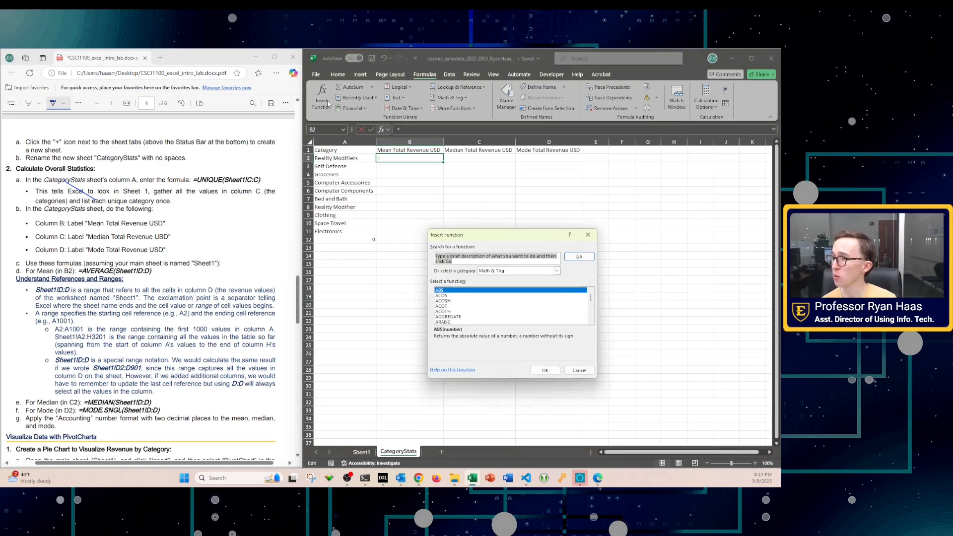
click(503, 272)
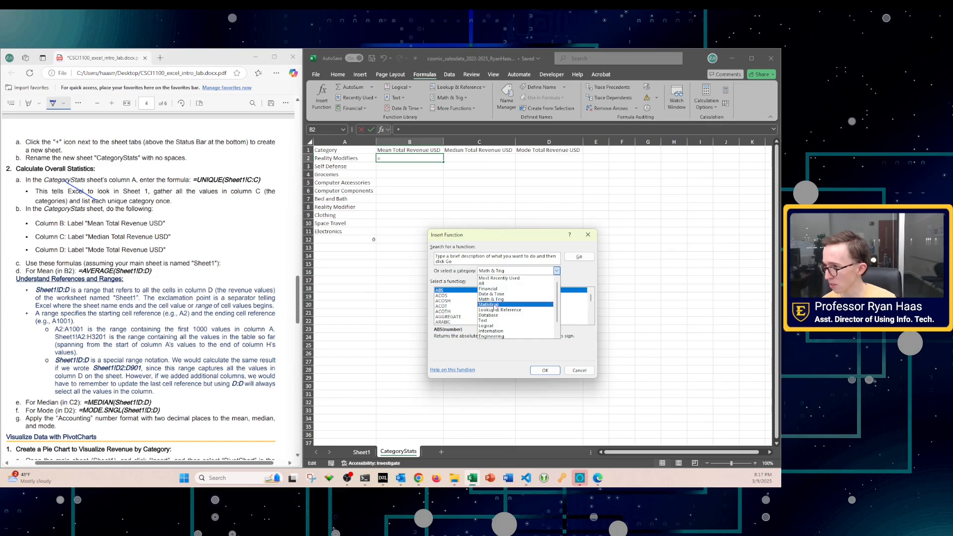
click(491, 304)
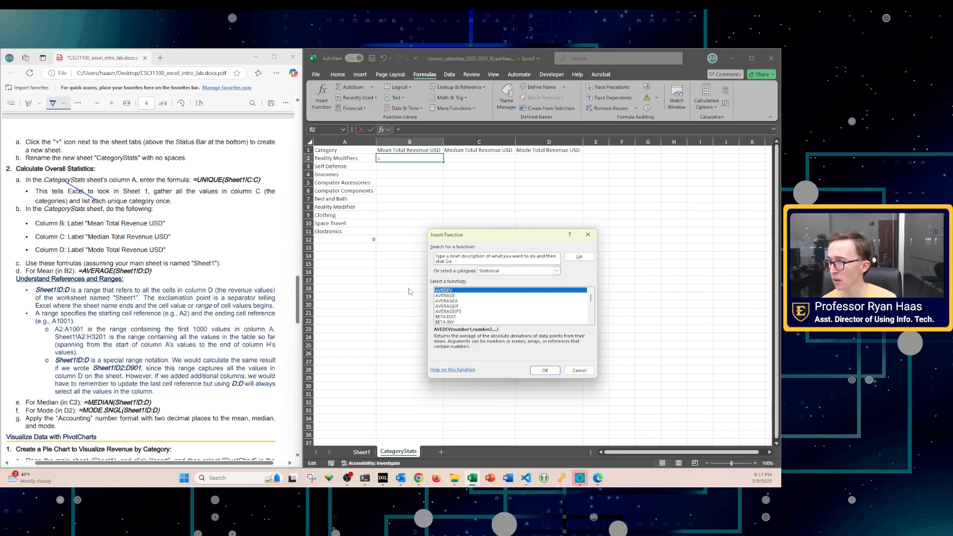
click(449, 296)
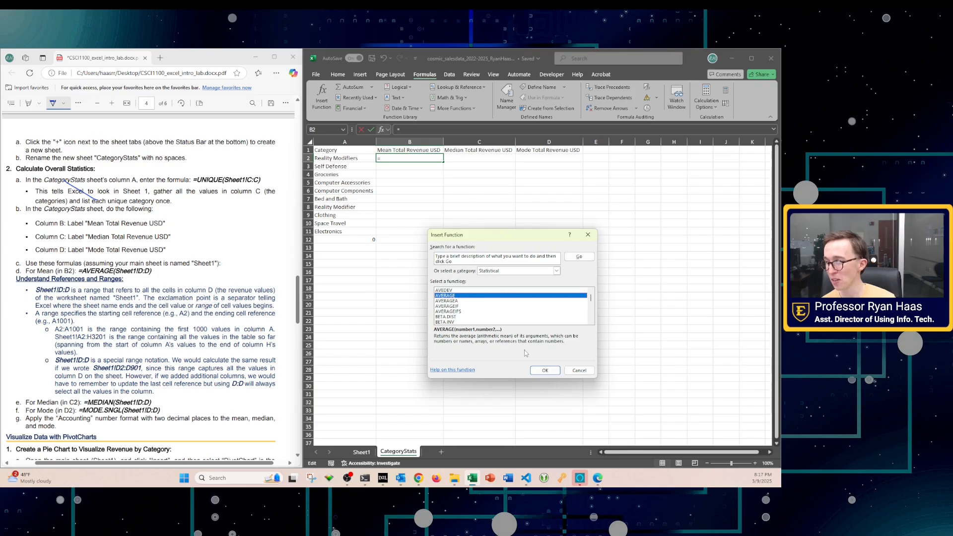
click(546, 372)
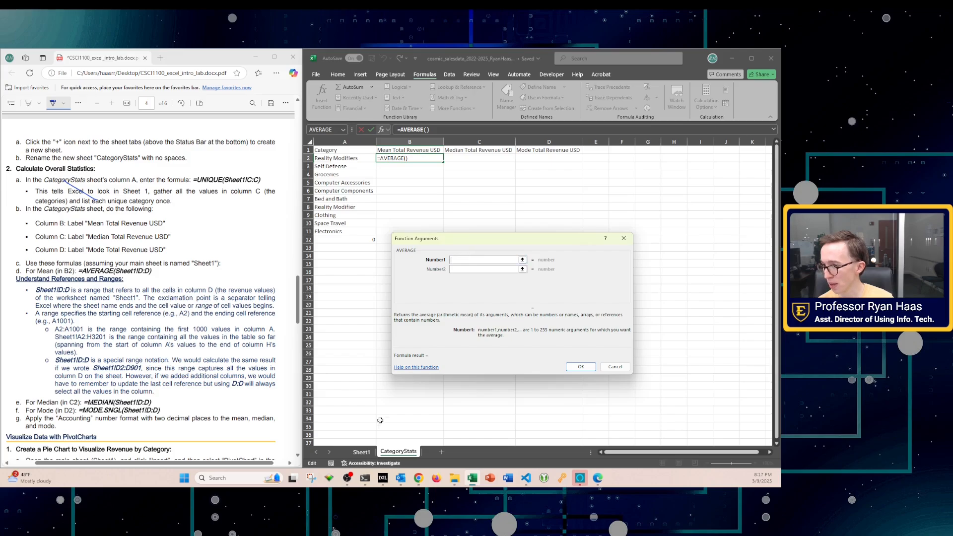
Step: Set the AVERAGE function's first argument to the whole revenue column, Sheet1!D:D, and complete the formula in B2
click(367, 453)
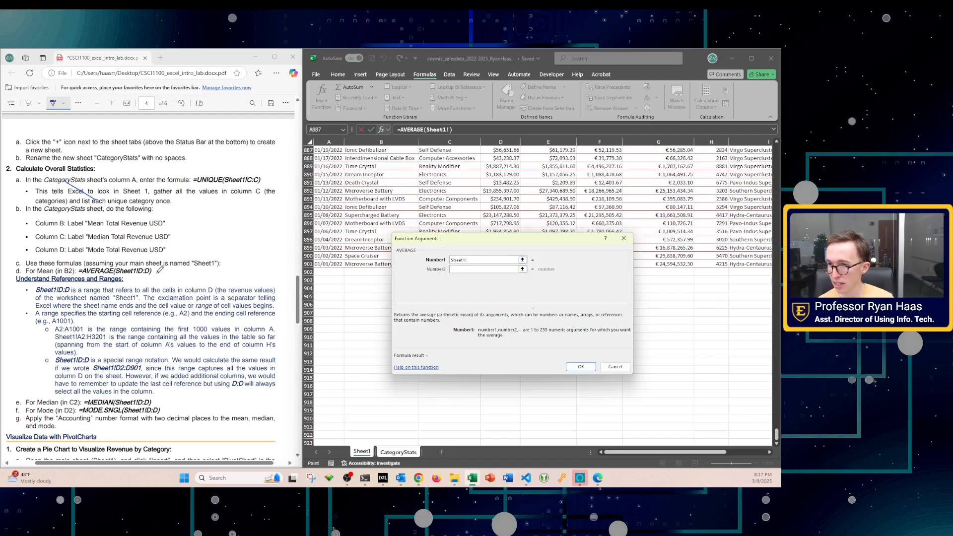
click(502, 141)
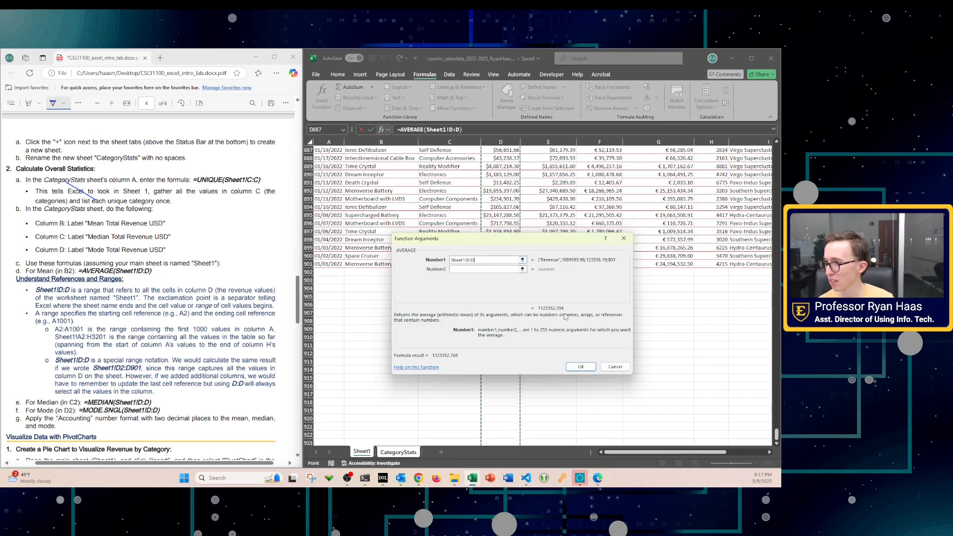
click(580, 367)
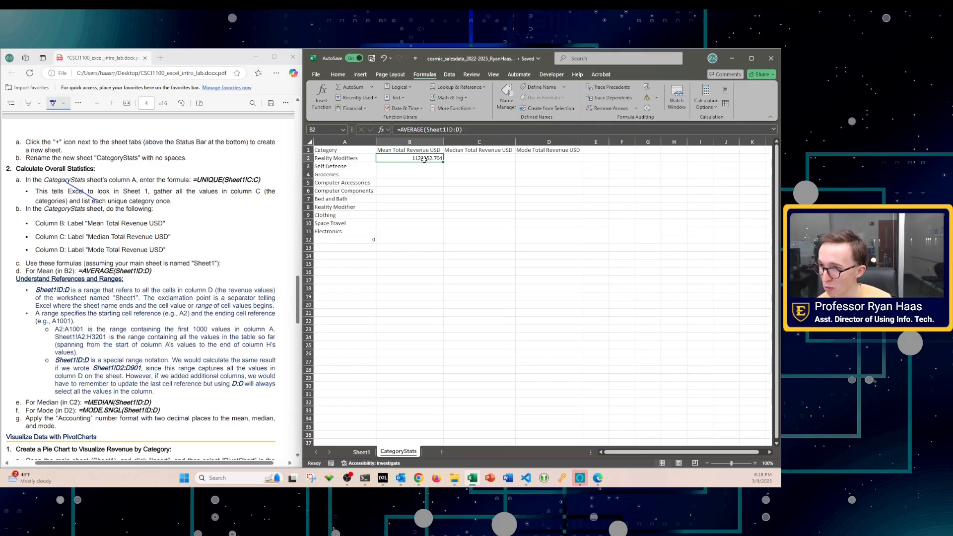
Step: Find the MEDIAN function by searching for median and insert it into cell C2 of CategoryStats
key(Right)
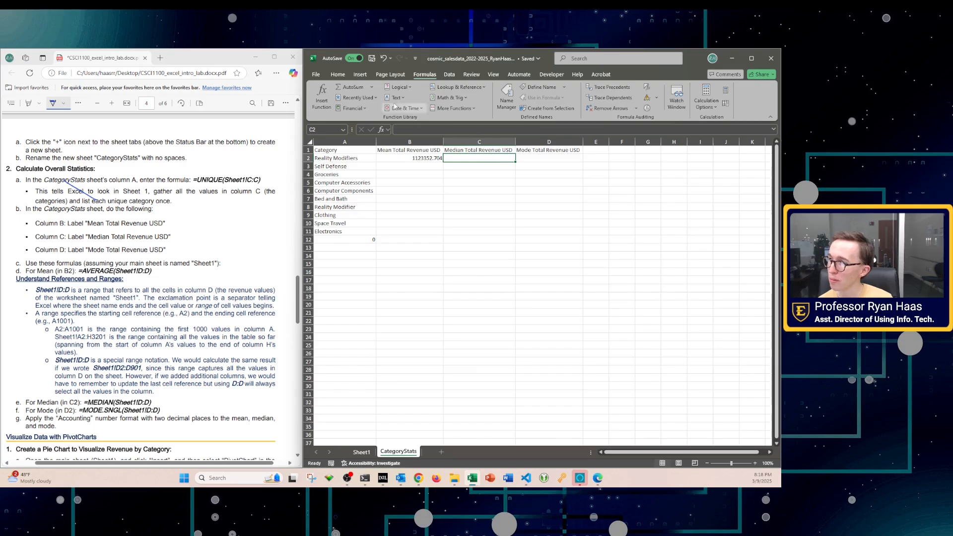
click(411, 129)
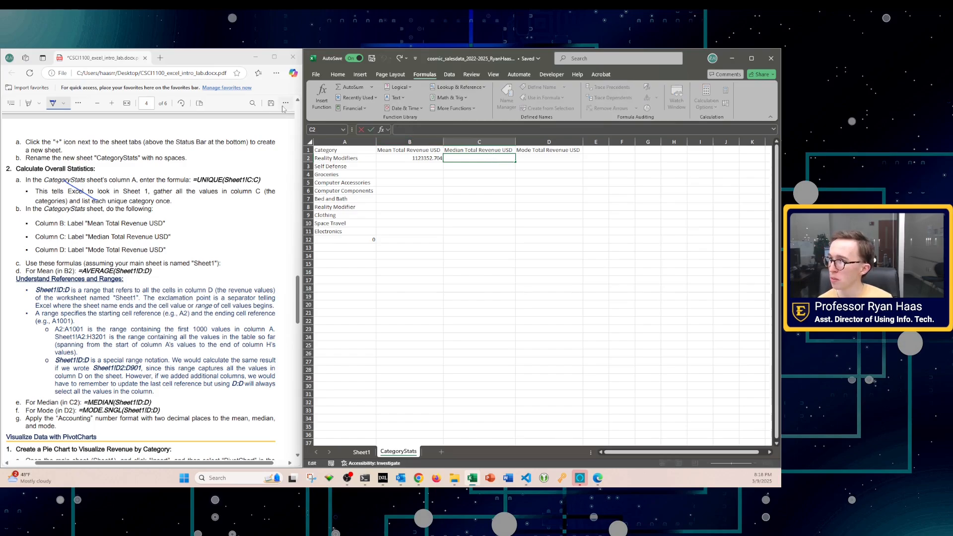
click(322, 96)
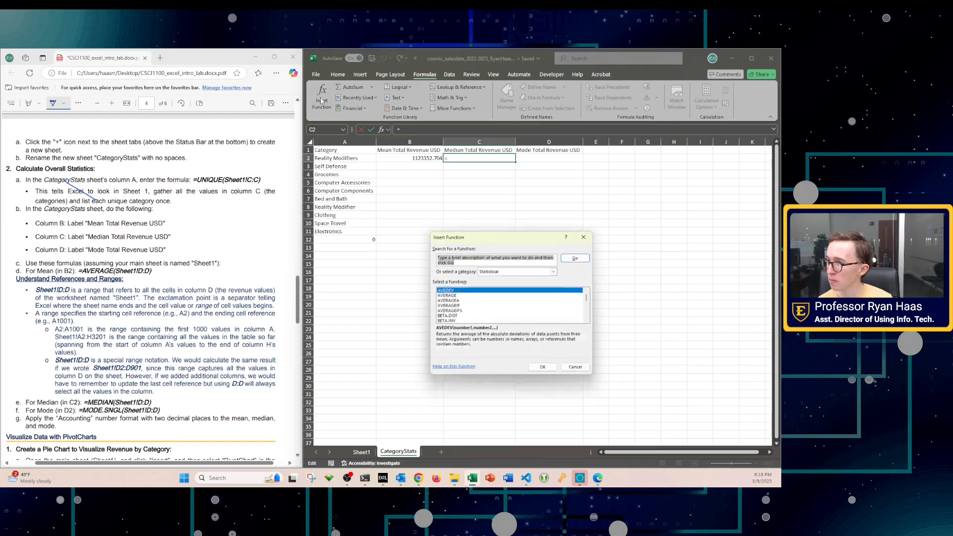
scroll(469, 316, down, 7)
click(463, 256)
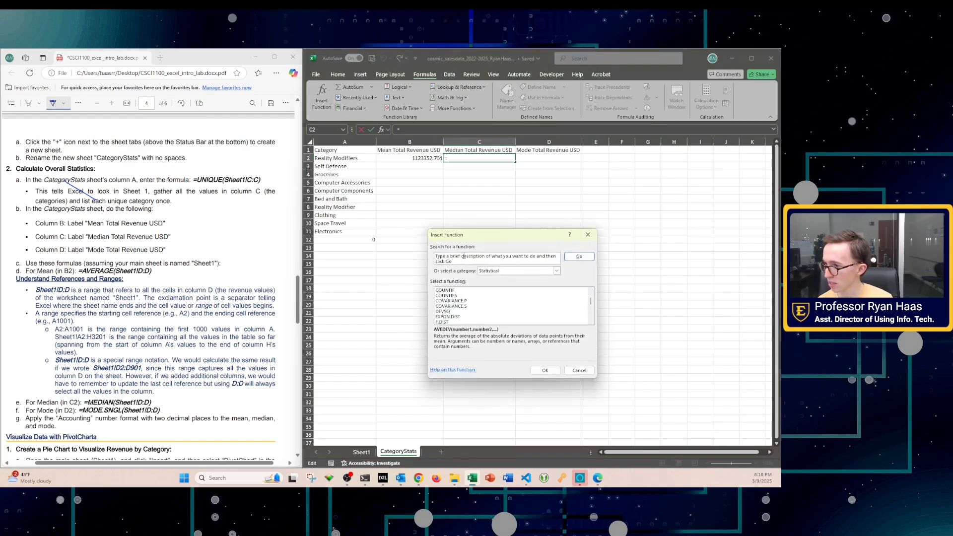
key(ctrl+a)
text(m)
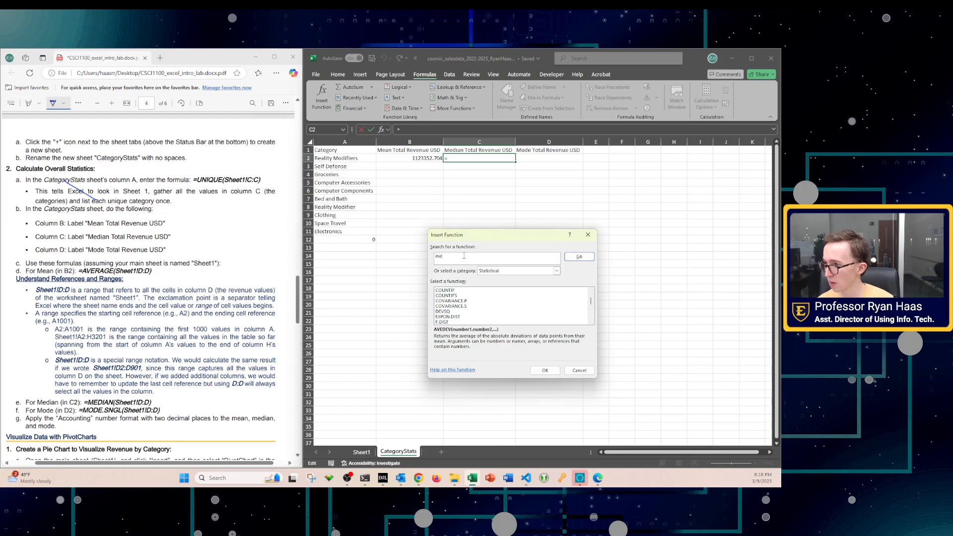
key(Return)
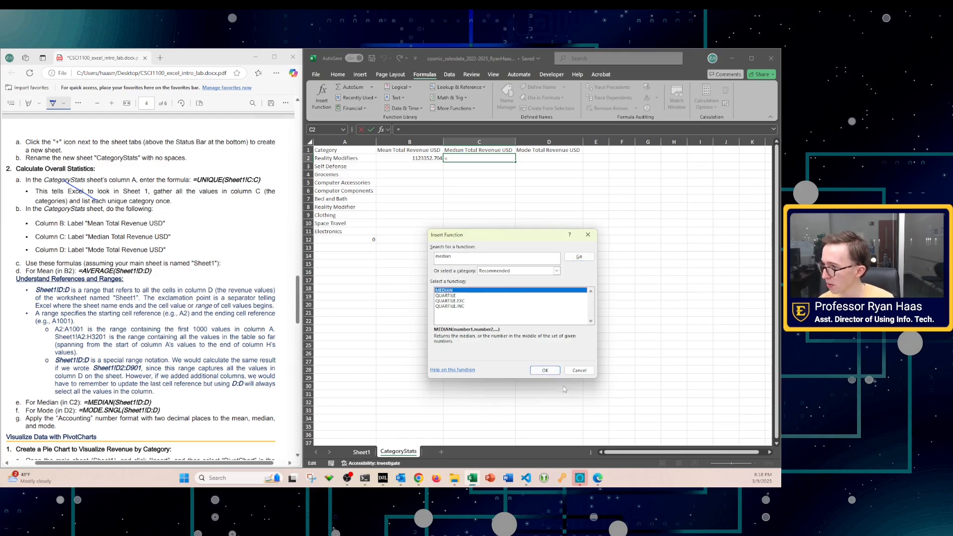
click(545, 371)
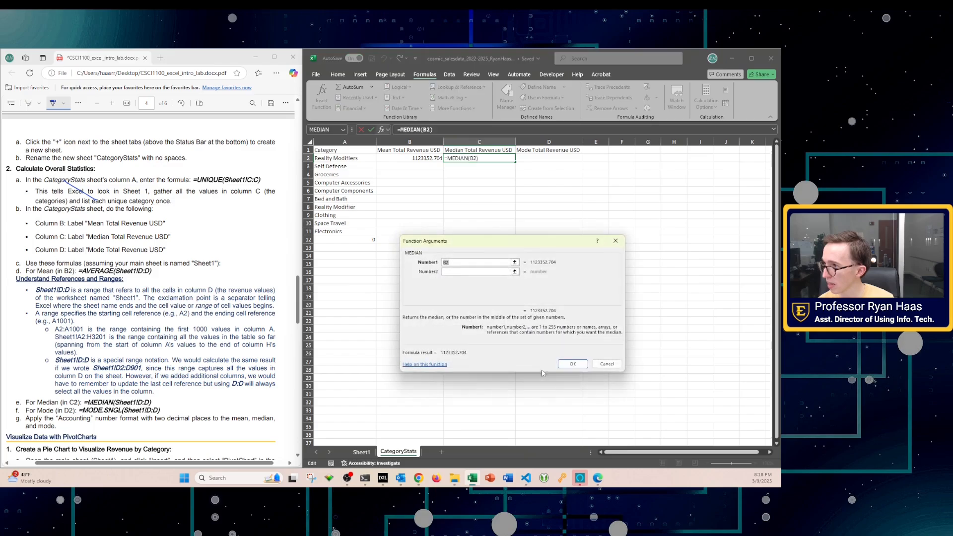
Step: Set the MEDIAN function's first argument to the whole revenue column, Sheet1!D:D, and complete the formula in C2
click(361, 452)
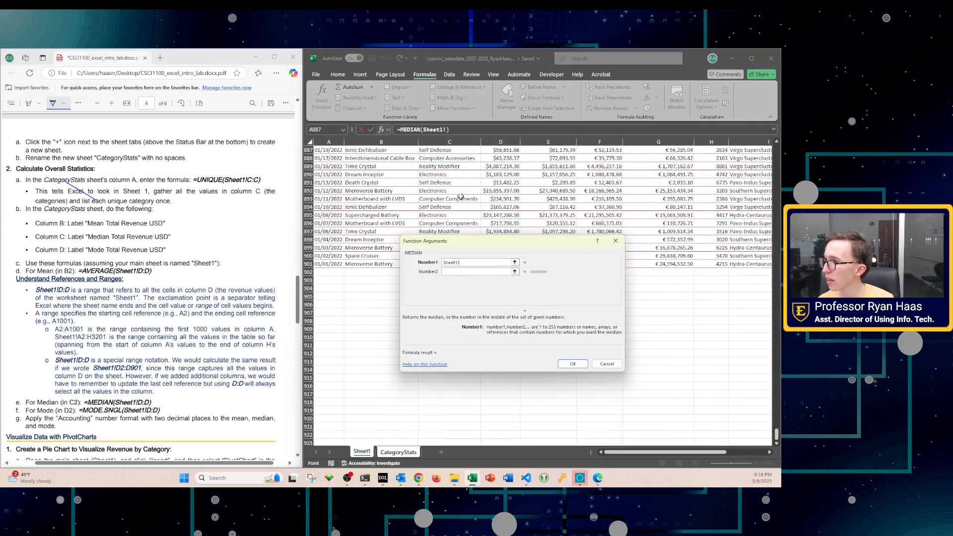
click(502, 142)
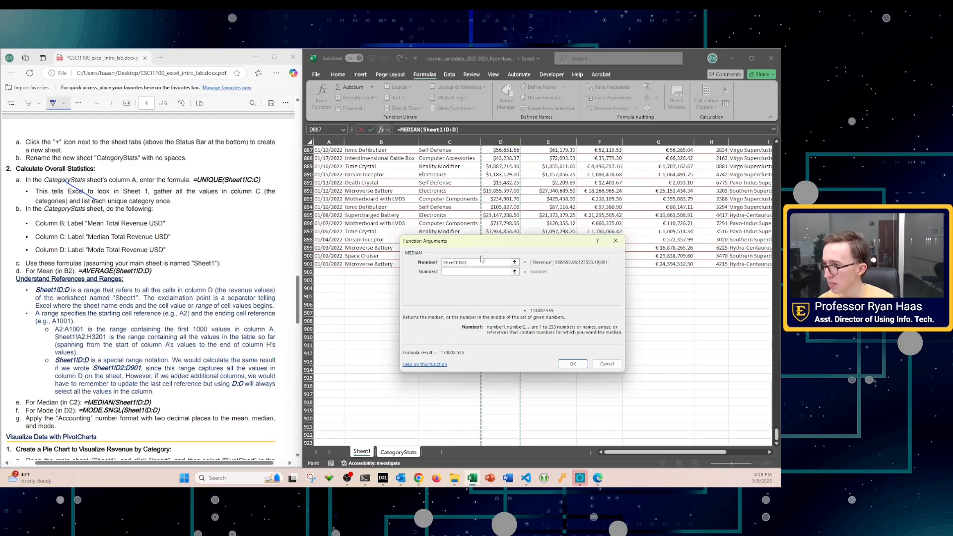
click(572, 364)
Step: Search the functions for mode and insert MODE.SNGL into cell D2 of CategoryStats
click(545, 156)
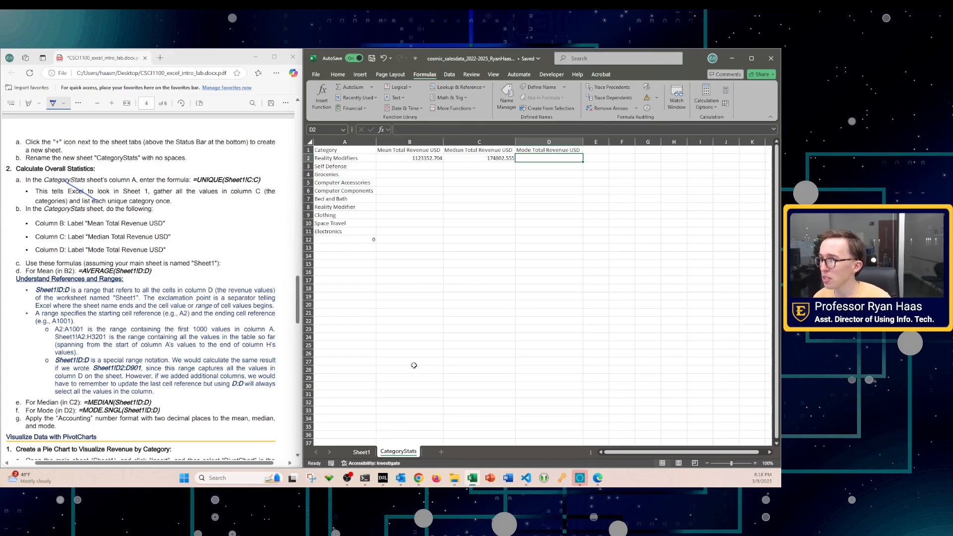
click(322, 96)
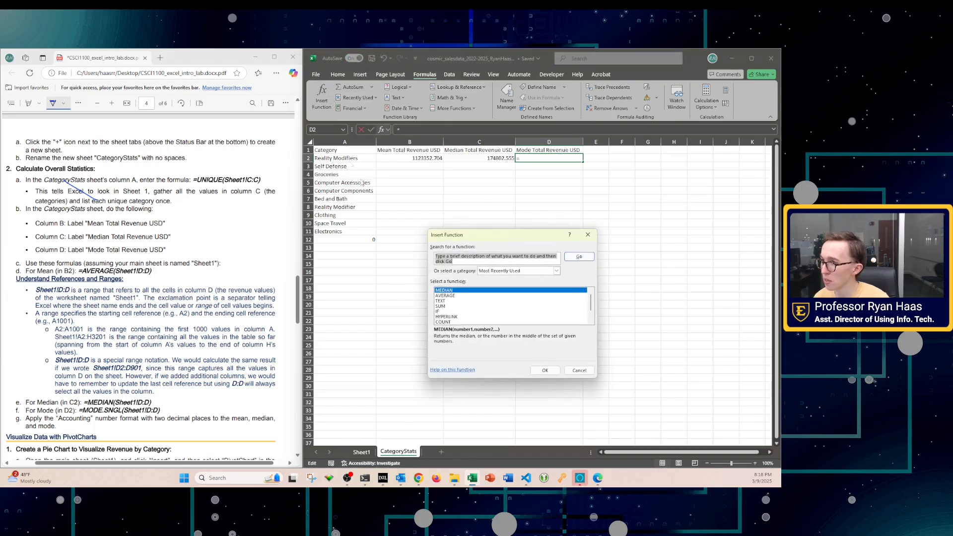
text(mode)
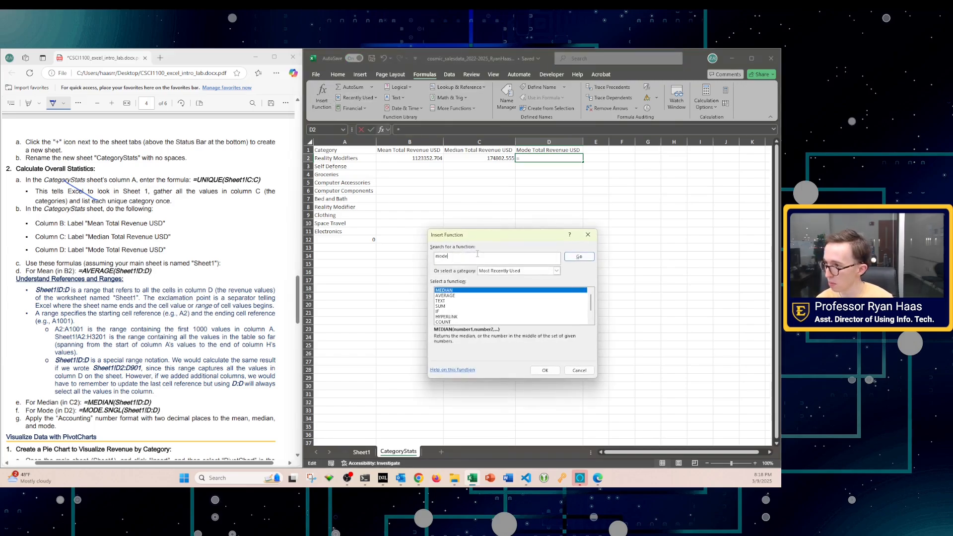
key(Return)
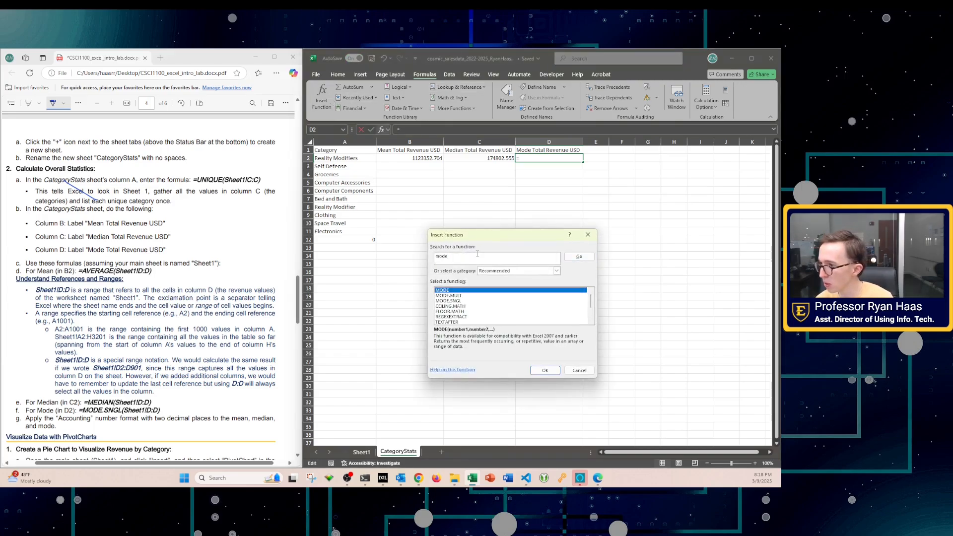
click(457, 297)
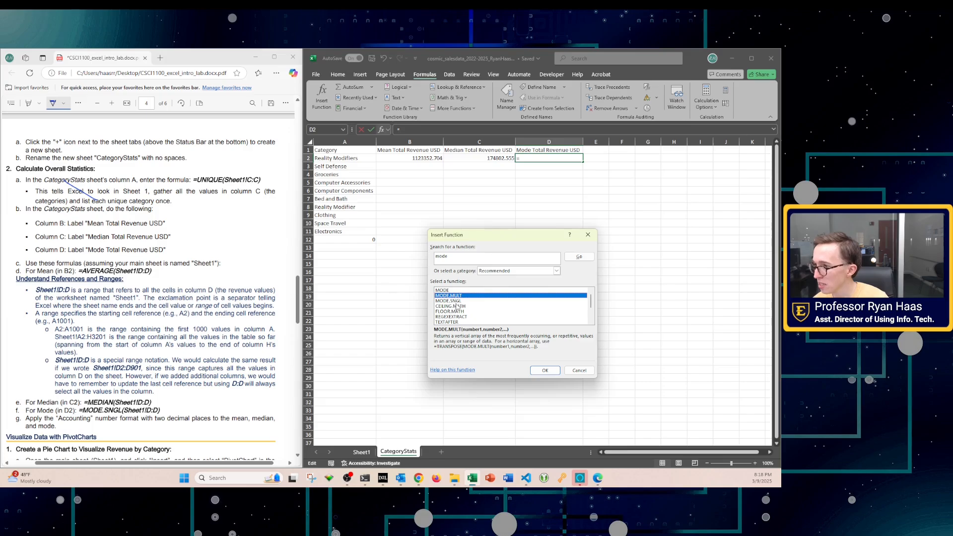
click(457, 301)
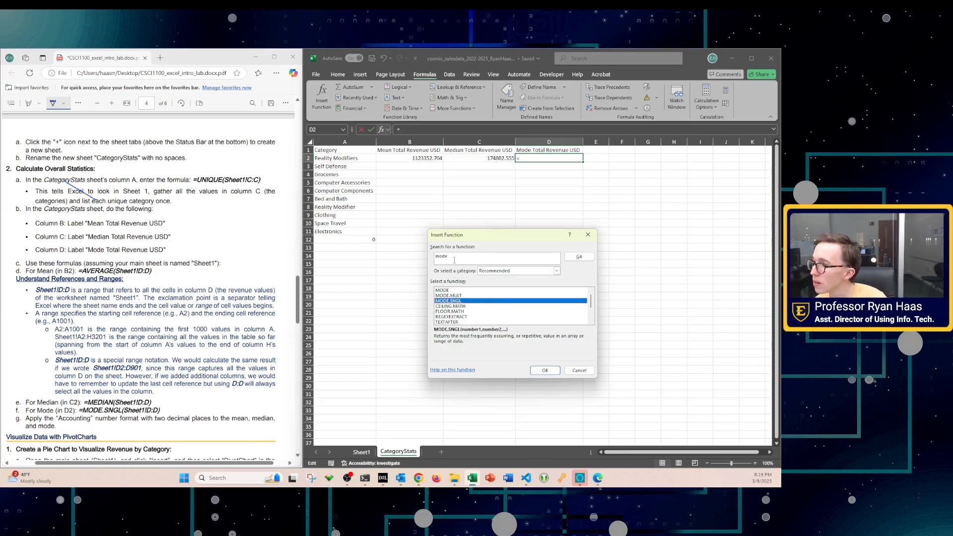
click(546, 370)
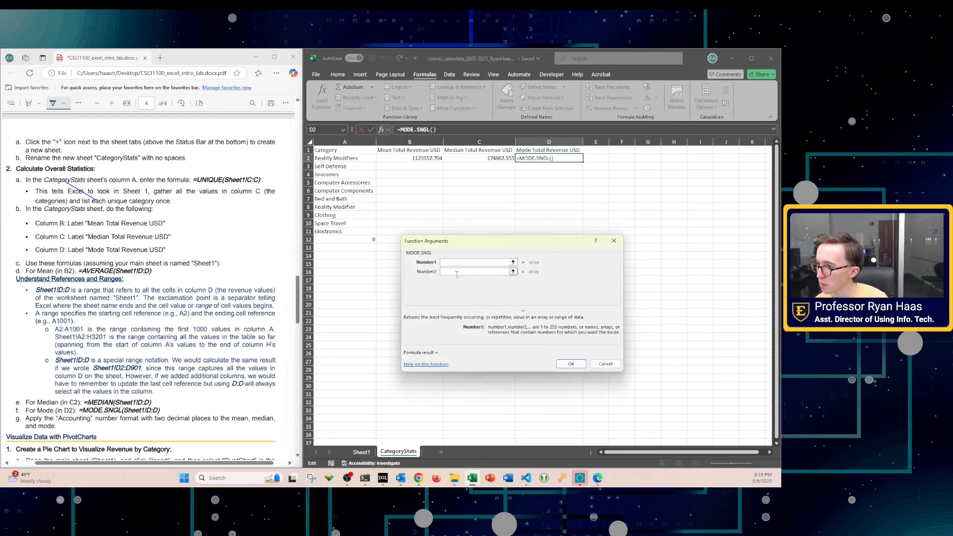
Step: Set the MODE.SNGL function's first argument to Sheet1!D:D and complete the formula in D2
text(Shet)
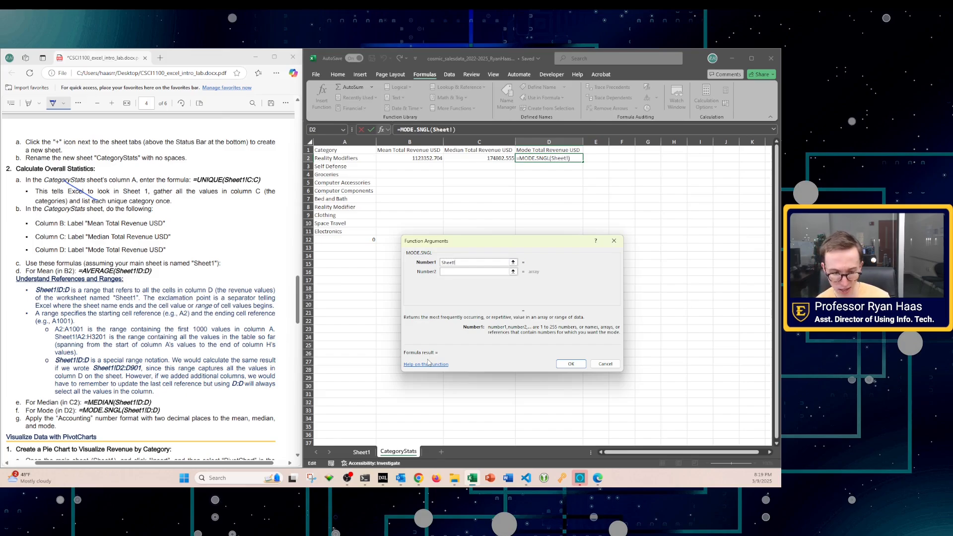
text(1)
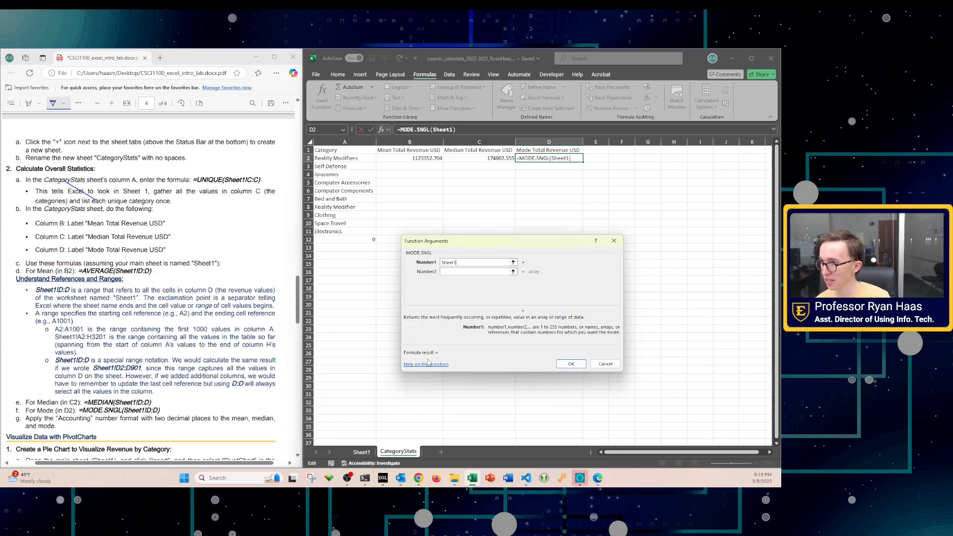
text(!D)
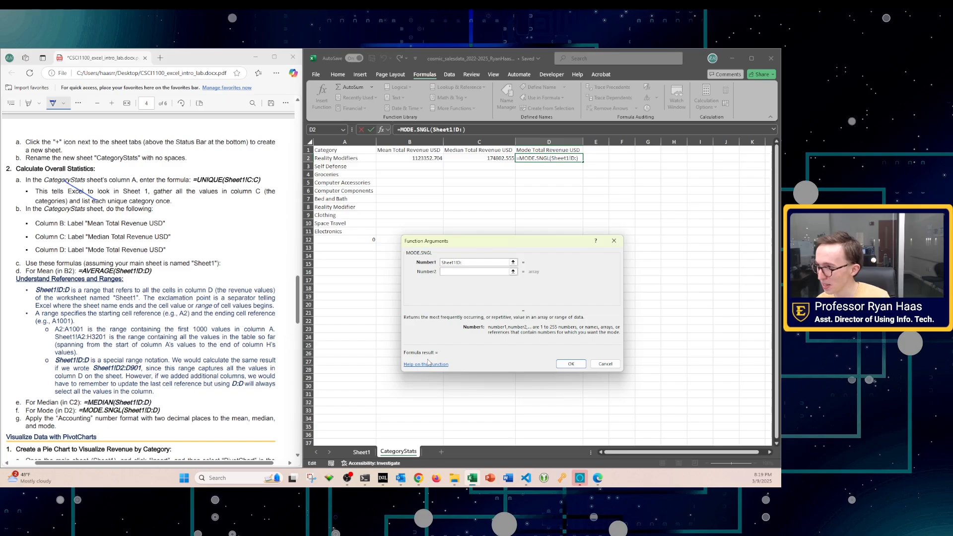
text(:D)
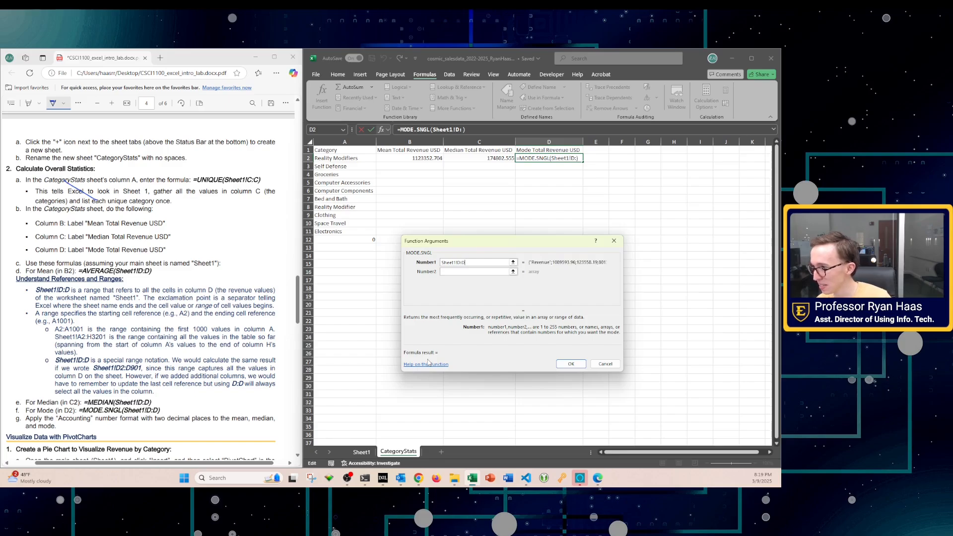
click(571, 365)
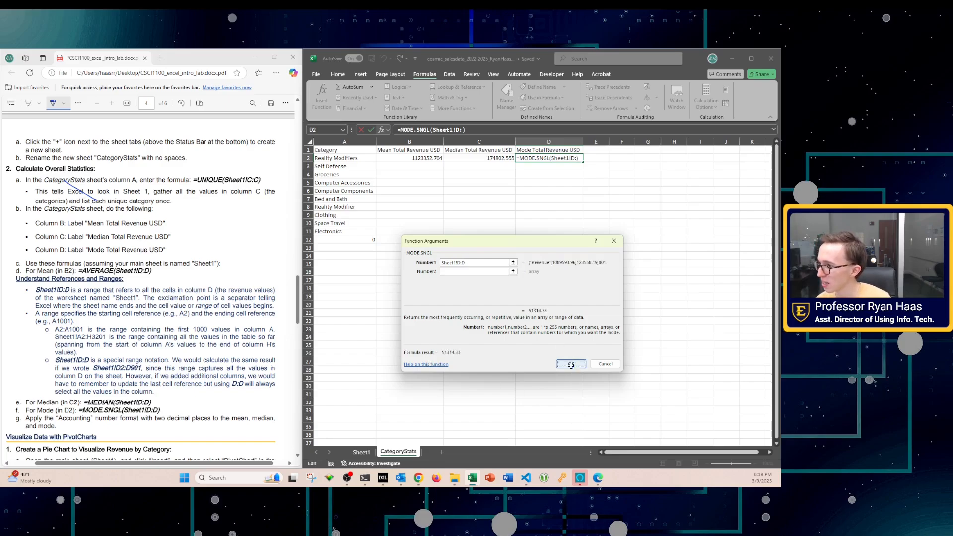
click(567, 367)
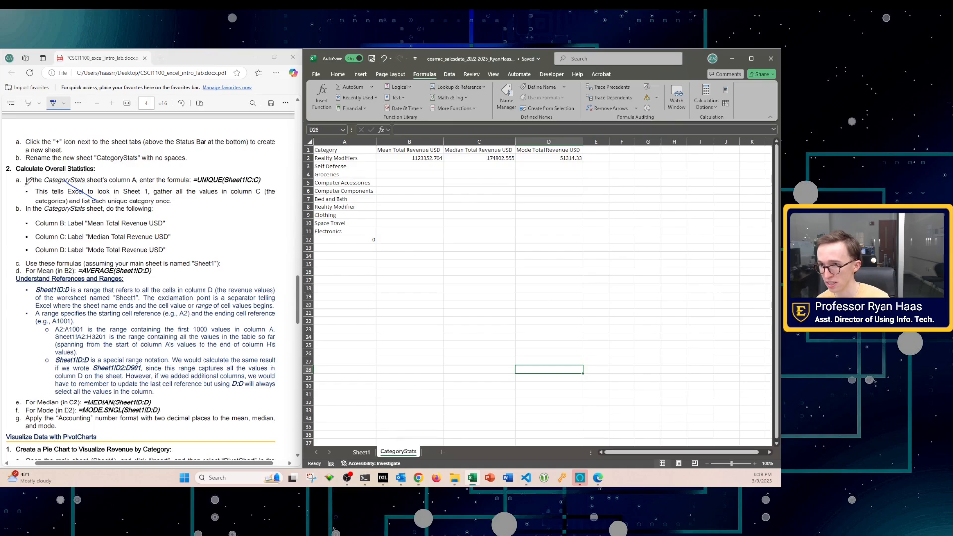
Step: Switch to the lab PDF and draw diagonal pen strokes through the completed column label and mean, median and mode formula instructions
drag(54, 194, 128, 267)
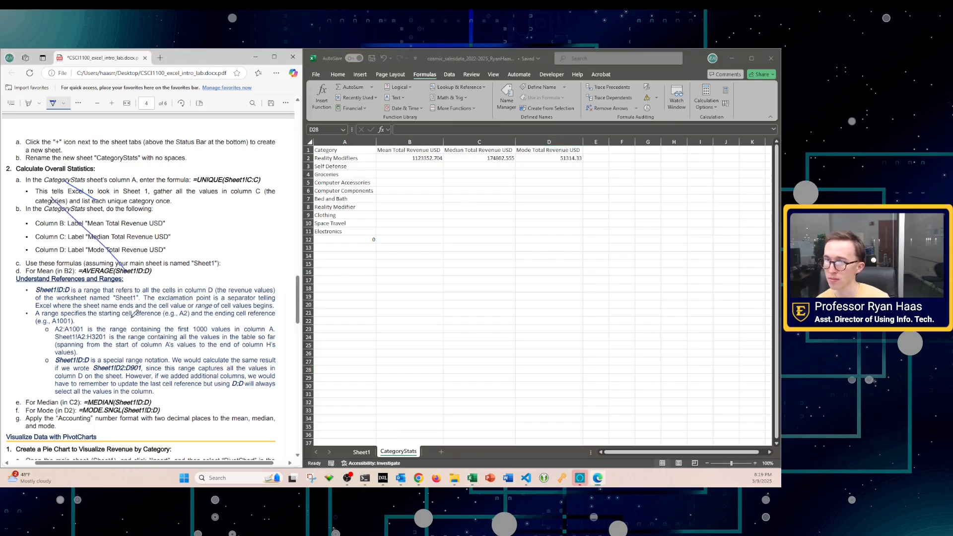
scroll(134, 312, down, 3)
drag(45, 226, 93, 262)
scroll(98, 263, up, 3)
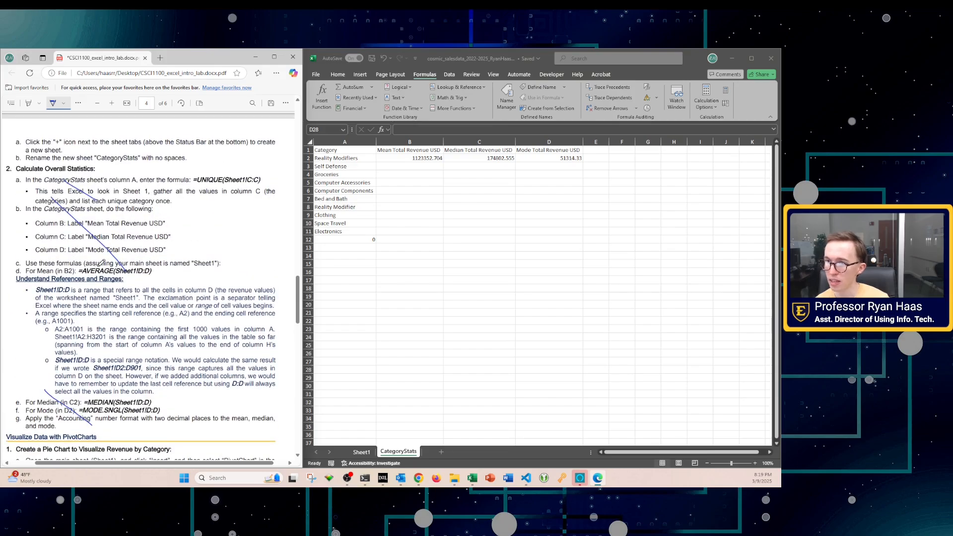
Step: Return to Sheet1 of the Excel workbook and open the Create PivotChart dialog for the sales table
scroll(123, 256, down, 4)
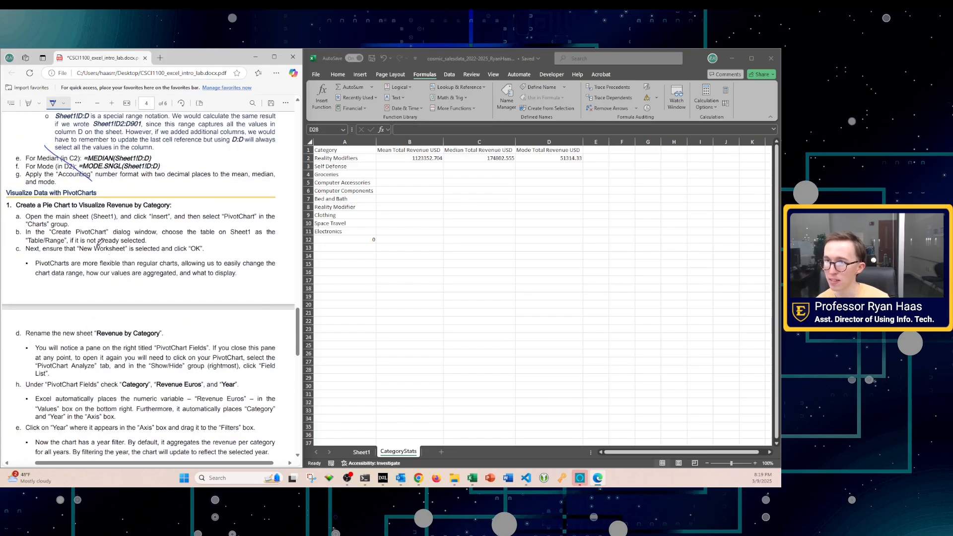
scroll(89, 219, down, 1)
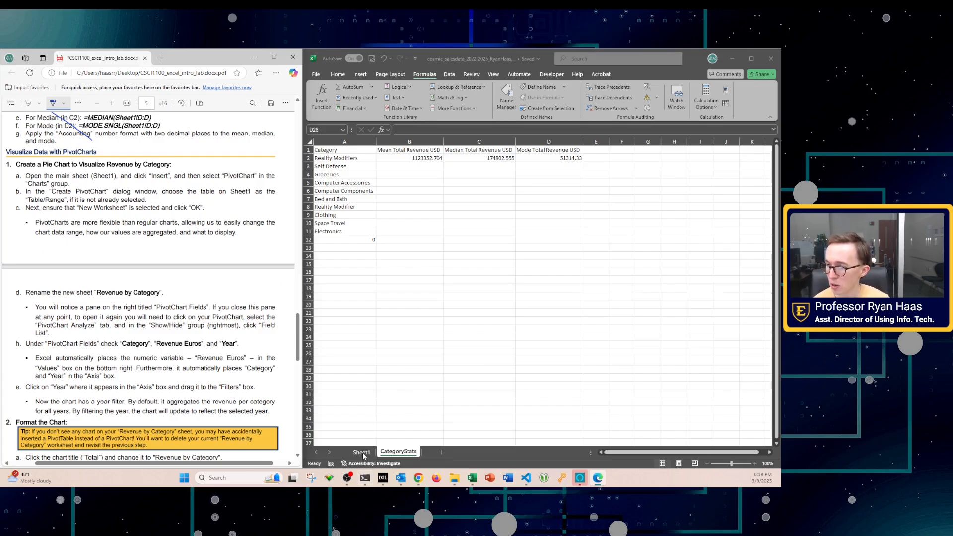
click(361, 452)
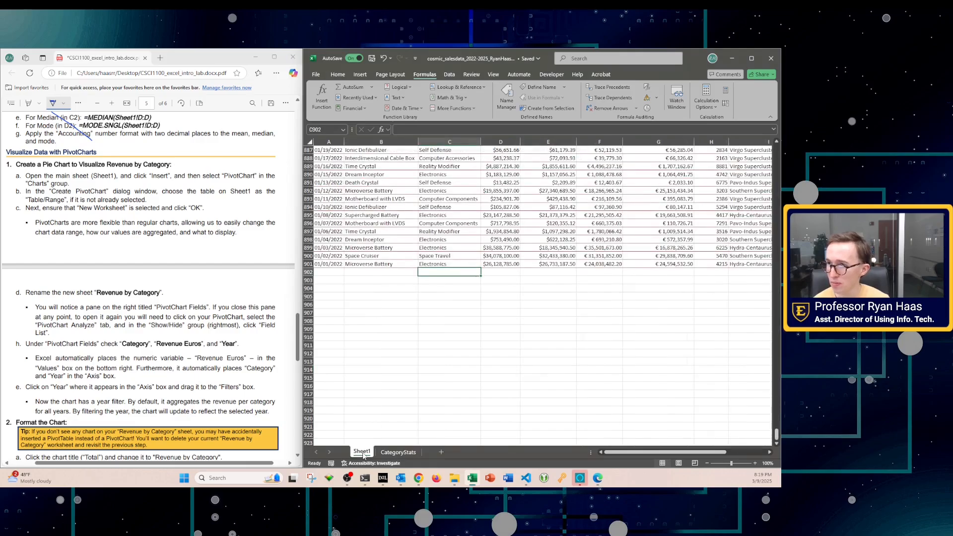
scroll(377, 434, up, 18)
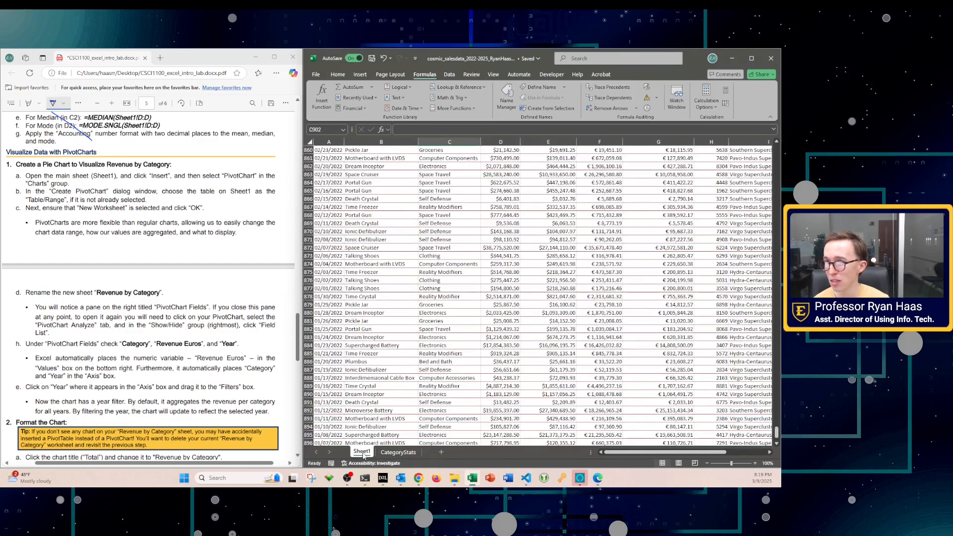
scroll(395, 427, up, 20)
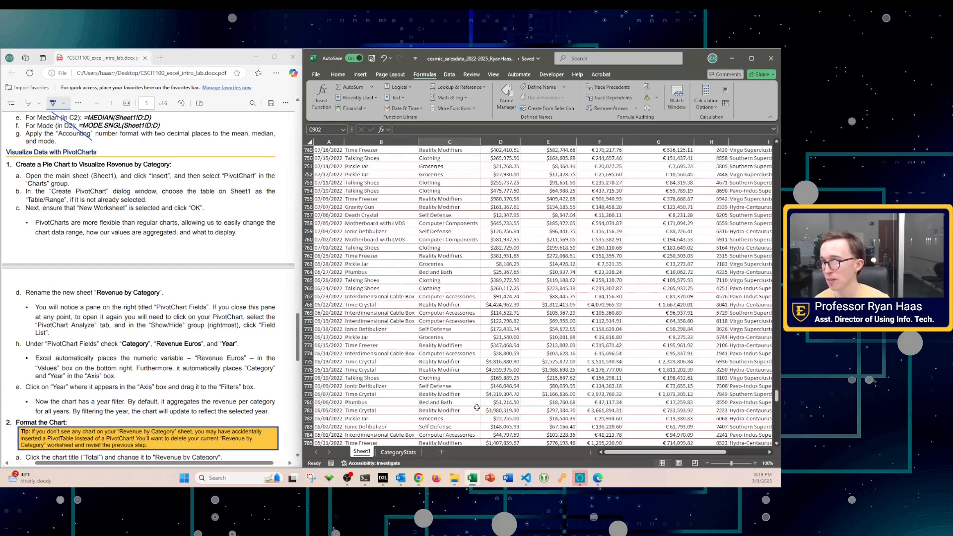
drag(777, 395, 776, 149)
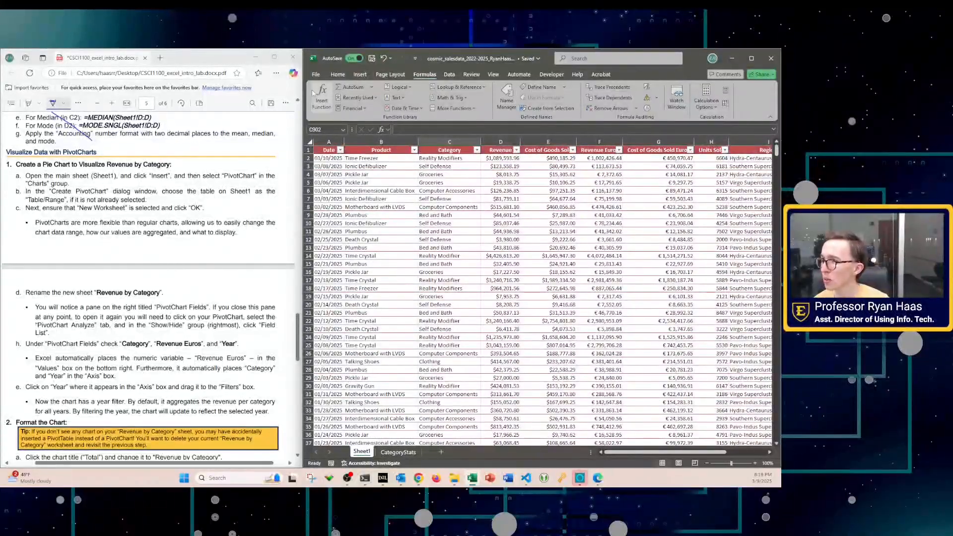
click(359, 74)
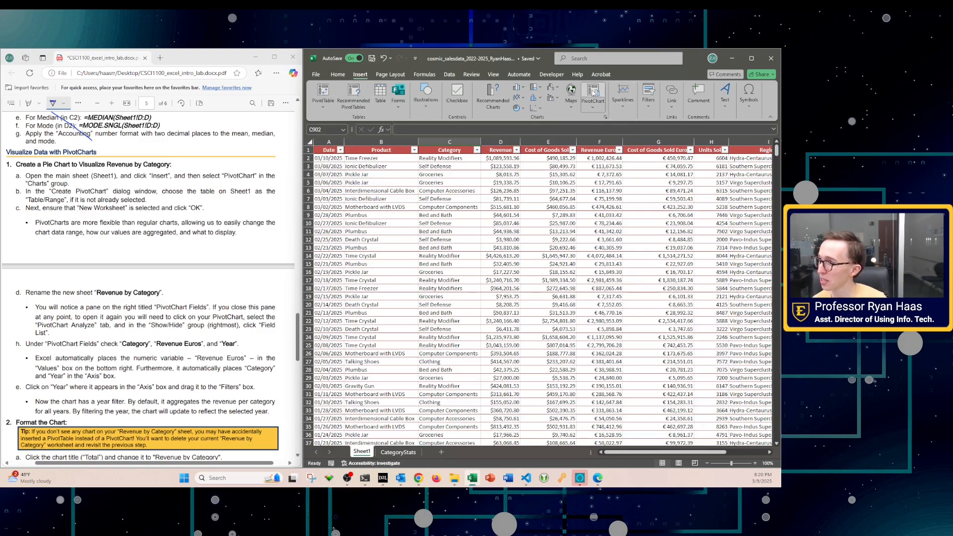
click(593, 107)
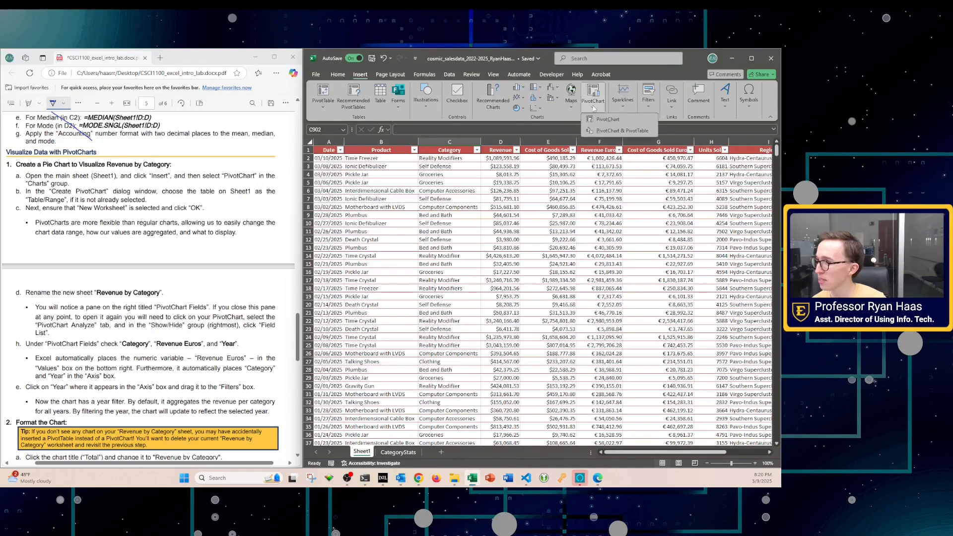
click(592, 91)
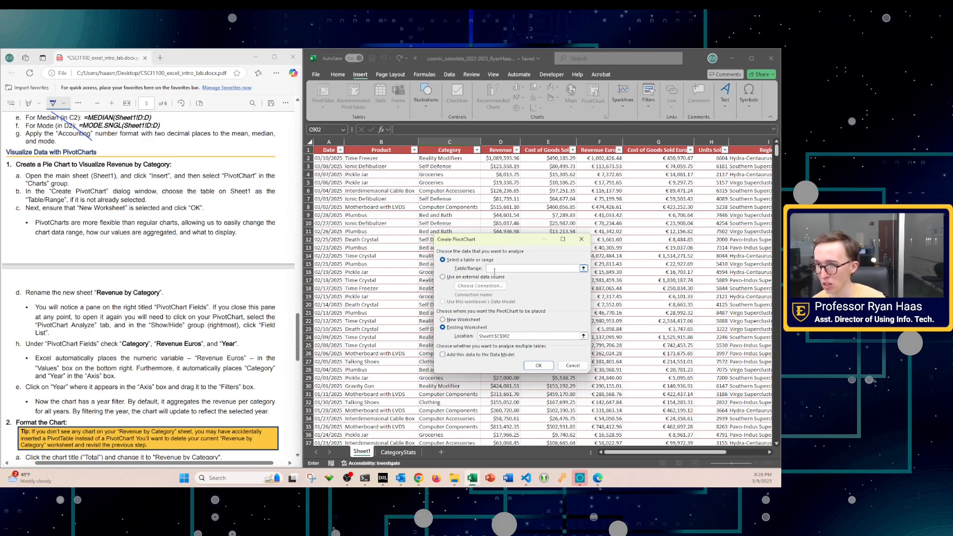
click(392, 199)
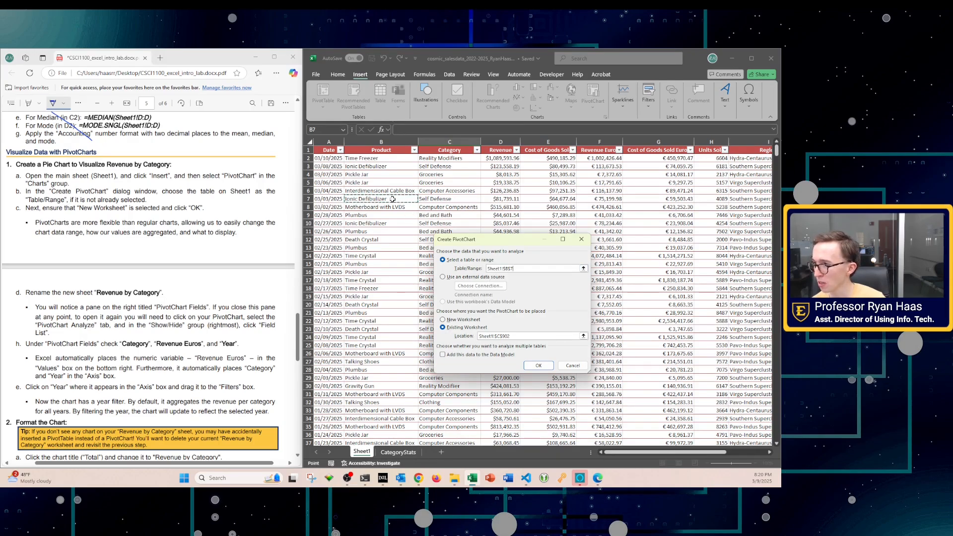
click(328, 151)
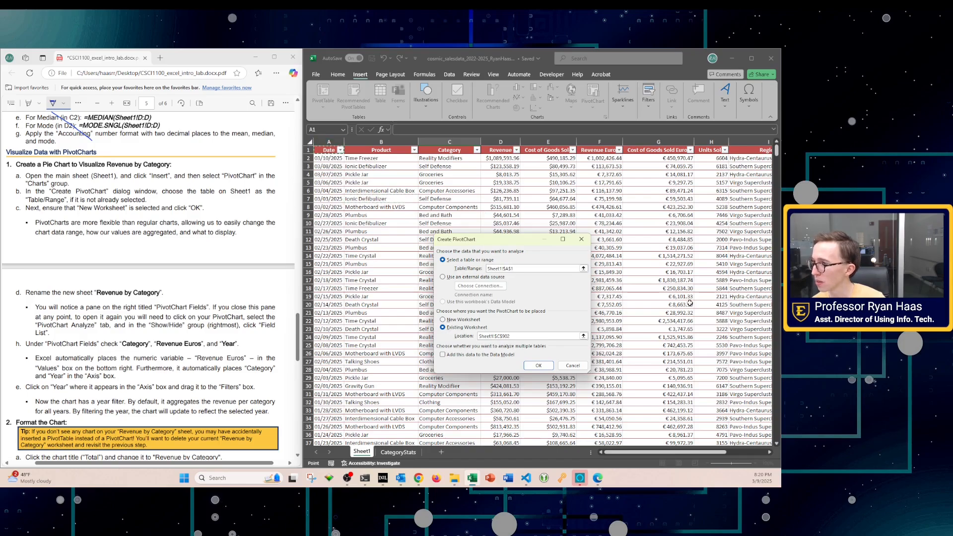
click(584, 243)
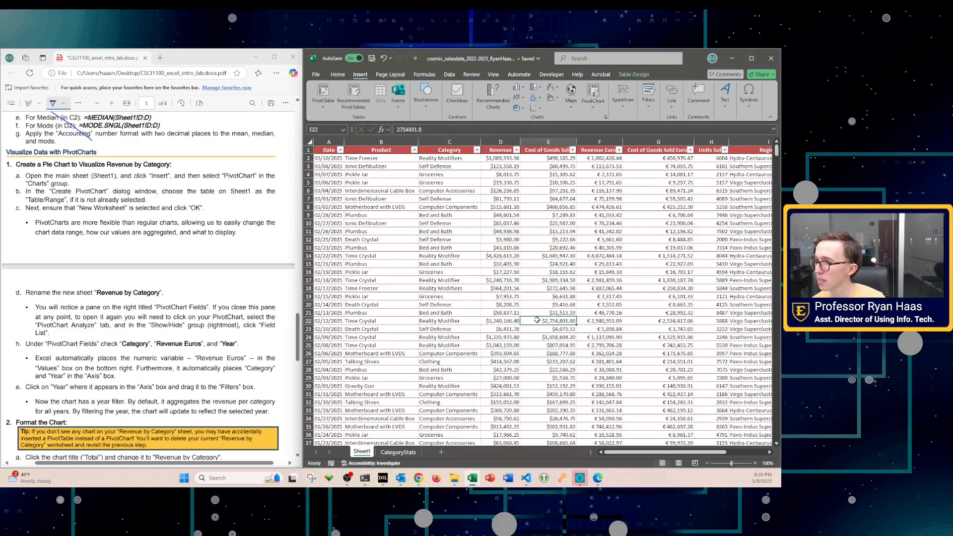
click(322, 158)
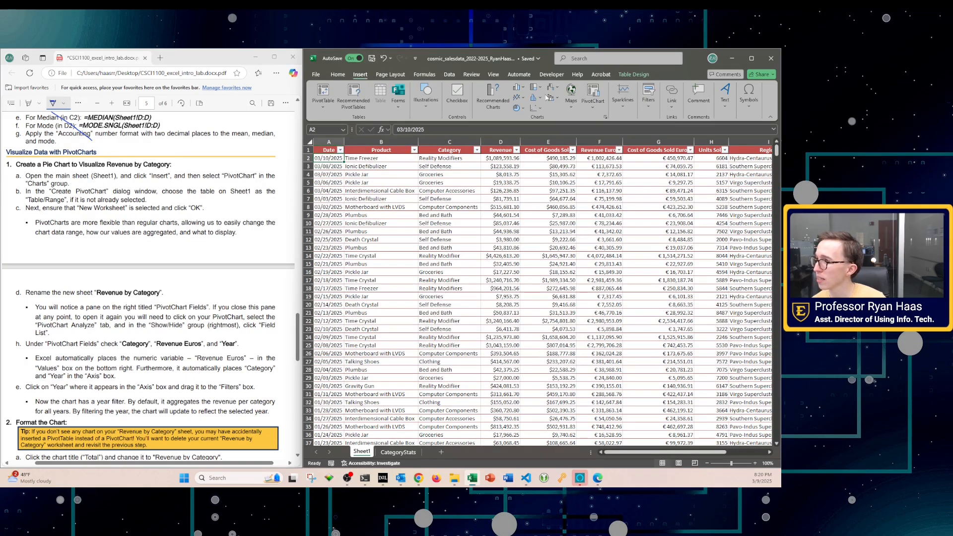
click(593, 94)
click(500, 268)
drag(506, 268, 488, 268)
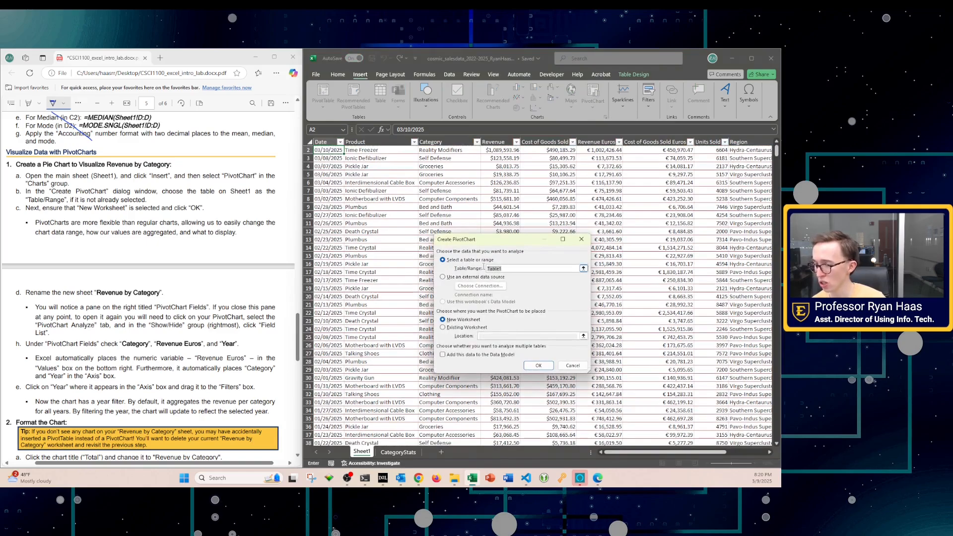
click(516, 271)
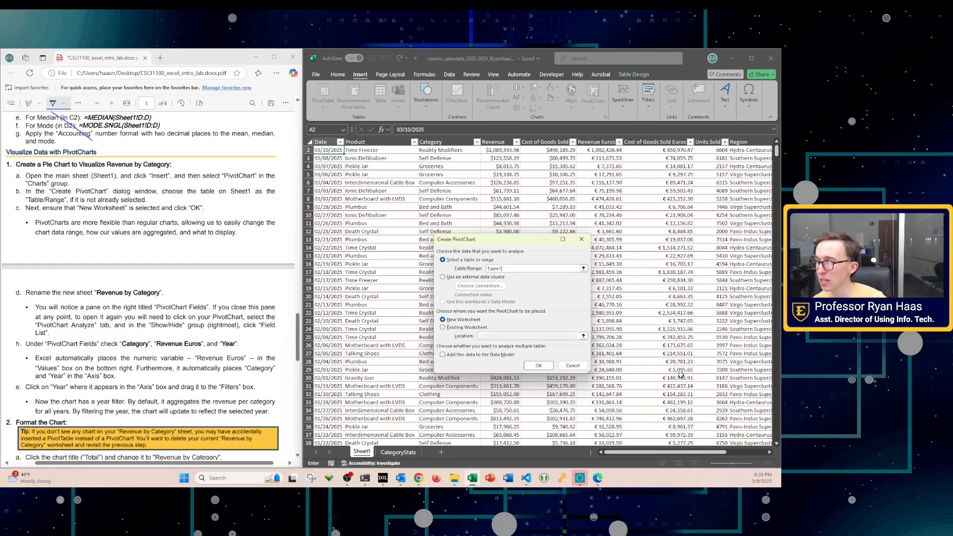
click(572, 365)
Step: Select a cell in the Sheet1 sales table and create a PivotChart from Table1 on a new worksheet
click(379, 182)
scroll(377, 254, up, 1)
click(364, 168)
click(593, 91)
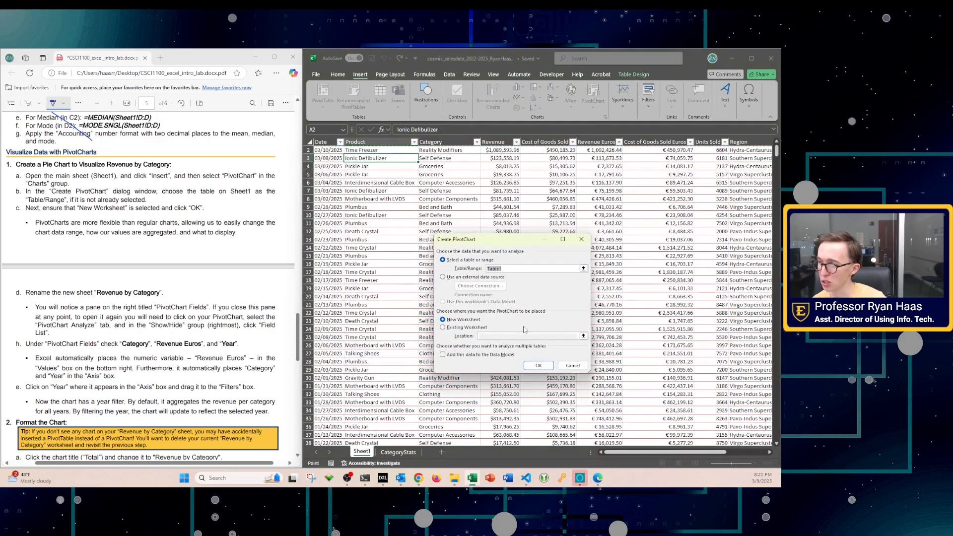
click(537, 366)
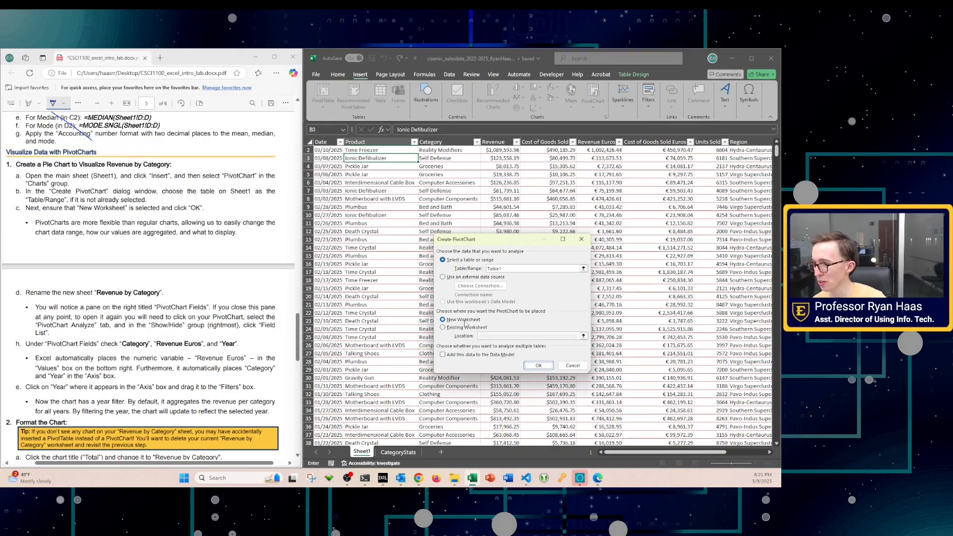
click(537, 367)
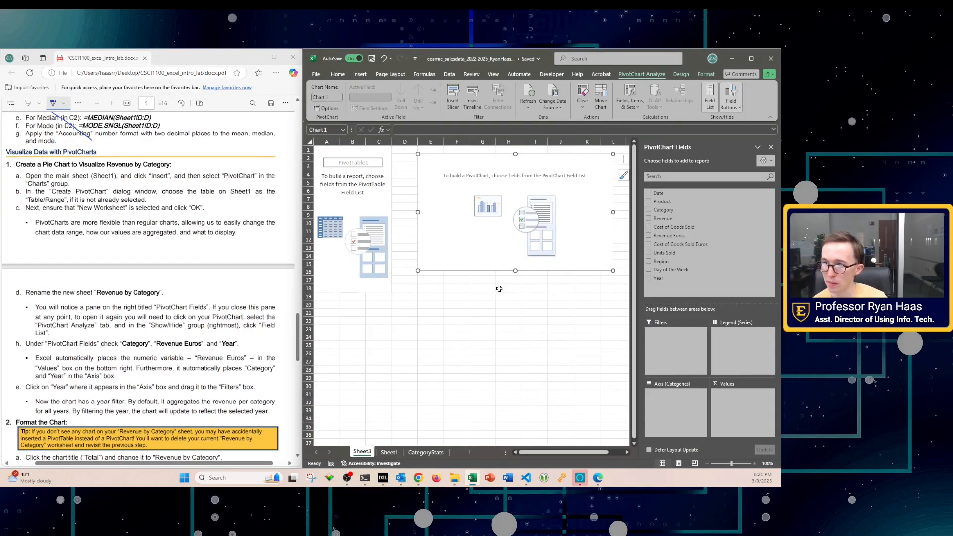
Step: Widen the workbook window, try the Year and Cost of Goods Sold Euros fields in the PivotChart, and remove both
drag(302, 253, 211, 252)
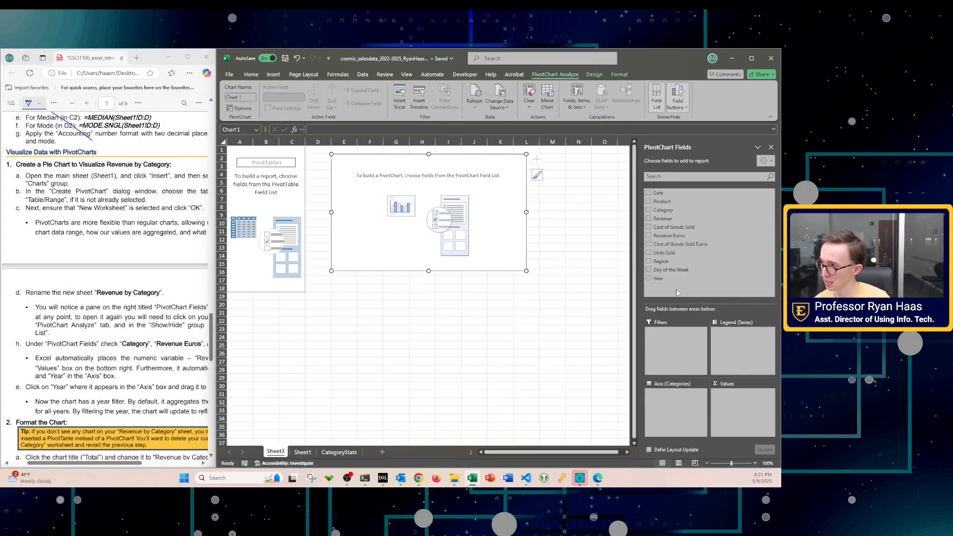
click(648, 278)
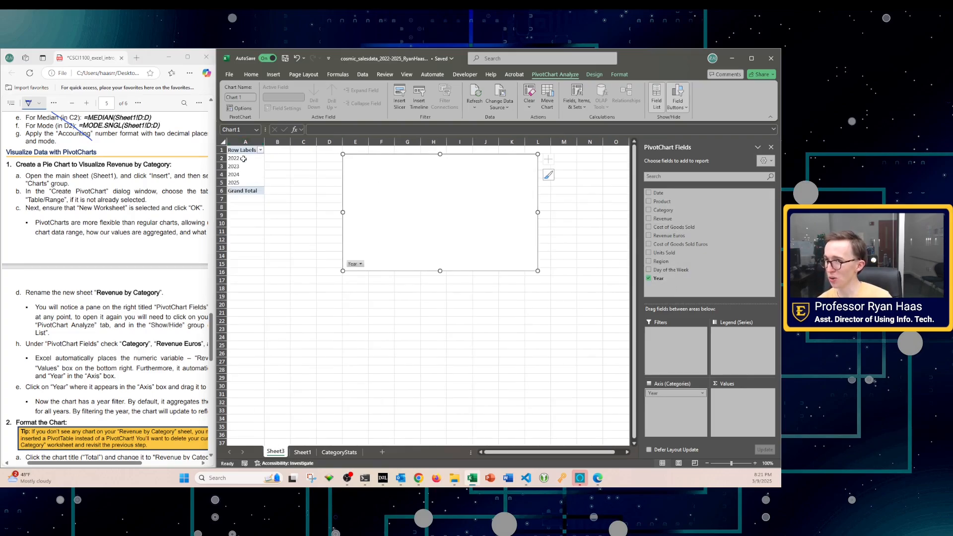
click(649, 245)
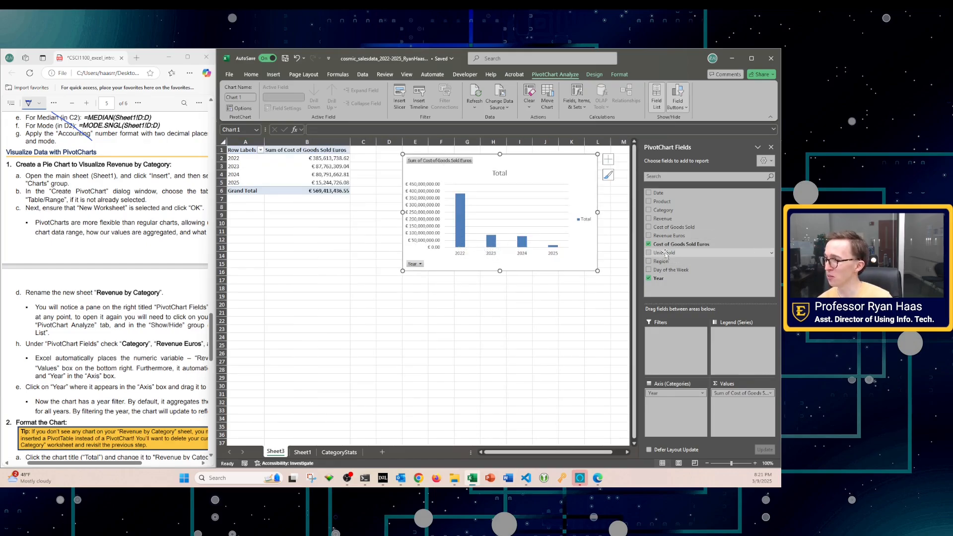
click(648, 245)
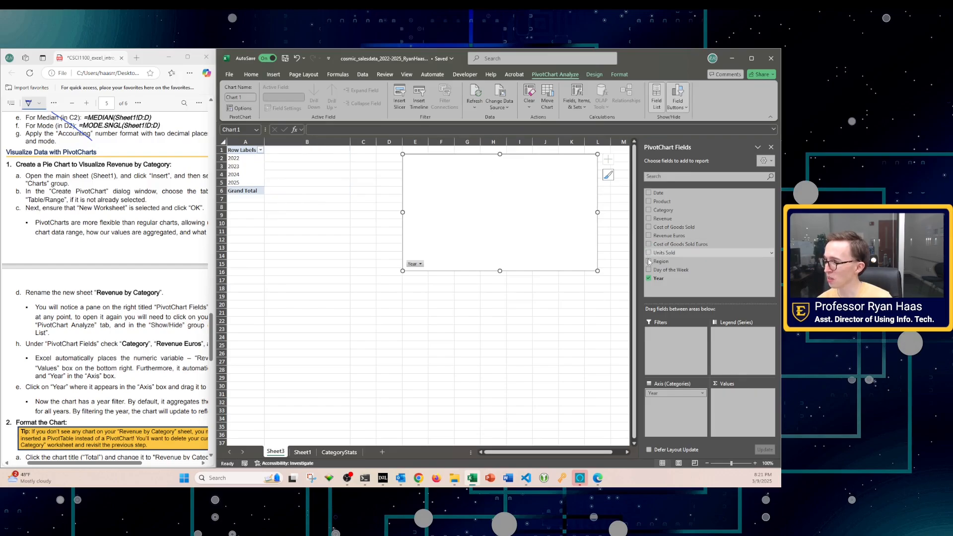
click(647, 278)
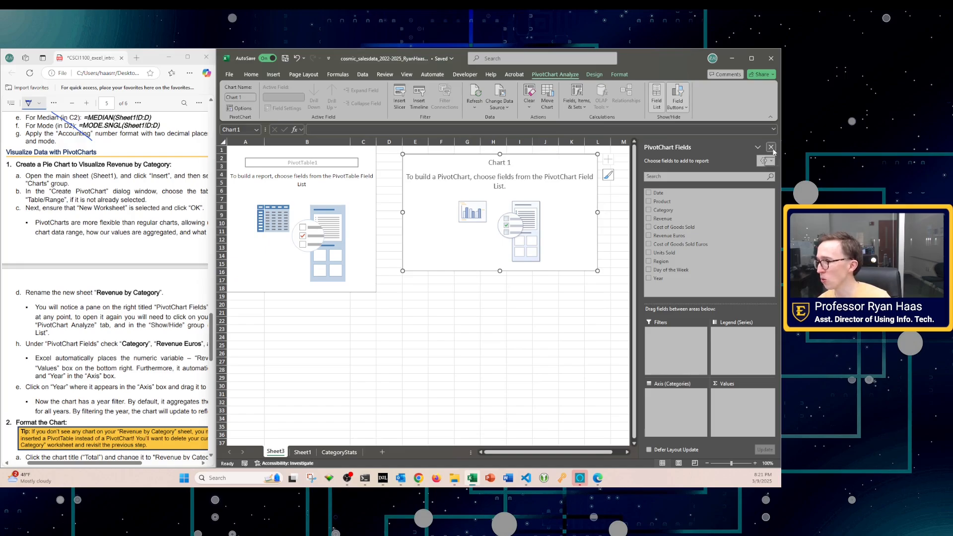
Step: Close the PivotChart Fields pane and show it again for the selected chart
click(770, 147)
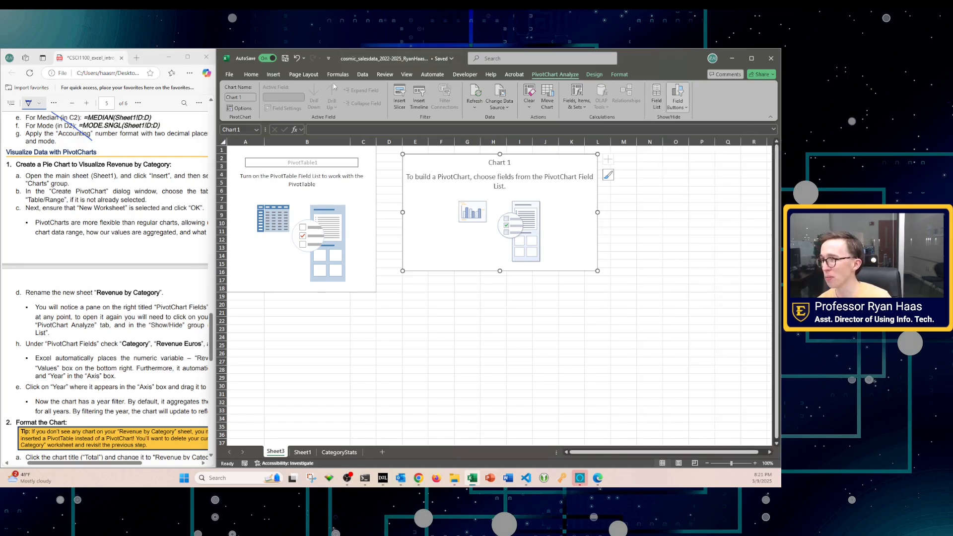
click(296, 75)
click(251, 74)
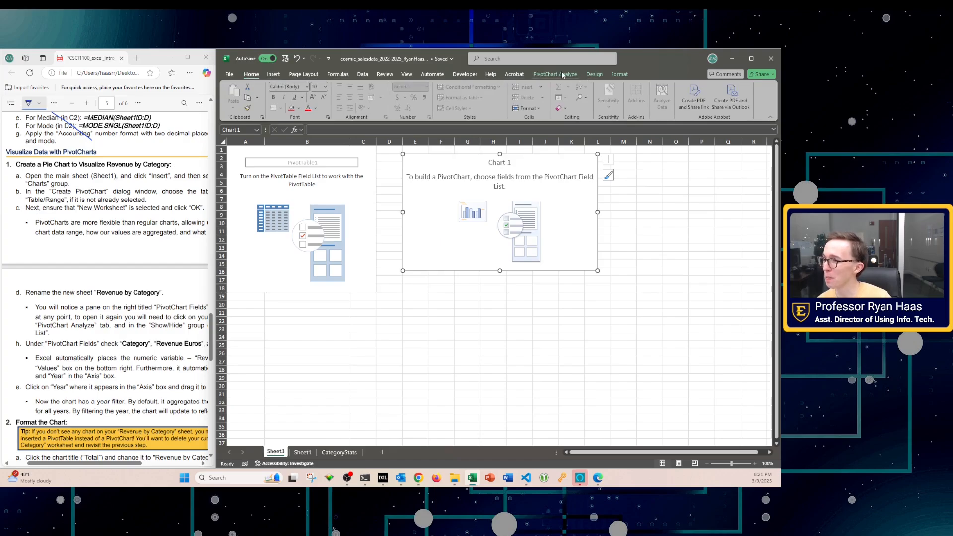
click(562, 75)
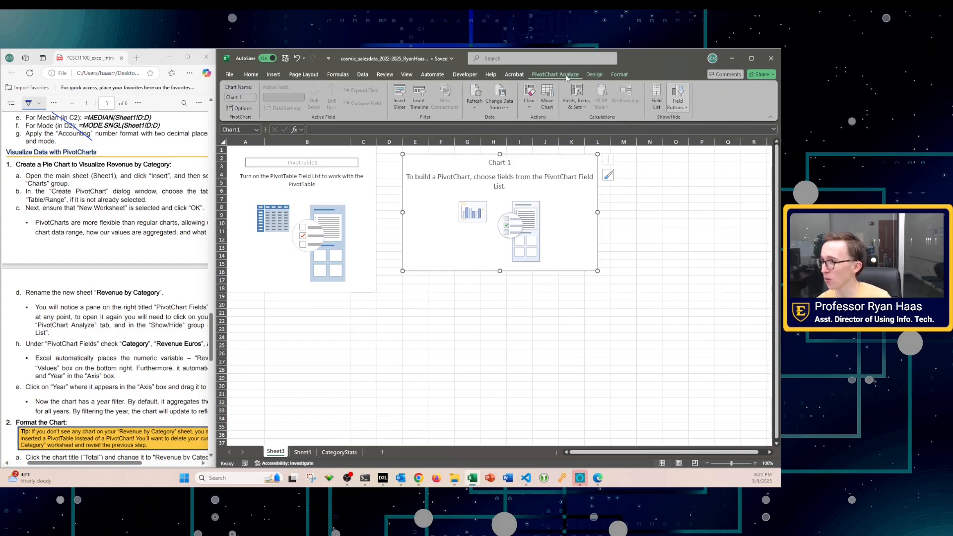
click(656, 94)
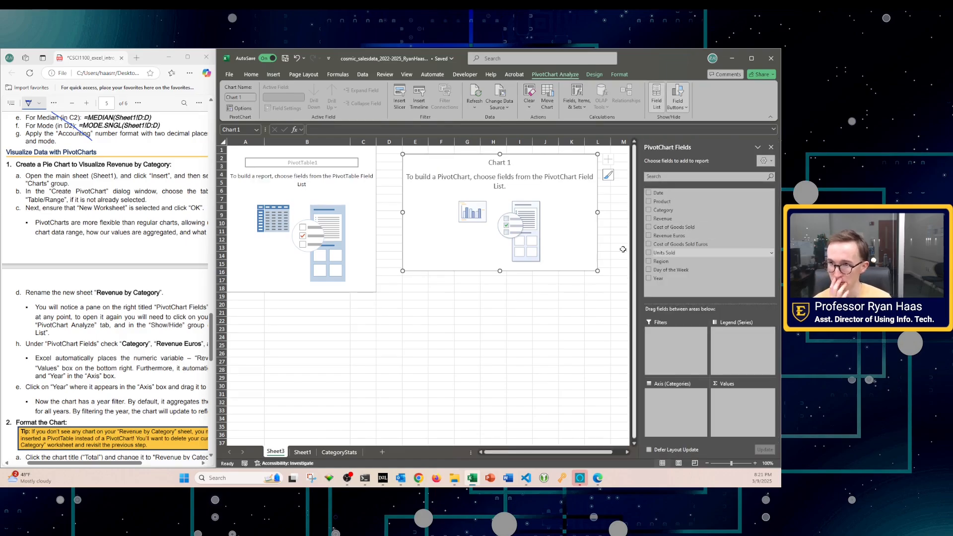
Step: Switch to the lab PDF, draw a pen stroke through pie chart instructions a and b, and widen the PDF window
drag(50, 172, 78, 191)
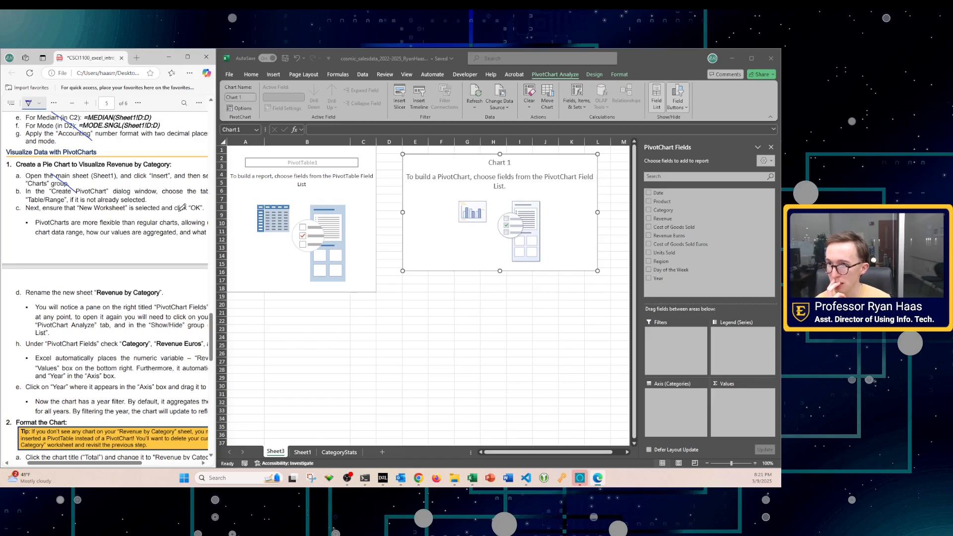
drag(214, 202, 284, 230)
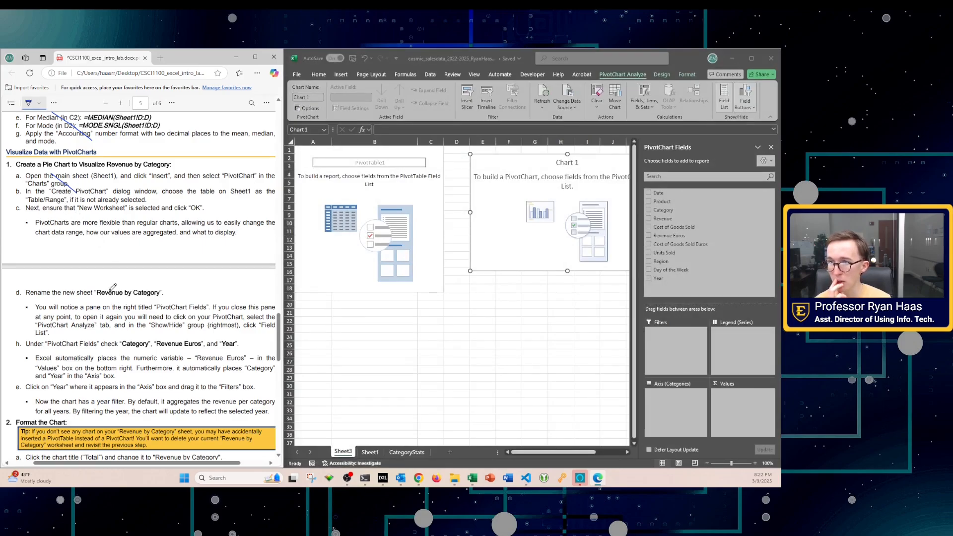
Step: Return to the Excel workbook and rename the new PivotChart sheet as Revenue by Category
click(343, 452)
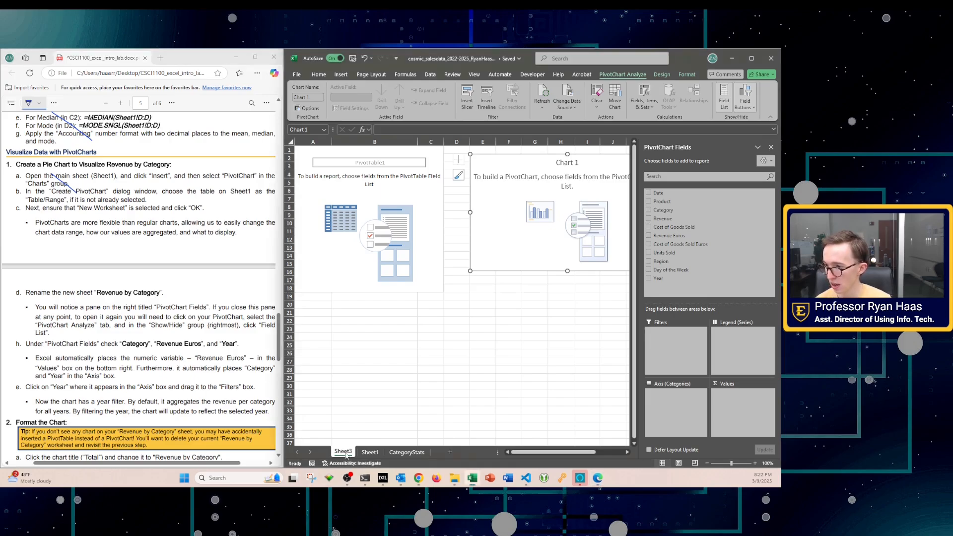
double_click(343, 452)
key(BackSpace)
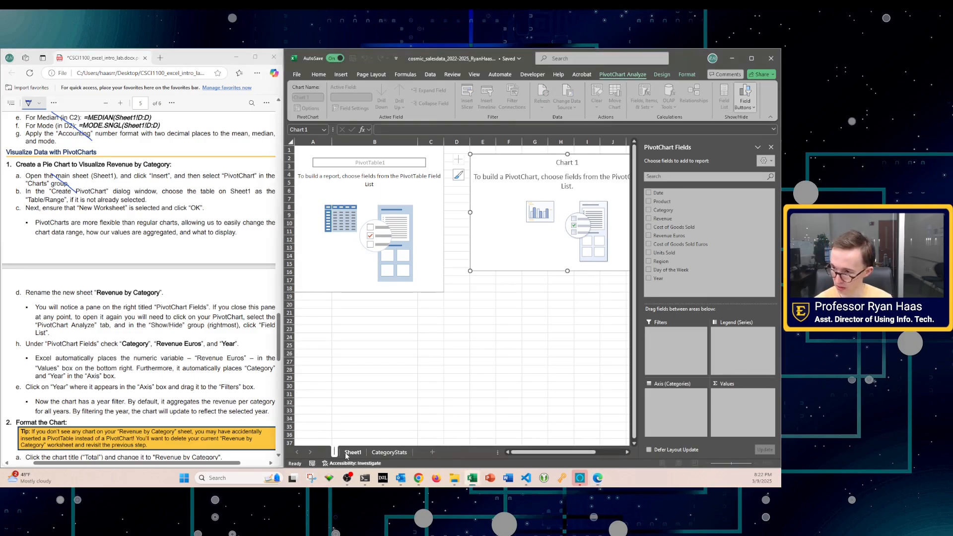
text(Re)
text(n)
text(ve)
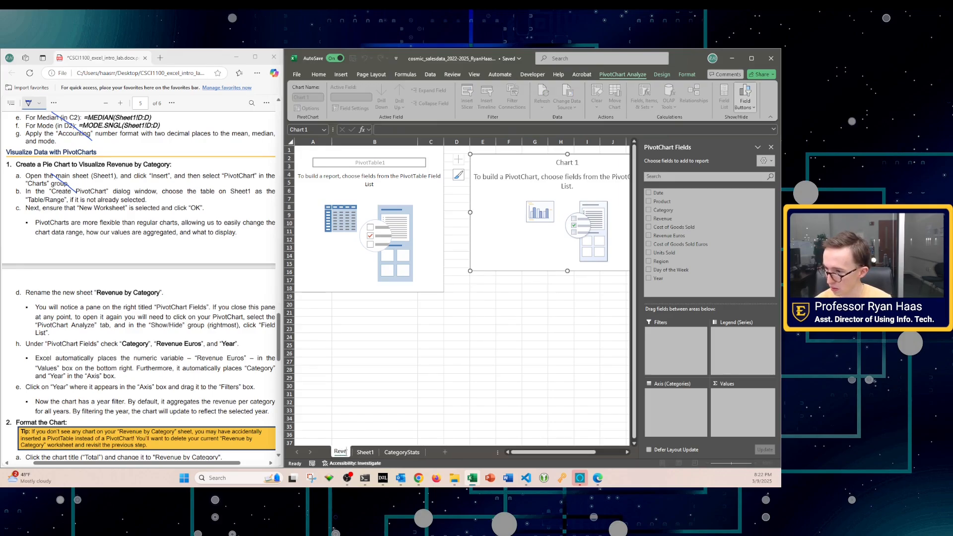
text(nue b)
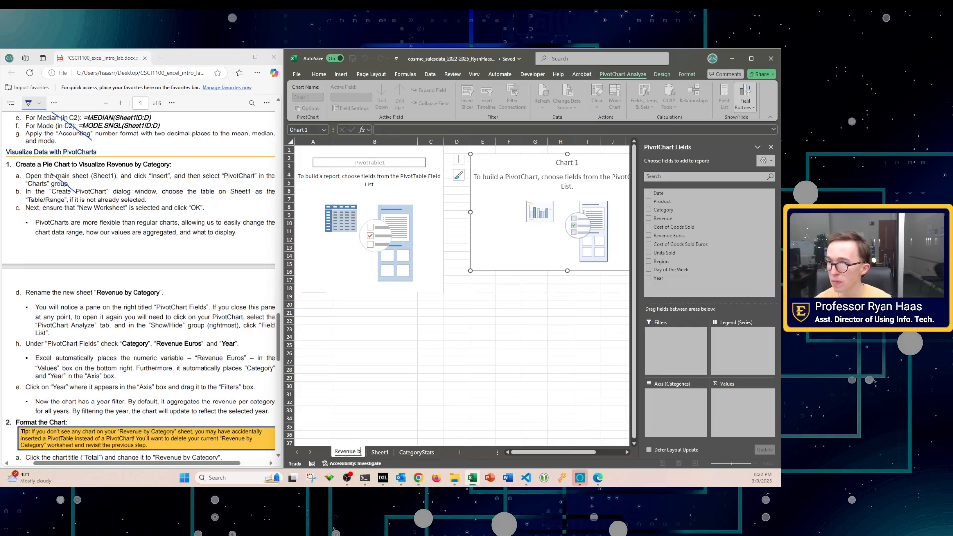
text(y Category)
key(Return)
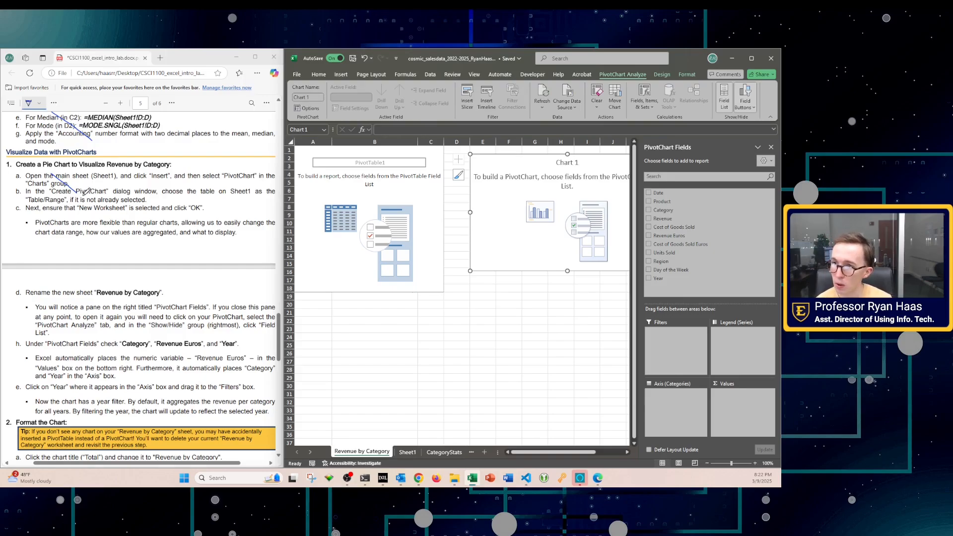
Step: Switch to the lab PDF and draw pen strokes through instructions b and c and the PivotChart Fields pane note
drag(59, 179, 92, 263)
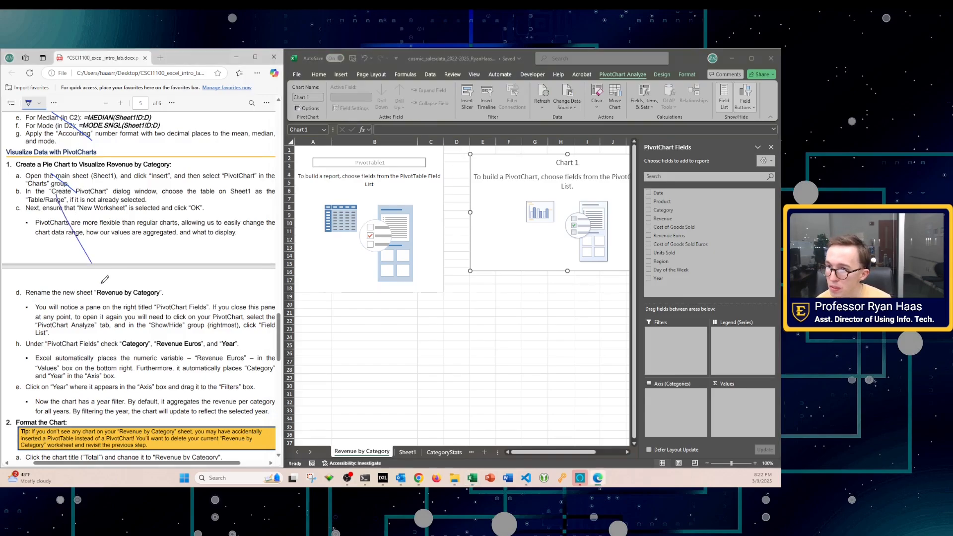
scroll(121, 287, down, 3)
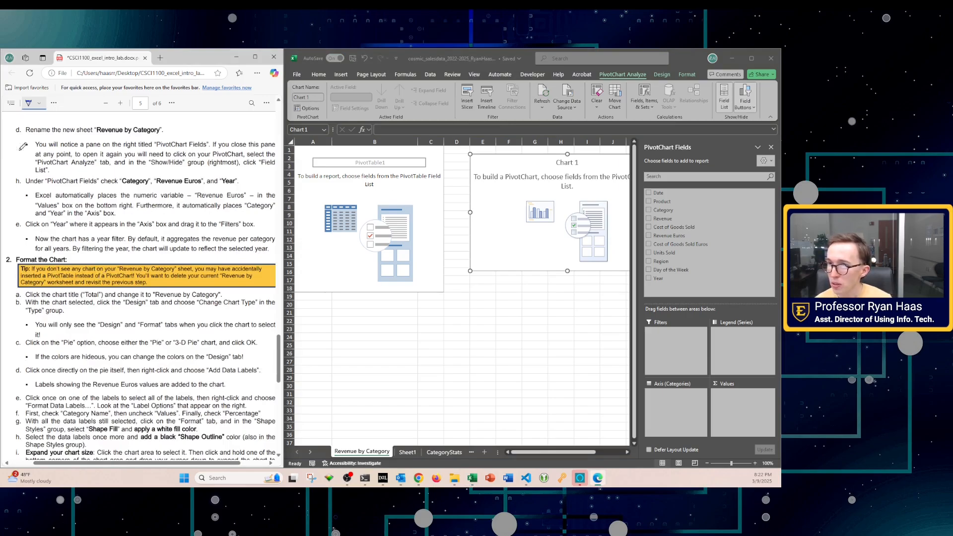
drag(50, 142, 106, 163)
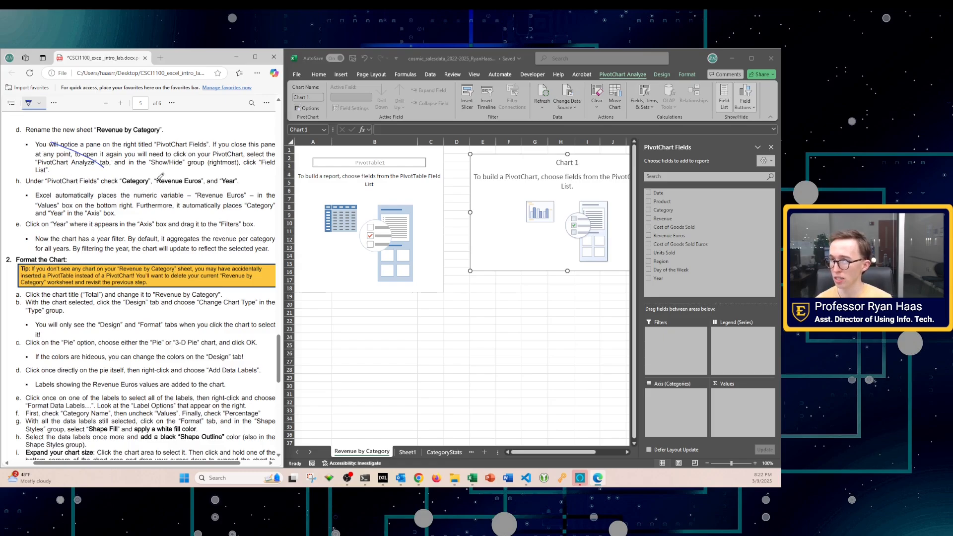
Step: Return to the Excel workbook and add the Category, Revenue Euros and Year fields to the PivotChart
click(649, 214)
click(648, 210)
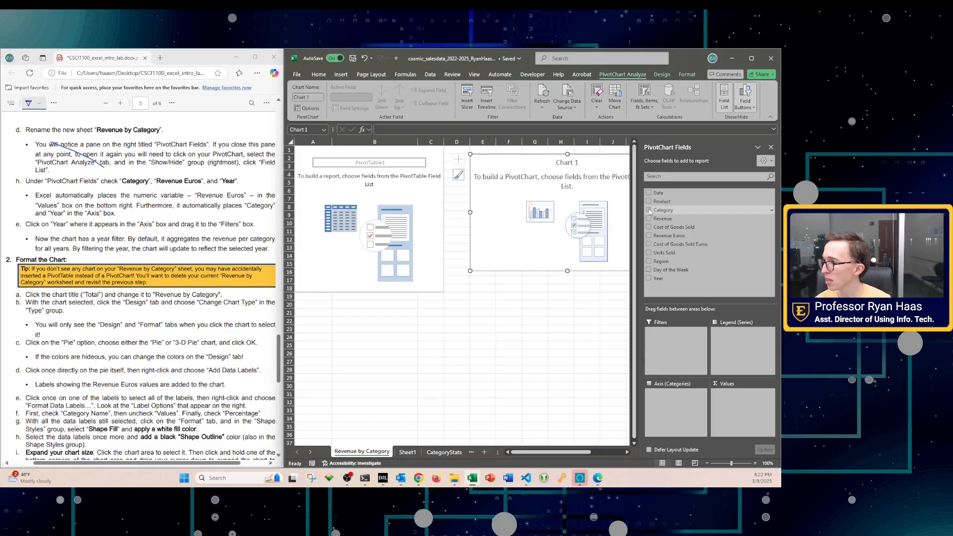
click(648, 236)
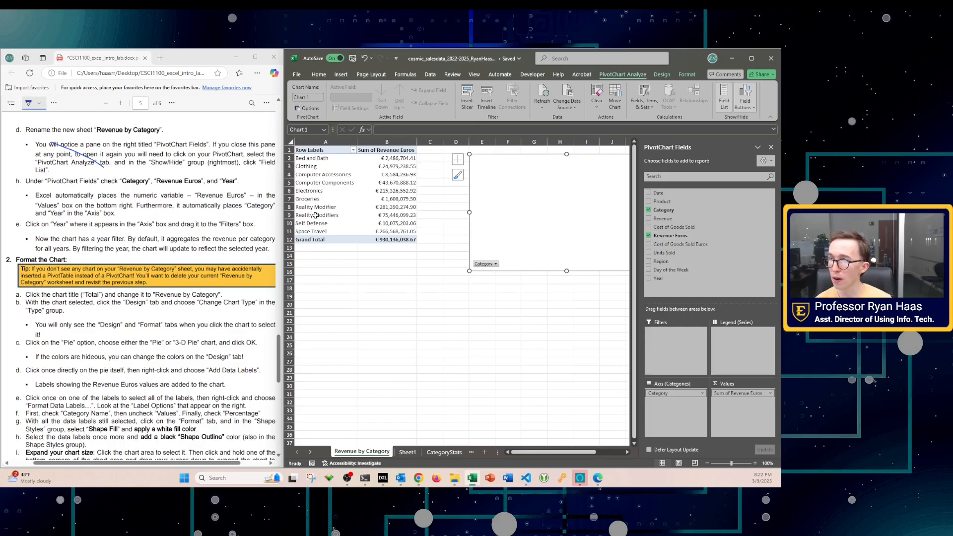
click(649, 279)
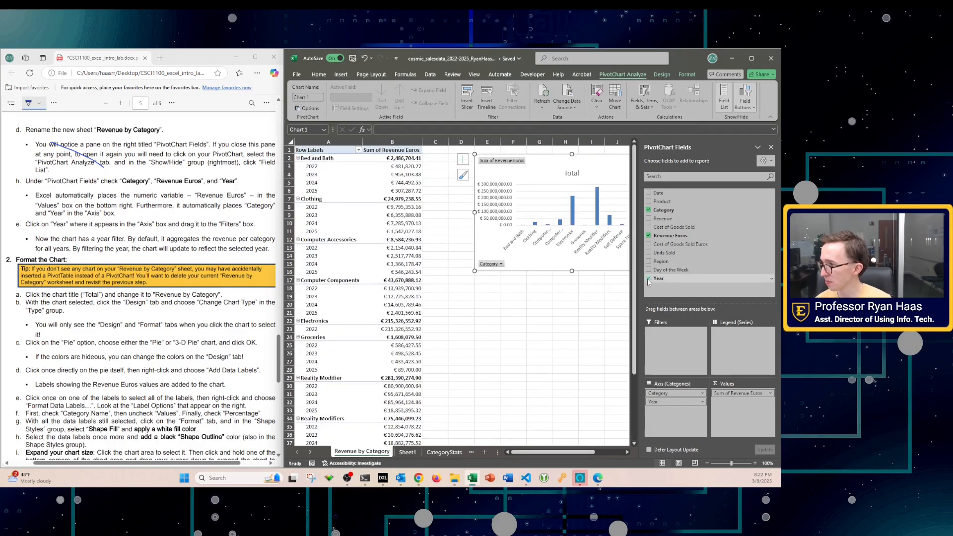
Step: Move the Year field from the PivotChart's axis categories to its filters
drag(519, 452, 534, 450)
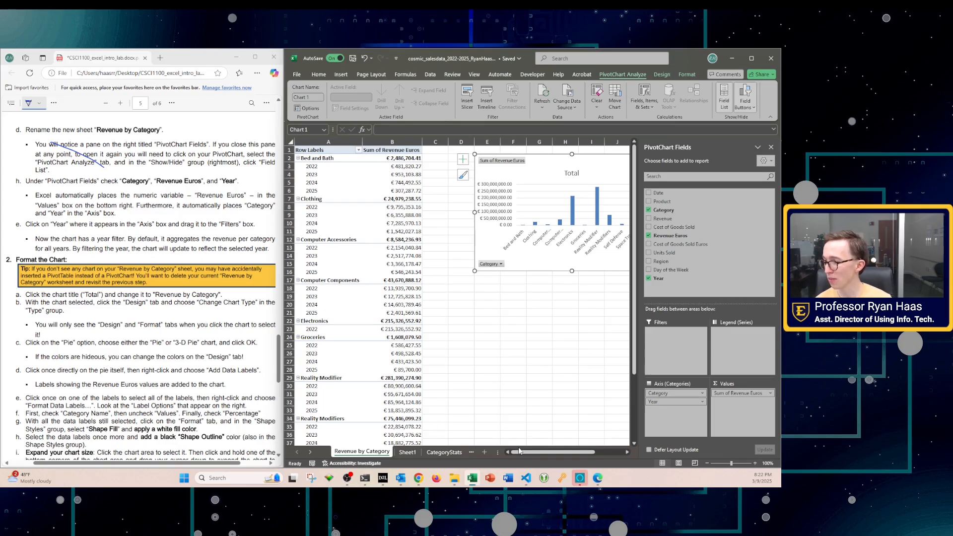
drag(521, 452, 542, 453)
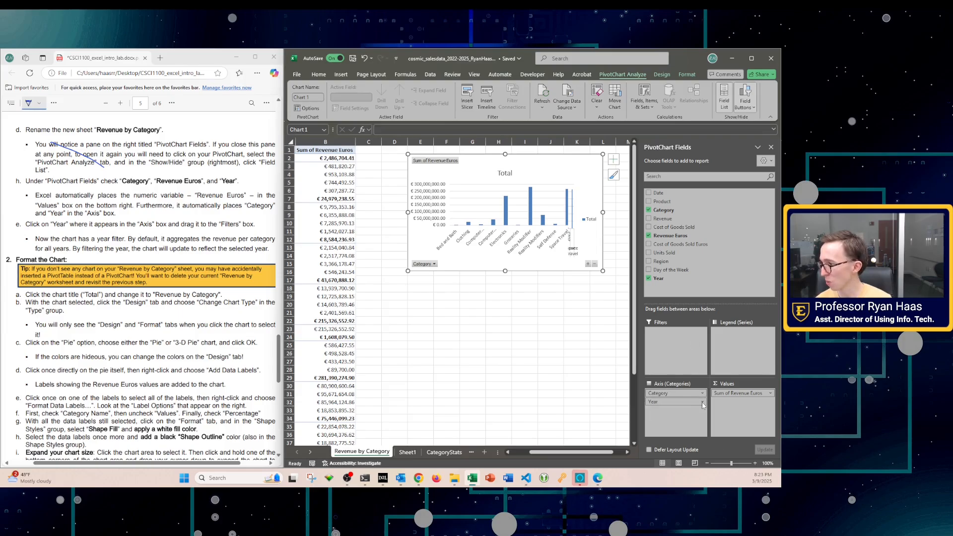
drag(662, 406, 674, 340)
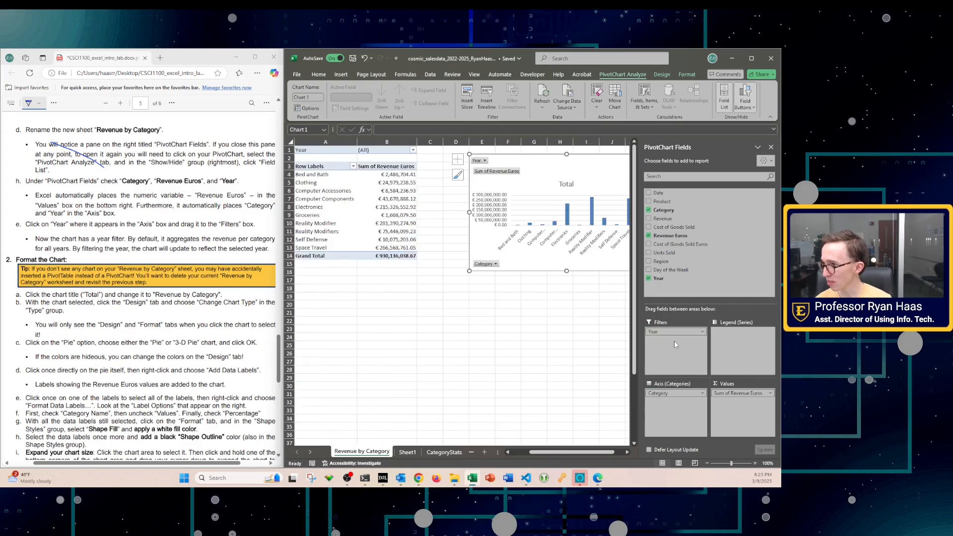
drag(574, 452, 538, 453)
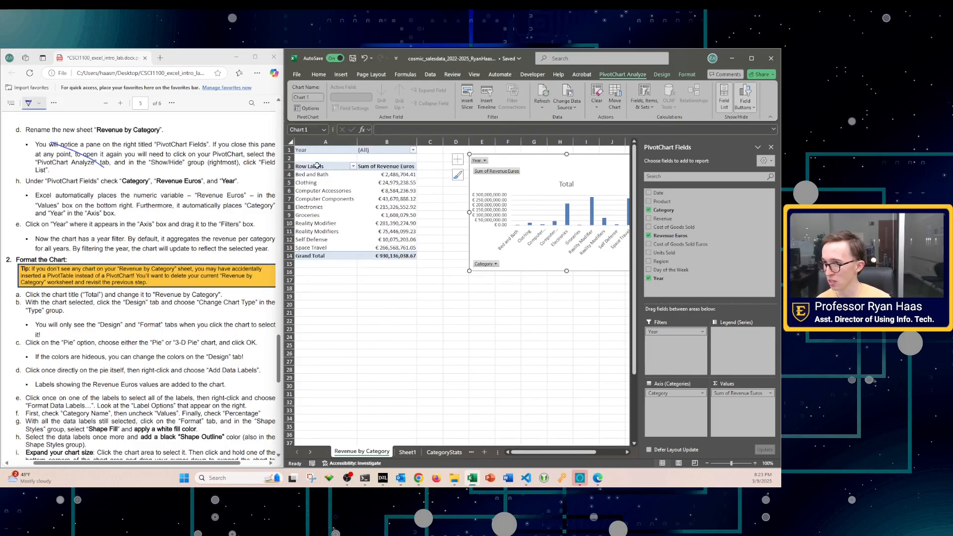
Step: Filter the PivotTable's Year field to 2023 and inspect the category revenues
click(406, 175)
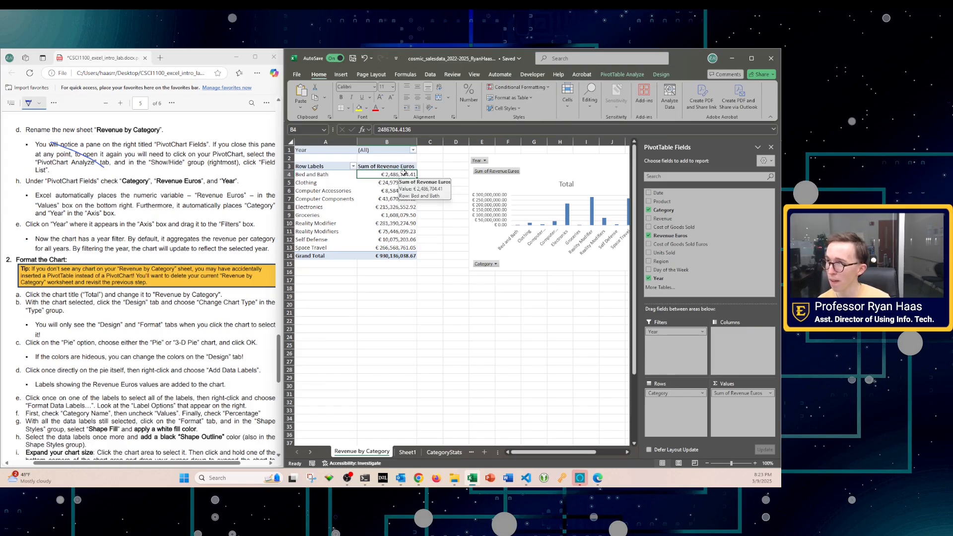
click(413, 150)
click(340, 178)
click(336, 185)
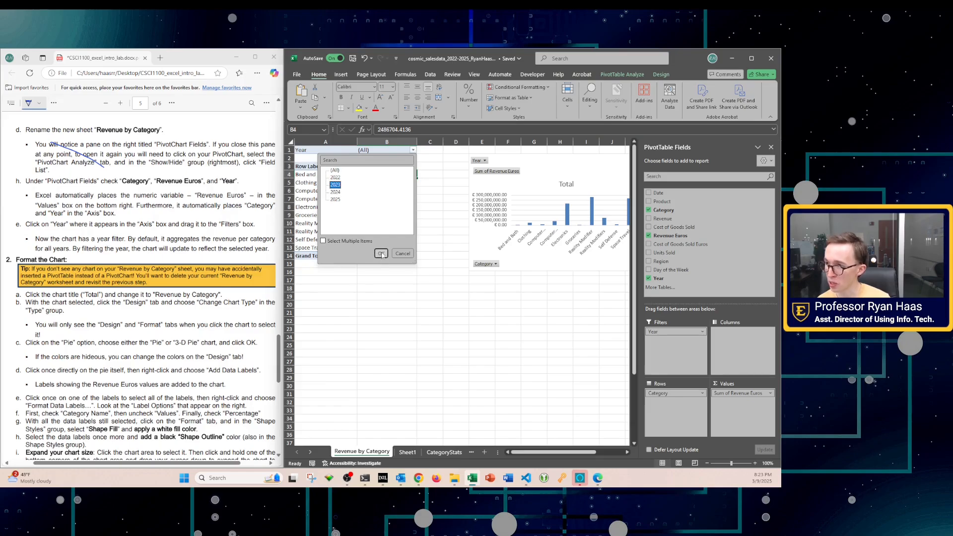
click(381, 253)
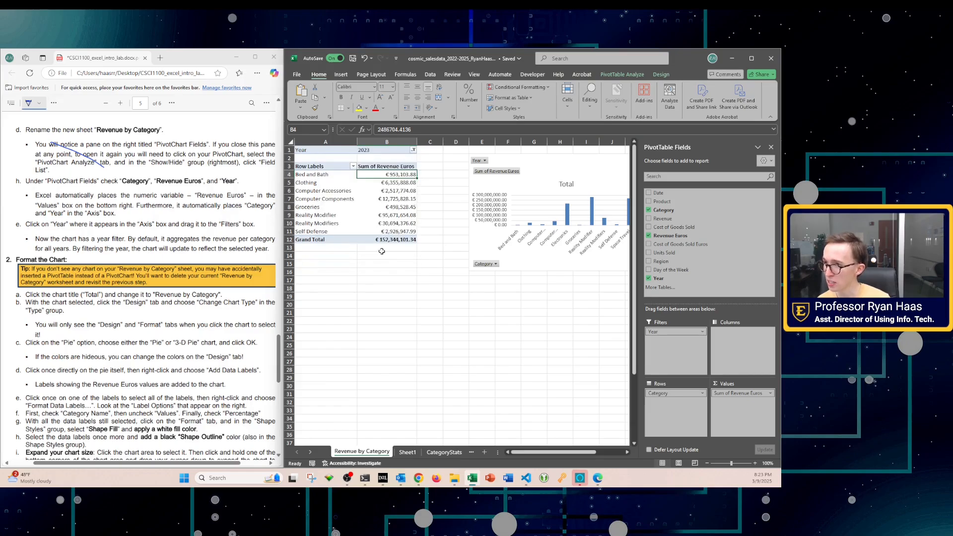
click(385, 184)
click(389, 199)
click(388, 229)
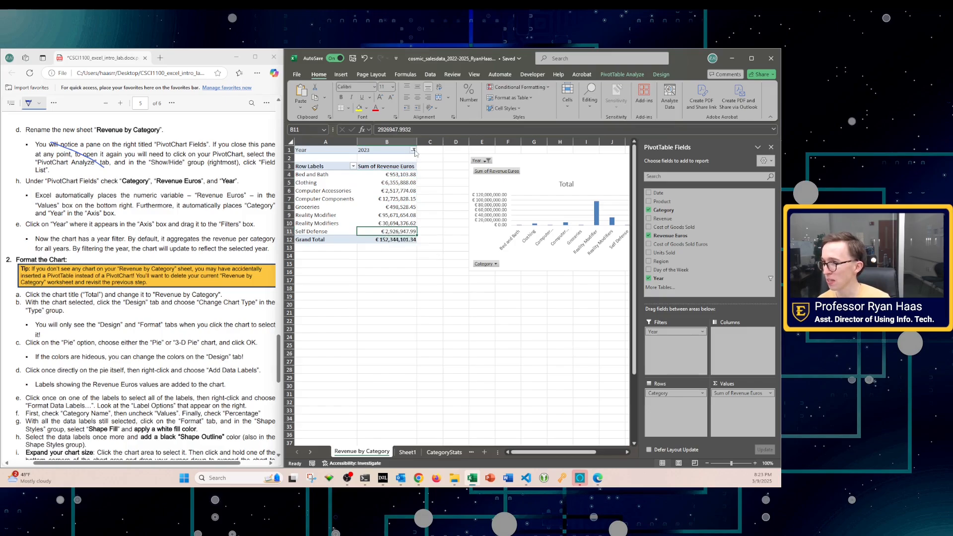
Step: Reset the PivotTable's Year filter to (All)
click(413, 149)
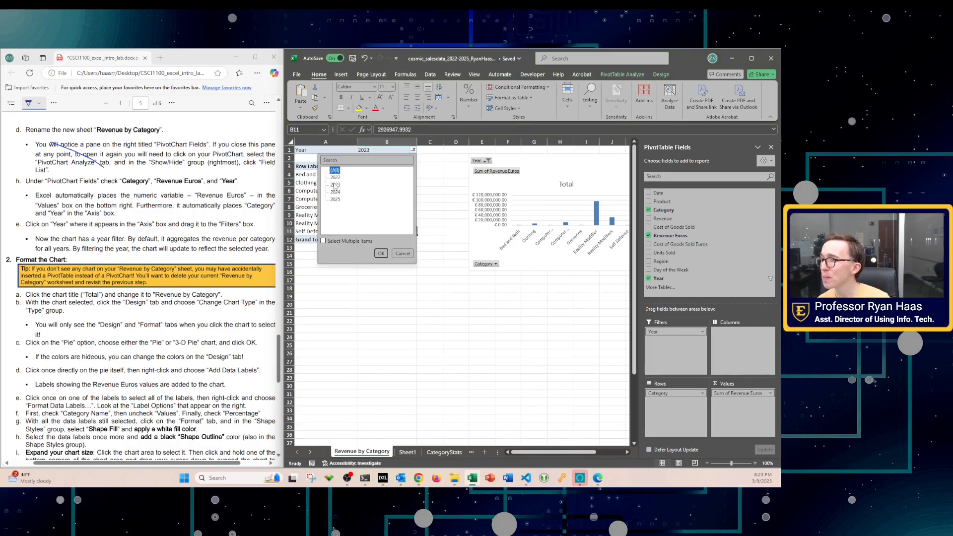
click(380, 253)
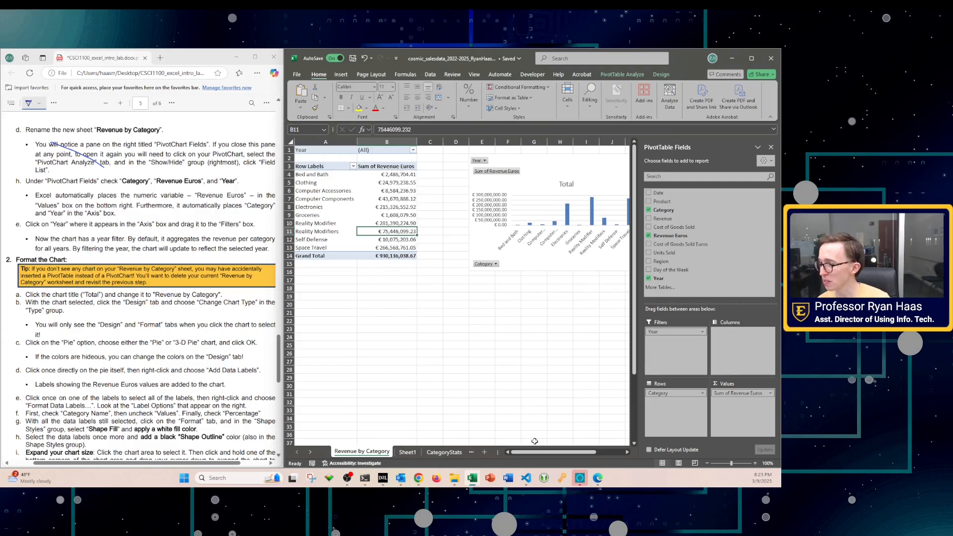
Step: Enlarge the PivotChart outward from its lower outer corner so the category labels have more room
scroll(535, 439, right, 3)
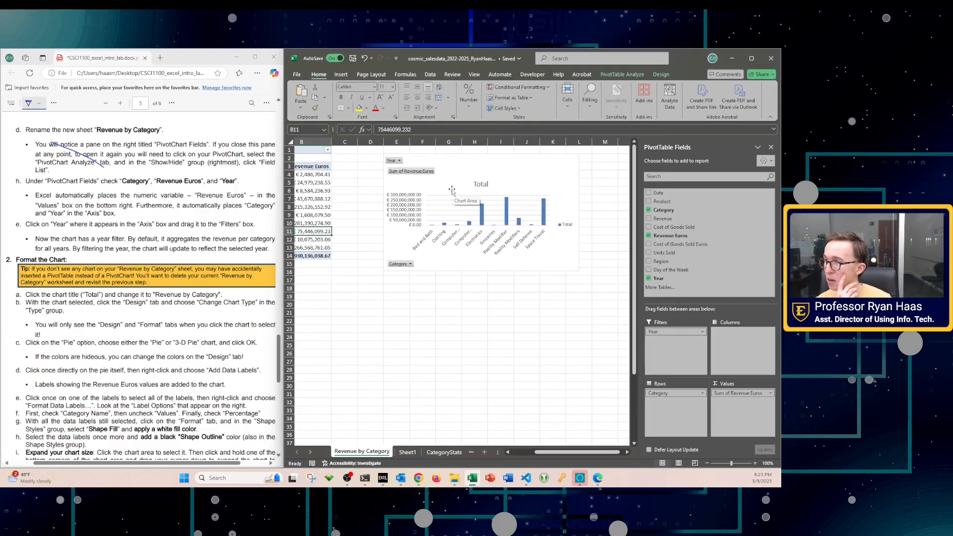
click(549, 264)
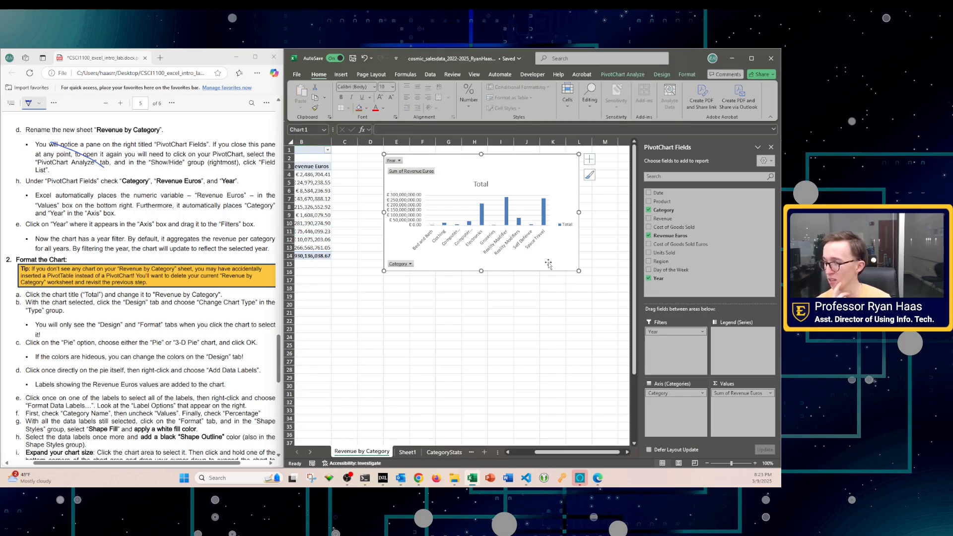
drag(578, 270, 613, 300)
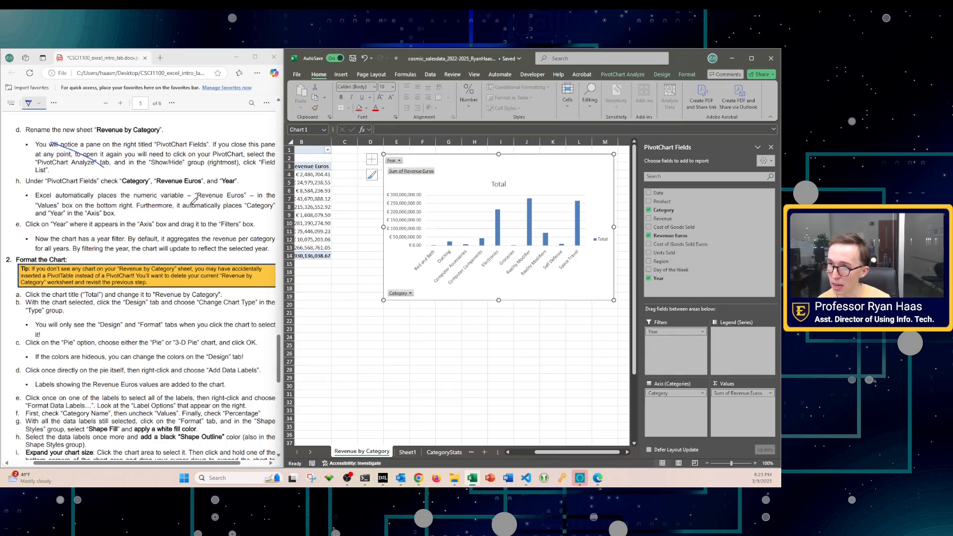
Step: Switch to the lab PDF, draw pen strokes through instructions h and e with their notes, and read the Format the Chart section
drag(102, 169, 144, 214)
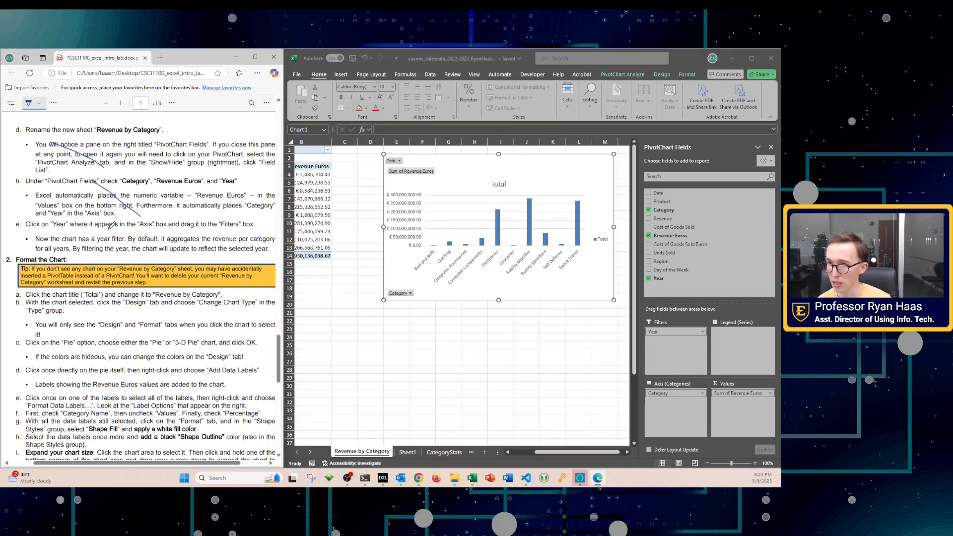
drag(58, 217, 109, 253)
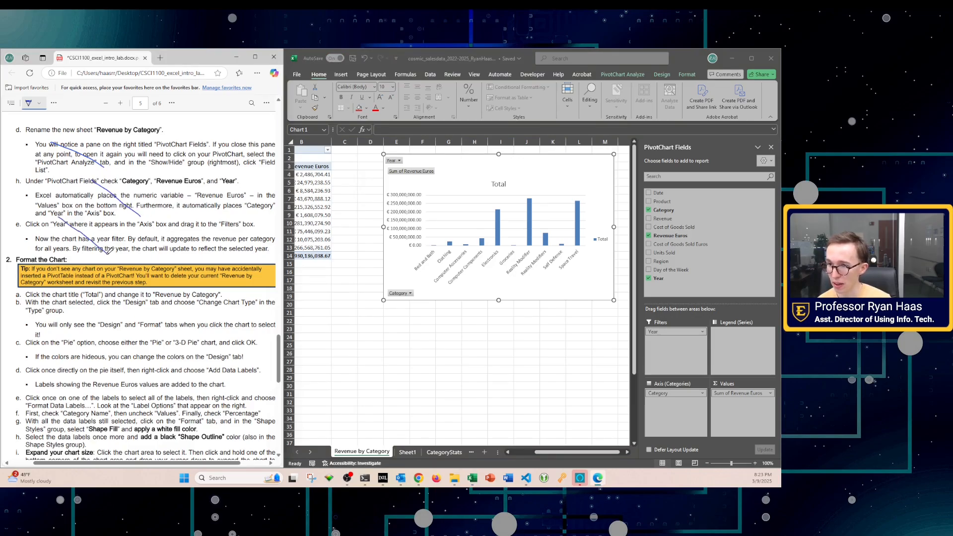
scroll(116, 258, down, 3)
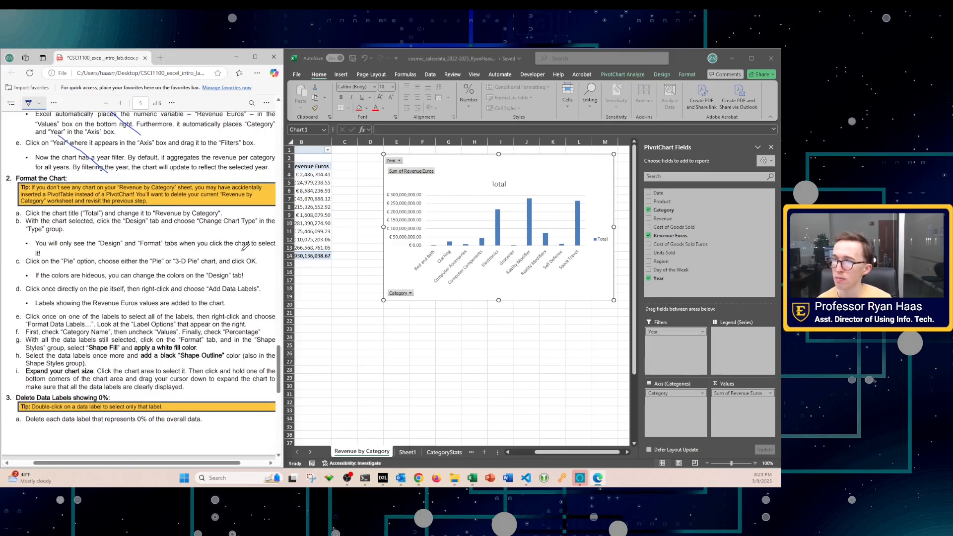
scroll(164, 219, down, 2)
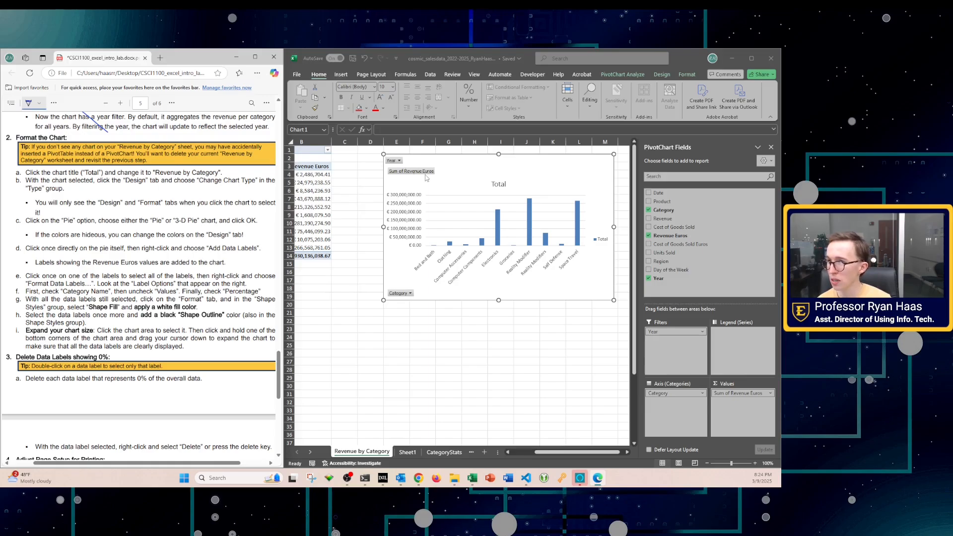
scroll(168, 180, up, 3)
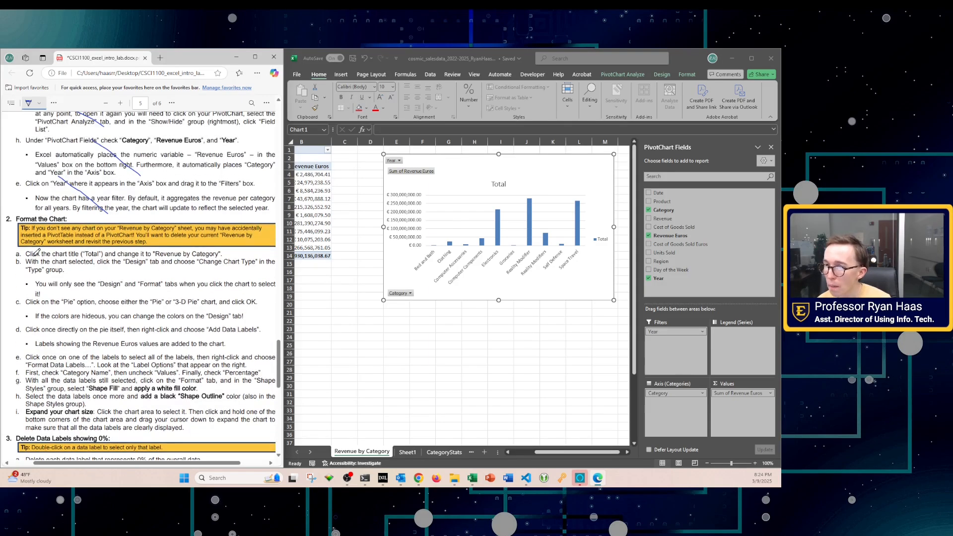
Step: Return to the Excel workbook and change the PivotChart's title to Revenue by Category
double_click(498, 187)
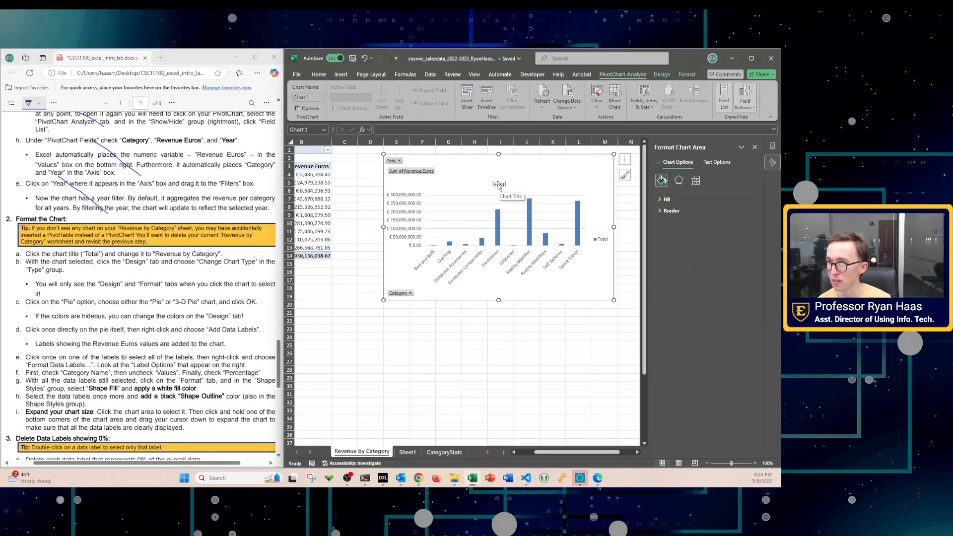
click(499, 186)
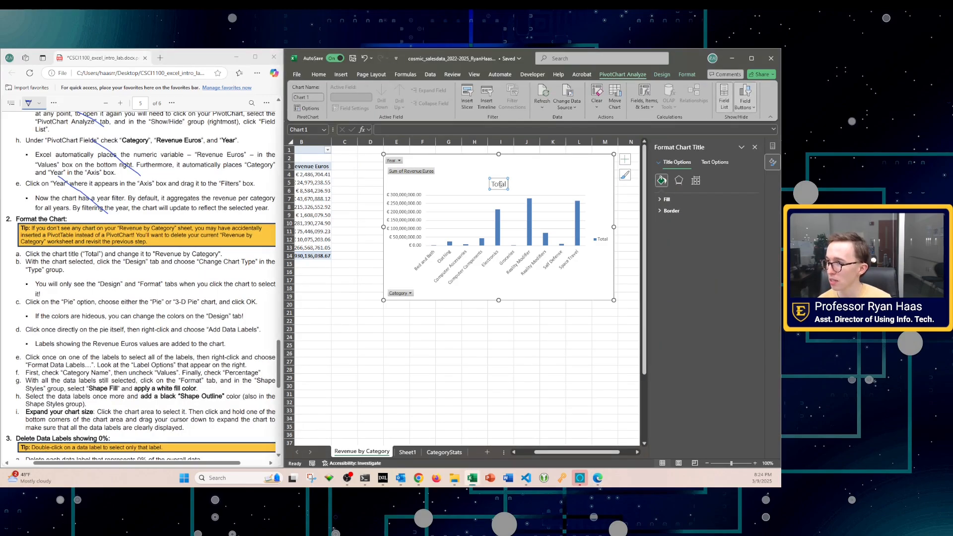
click(504, 282)
click(498, 184)
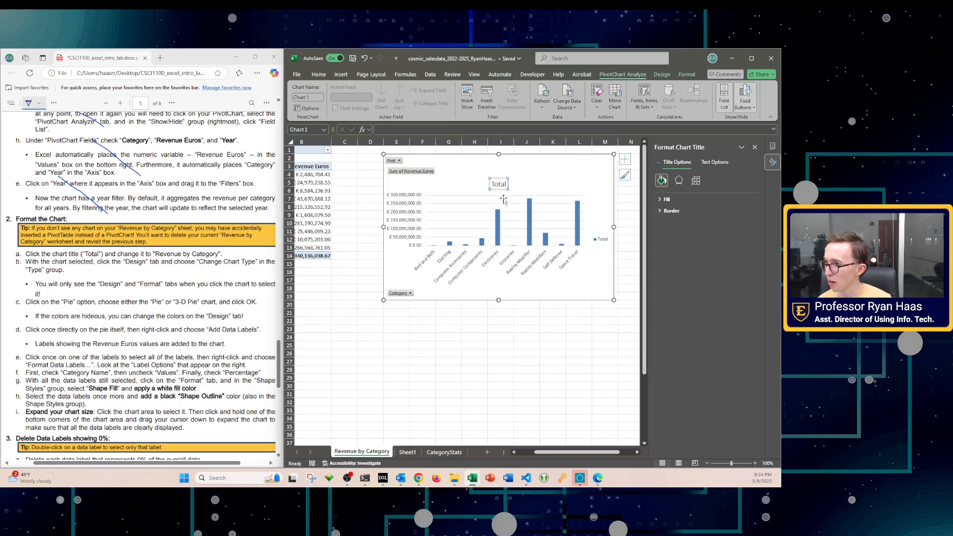
double_click(498, 185)
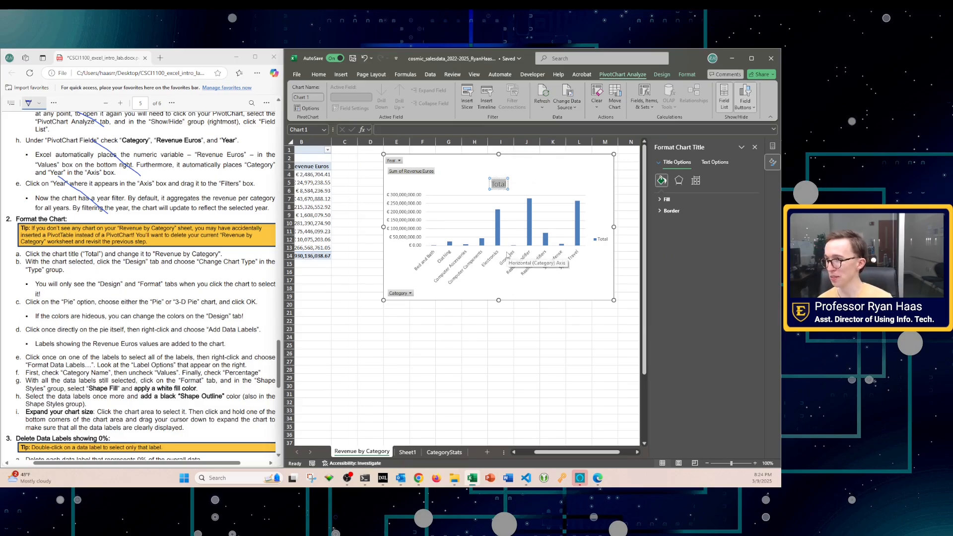
key(BackSpace)
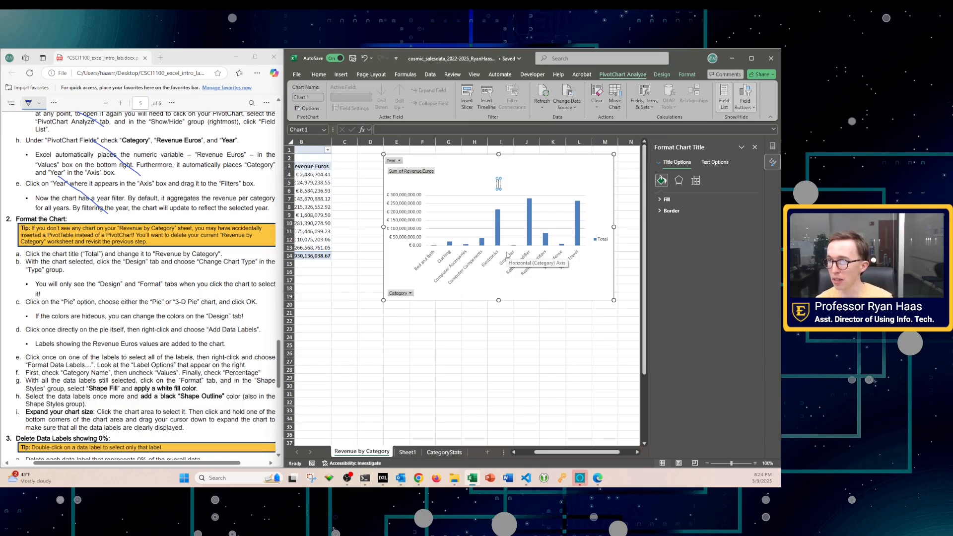
text(Re)
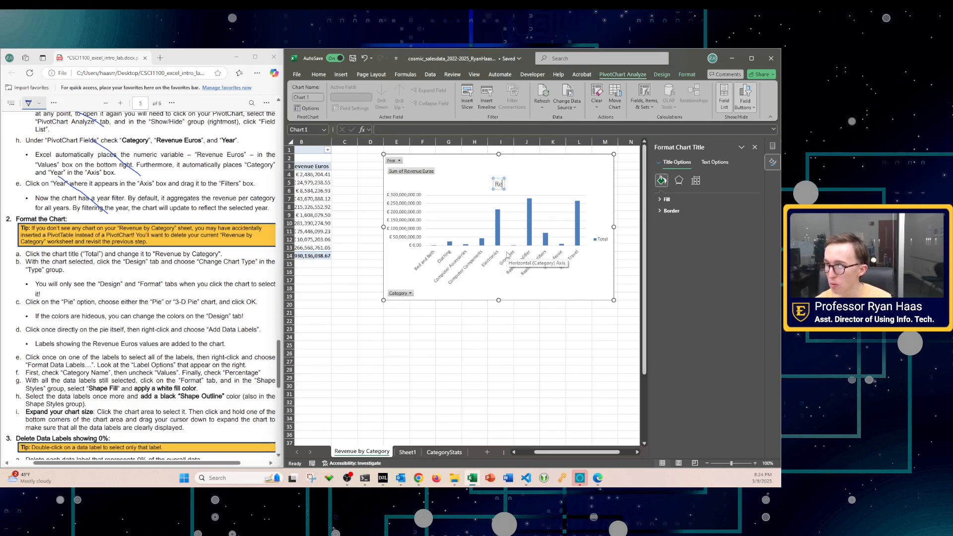
text(venue by Category)
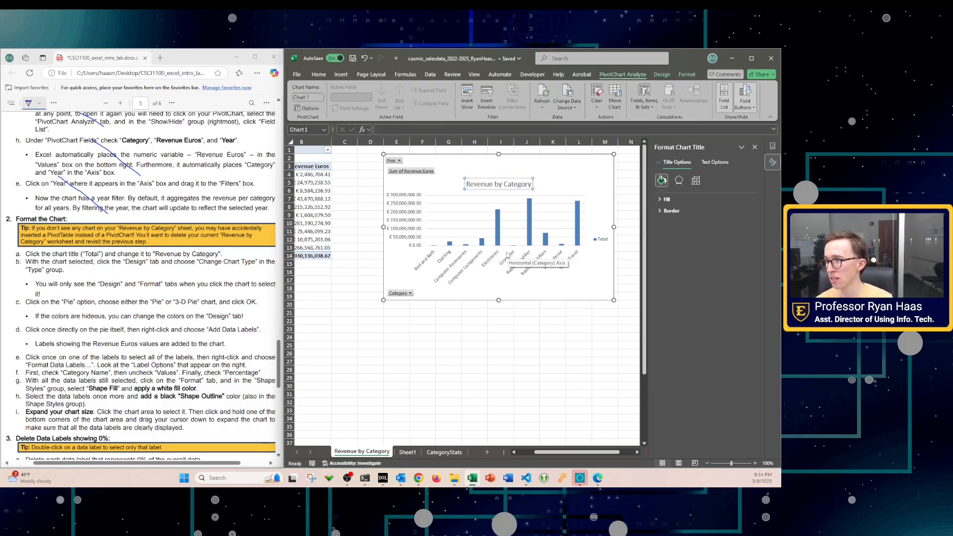
key(Return)
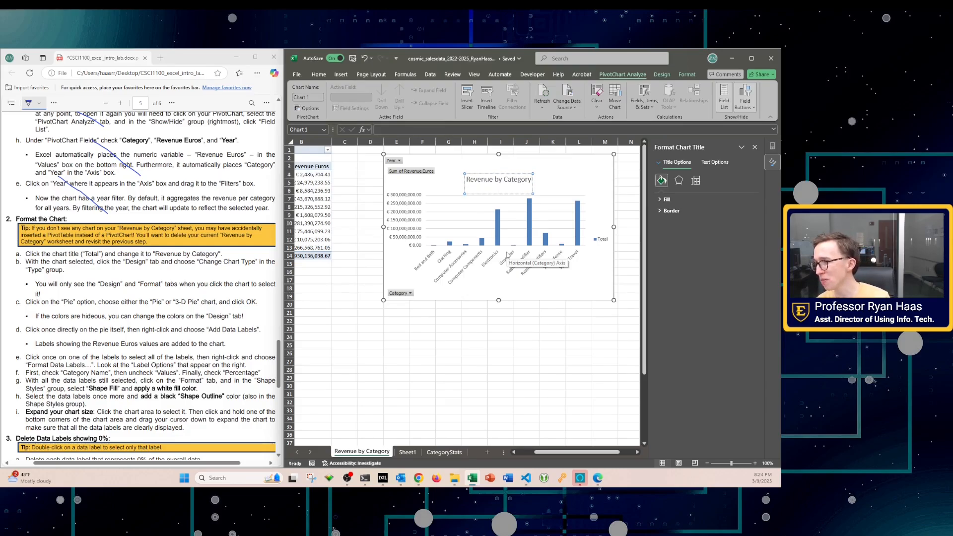
key(BackSpace)
click(526, 318)
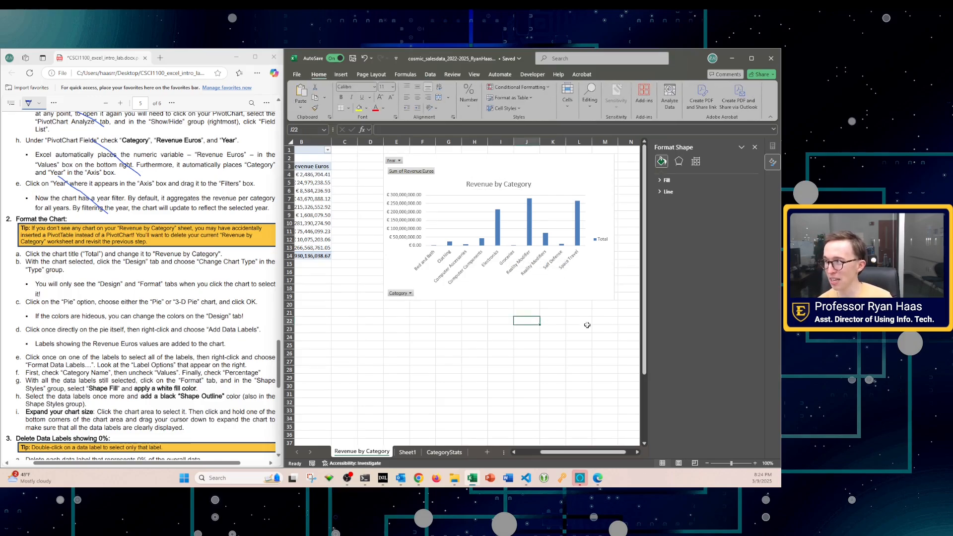
click(568, 279)
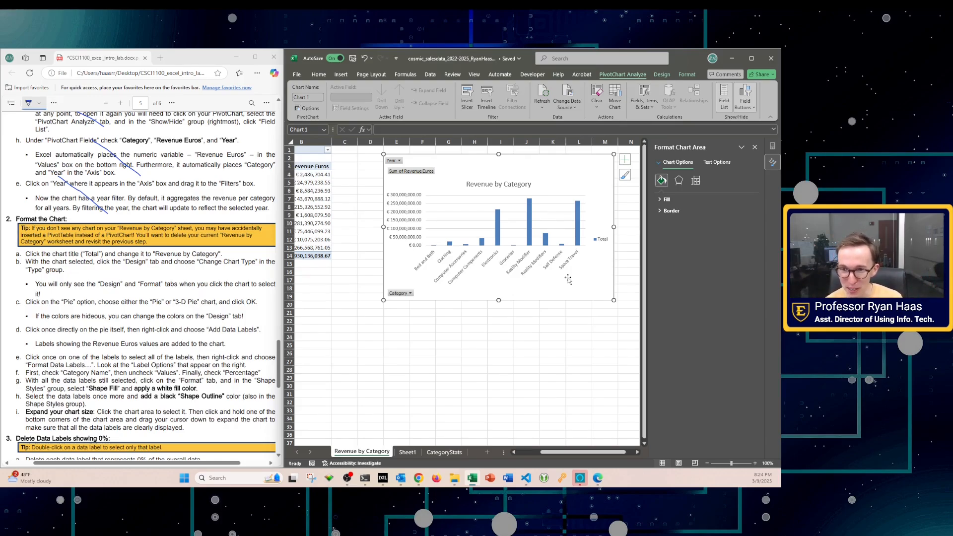
click(515, 183)
click(553, 173)
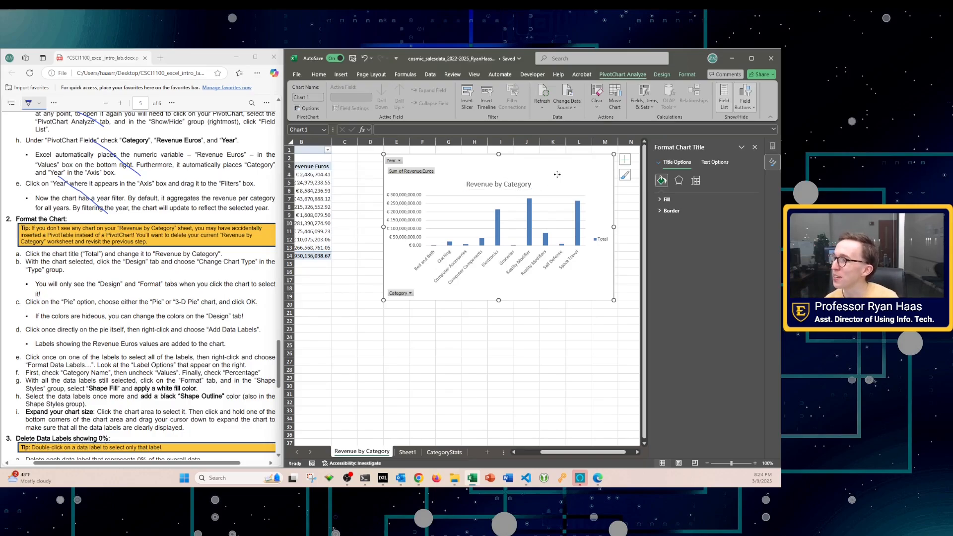
click(495, 185)
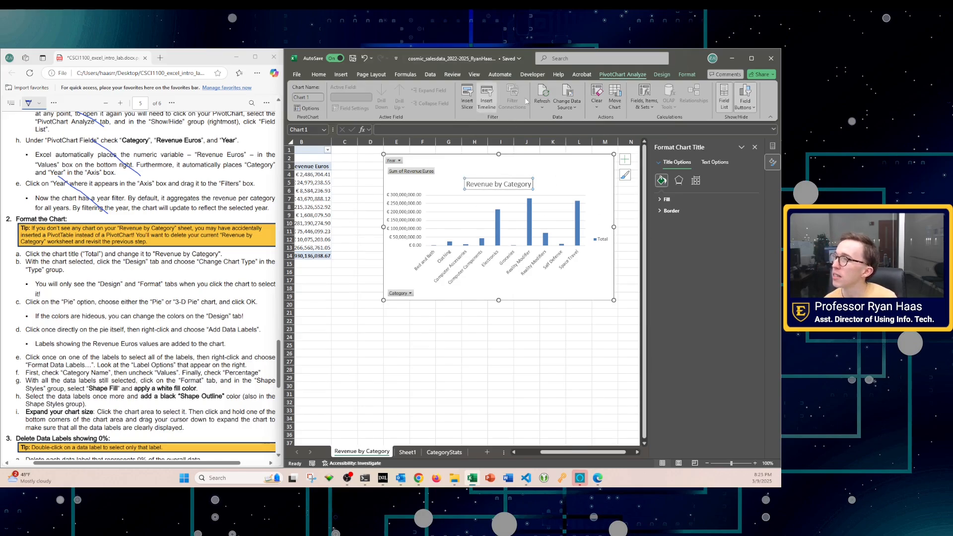
Step: Switch to the lab PDF and draw a pen stroke through the chart title instruction a
drag(51, 252, 78, 270)
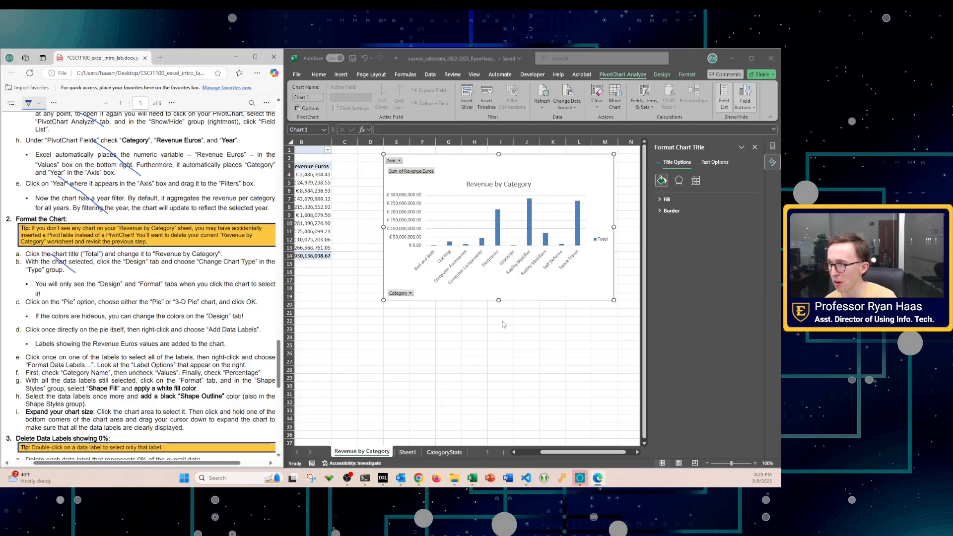
click(550, 173)
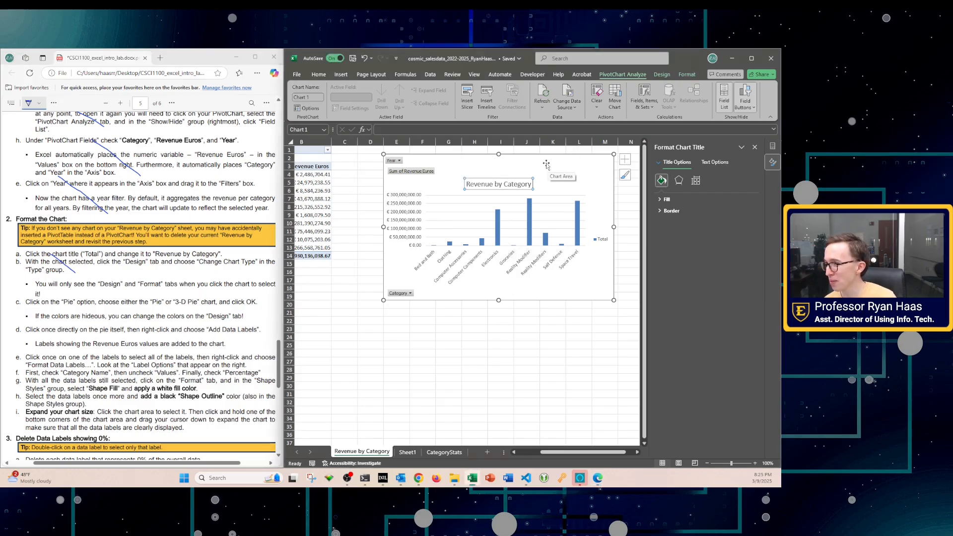
click(539, 164)
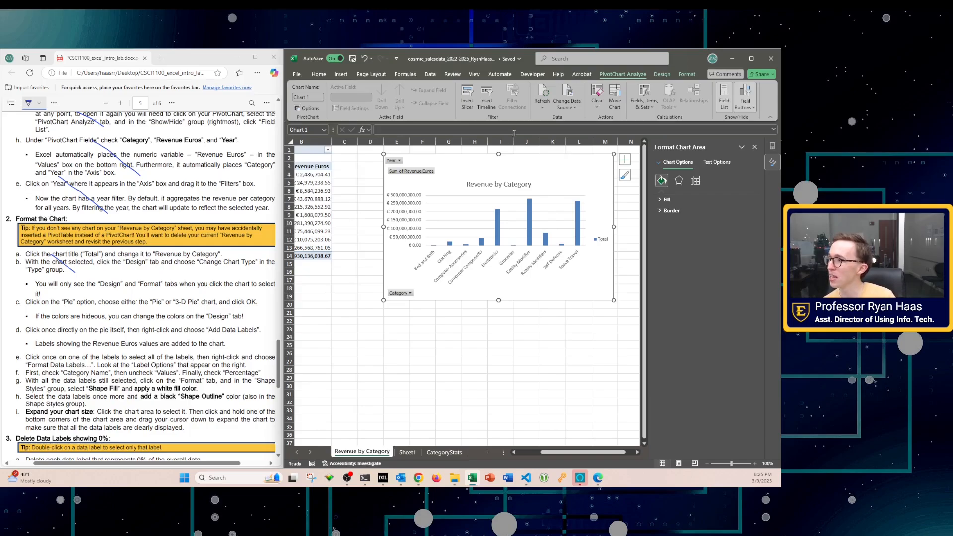
click(500, 345)
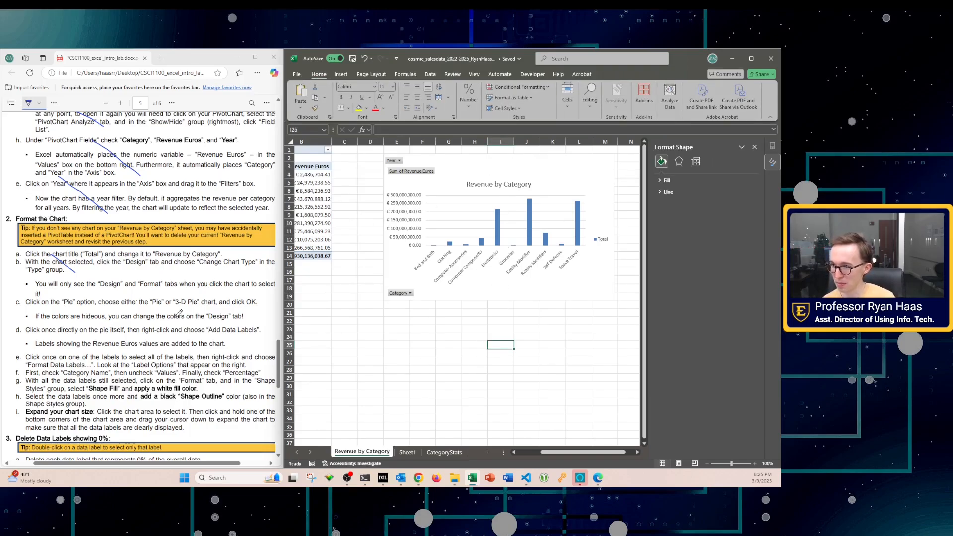
Step: Switch to the lab PDF and underline Design and Format with the pen in the note below instruction b
click(110, 281)
drag(102, 286, 149, 287)
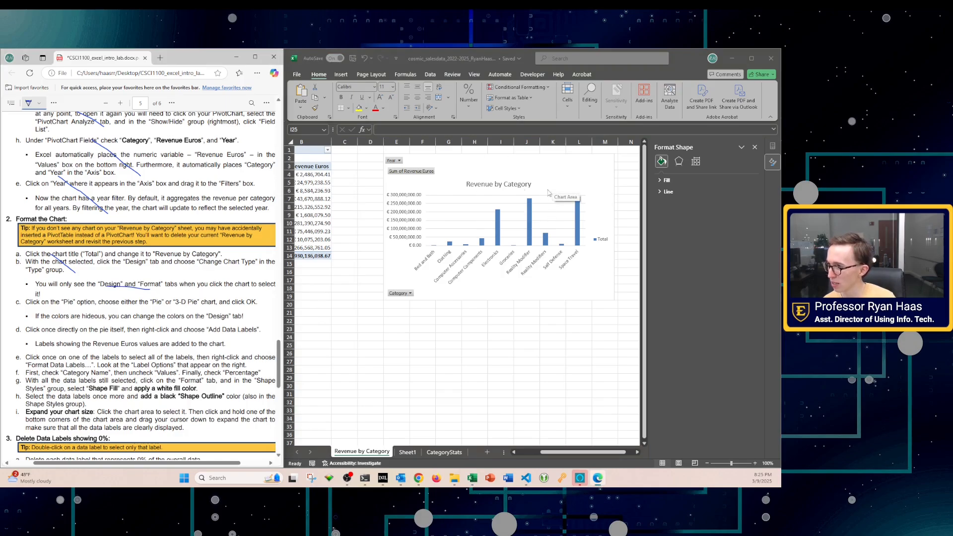
Step: Return to the Excel workbook and change the Revenue by Category PivotChart to a 3-D Pie chart
click(436, 228)
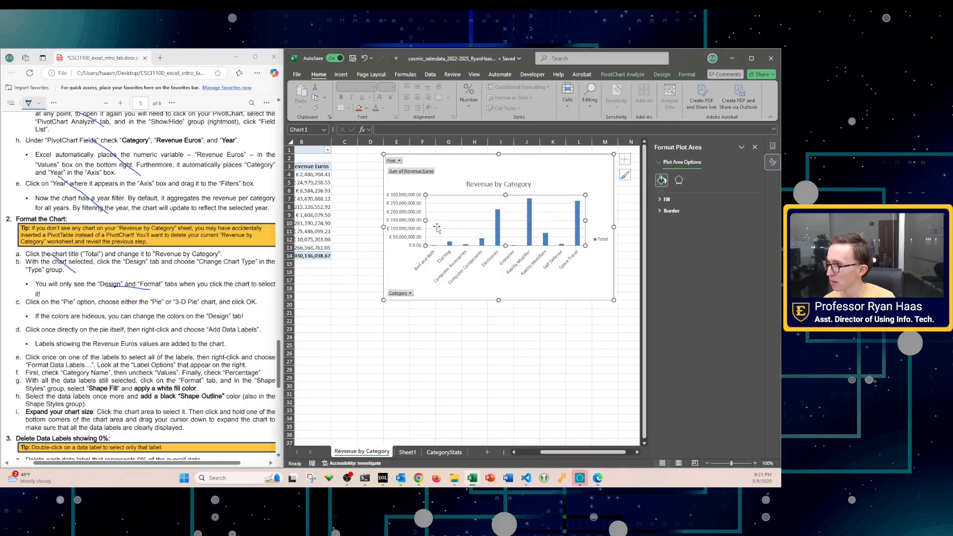
click(525, 160)
click(603, 360)
click(535, 168)
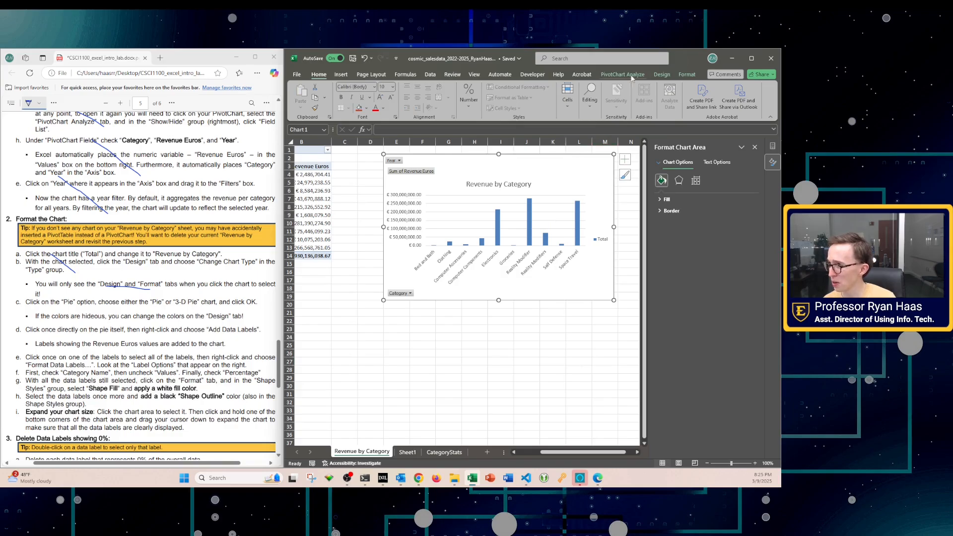
click(655, 75)
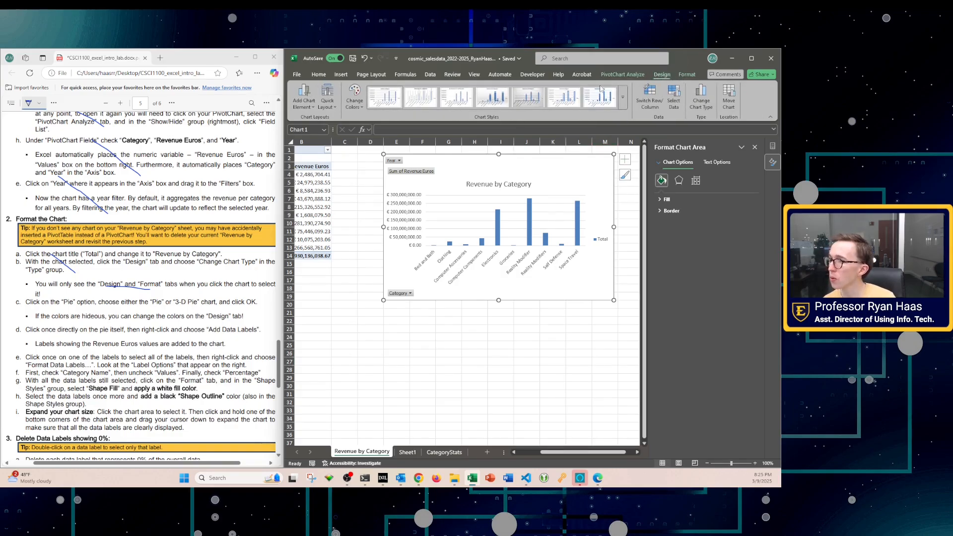
click(700, 96)
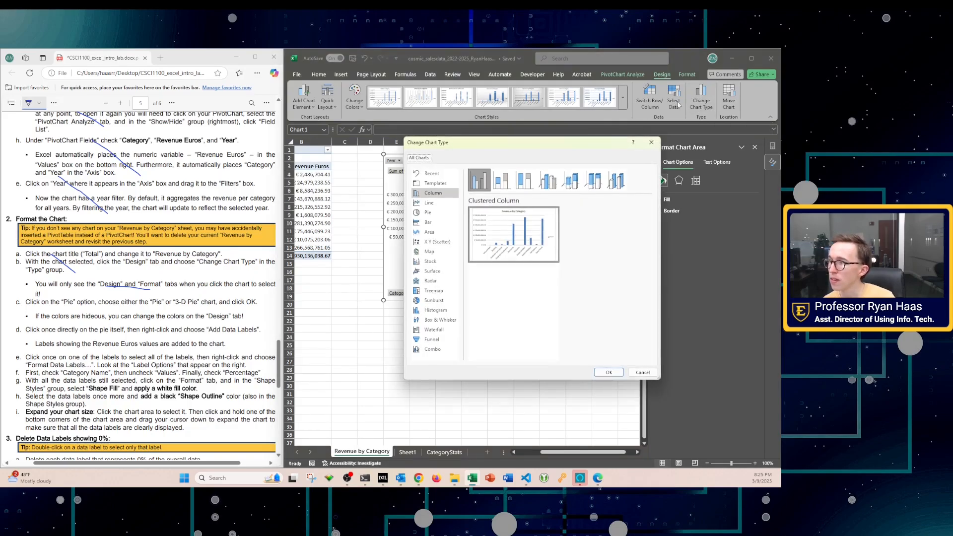
click(428, 213)
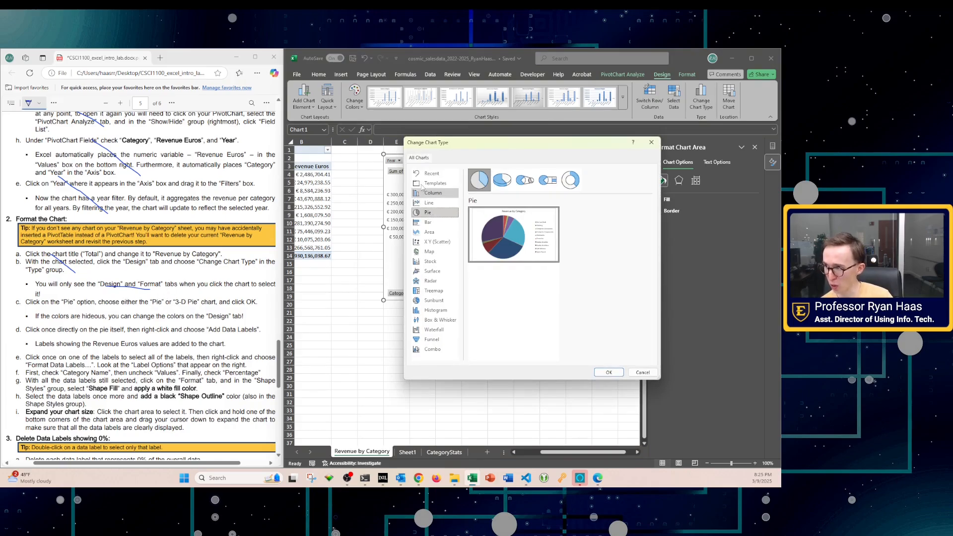
click(501, 180)
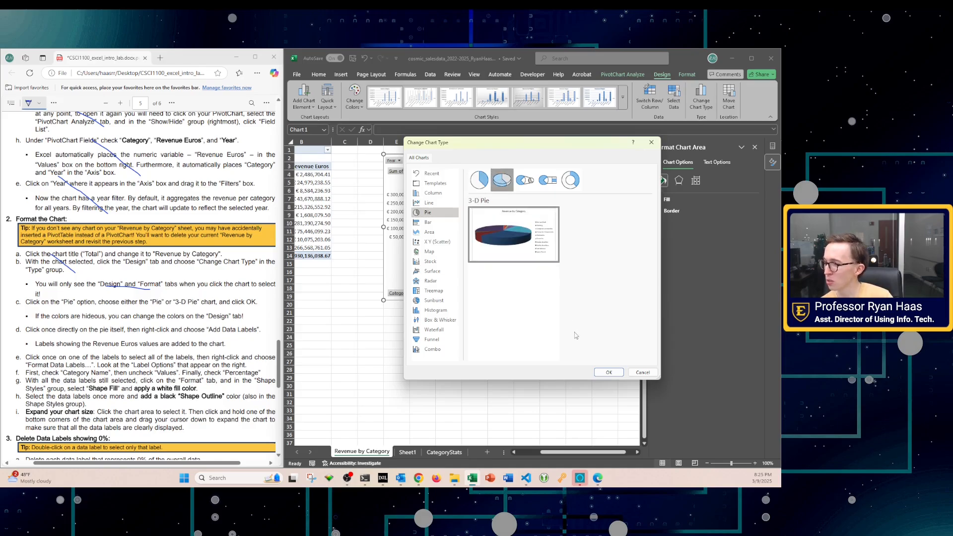
click(604, 372)
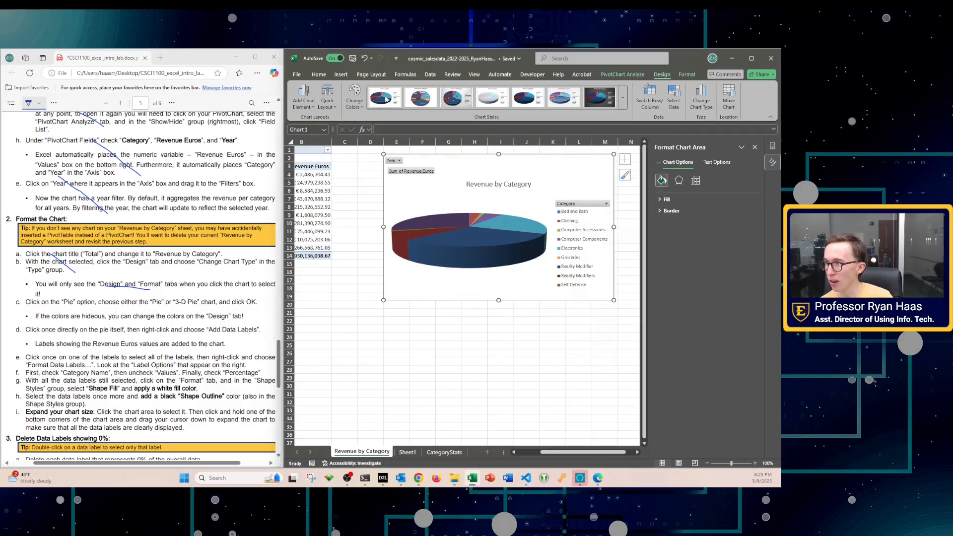
Step: Apply Colorful Palette 4 to the pie chart and enlarge the chart slightly from its lower-right corner
click(354, 98)
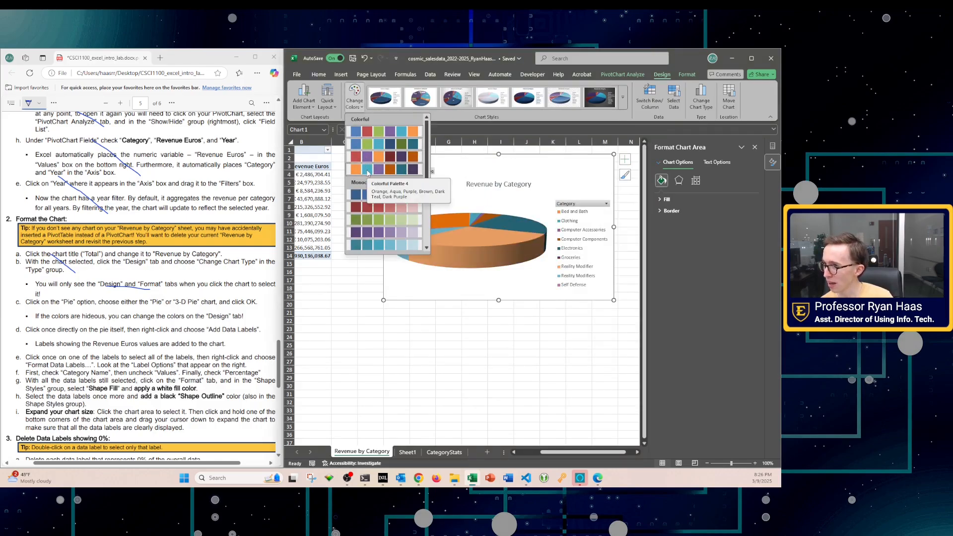
click(368, 170)
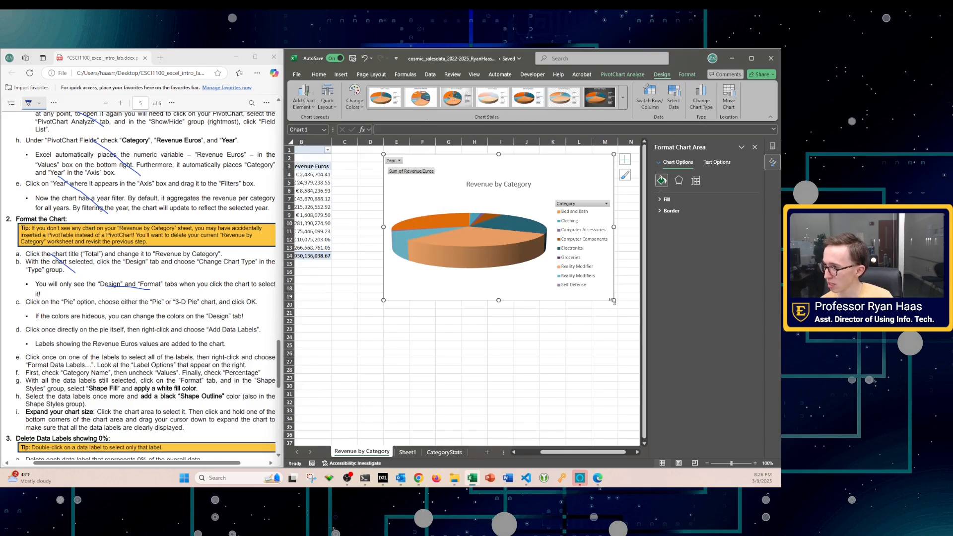
drag(614, 301, 623, 308)
click(524, 287)
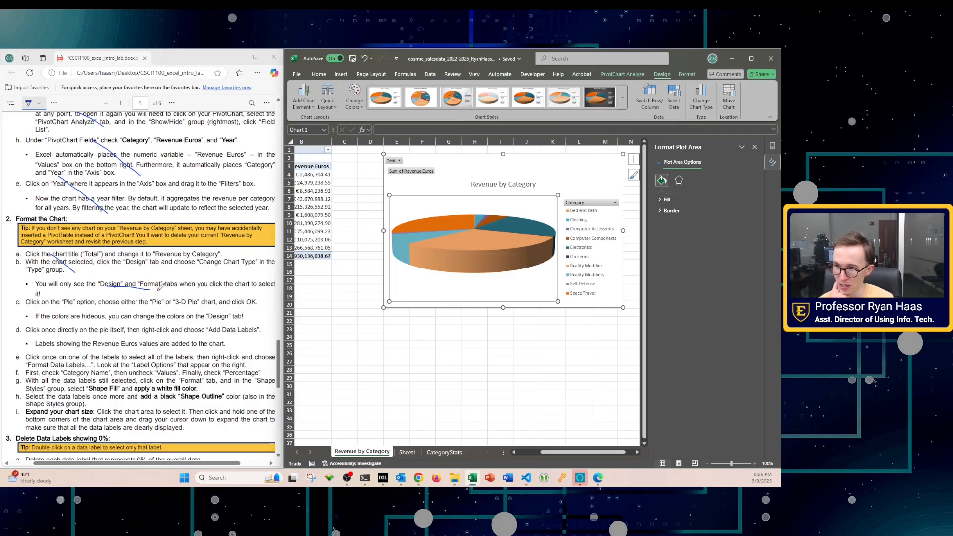
Step: Switch to the lab PDF and draw a pen stroke through instructions c and d with their notes
scroll(169, 310, down, 1)
drag(91, 254, 153, 311)
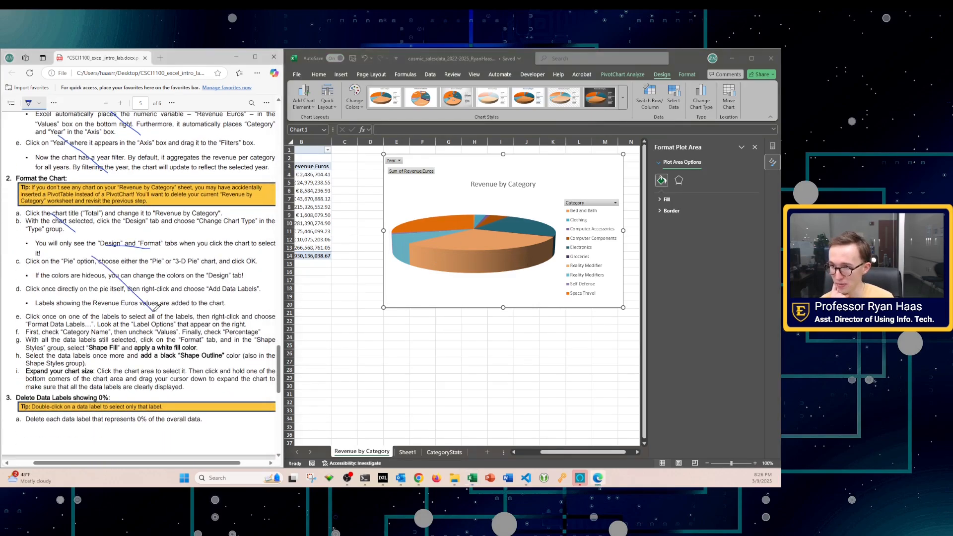
scroll(176, 292, down, 1)
scroll(177, 289, down, 3)
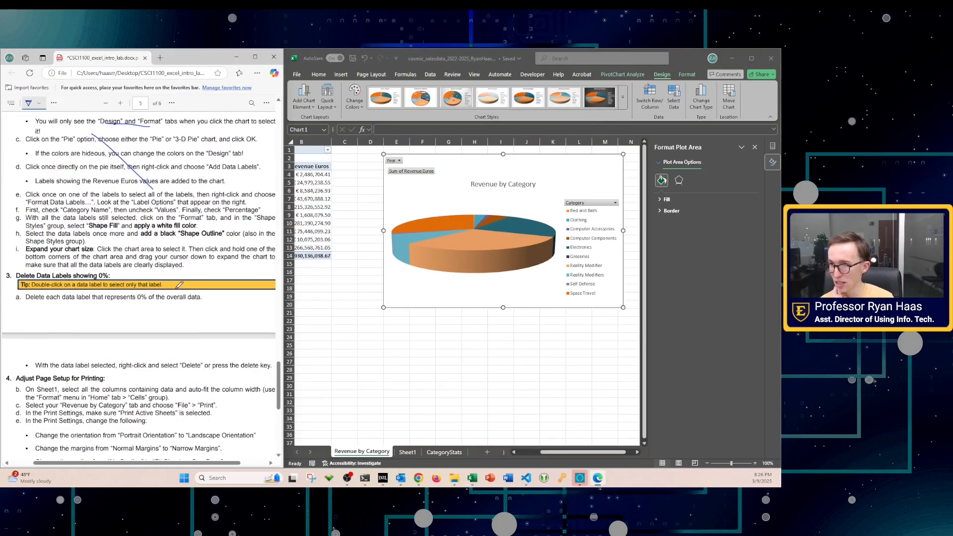
click(462, 238)
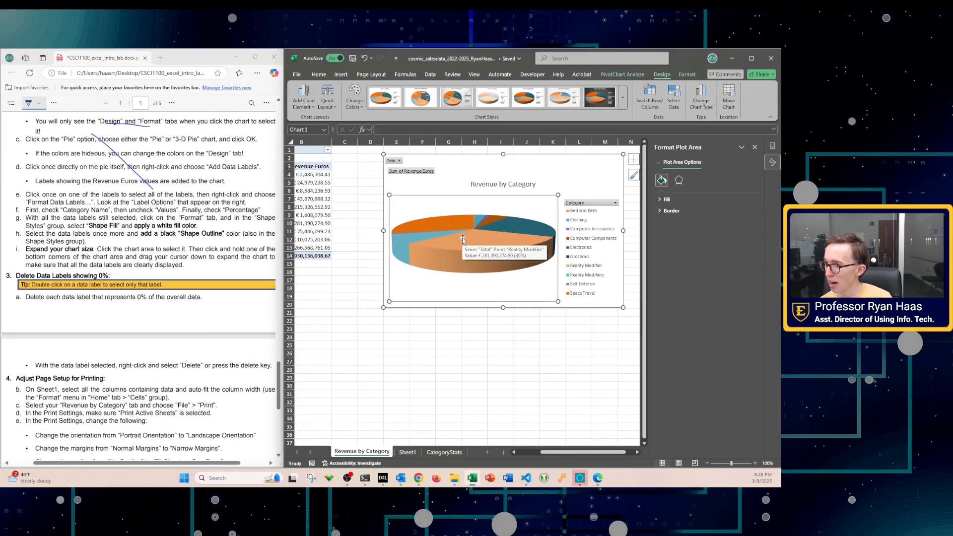
click(462, 239)
click(475, 319)
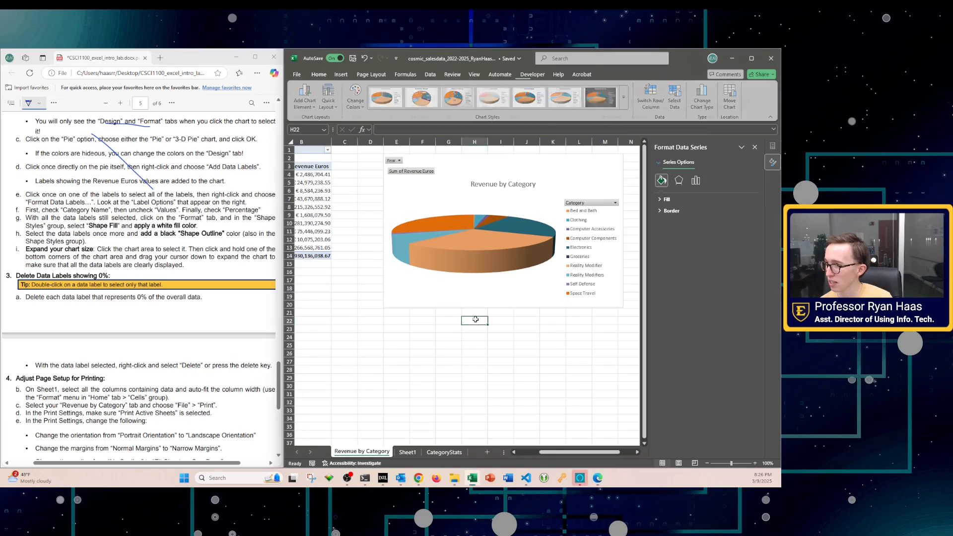
click(469, 249)
click(468, 248)
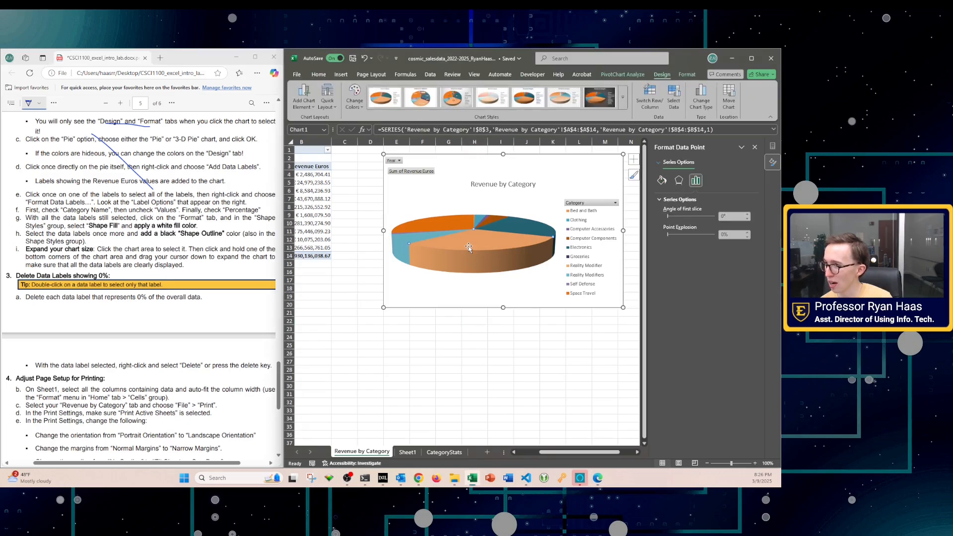
click(486, 375)
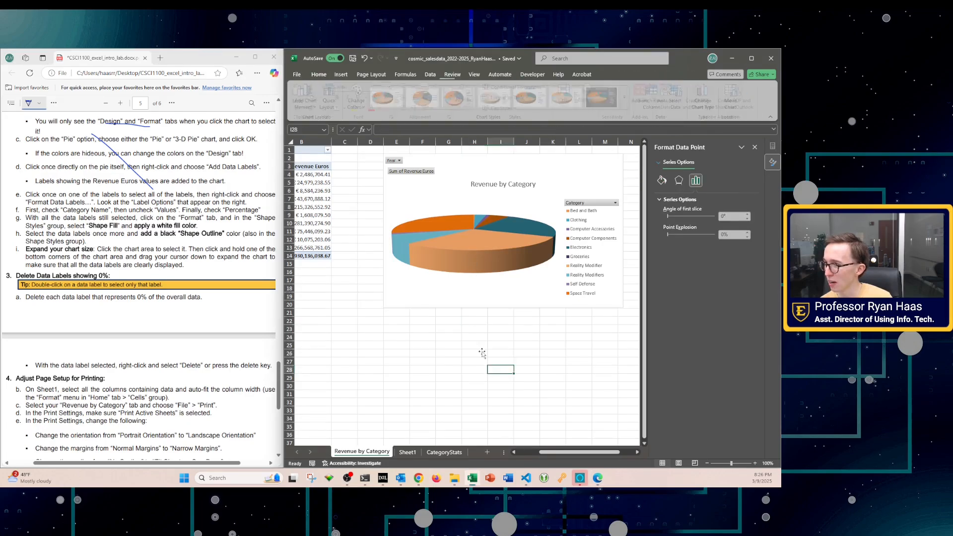
click(474, 242)
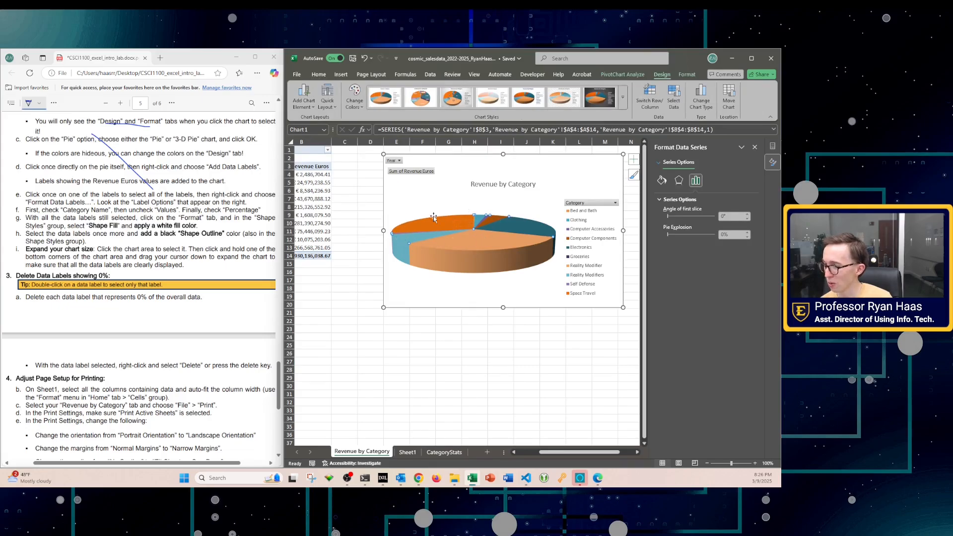
click(477, 241)
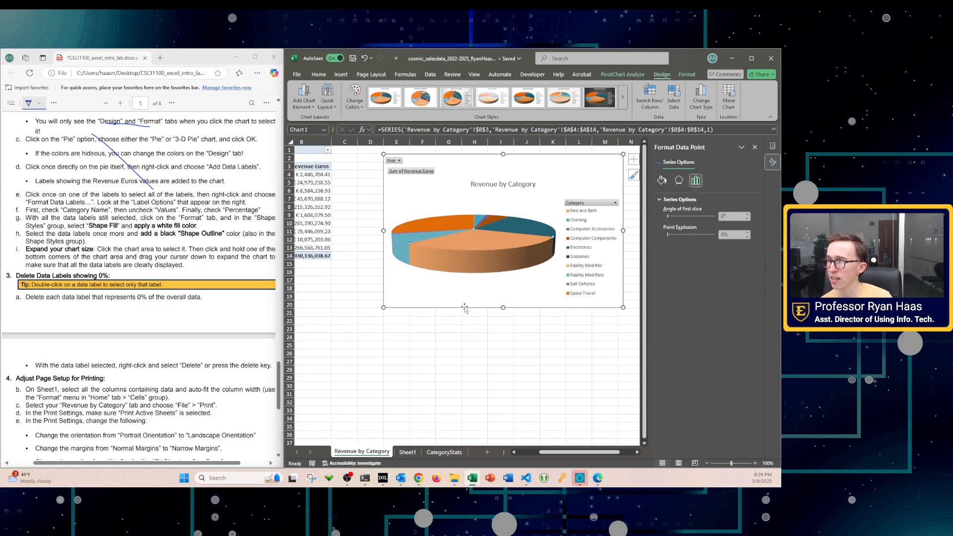
click(323, 325)
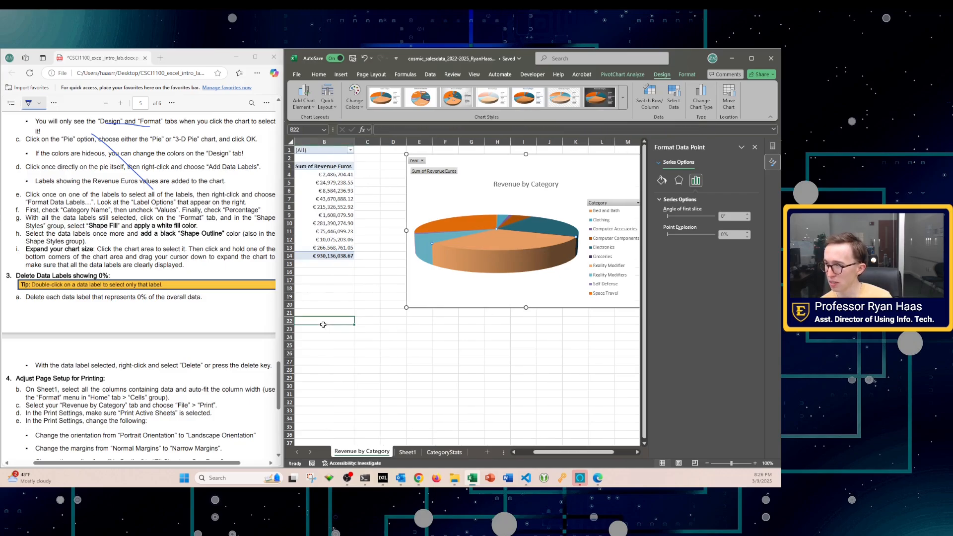
Step: Add data labels to the whole pie in the Excel chart and close the Format Data Series pane
click(501, 228)
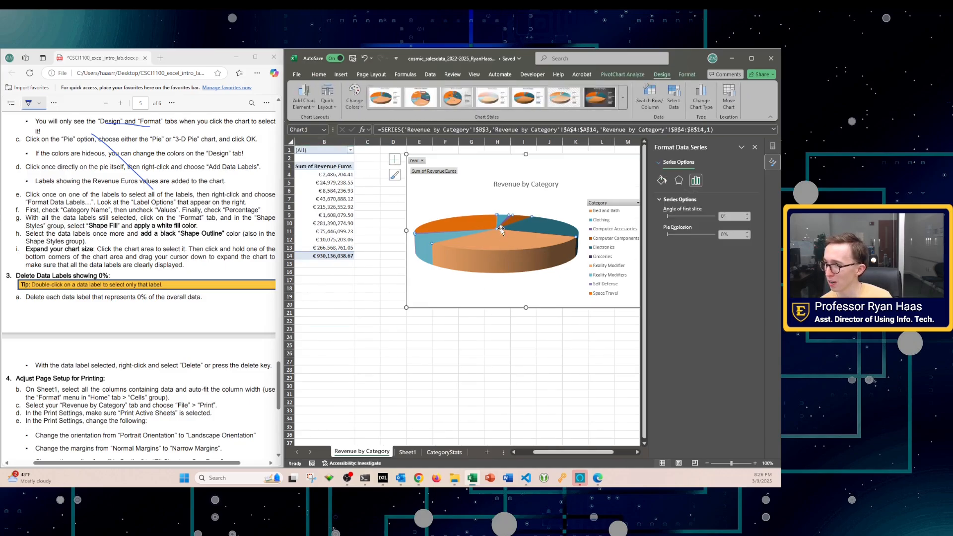
mouse_move(496, 243)
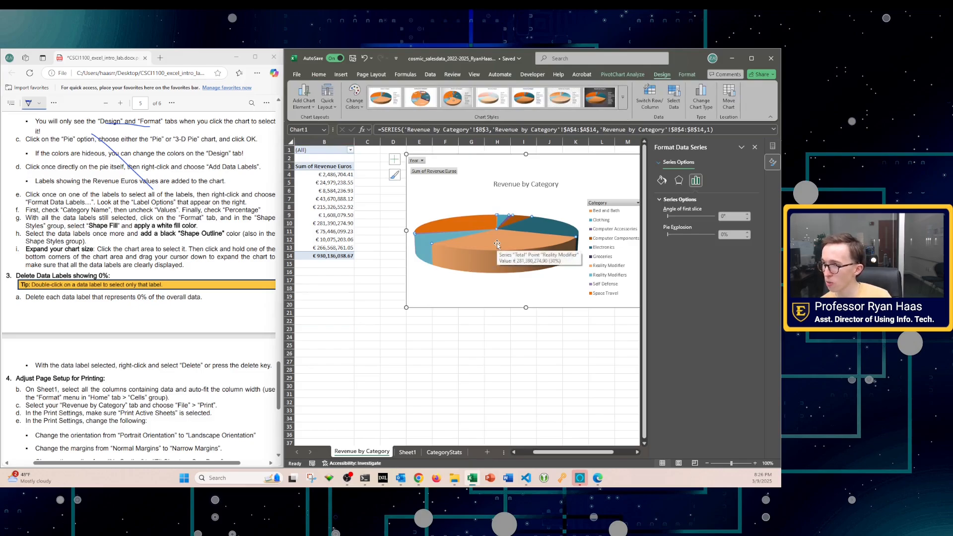
right_click(496, 243)
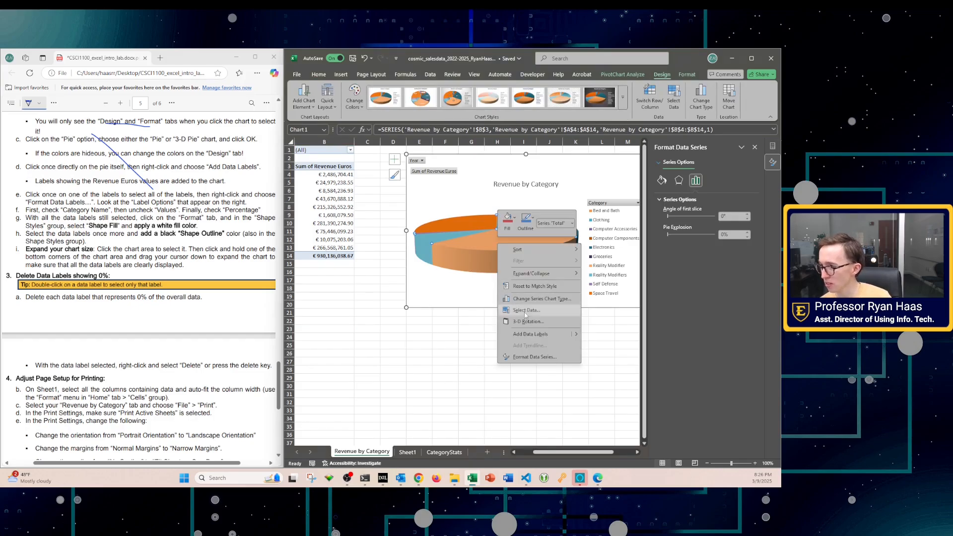
click(534, 335)
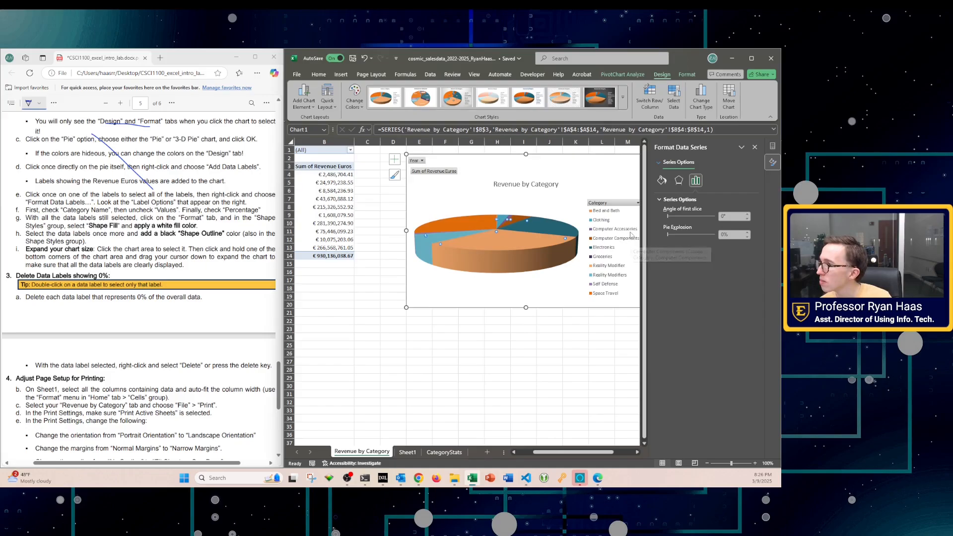
click(753, 148)
right_click(518, 244)
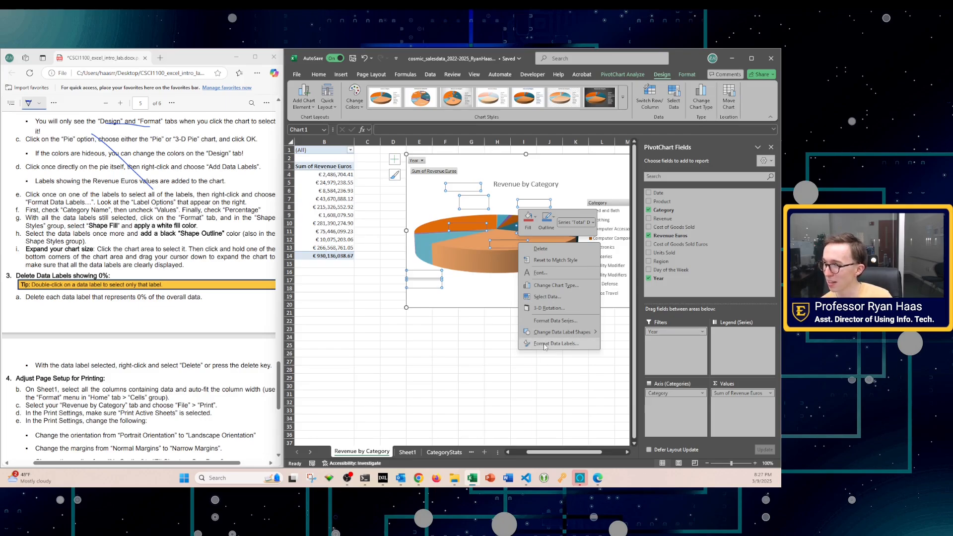
click(455, 315)
click(491, 377)
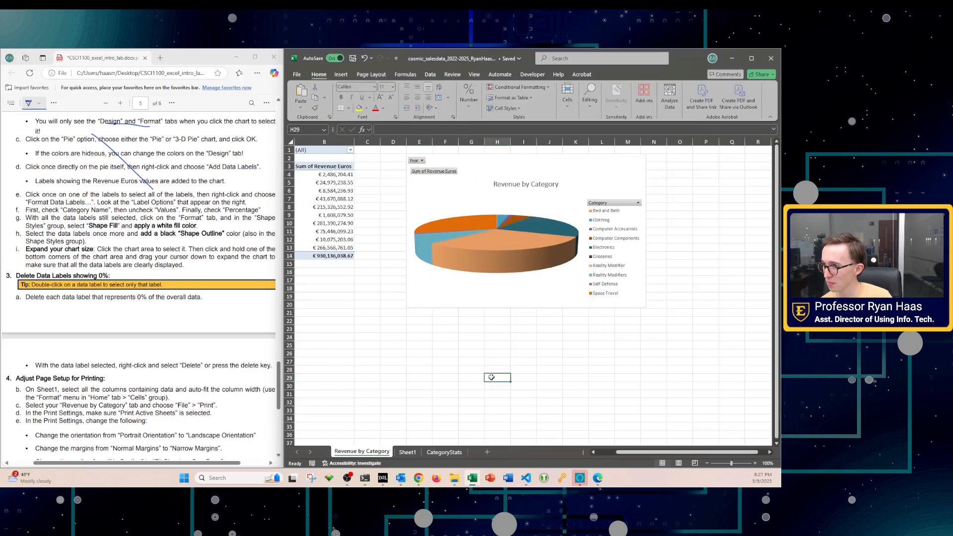
click(503, 240)
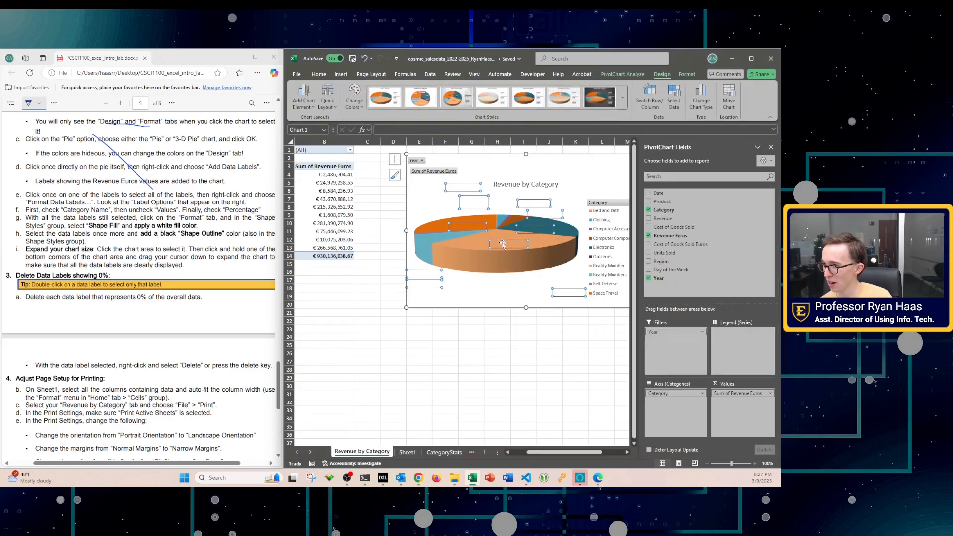
click(521, 383)
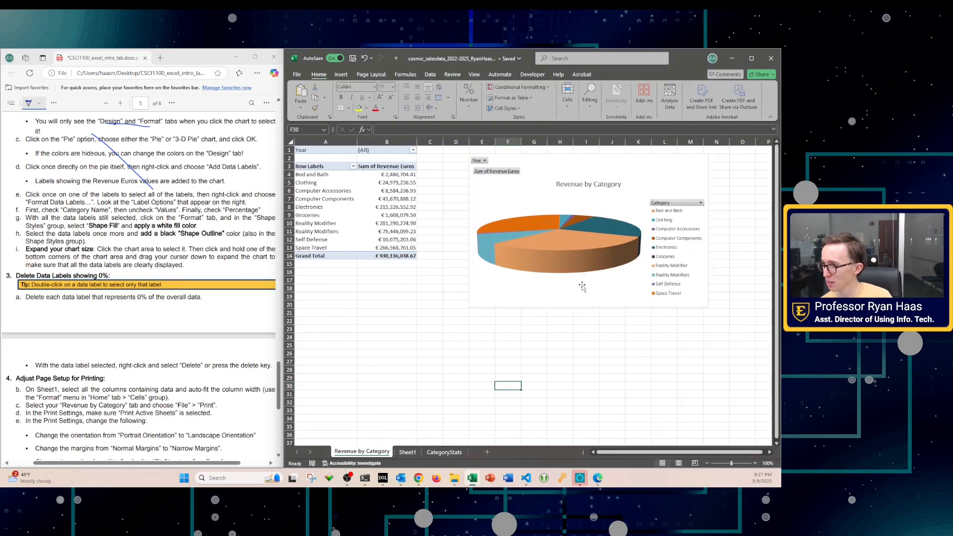
Step: Format all the pie's data labels to show Category Name and Percentage instead of Value, following lab instructions e and f
click(562, 243)
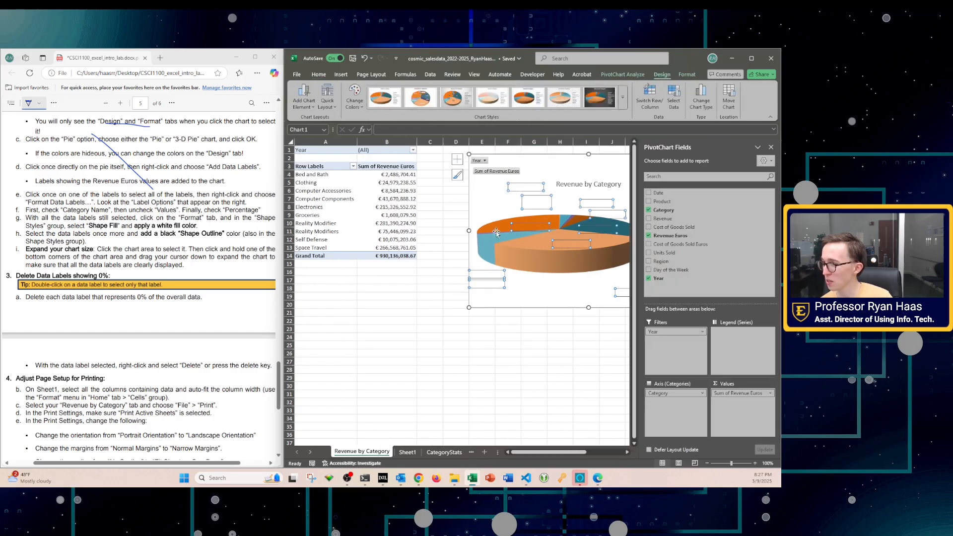
right_click(561, 247)
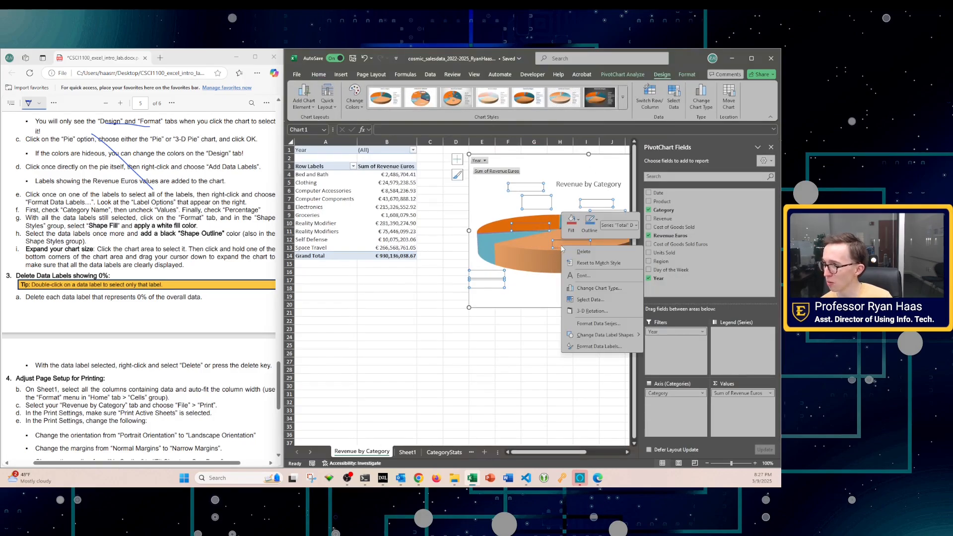
click(599, 346)
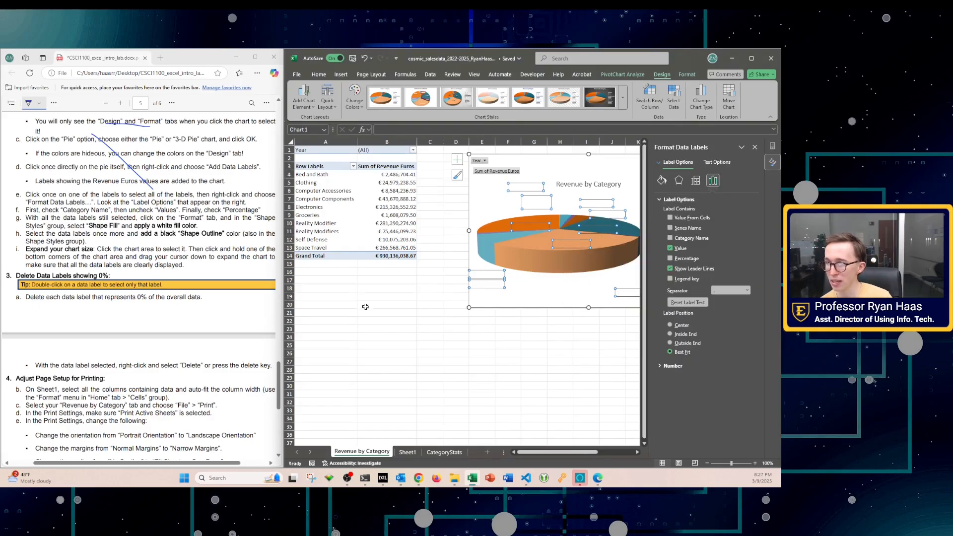
scroll(126, 338, down, 2)
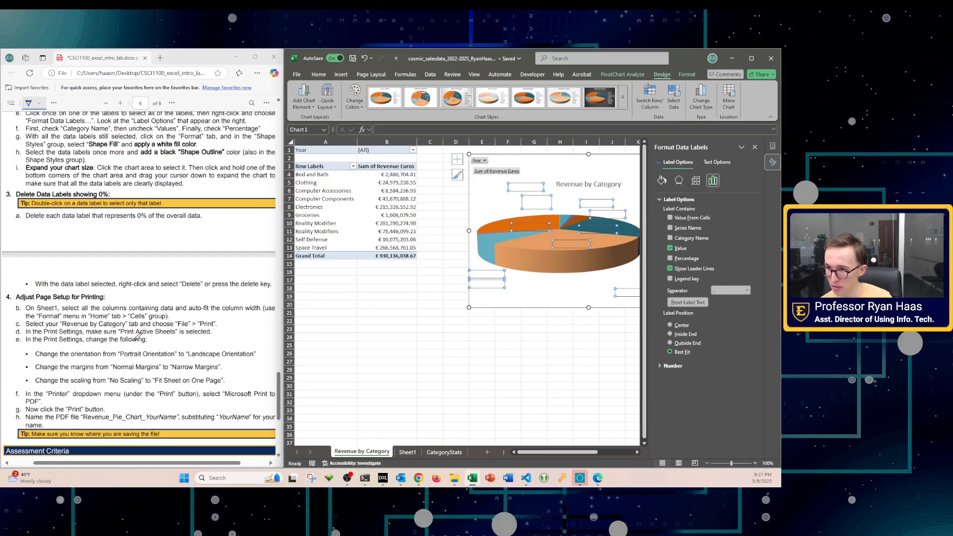
scroll(137, 335, down, 1)
scroll(141, 335, up, 4)
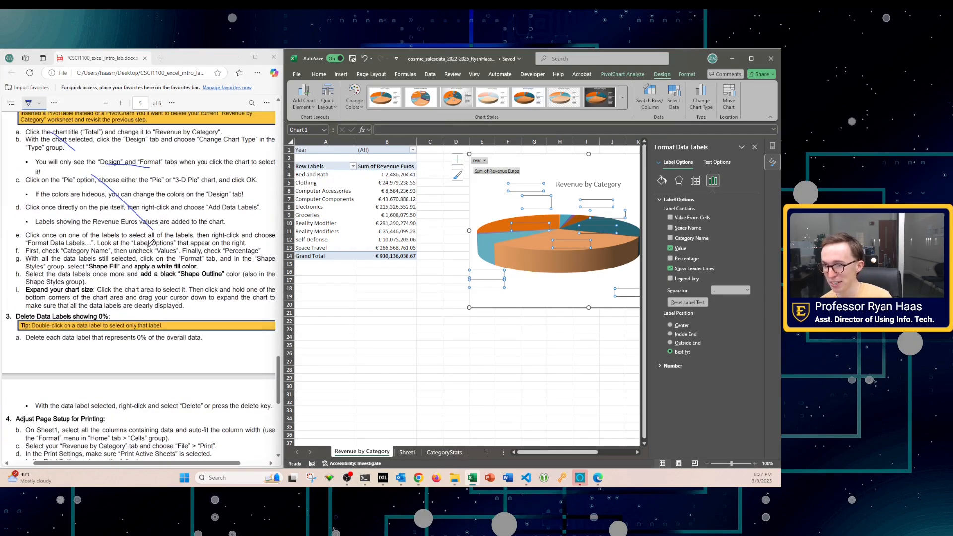
click(670, 238)
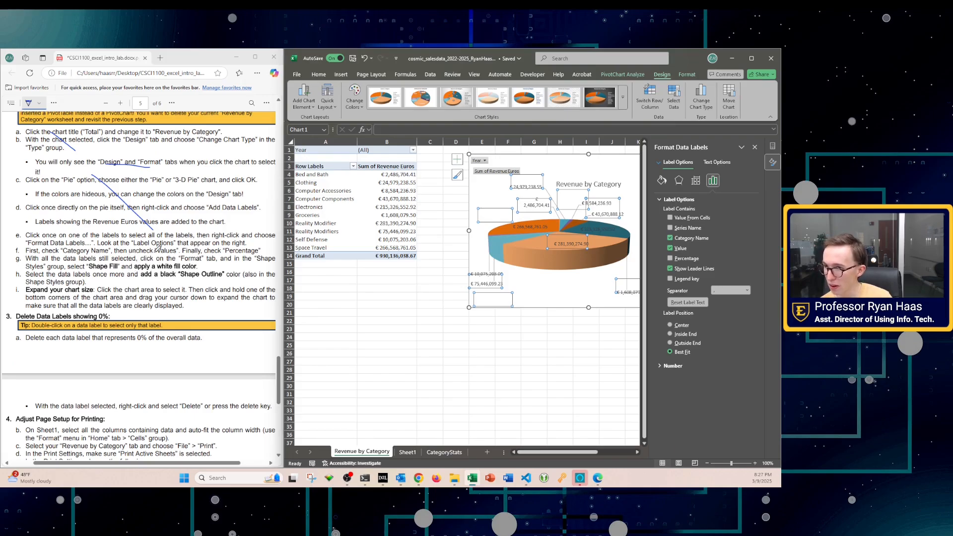
click(671, 248)
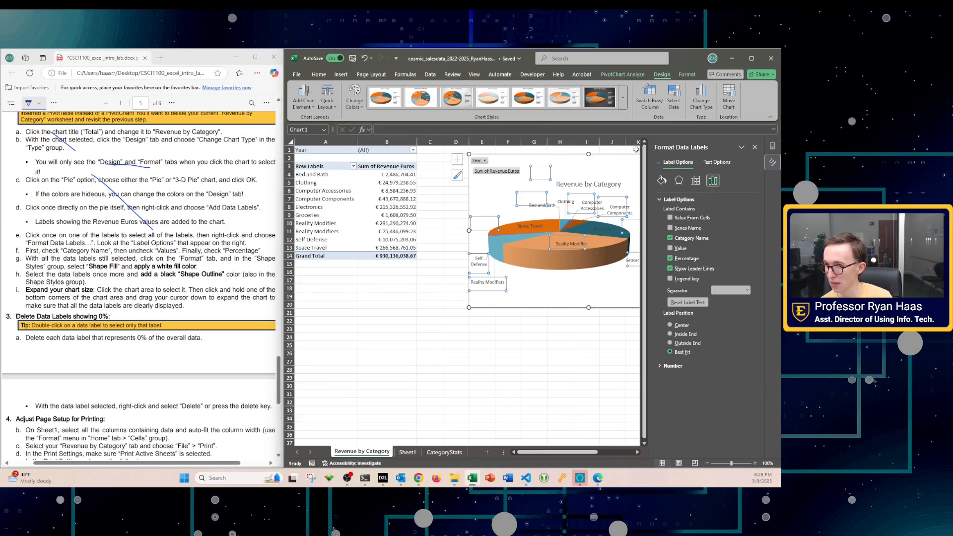
Step: Give all the pie chart's data labels a white shape fill and a black shape outline
click(686, 75)
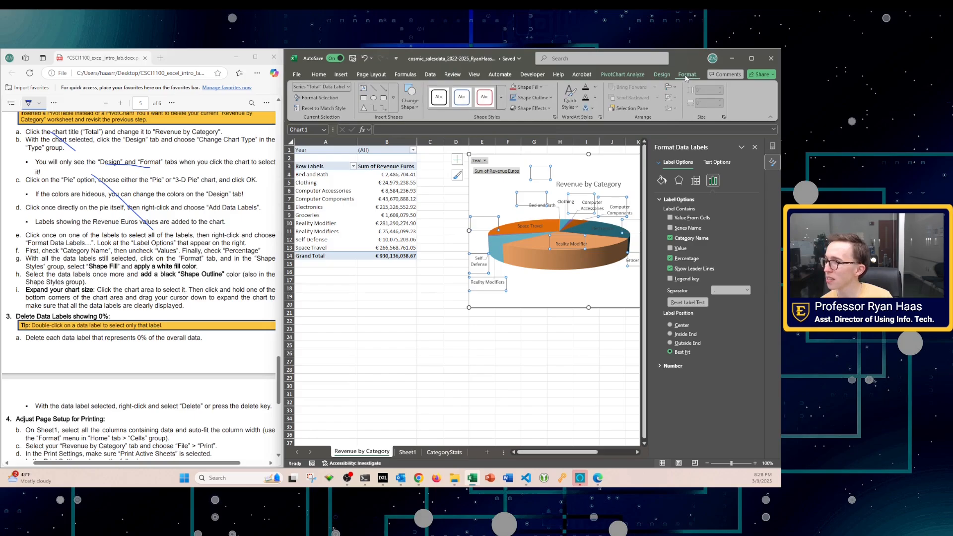
click(536, 88)
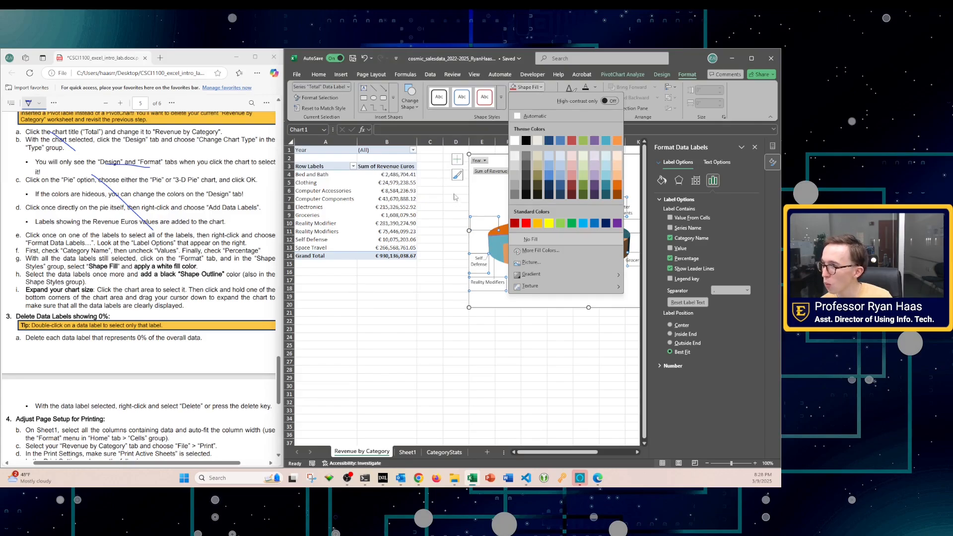
click(515, 141)
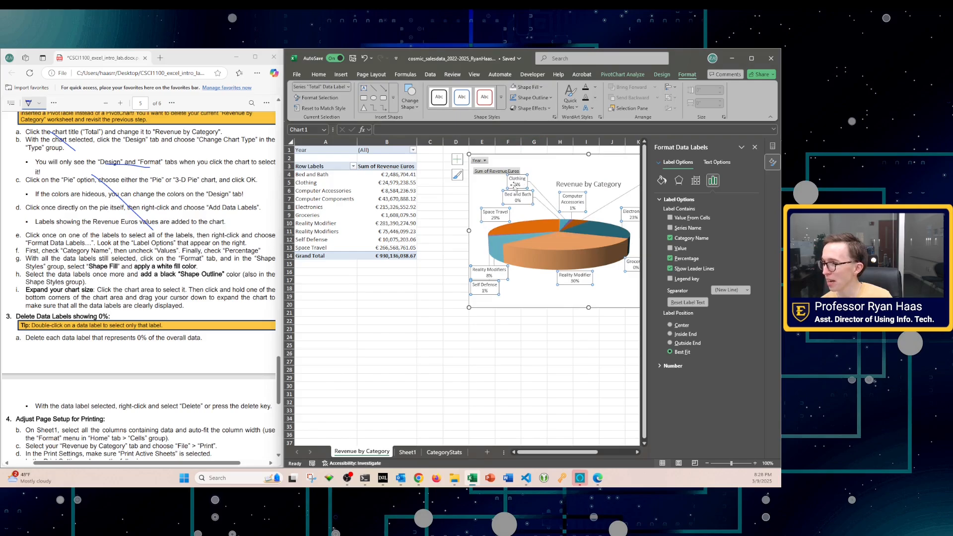
click(549, 98)
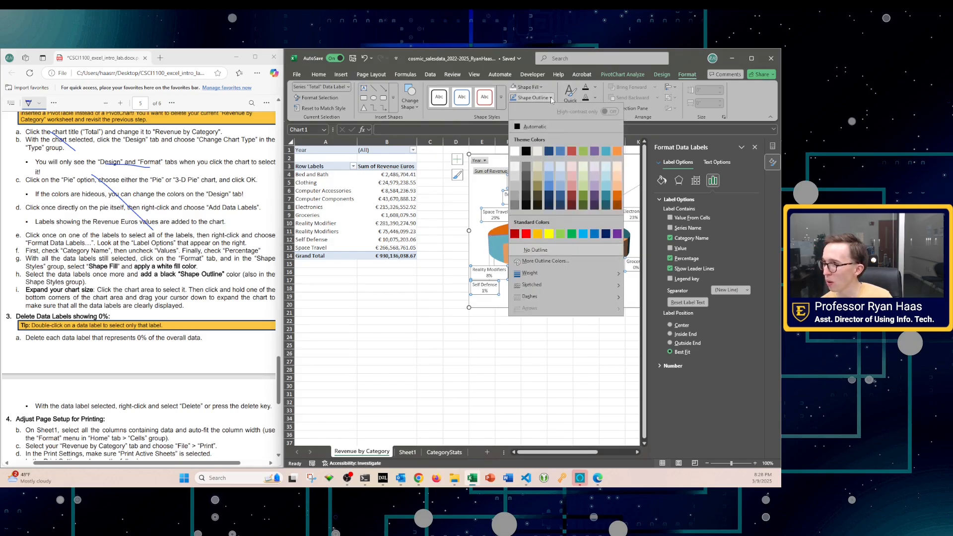
click(519, 127)
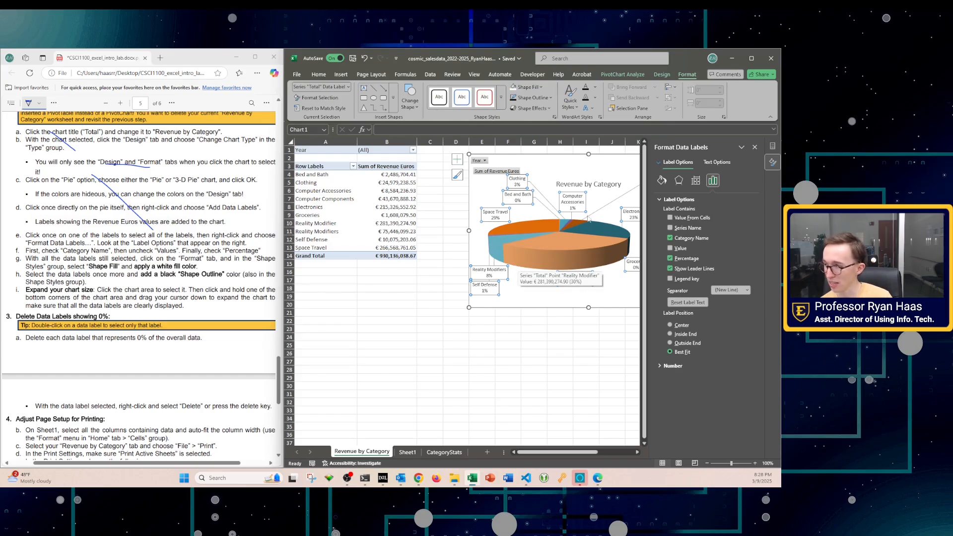
Step: Close the Format Data Labels and PivotChart Fields panes and enlarge the chart to about 6.15" high by 7.39" wide
click(754, 147)
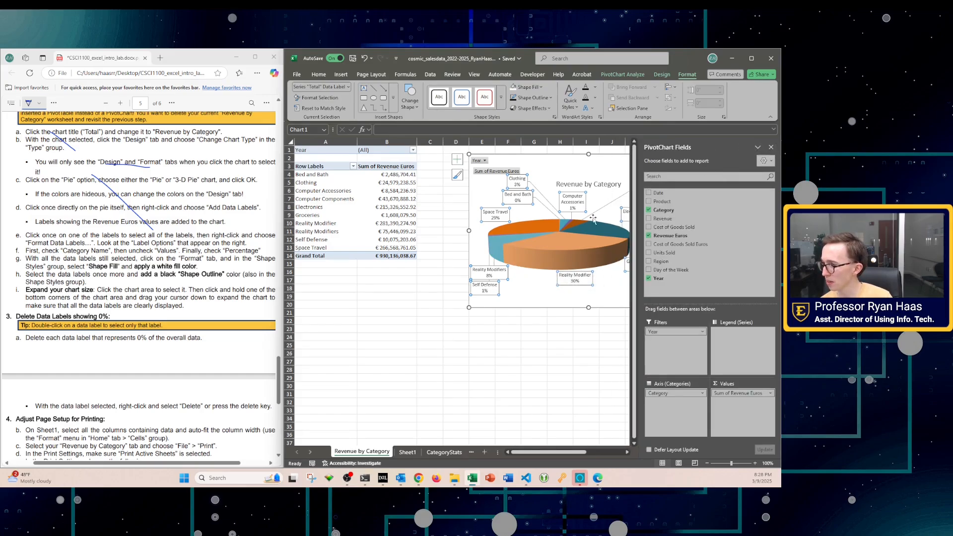
click(771, 148)
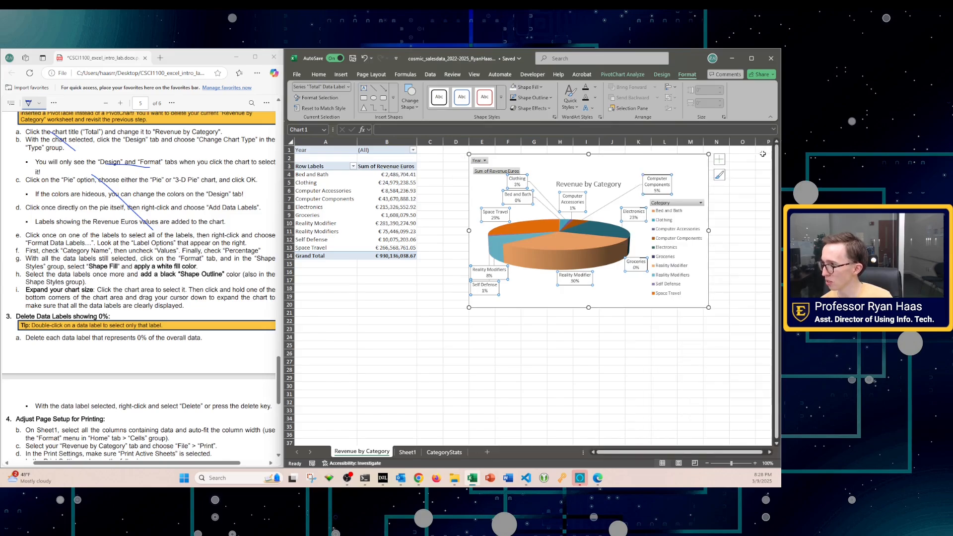
drag(655, 451, 674, 450)
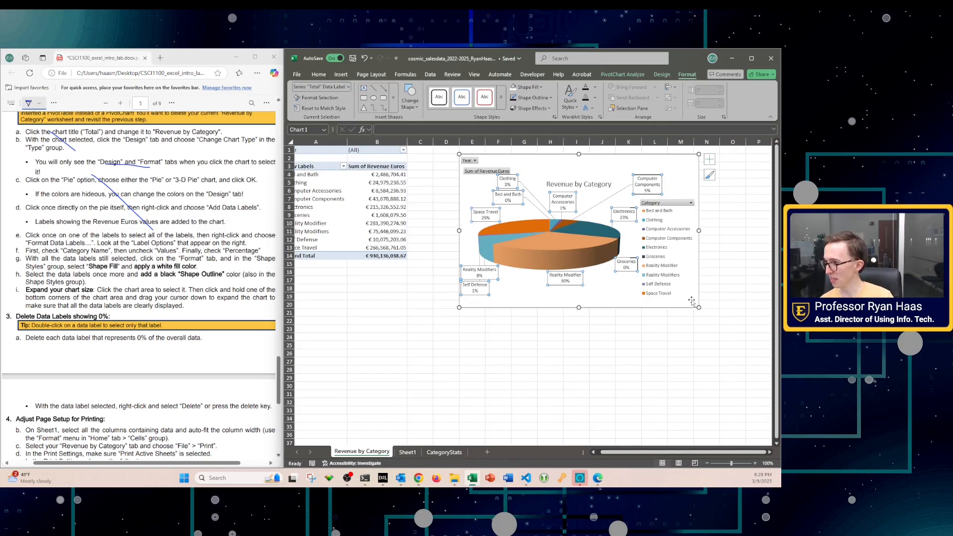
click(699, 308)
drag(698, 308, 747, 393)
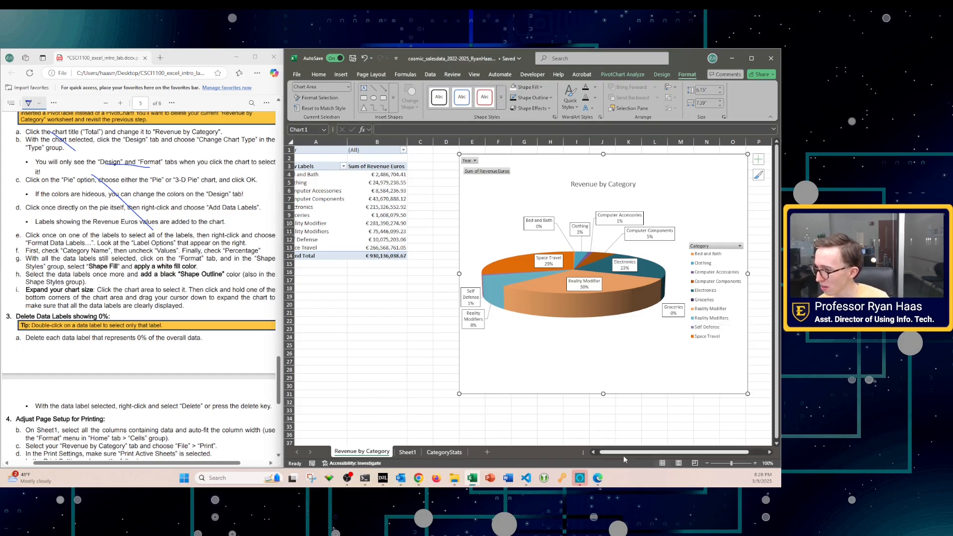
drag(623, 453, 616, 454)
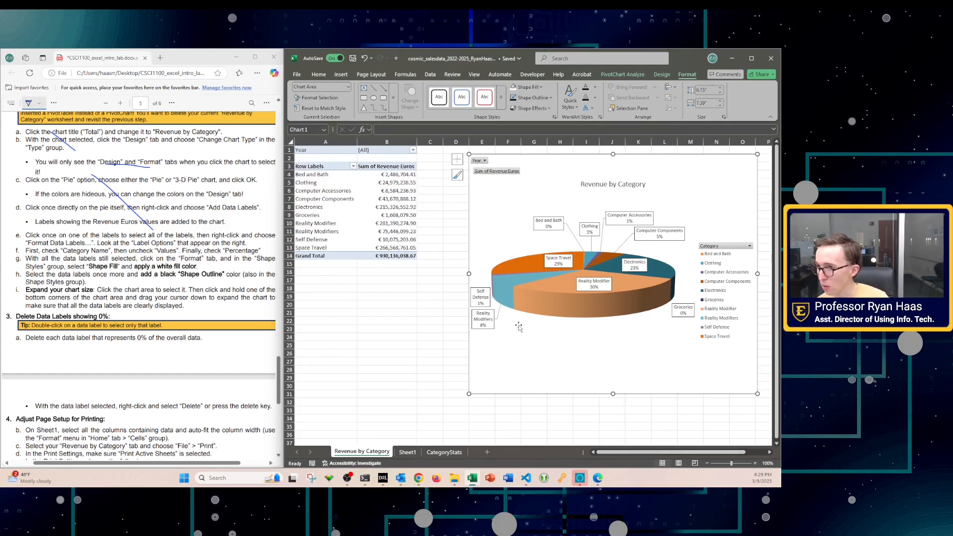
Step: Compare the Bed and Bath revenue in the PivotTable with its percentage label in the pie chart
click(322, 177)
click(400, 173)
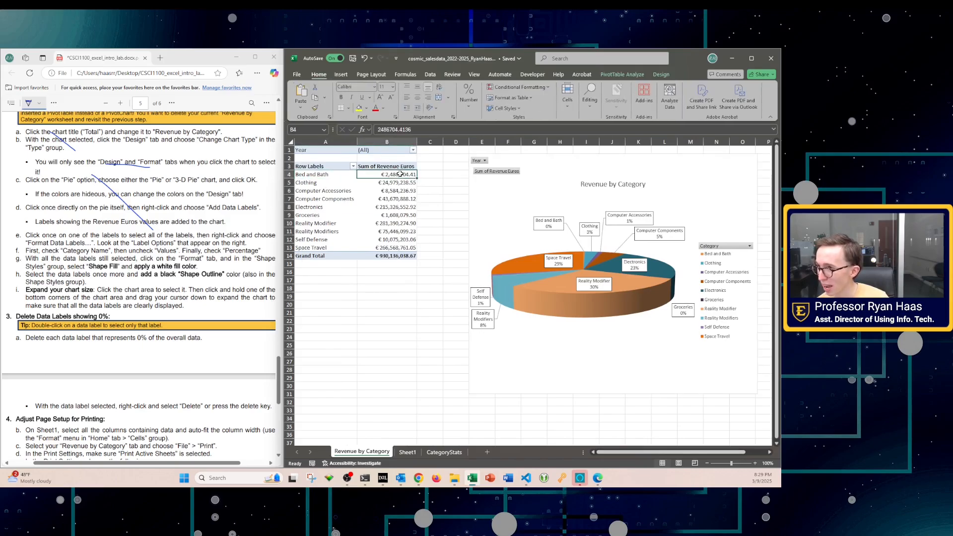
mouse_move(690, 452)
mouse_down()
mouse_move(698, 452)
mouse_move(680, 454)
mouse_move(704, 460)
mouse_up()
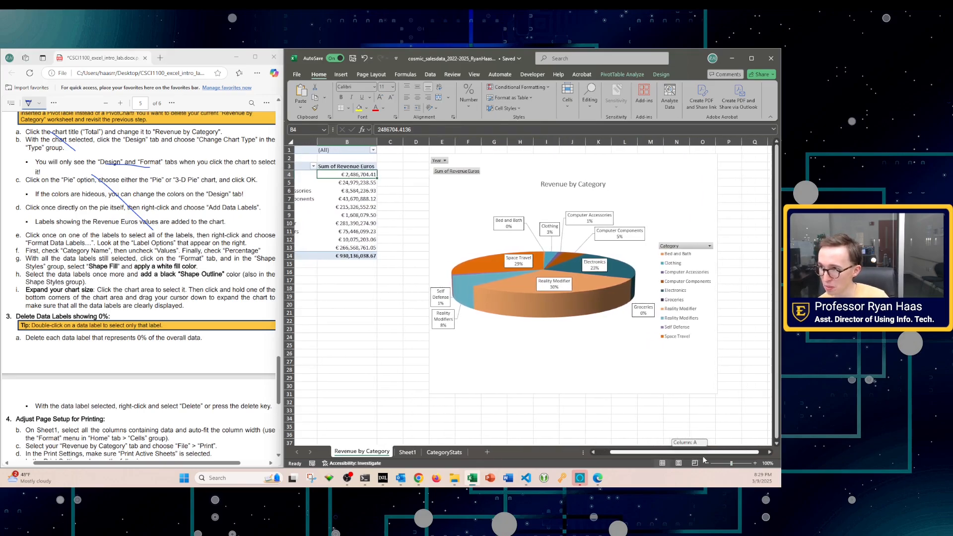
click(510, 227)
click(584, 335)
click(651, 348)
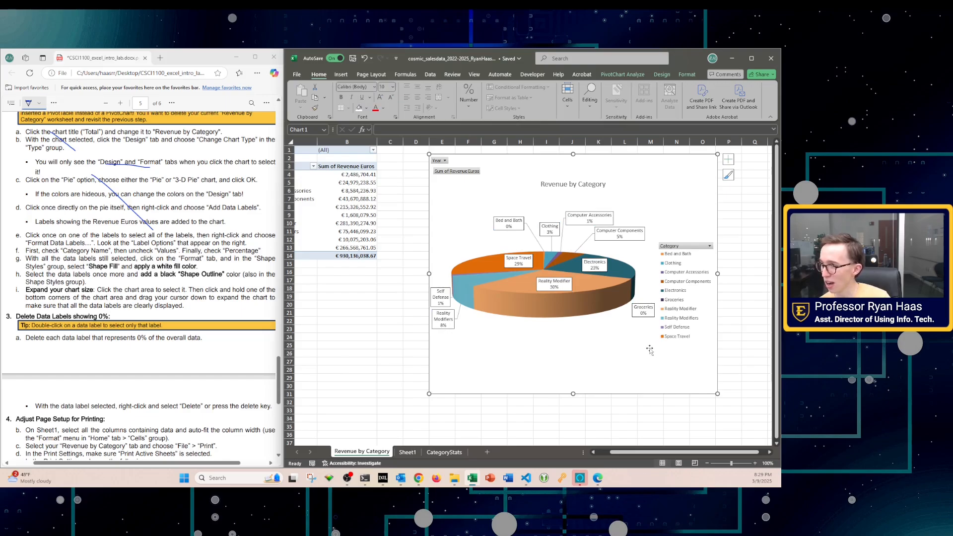
right_click(511, 224)
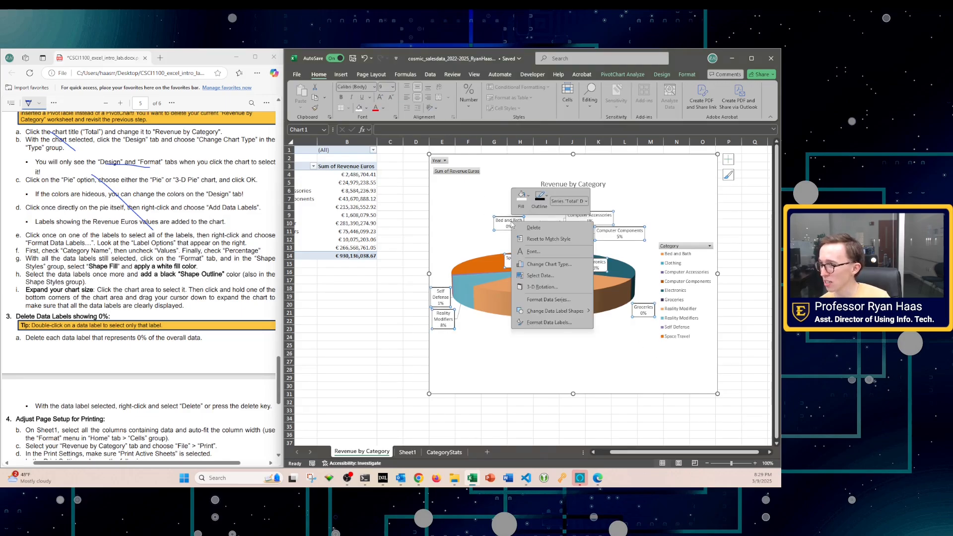
key(Escape)
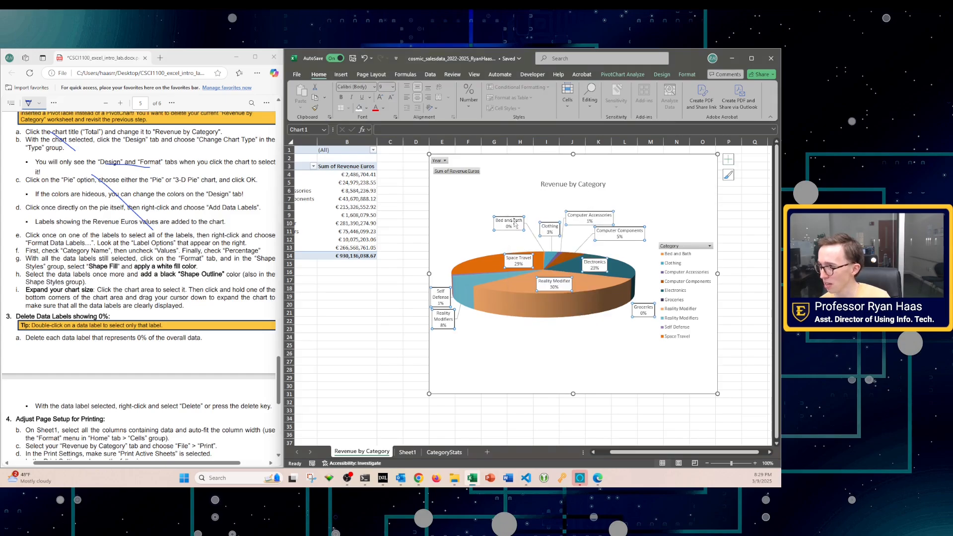
click(472, 246)
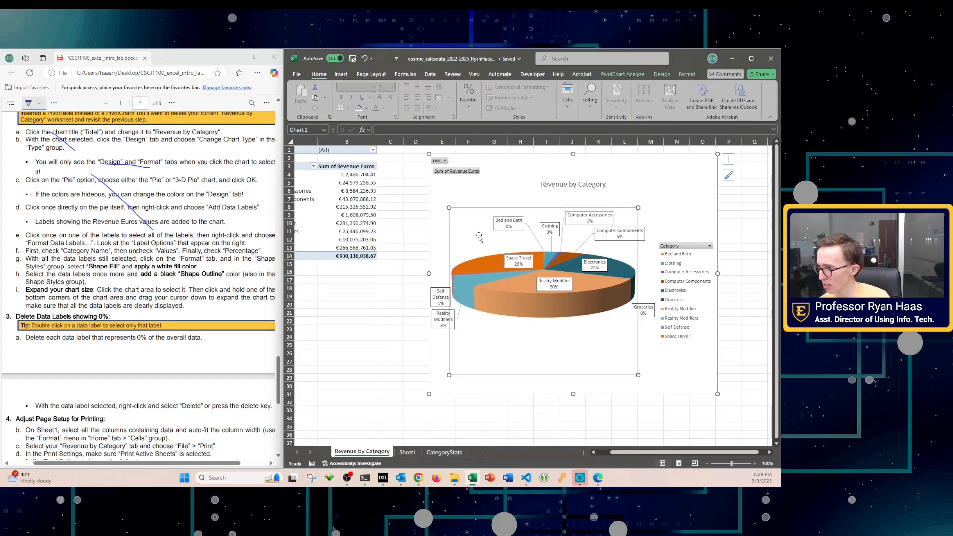
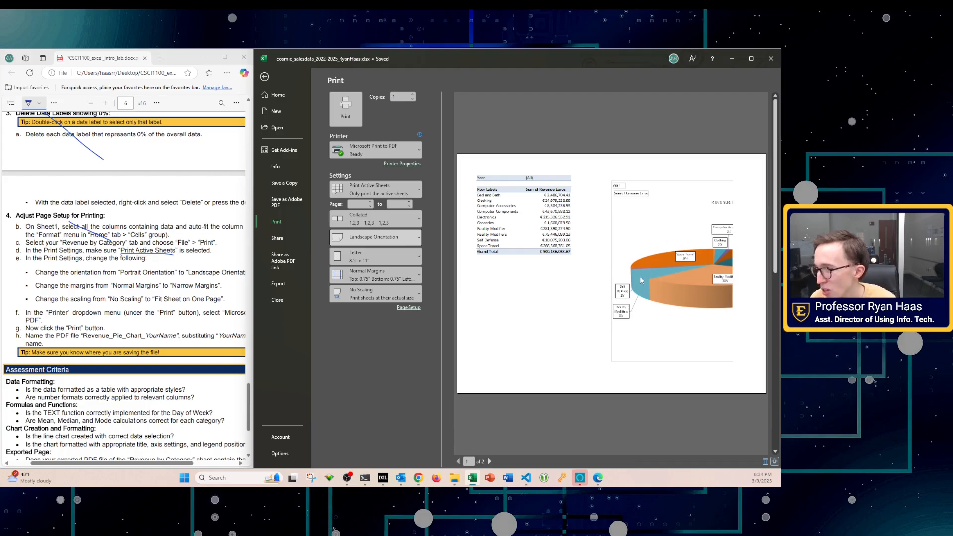
Step: Set the print margins to Narrow and the scaling to Fit Sheet on One Page
click(363, 258)
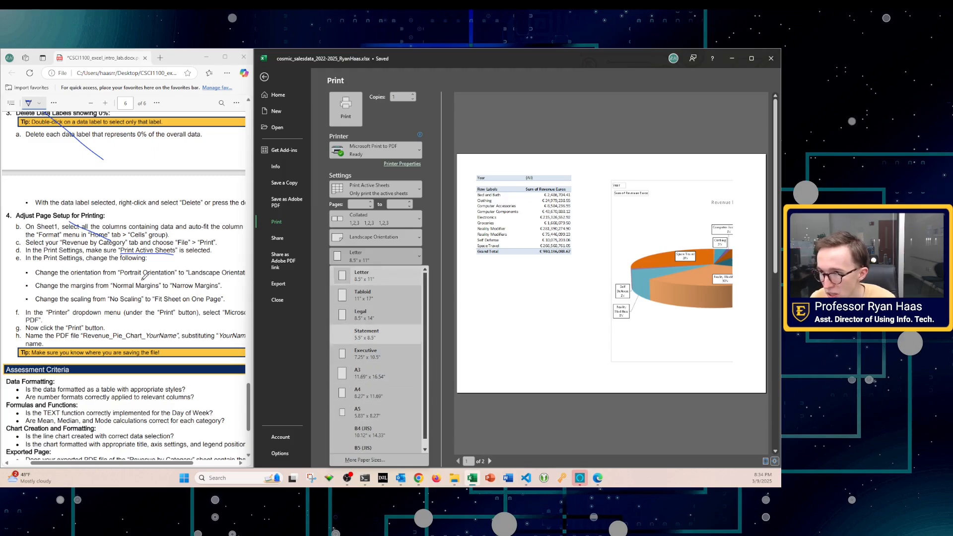
click(349, 254)
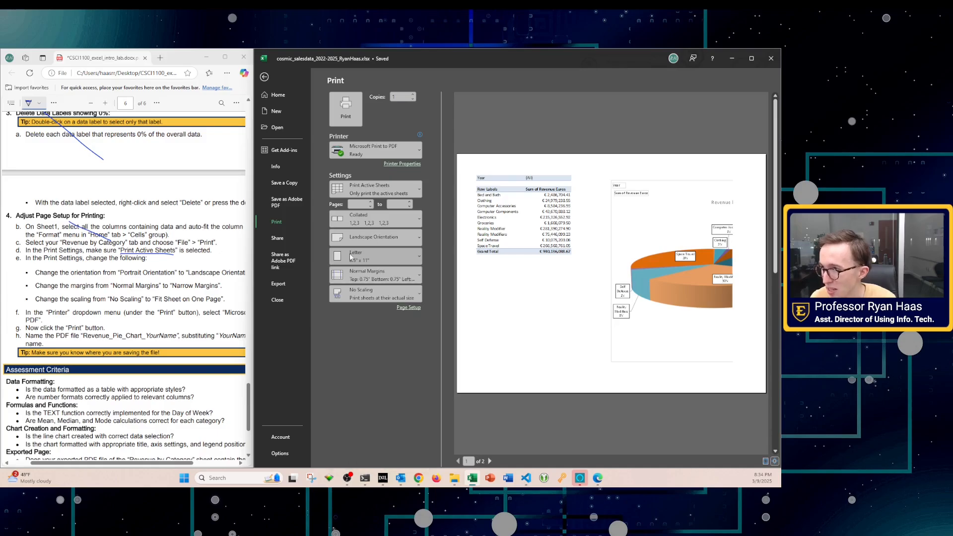
click(363, 278)
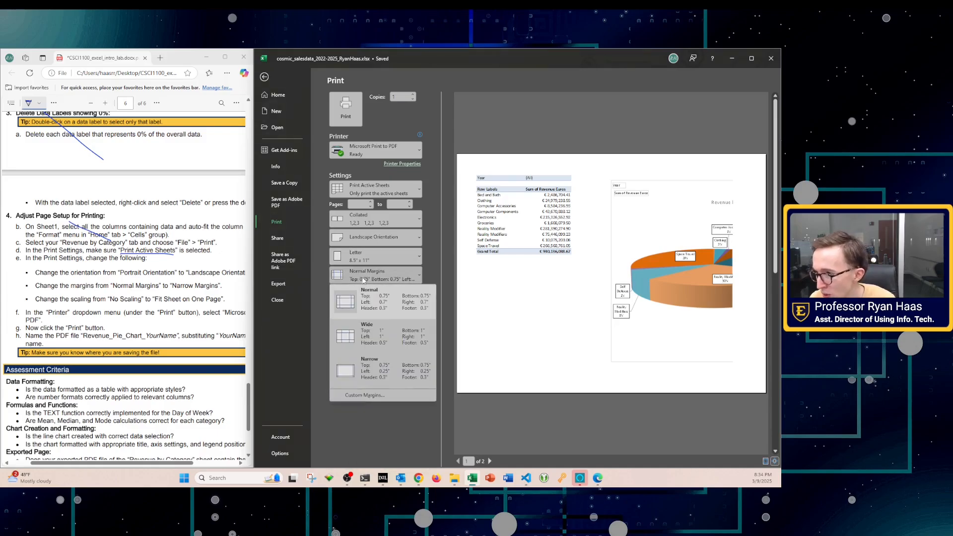
click(365, 375)
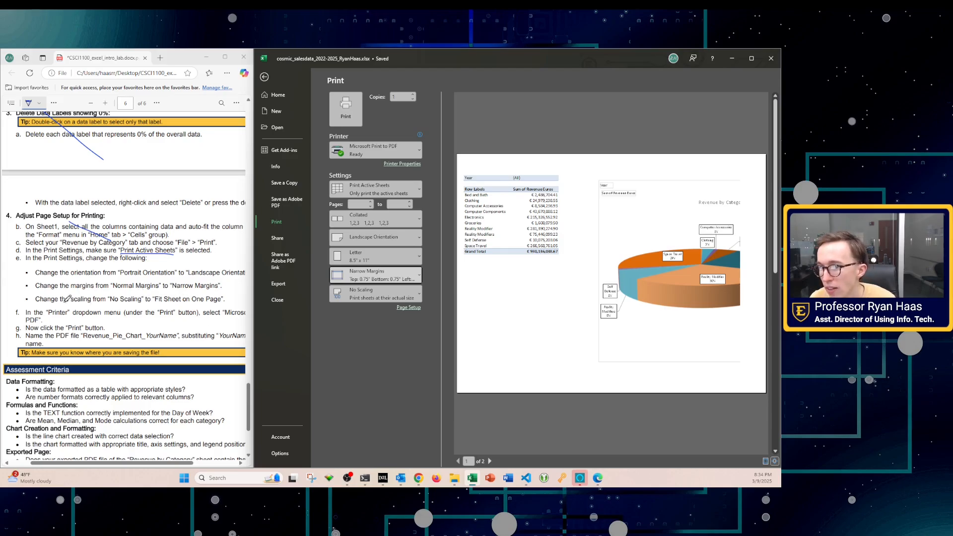
click(376, 296)
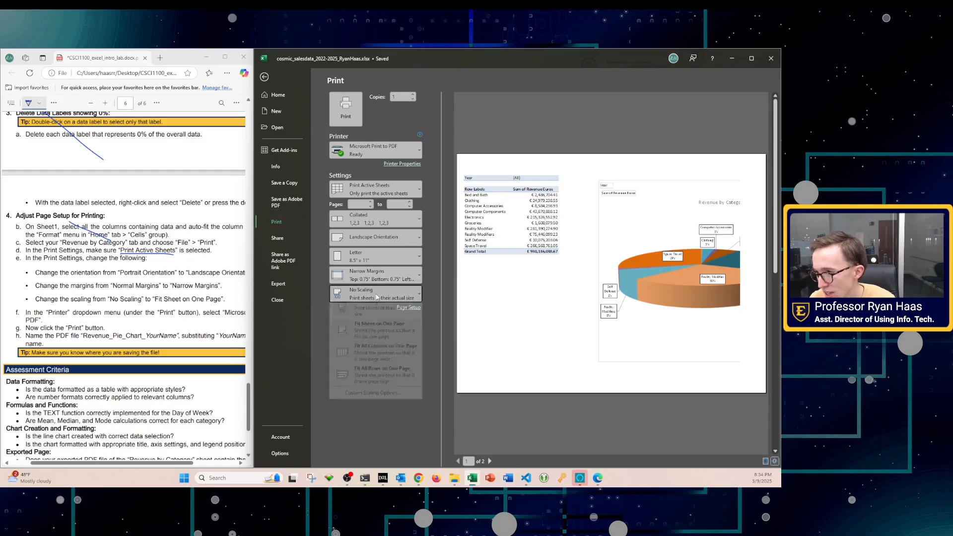
click(372, 339)
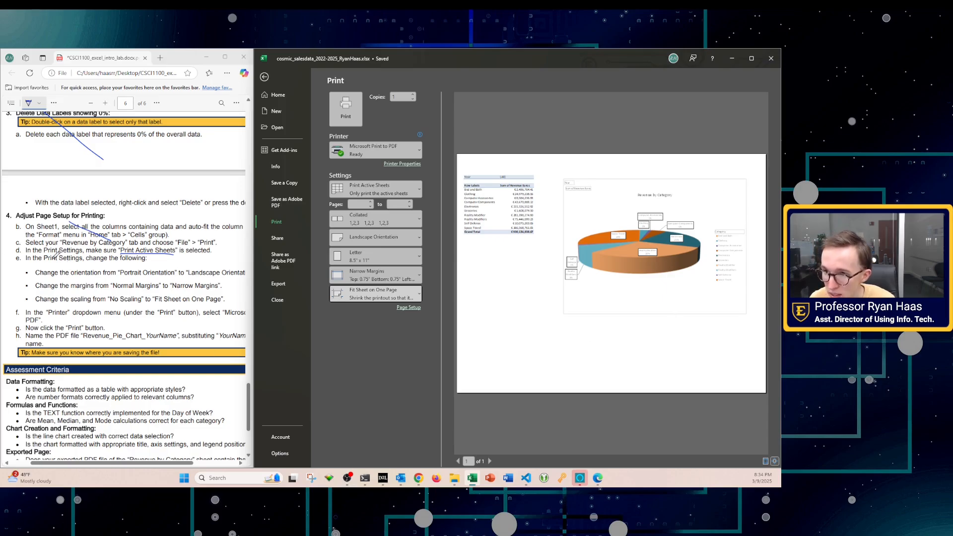
Step: Switch to the lab PDF and draw a pen stroke through print instructions d and e with their bullet points
drag(50, 244, 98, 299)
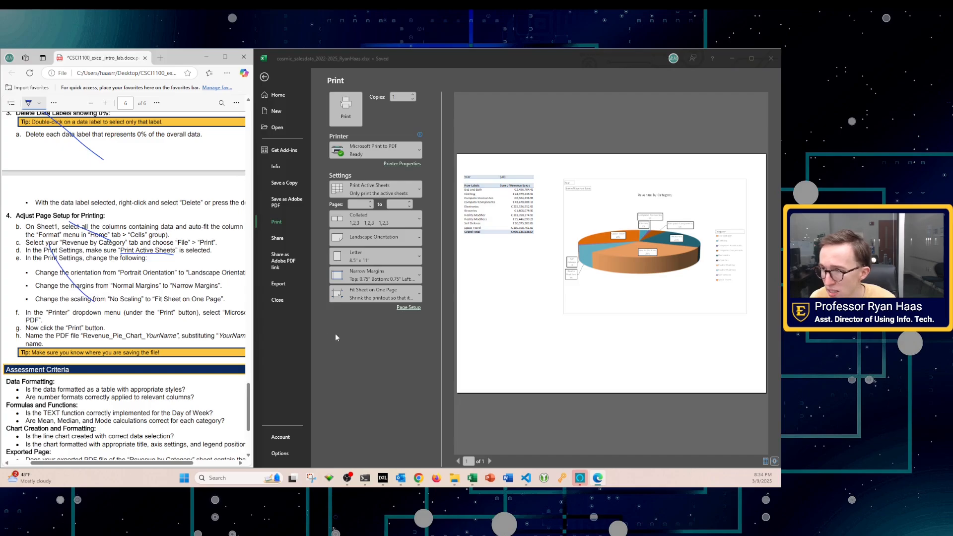
Step: Choose Microsoft Print to PDF as the printer and print the Revenue by Category sheet
click(378, 157)
click(377, 167)
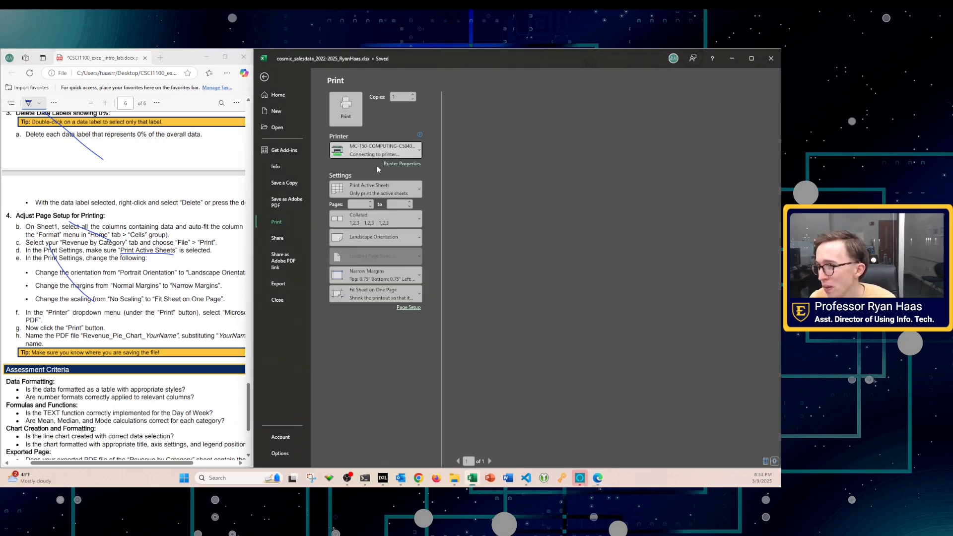
click(376, 147)
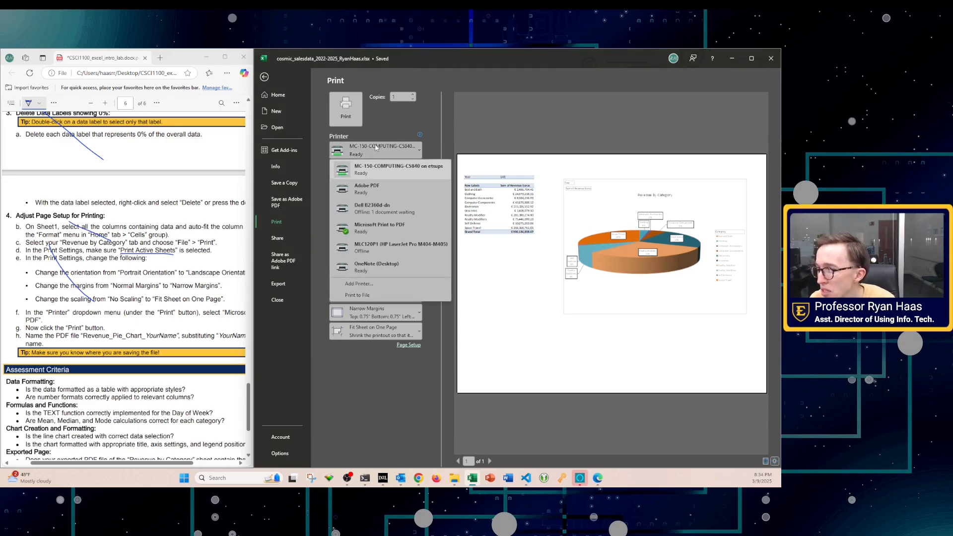
click(379, 227)
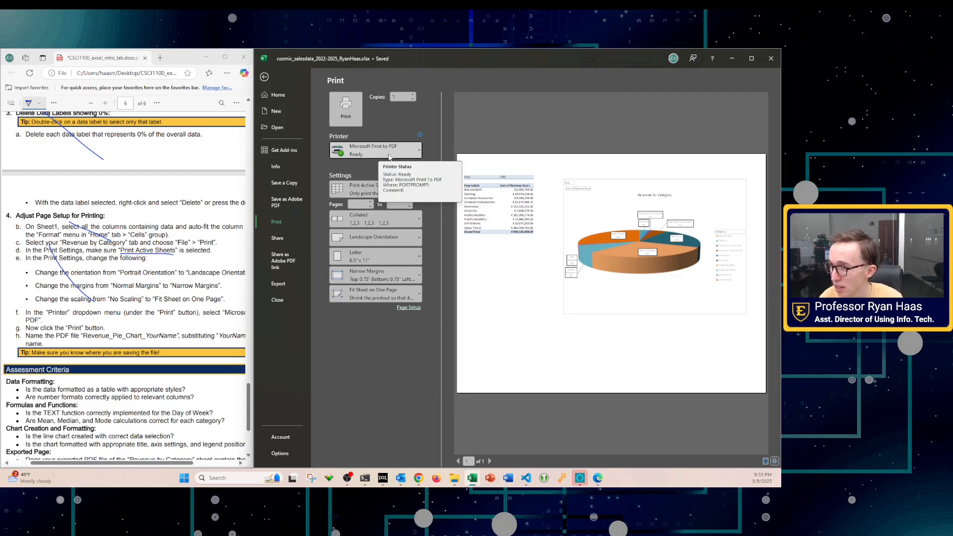
click(346, 121)
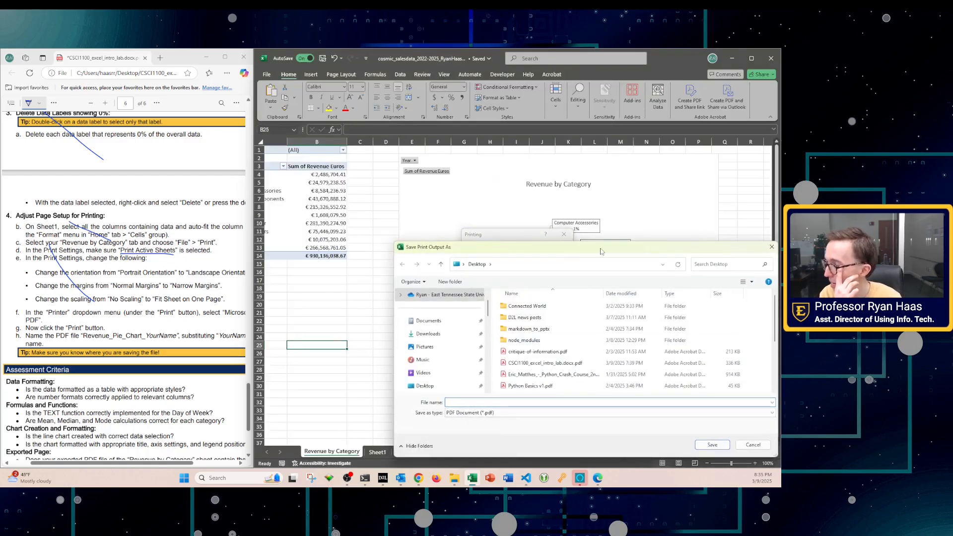
Step: Set the save location for the printed PDF to the Excel lab folder inside CSCI 1150 labs on the university OneDrive
drag(600, 251, 506, 146)
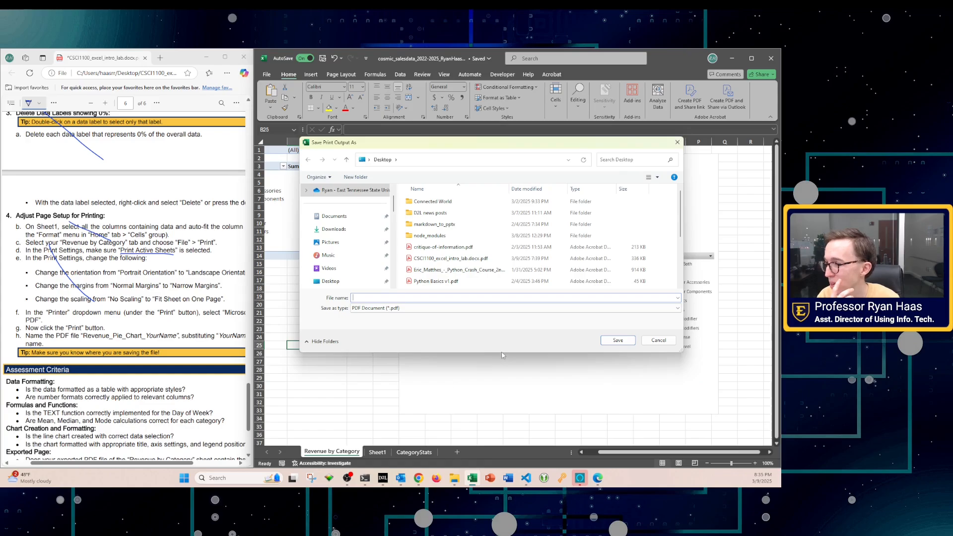
drag(502, 354, 528, 454)
scroll(325, 230, up, 1)
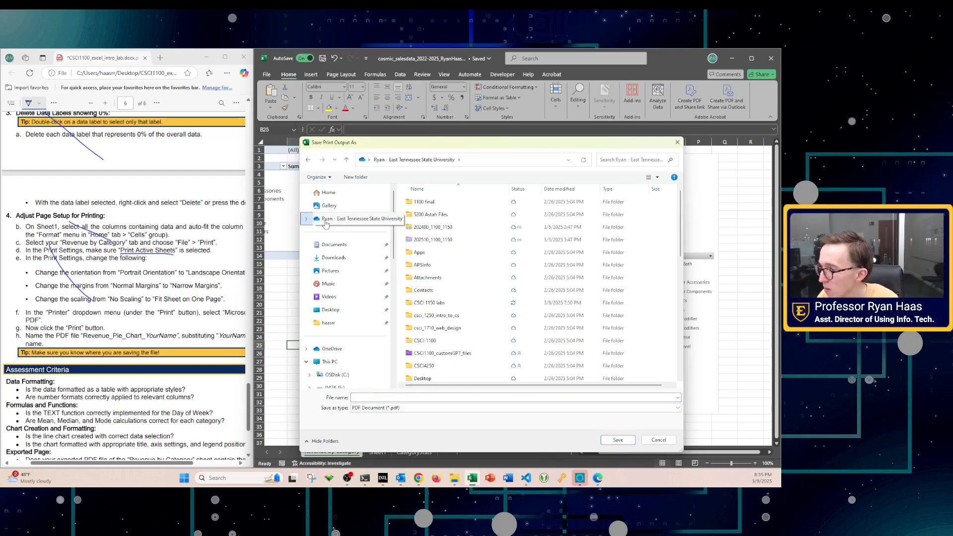
click(326, 223)
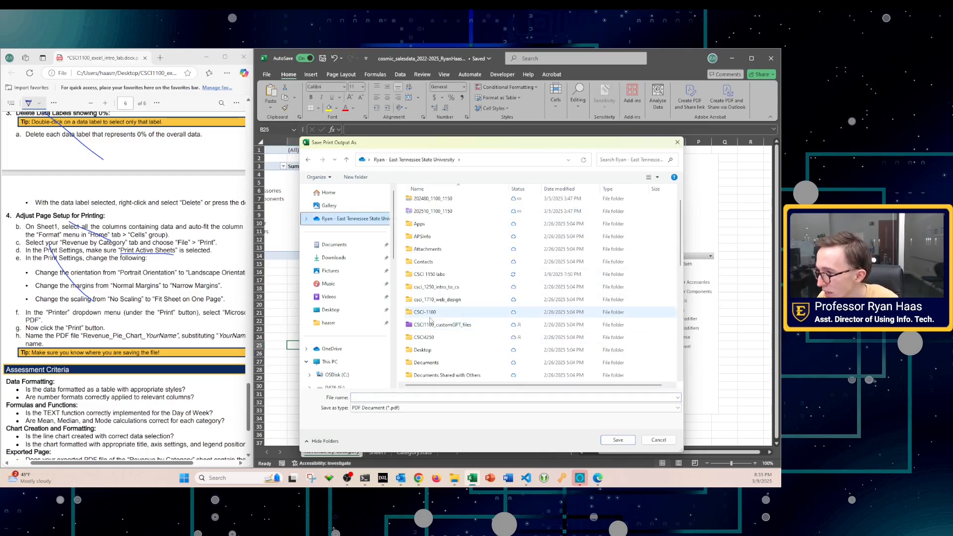
double_click(430, 303)
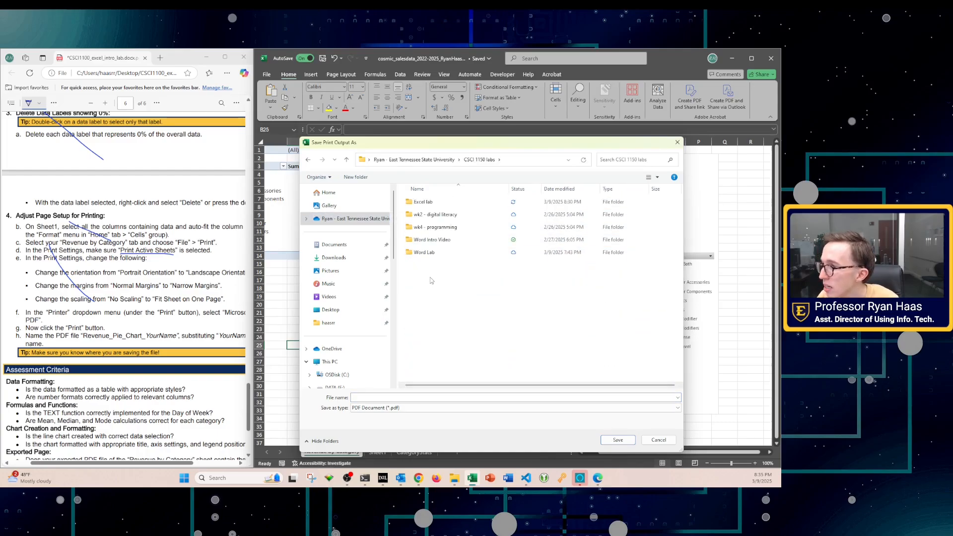
double_click(436, 203)
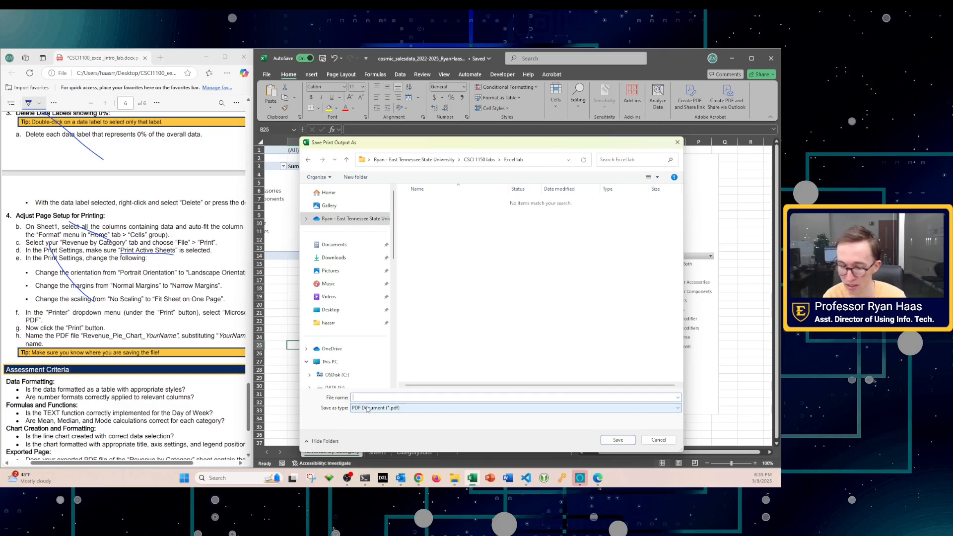
Step: Name the PDF Revenue_Pie_Chart_ followed by the student's own name and save it
text(evenue_Pie_Chart)
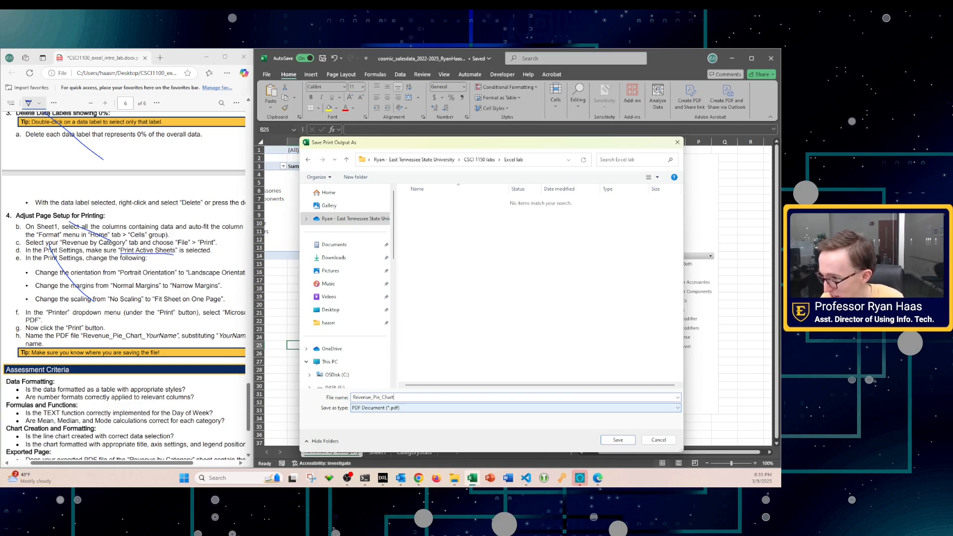
text(anHaas)
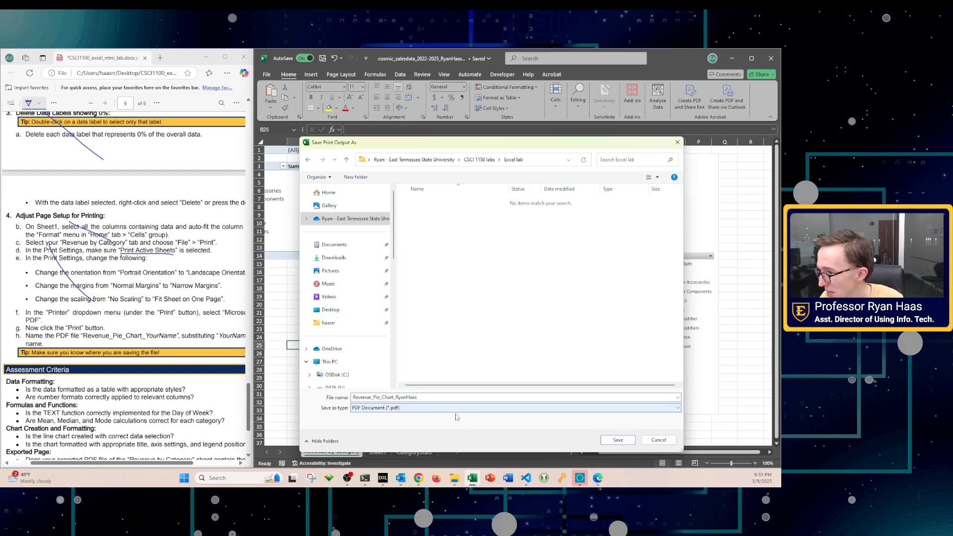
click(620, 436)
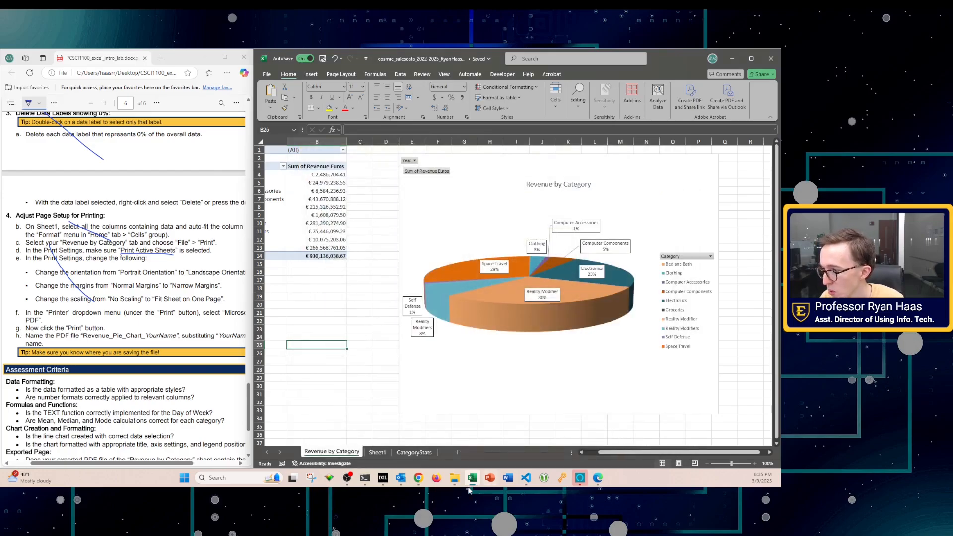
Step: Switch to File Explorer, browse the university OneDrive to CSCI 1150 labs > Excel lab, and open the saved Revenue_Pie_Chart PDF
mouse_move(458, 482)
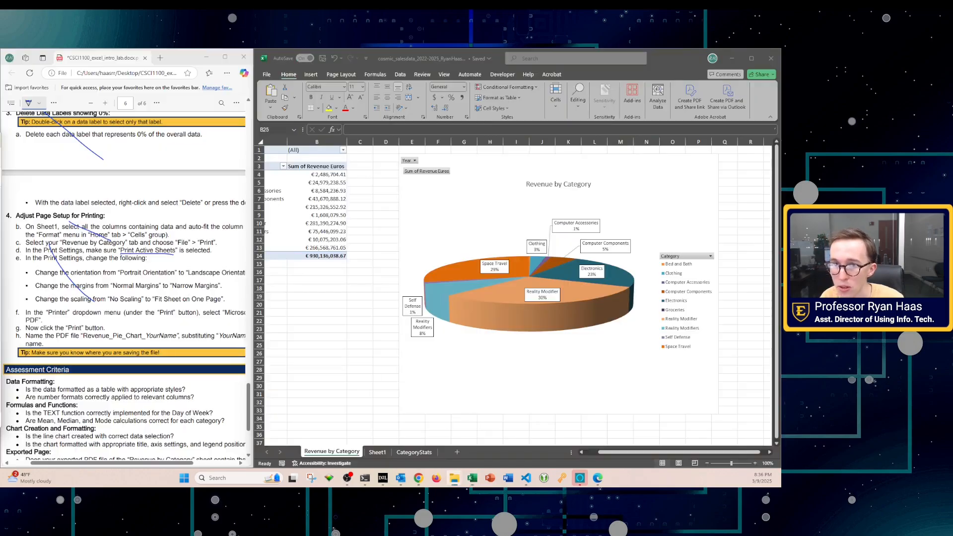
drag(1, 149, 345, 172)
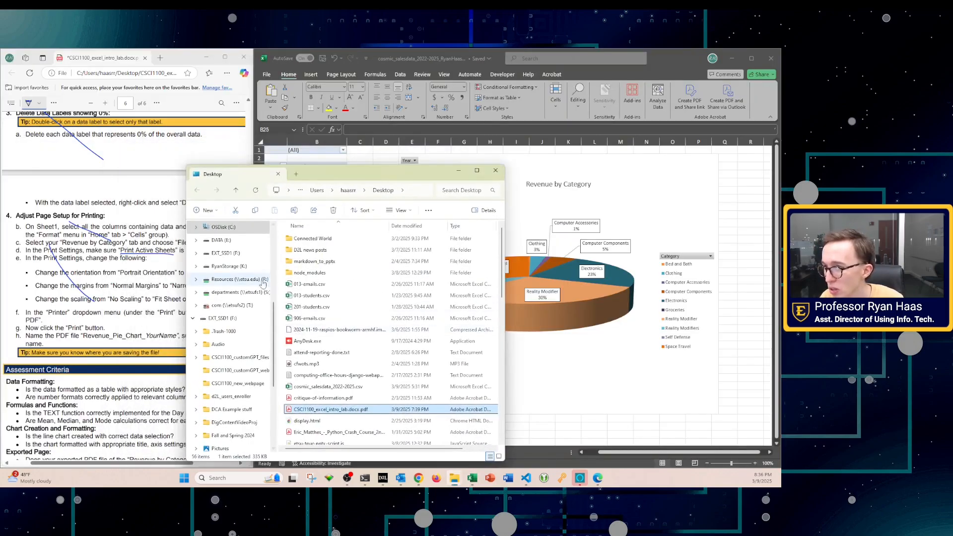
click(233, 227)
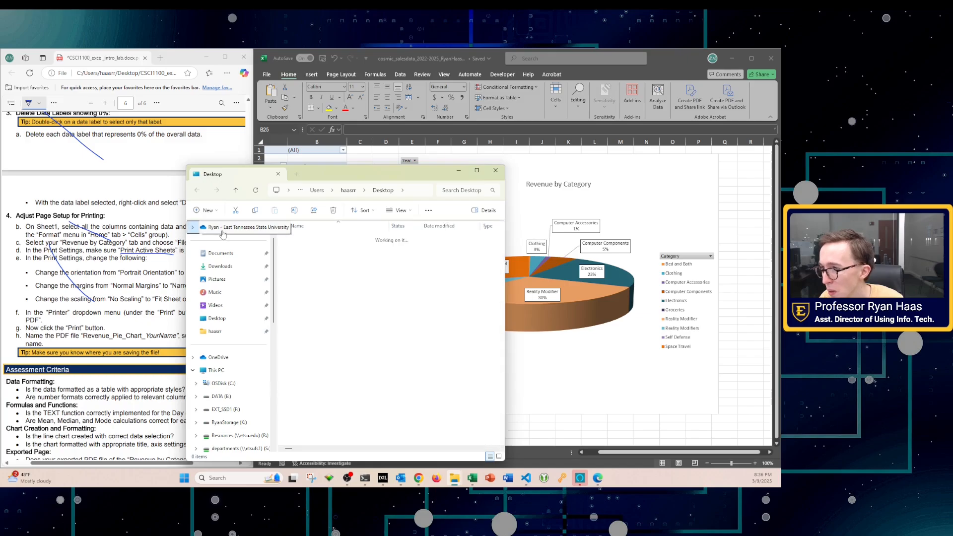
click(314, 344)
double_click(314, 343)
double_click(305, 277)
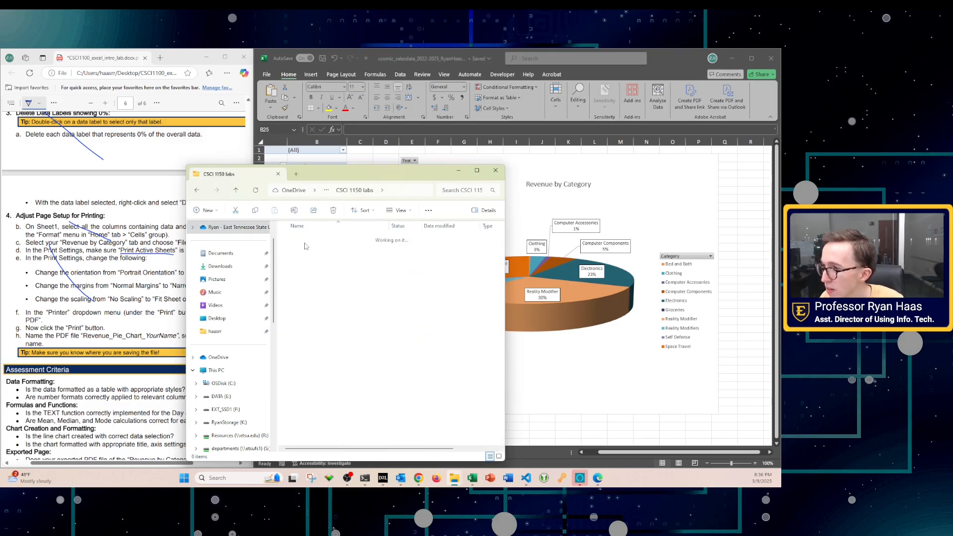
double_click(327, 251)
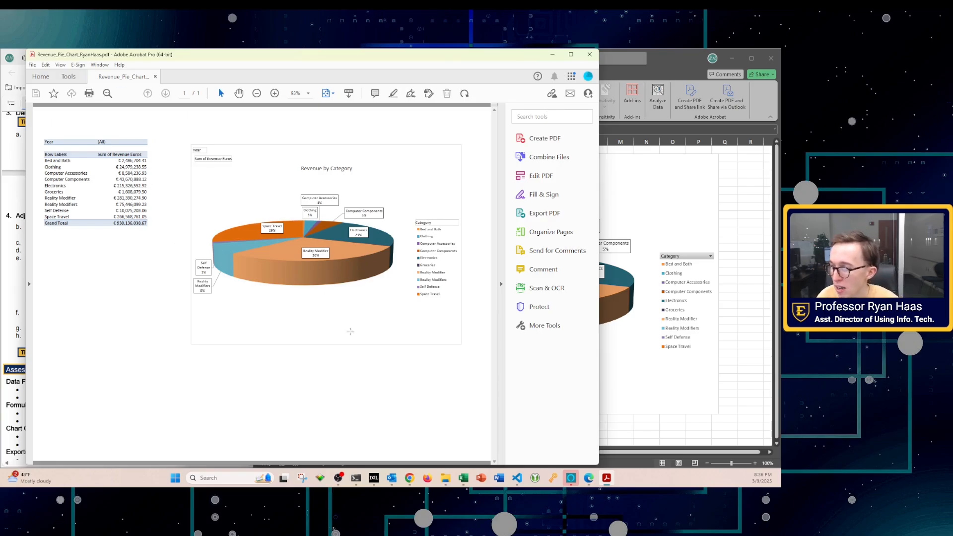
Step: Check the Sum of Revenue Euros column and the pie chart in the exported PDF, then minimize the document
mouse_move(409, 477)
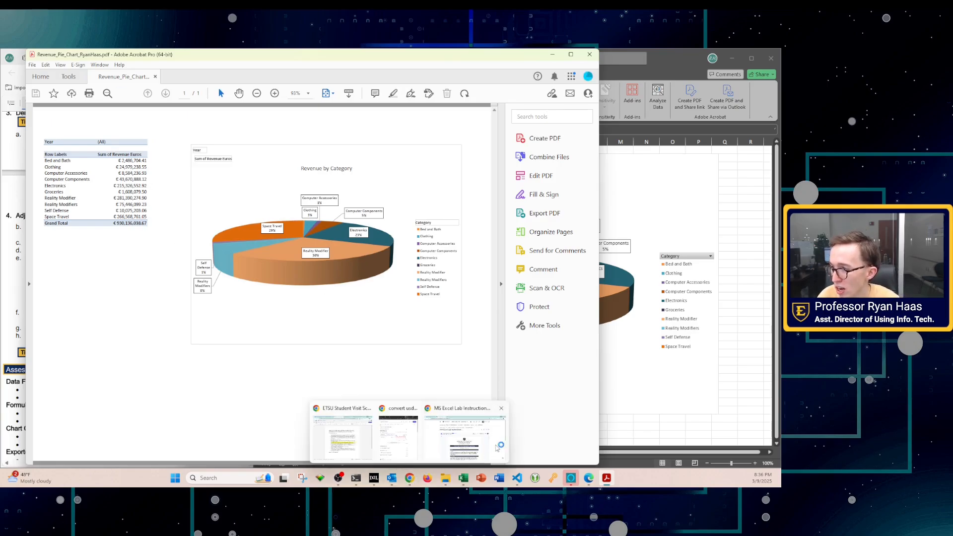
mouse_move(494, 446)
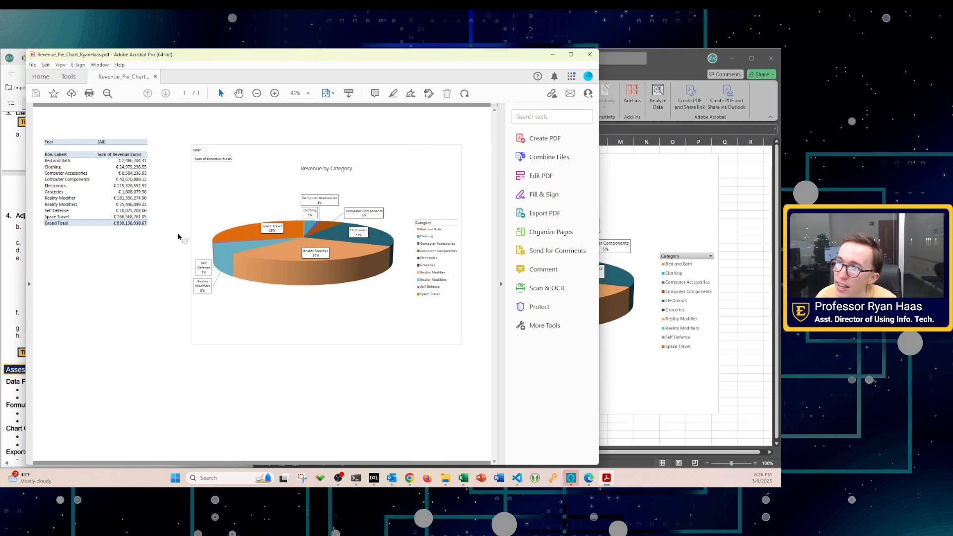
mouse_move(360, 235)
mouse_down()
mouse_move(368, 238)
mouse_move(350, 228)
mouse_up()
mouse_move(120, 164)
mouse_down()
mouse_move(103, 148)
mouse_move(103, 156)
mouse_up()
double_click(119, 155)
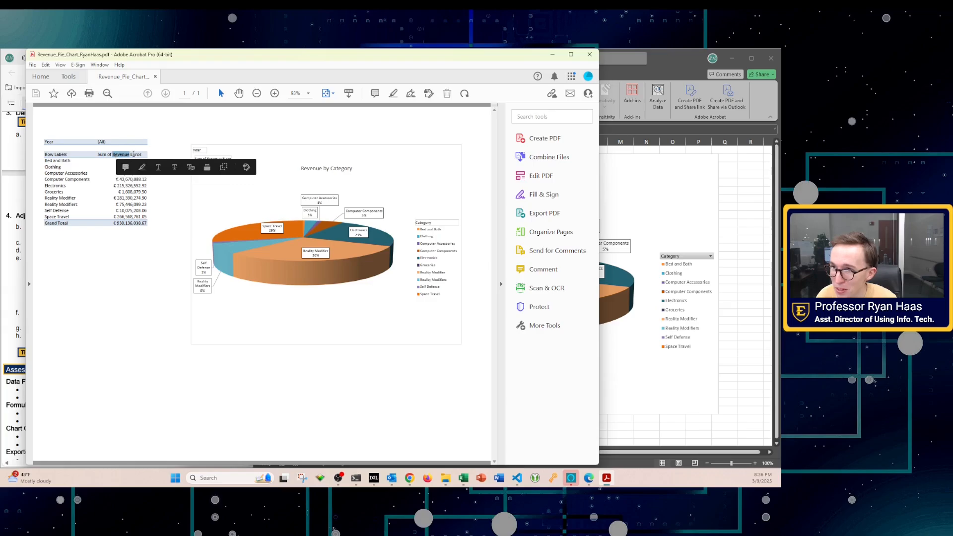
click(121, 204)
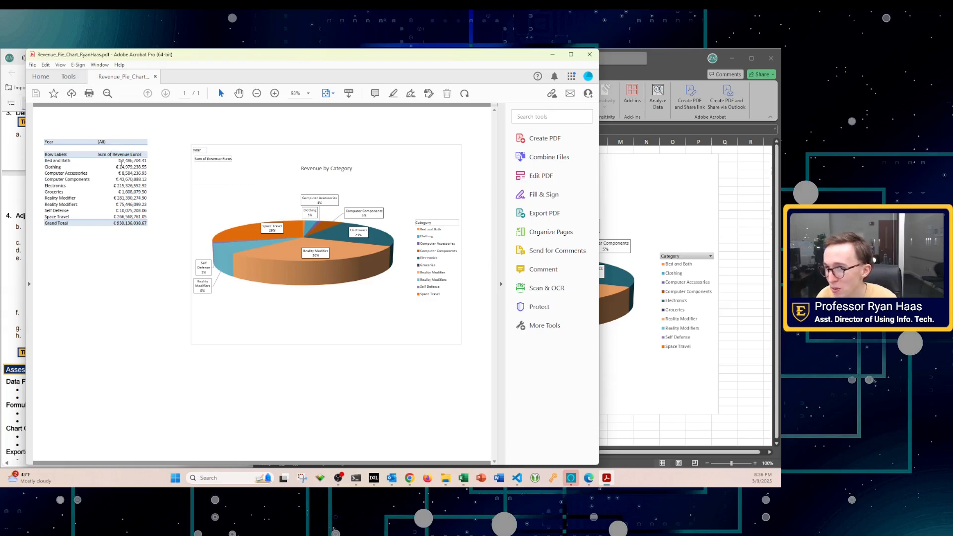
drag(121, 163, 139, 224)
drag(120, 167, 147, 168)
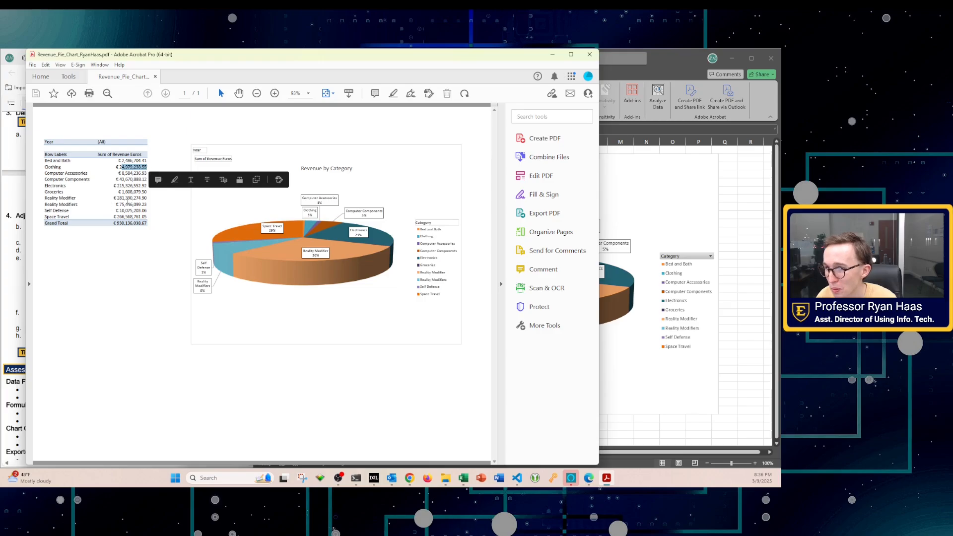
click(130, 217)
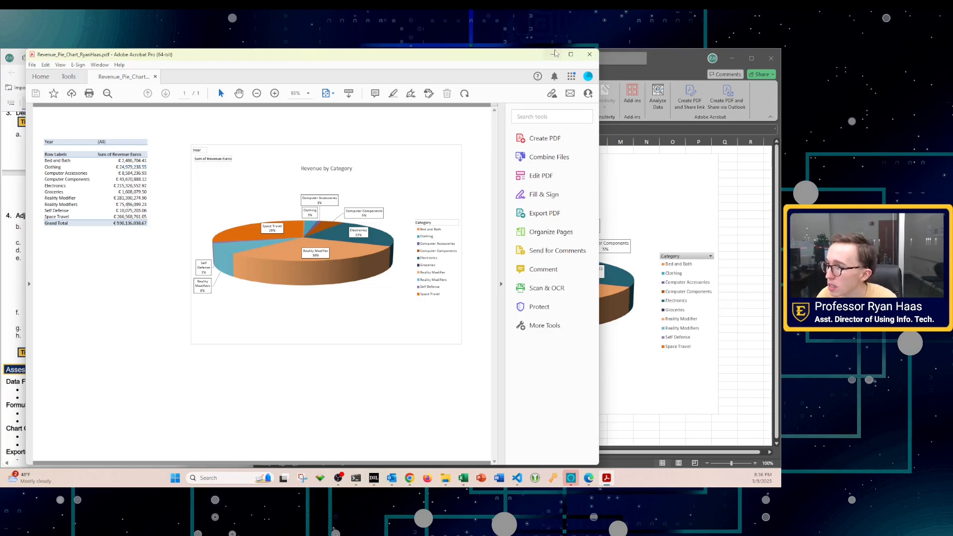
click(555, 53)
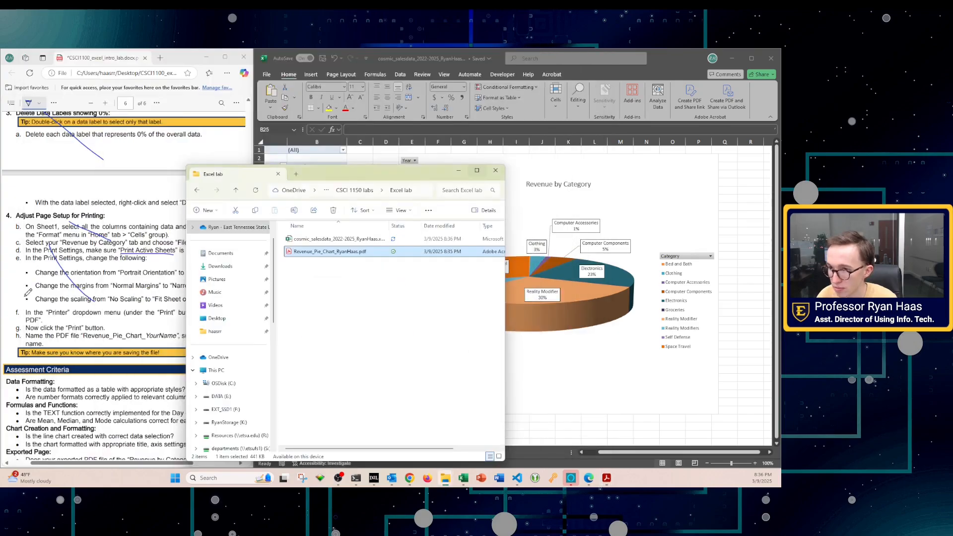
Step: Read the Assessment Criteria and Submission sections at the end of the lab instructions PDF
scroll(60, 338, down, 3)
scroll(62, 333, up, 2)
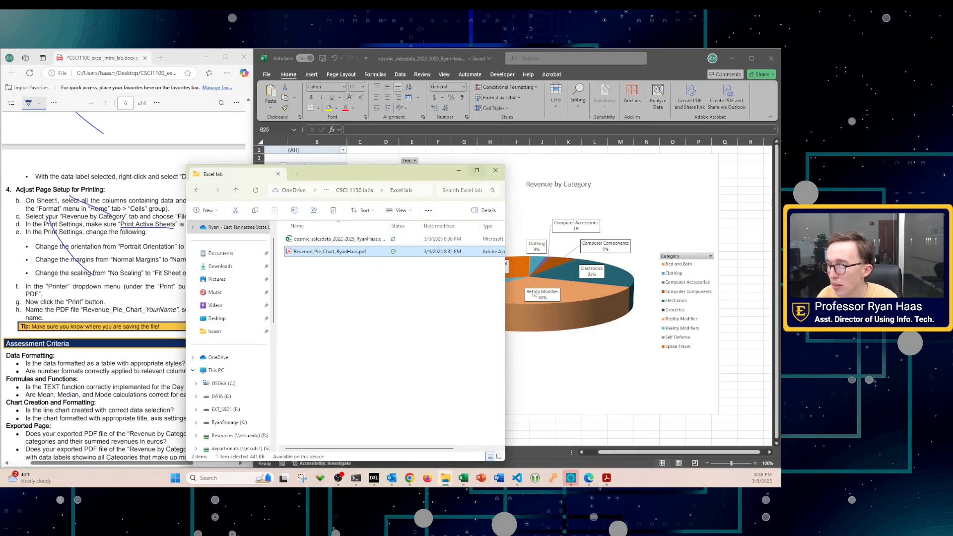
click(570, 322)
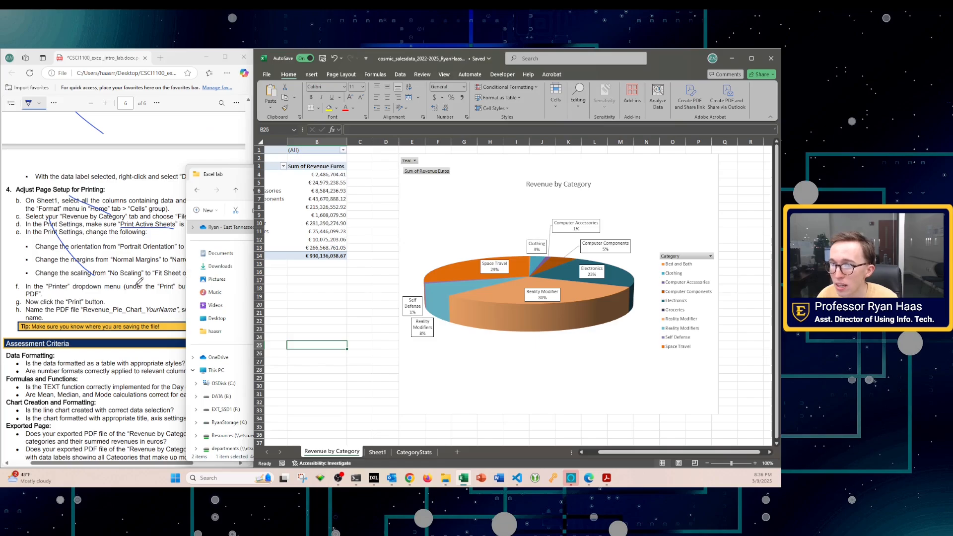
scroll(140, 280, down, 3)
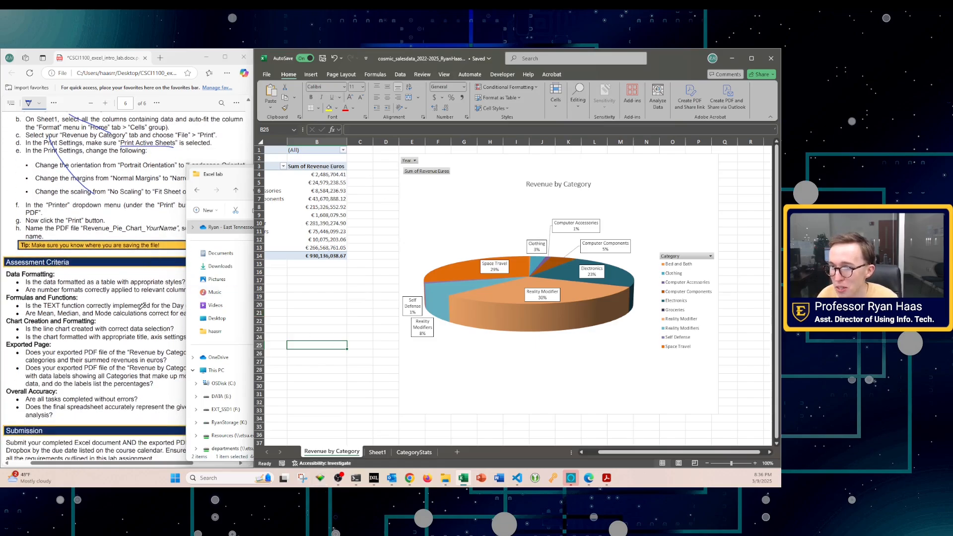
scroll(143, 301, down, 1)
click(70, 242)
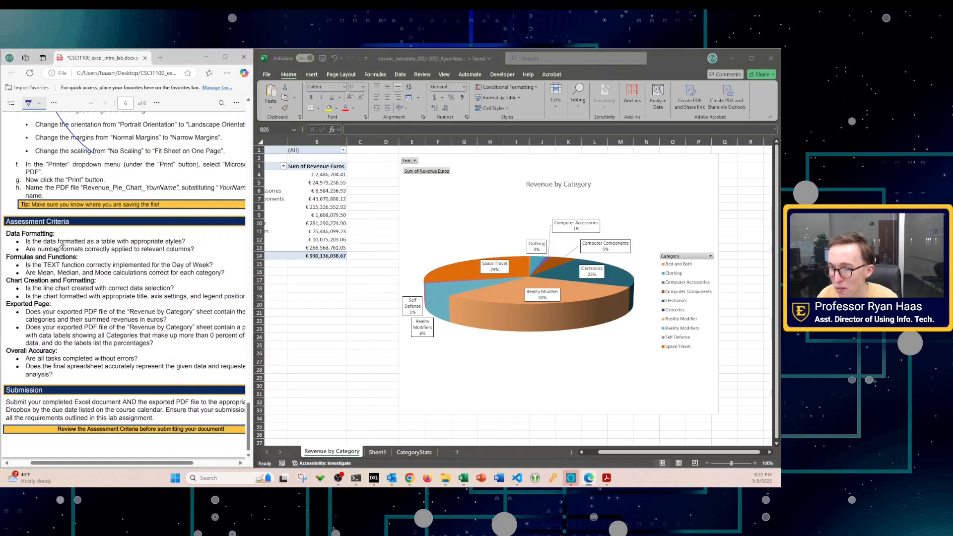
scroll(105, 307, up, 2)
scroll(54, 351, down, 2)
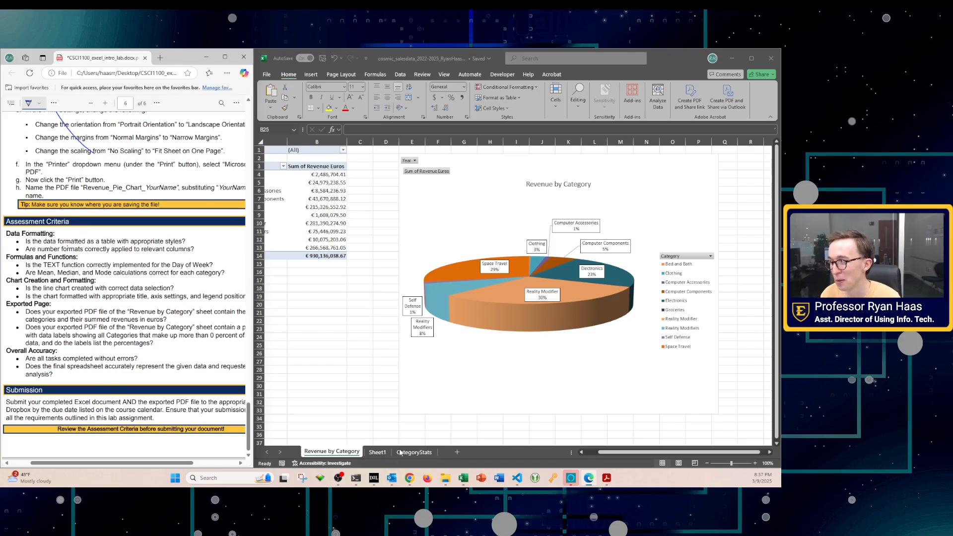
Step: Switch to the course site in Chrome and open the Information Technology Tools: MS Excel Lab assignment in the Week 8 module
click(408, 482)
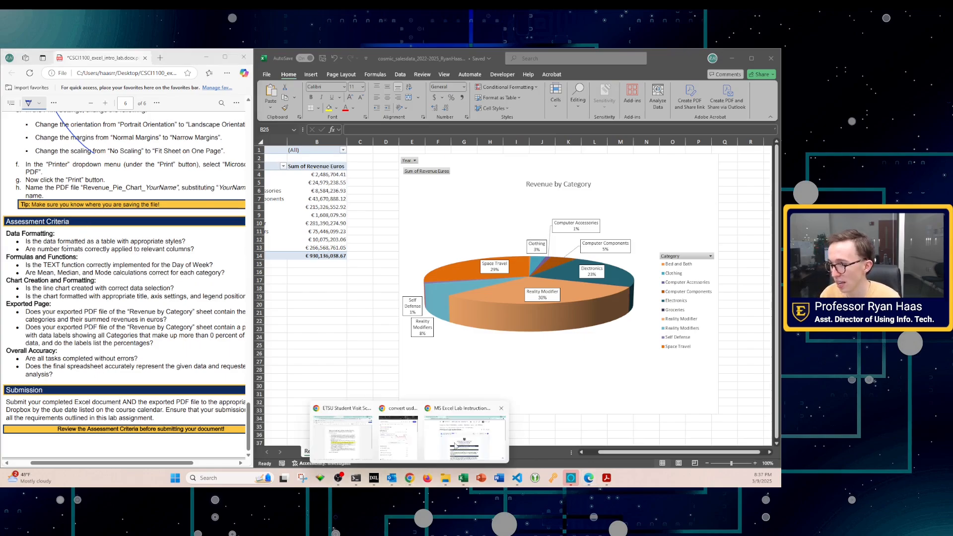
click(454, 448)
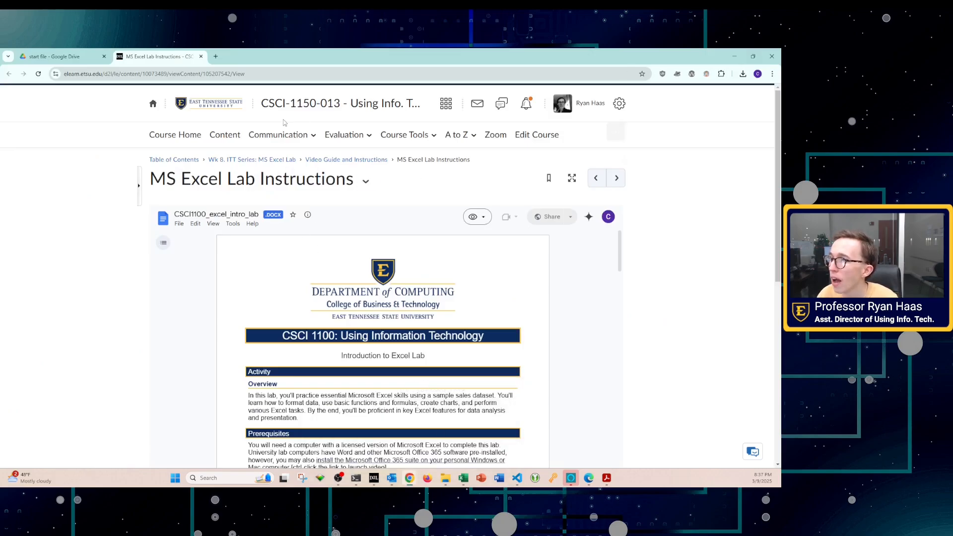
click(252, 163)
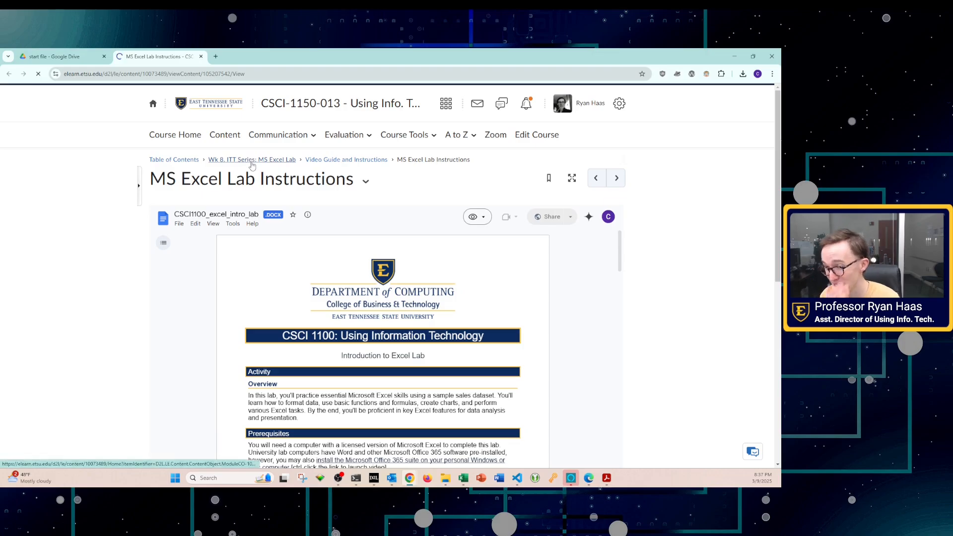
scroll(307, 338, down, 10)
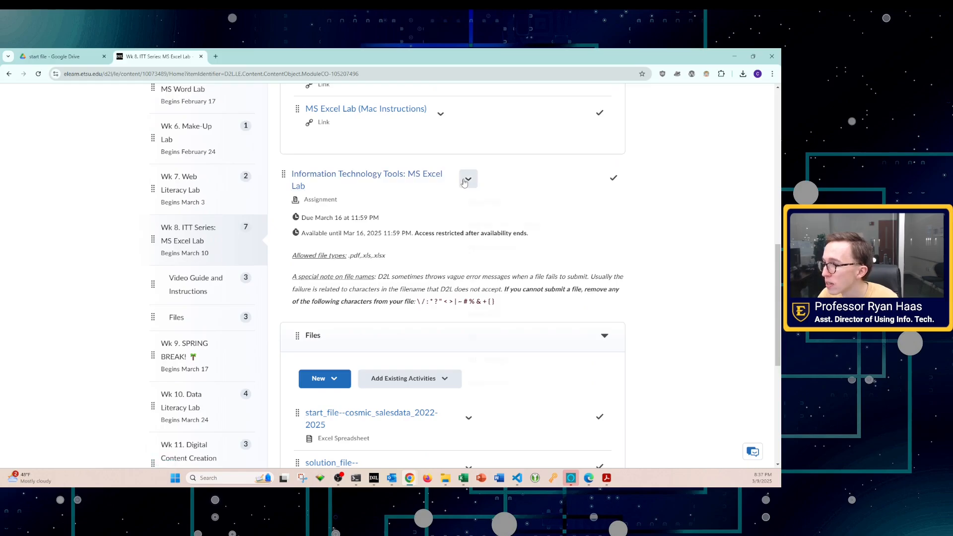
click(468, 179)
click(404, 173)
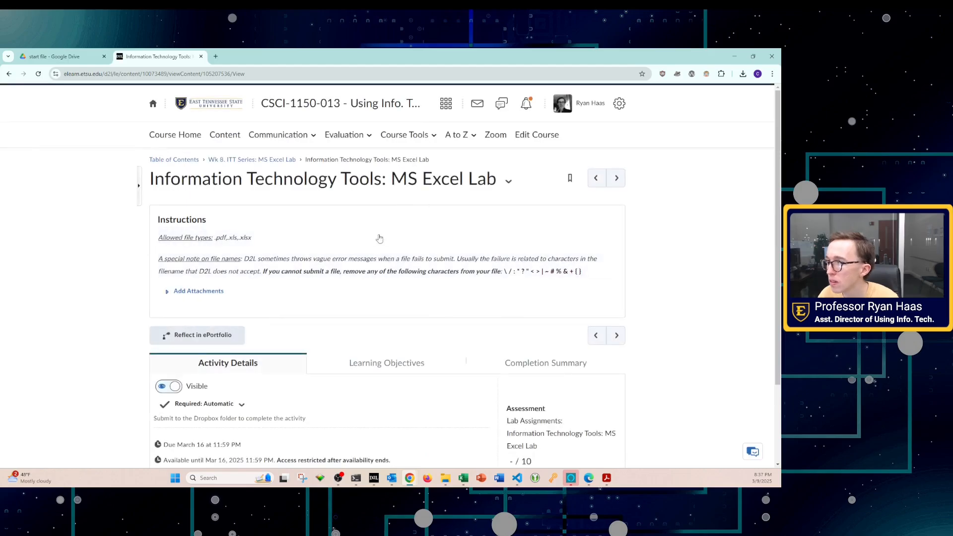
Step: Change the course site to the student view and open the course content at the Week 8 MS Excel Lab module
click(566, 109)
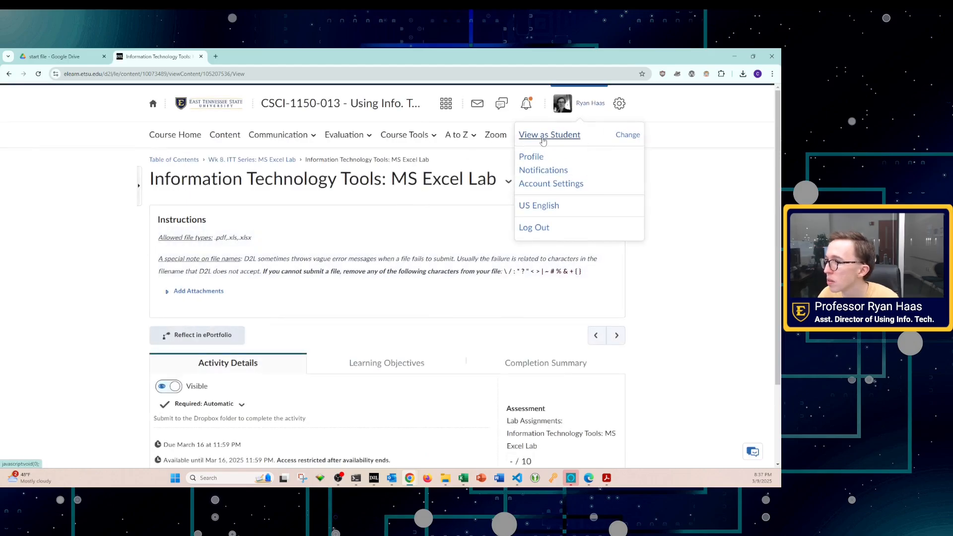
click(548, 134)
click(224, 135)
scroll(177, 401, down, 6)
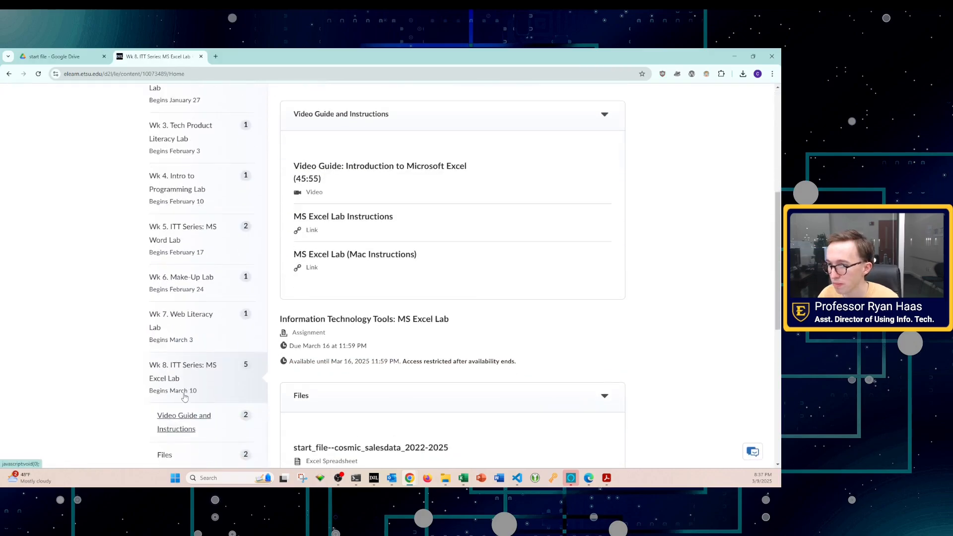
Step: Open the Web Literacy Lab assignment in the Week 7 module and look at its file submission area
click(180, 321)
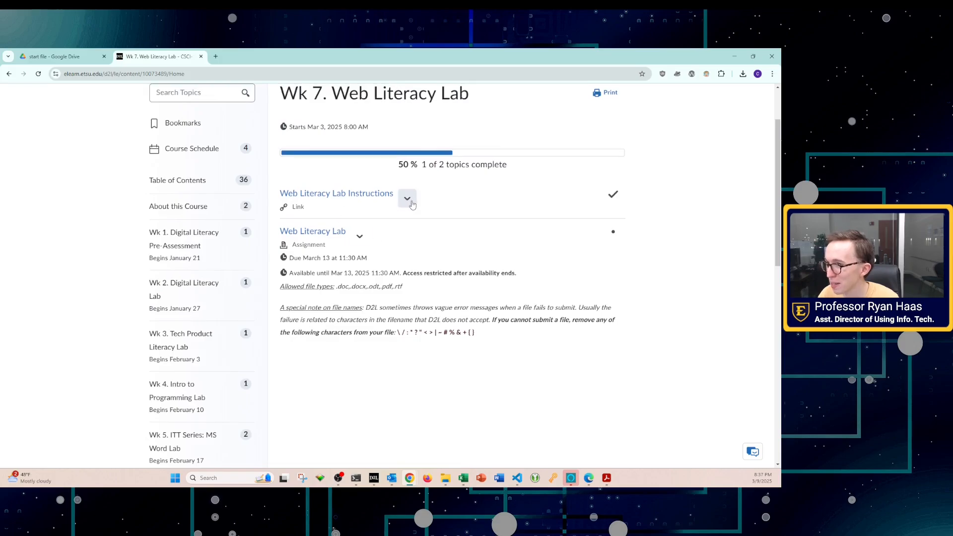
click(359, 237)
click(327, 237)
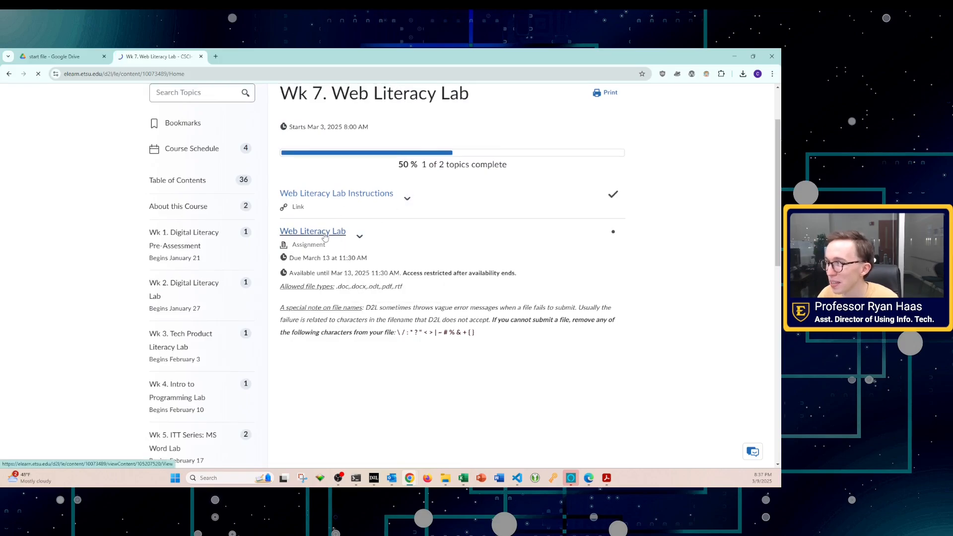
scroll(331, 306, down, 3)
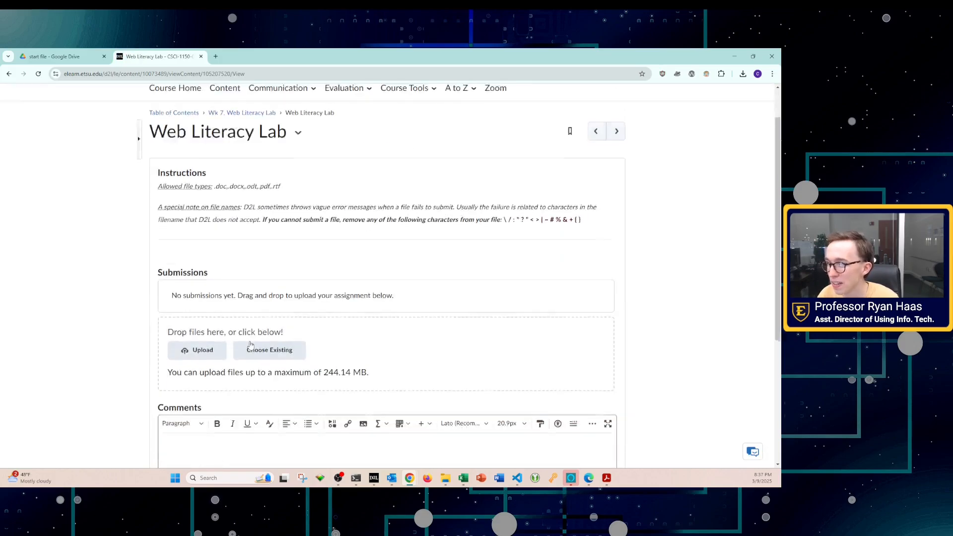
Step: Start a file upload for the Web Literacy Lab and browse to the Excel lab folder inside CSCI 1150 labs on the university OneDrive
click(219, 283)
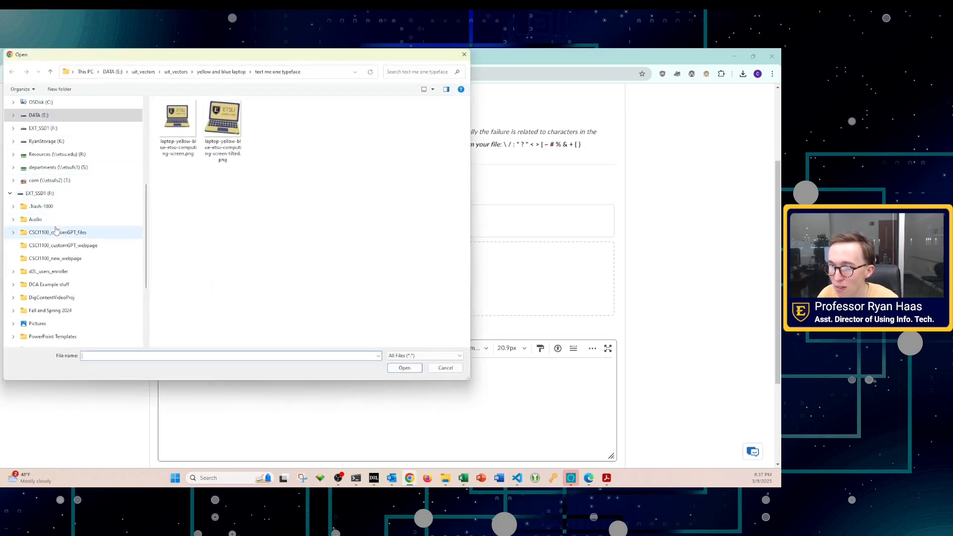
scroll(55, 180, up, 5)
click(38, 132)
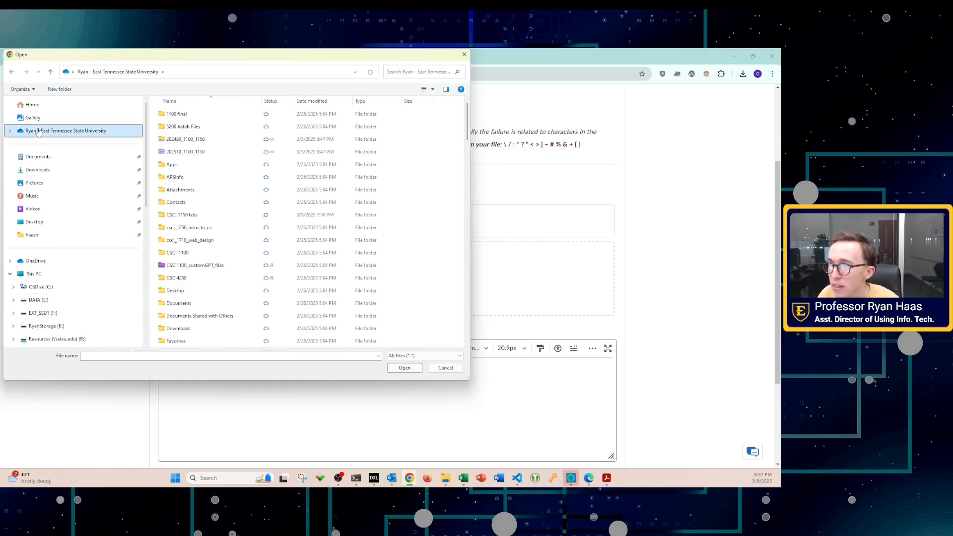
double_click(183, 218)
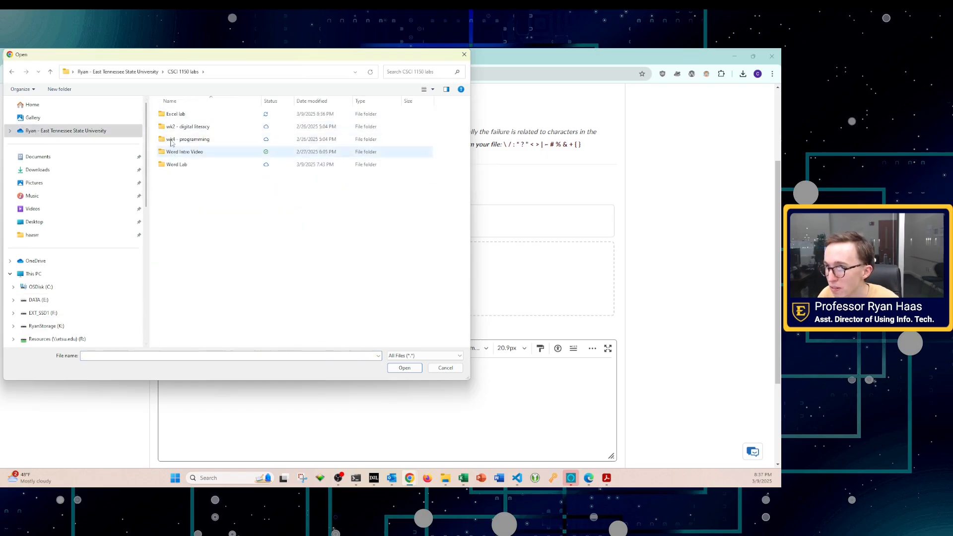
double_click(175, 113)
Step: Widen the Name column of the upload file list to show the full names of the workbook and the PDF
drag(197, 168, 198, 117)
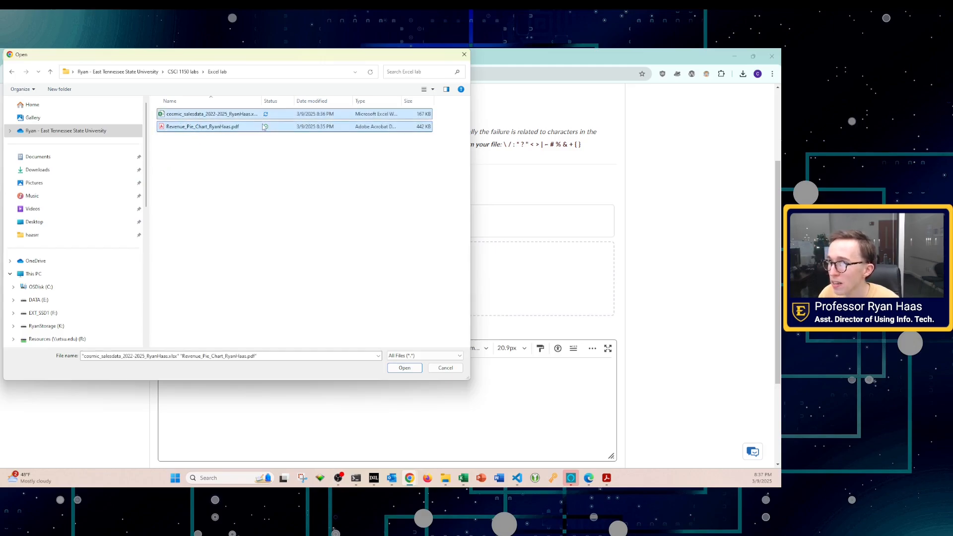
click(259, 102)
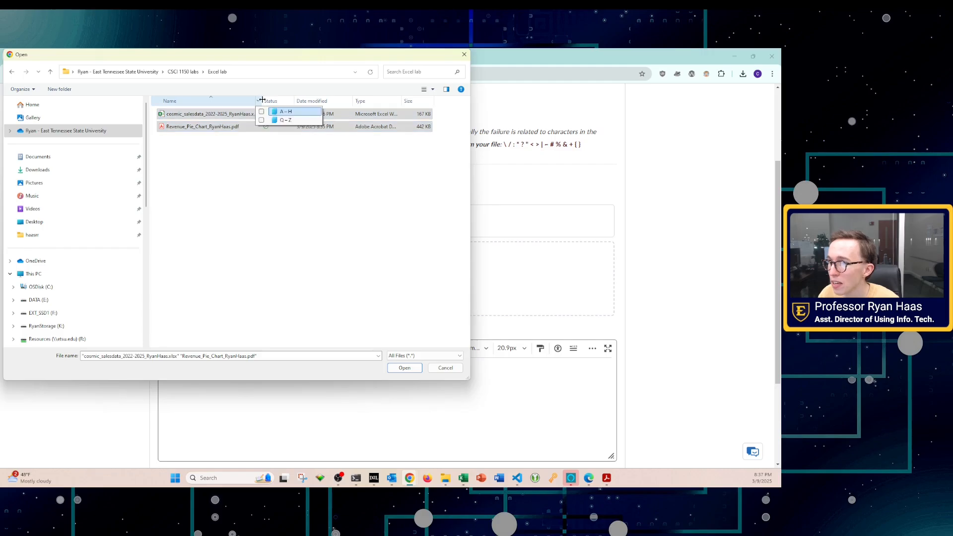
drag(262, 100, 307, 100)
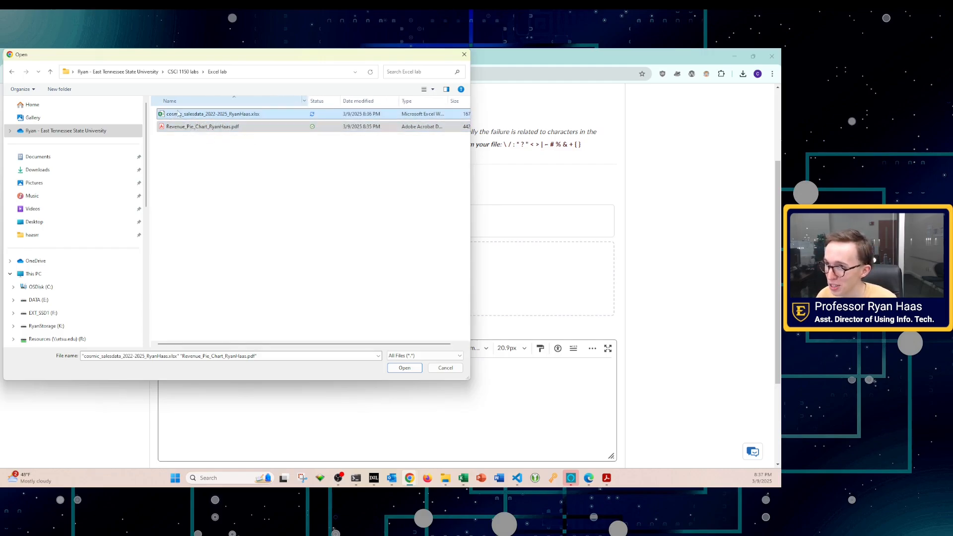
click(243, 187)
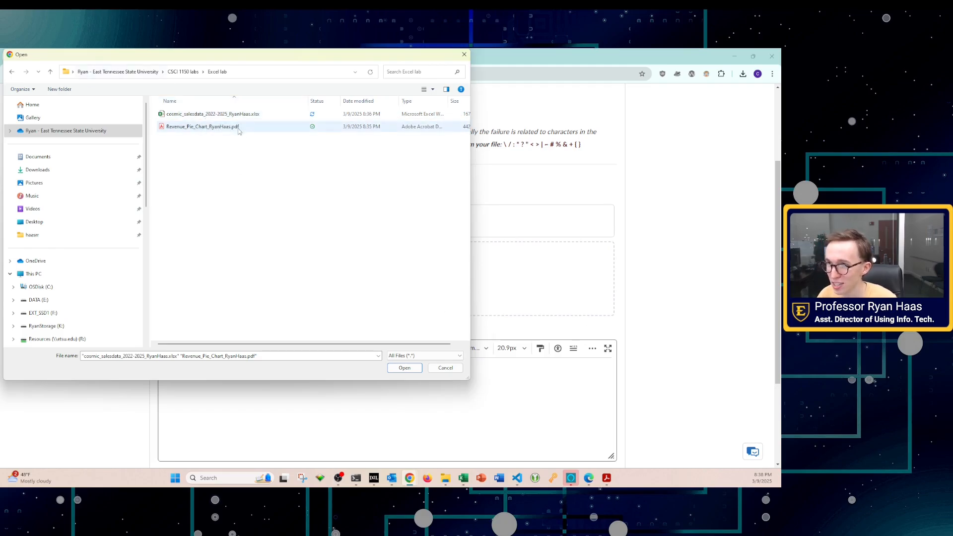
Step: Close the open cosmic_salesdata workbook in Excel and switch to the Excel lab folder in File Explorer
mouse_move(464, 479)
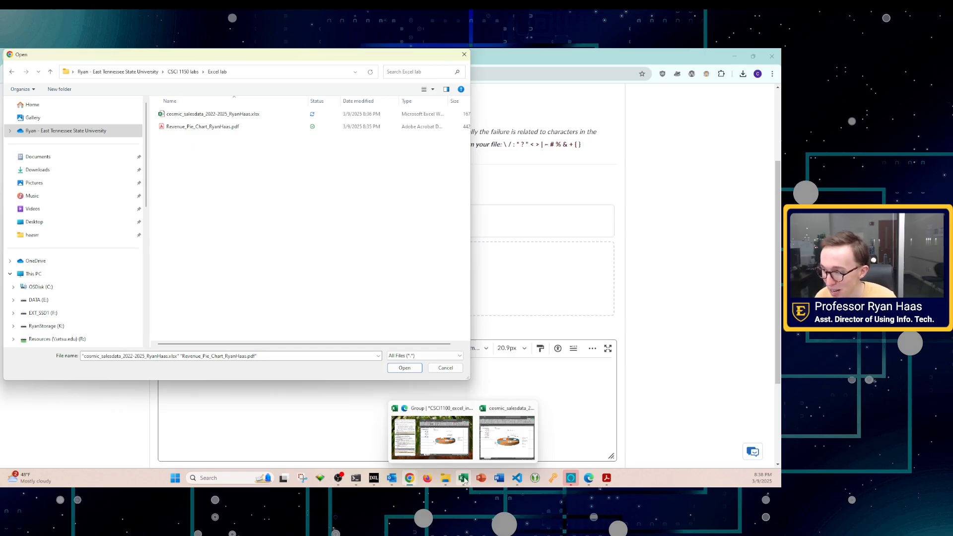
click(507, 437)
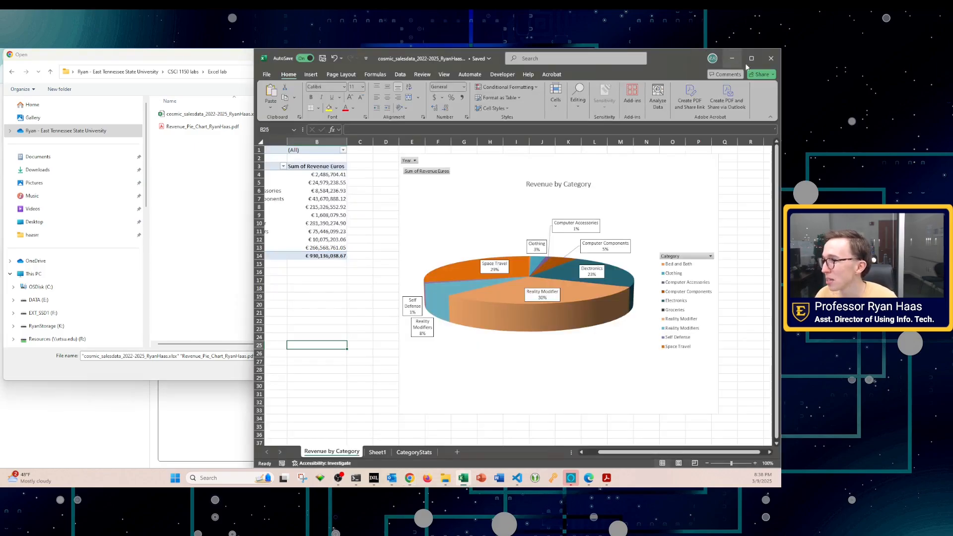
click(771, 61)
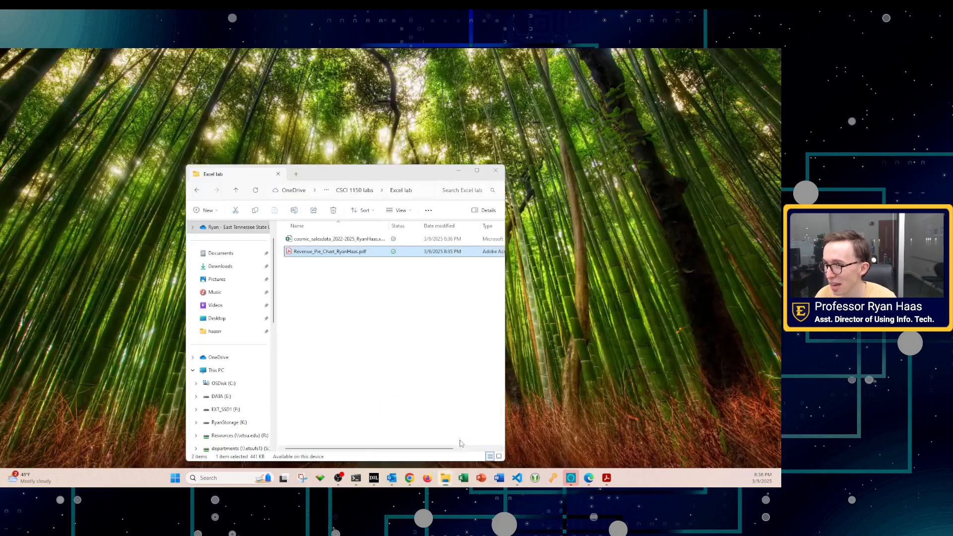
click(463, 441)
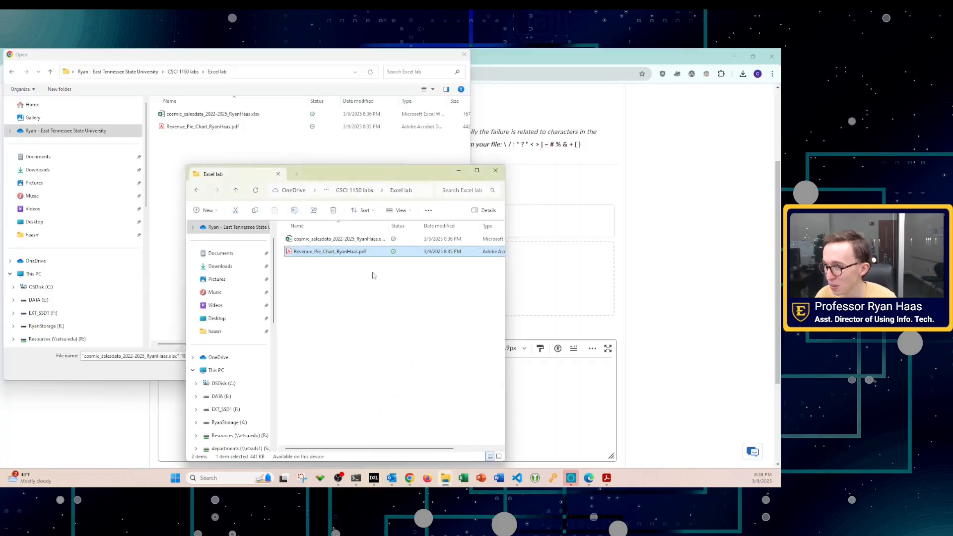
Step: Open the cosmic_salesdata workbook from the folder, check its Sheet1, CategoryStats and Revenue by Category sheets, and close it and minimize the folder window
click(304, 240)
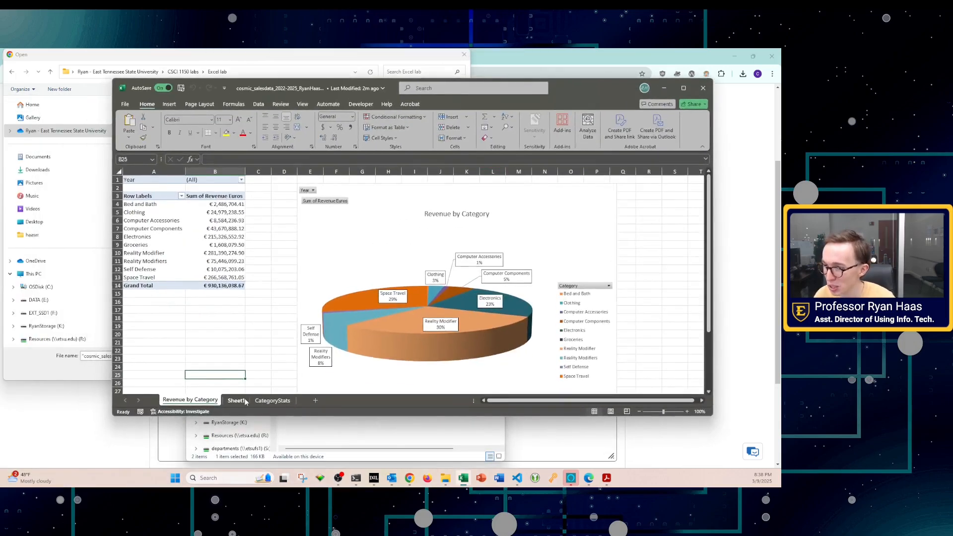
click(237, 400)
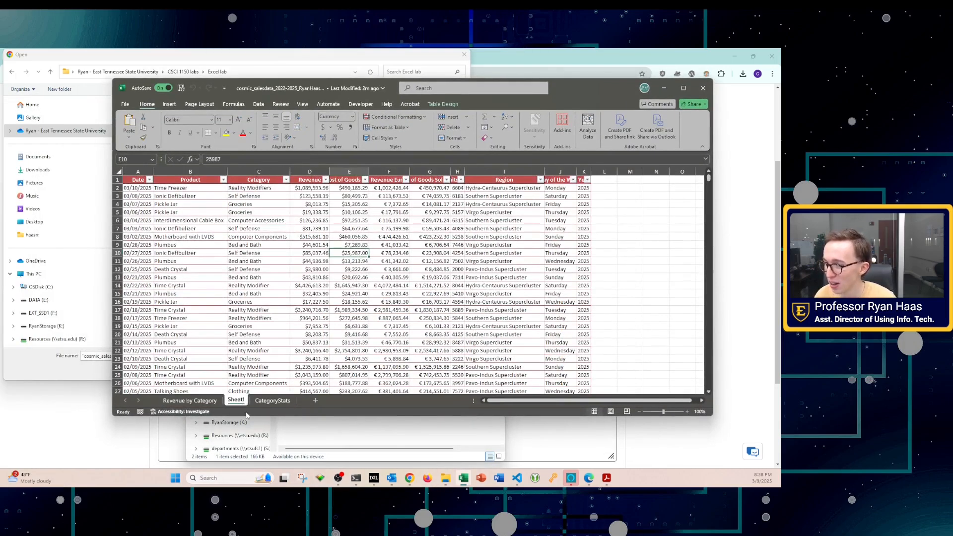
click(269, 404)
click(203, 401)
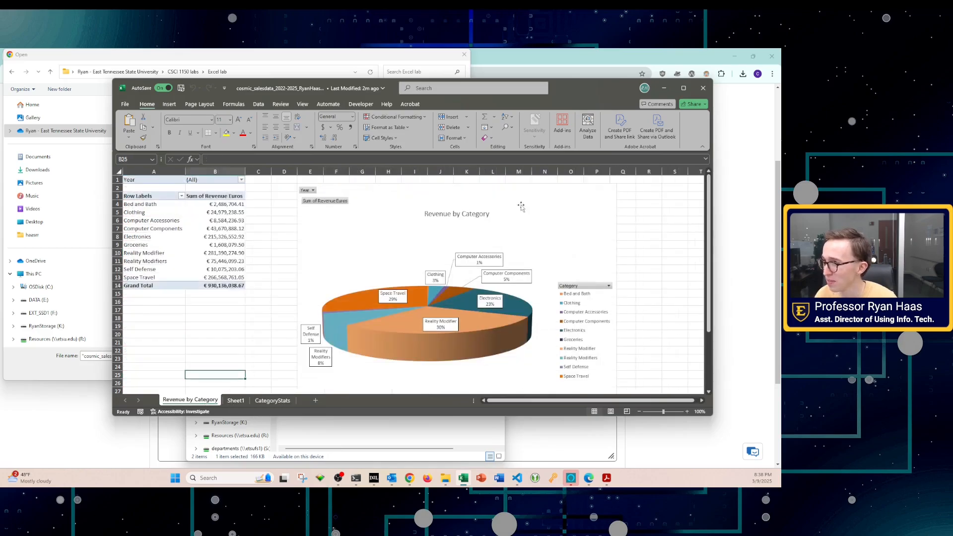
click(703, 88)
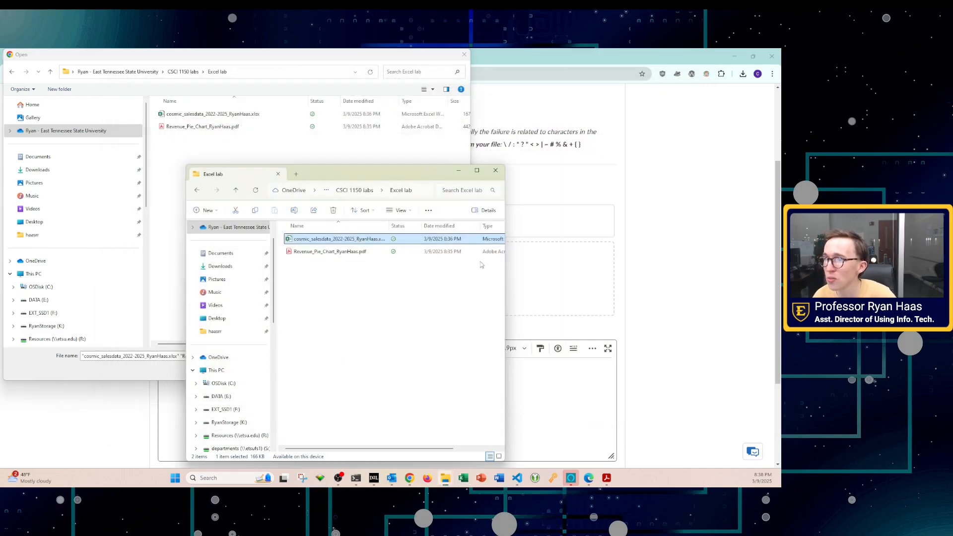
click(322, 338)
click(458, 173)
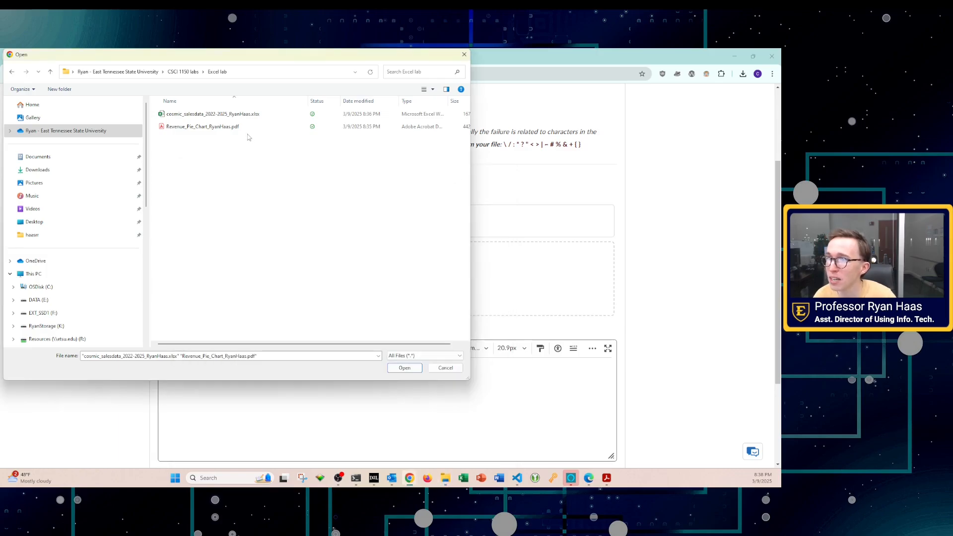
Step: Try to upload both the cosmic_salesdata workbook and the Revenue_Pie_Chart PDF to the Web Literacy Lab submission, and look through the assignment page
drag(241, 160, 244, 115)
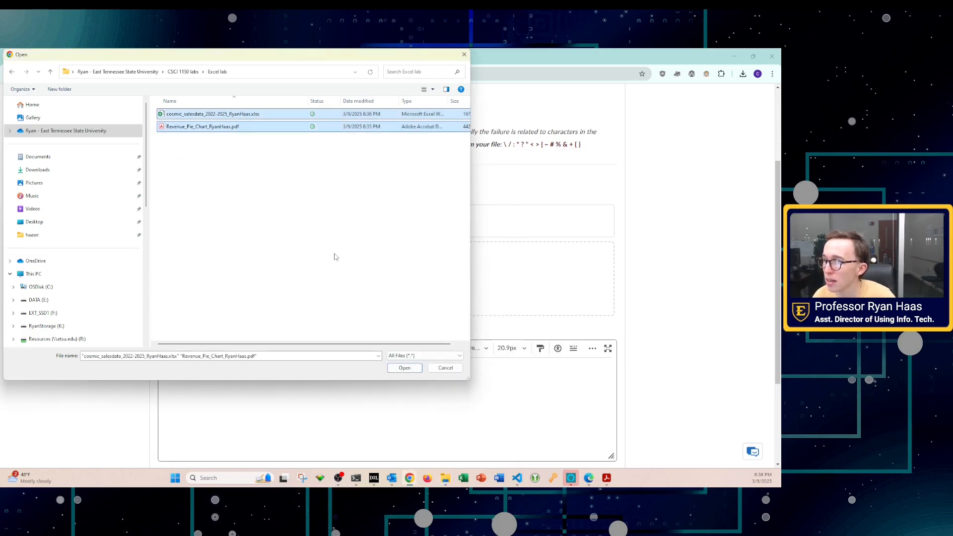
click(403, 372)
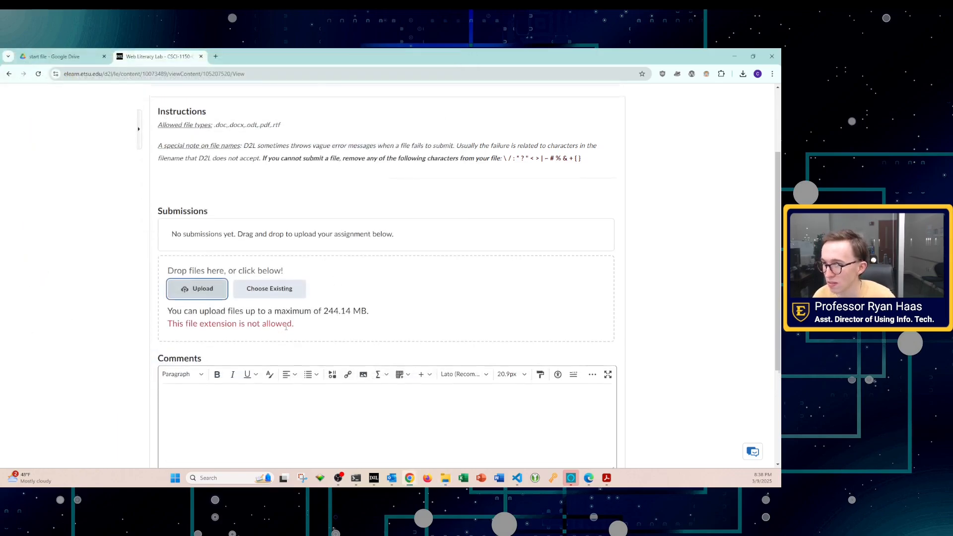
scroll(192, 297, down, 1)
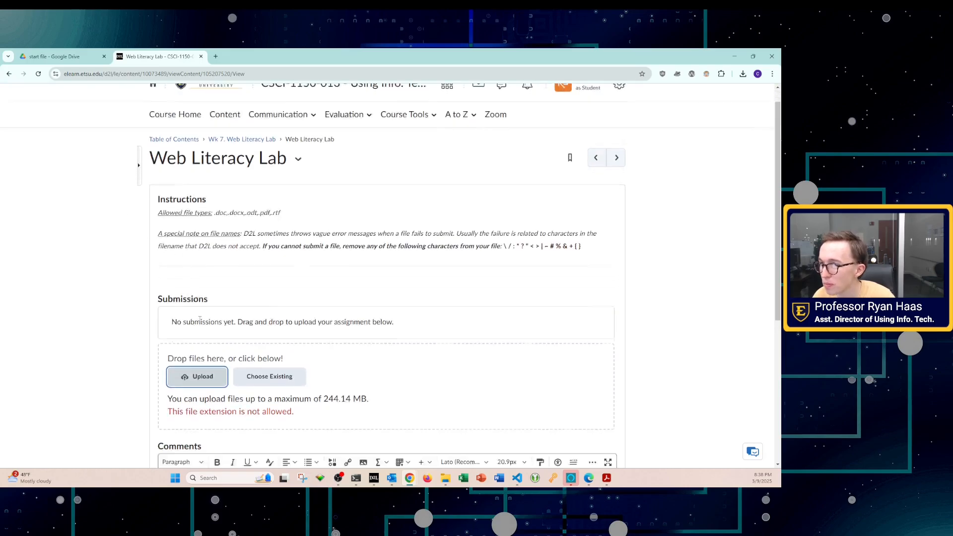
scroll(272, 403, down, 5)
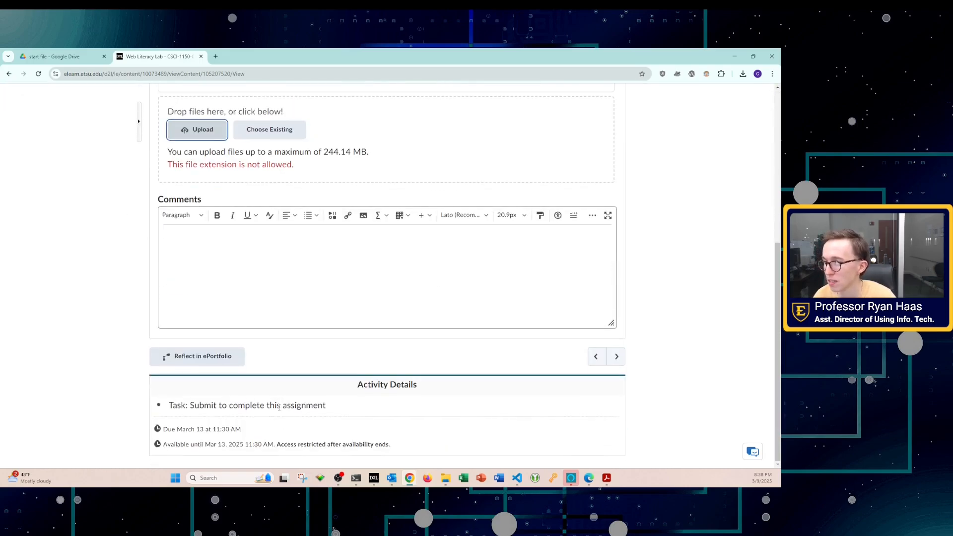
scroll(246, 388, up, 6)
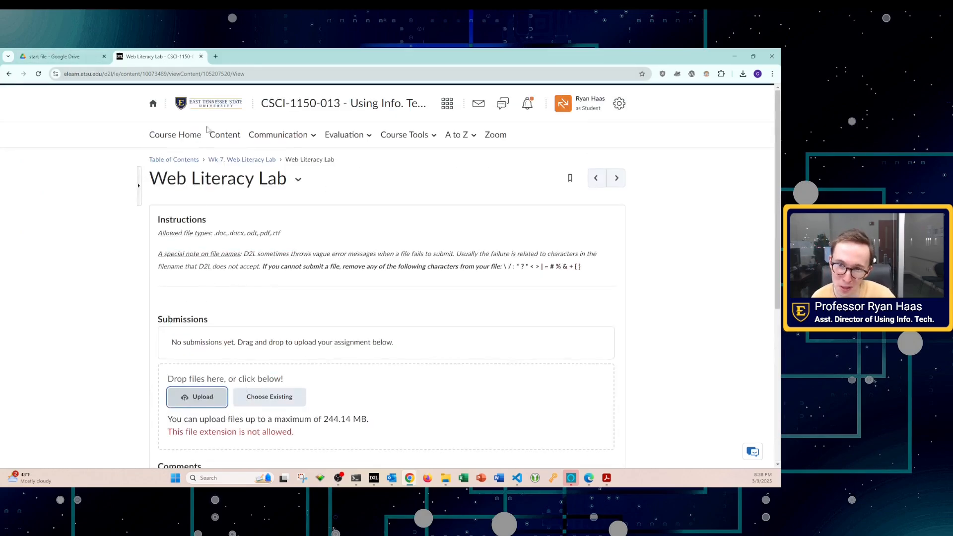
Step: Minimize the course site window and widen the lab instructions PDF window to show the full Assessment Criteria and Submission text
click(734, 56)
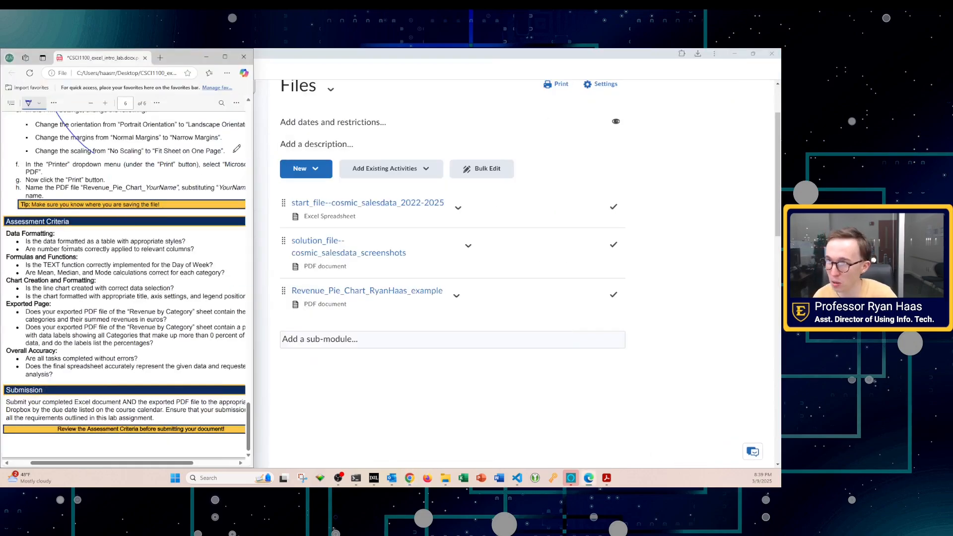
drag(253, 153, 564, 218)
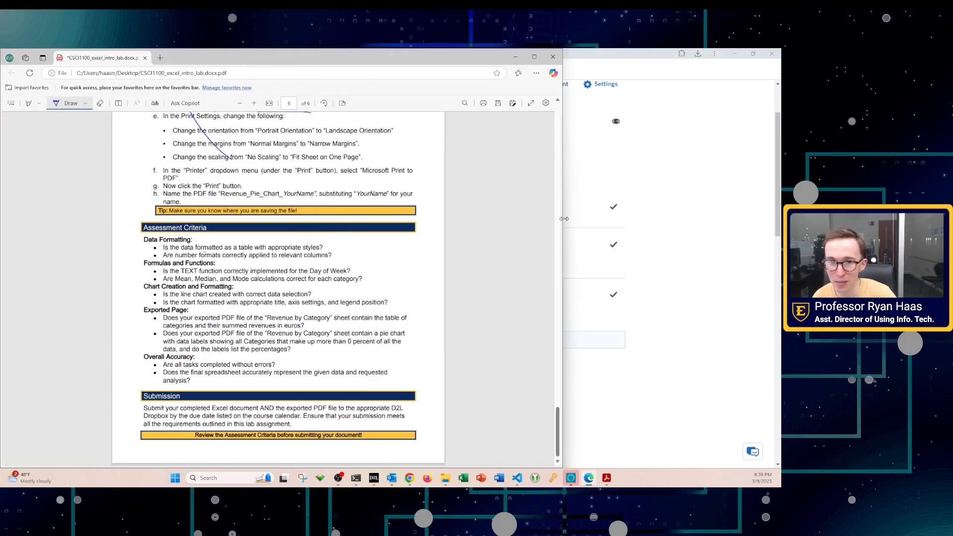